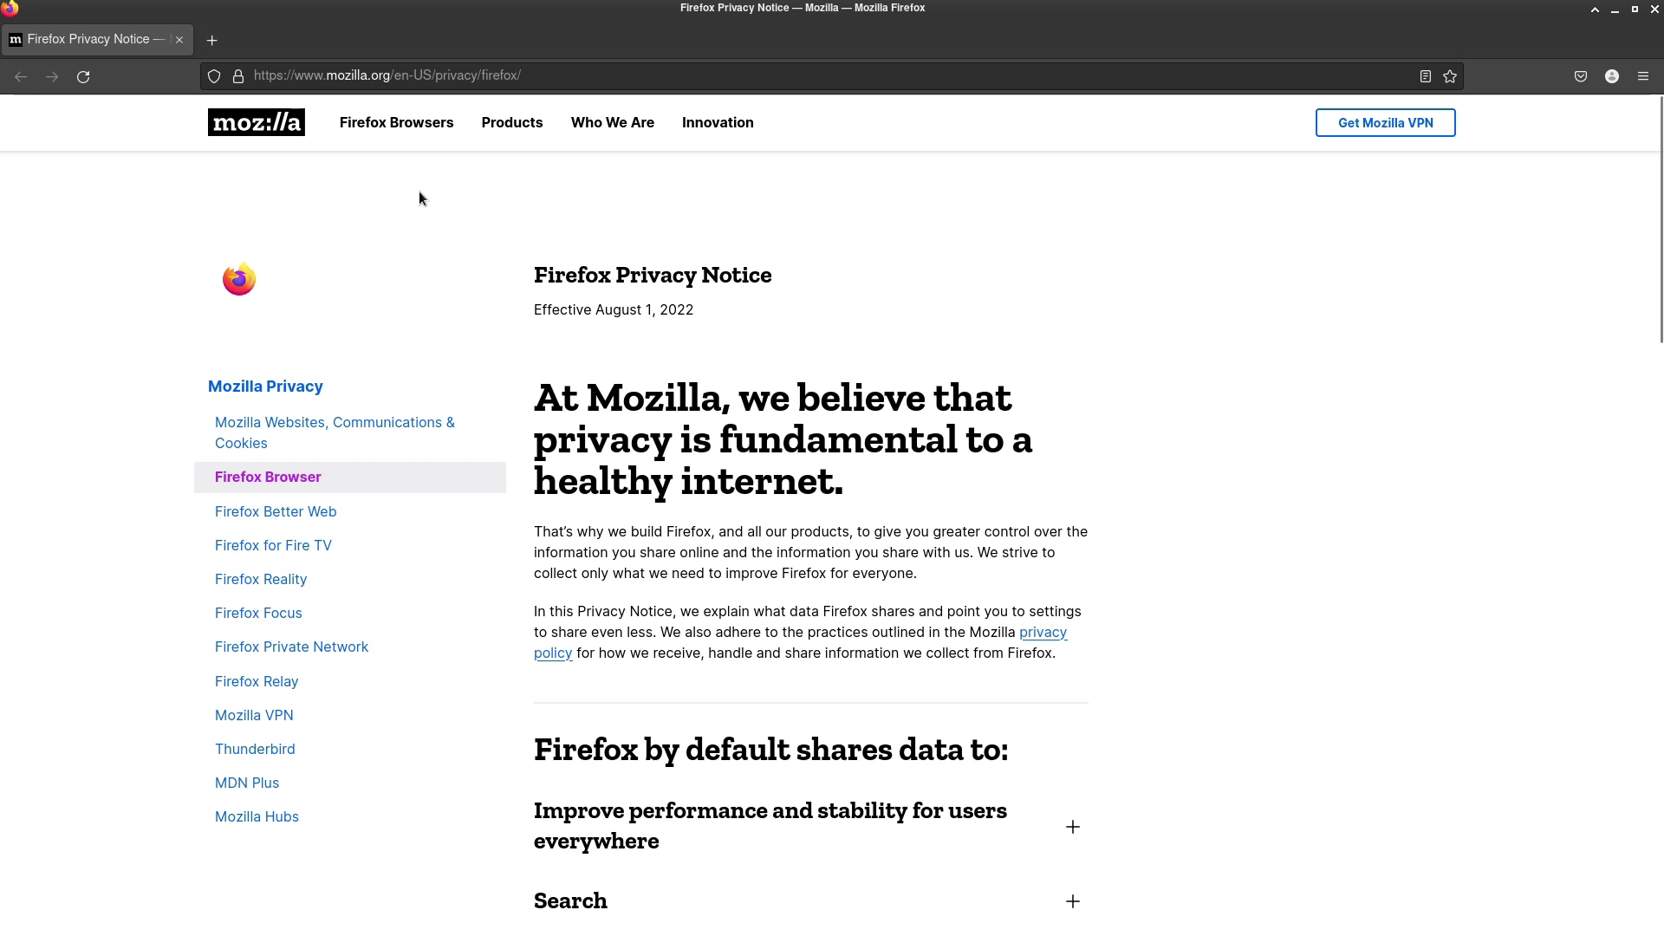
Step: Install Firefox on Windows through its setup wizard, then run 'sudo pacman -S firefox' on Linux
mouse_move(414, 126)
click(434, 214)
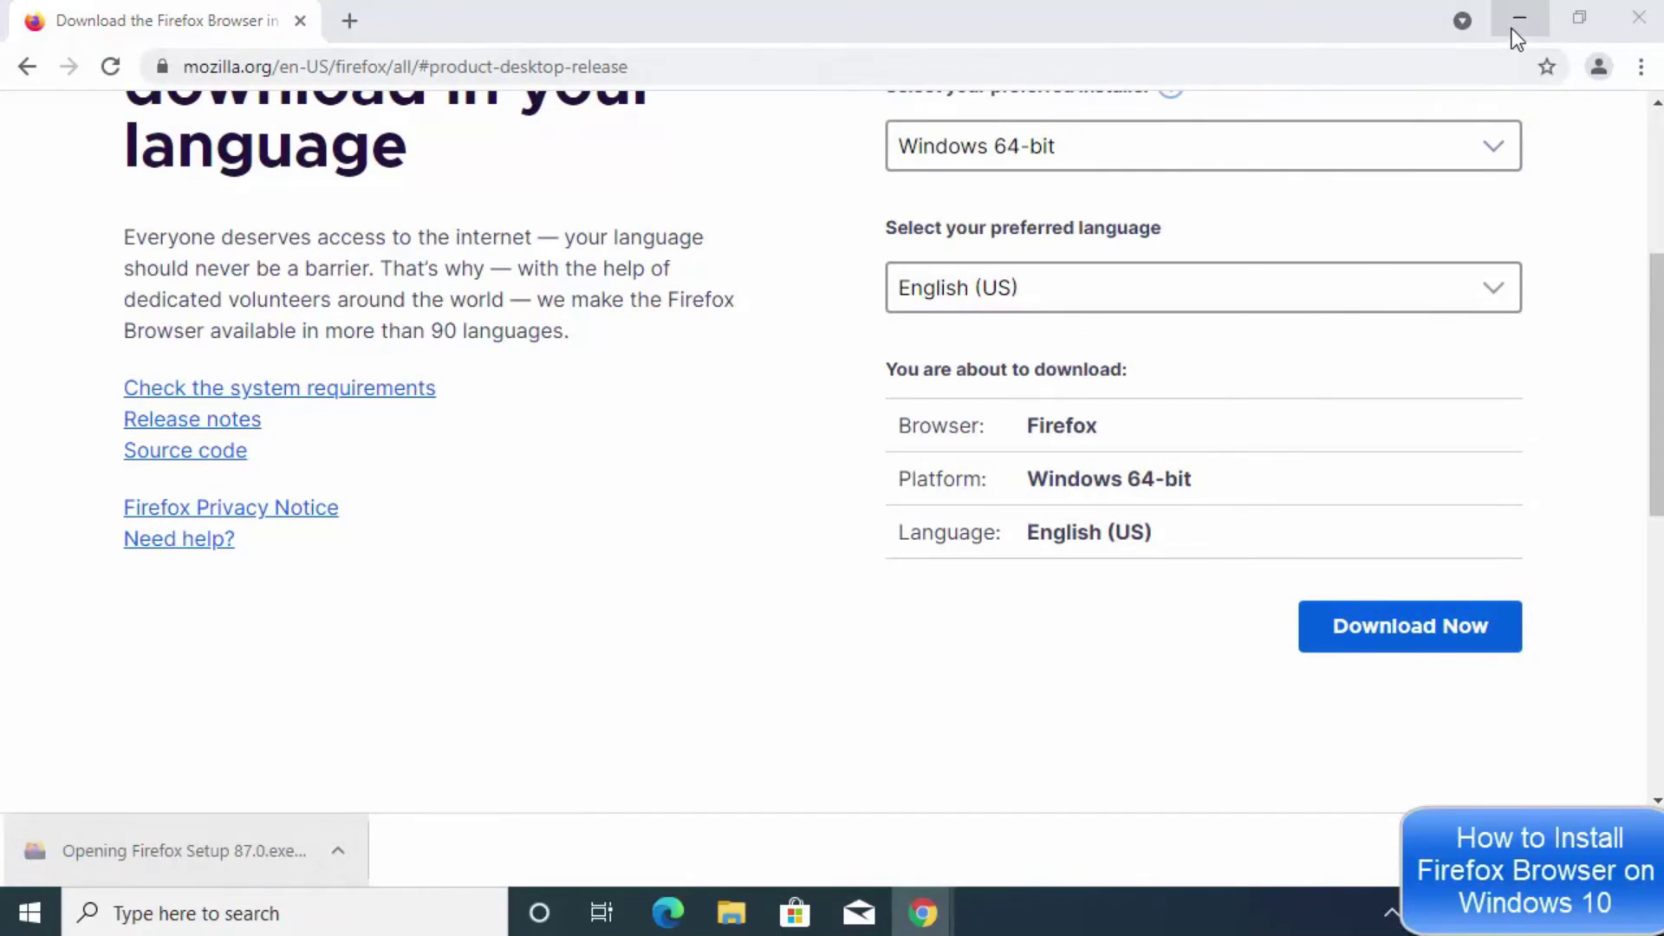
click(95, 858)
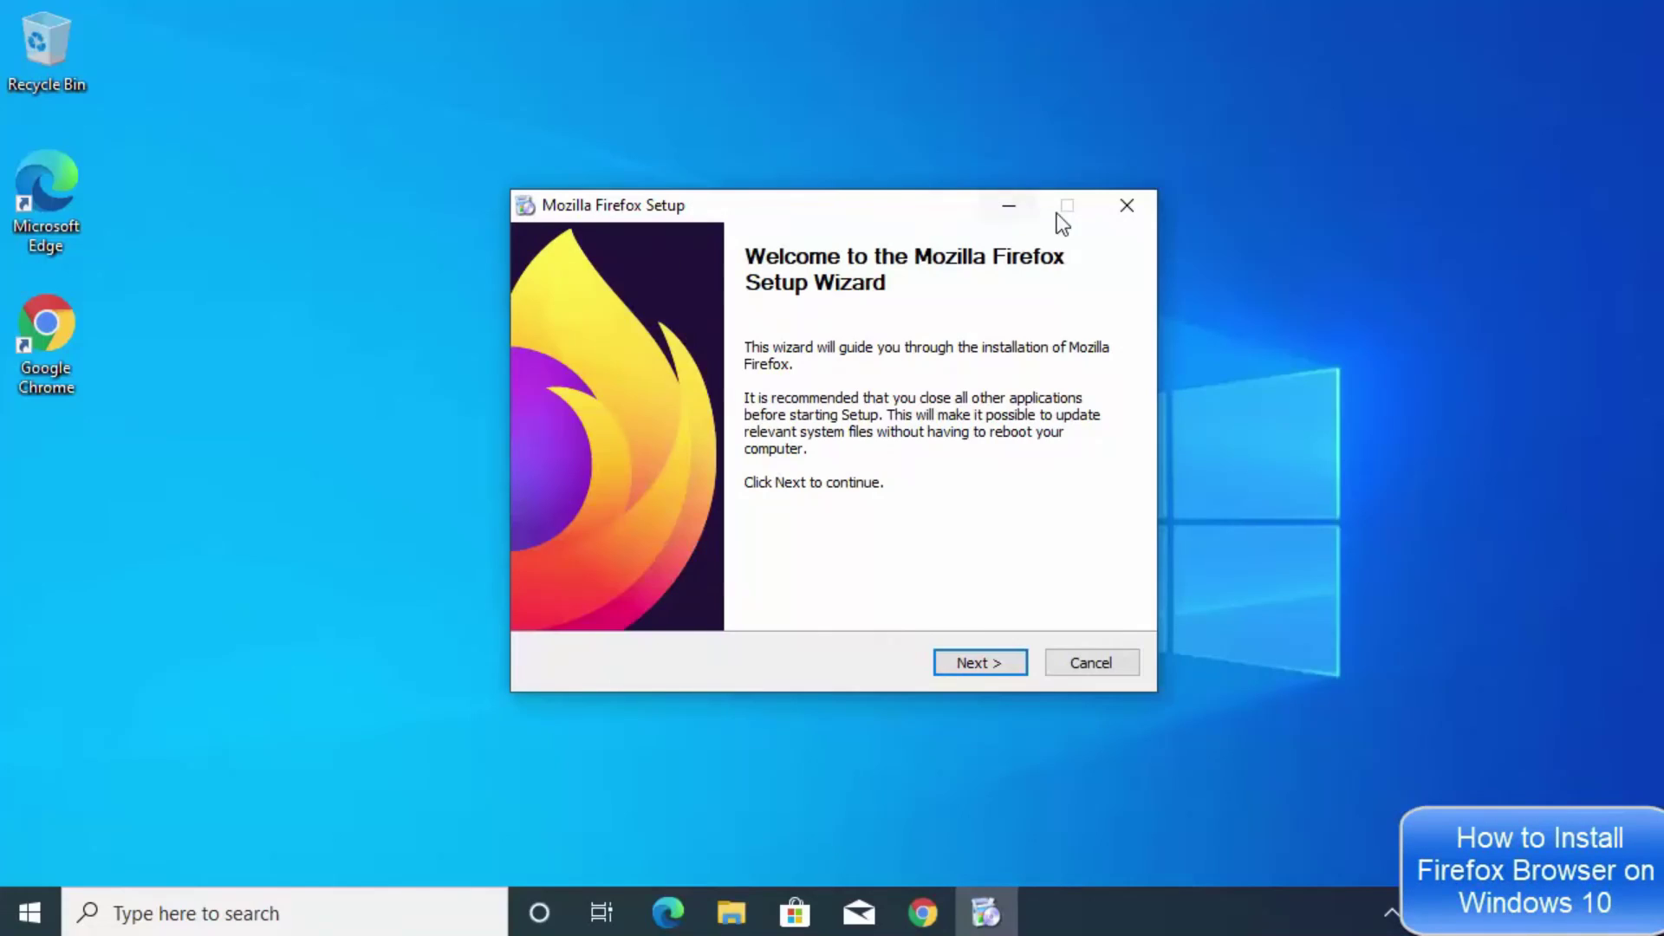
click(980, 662)
click(980, 662)
click(978, 662)
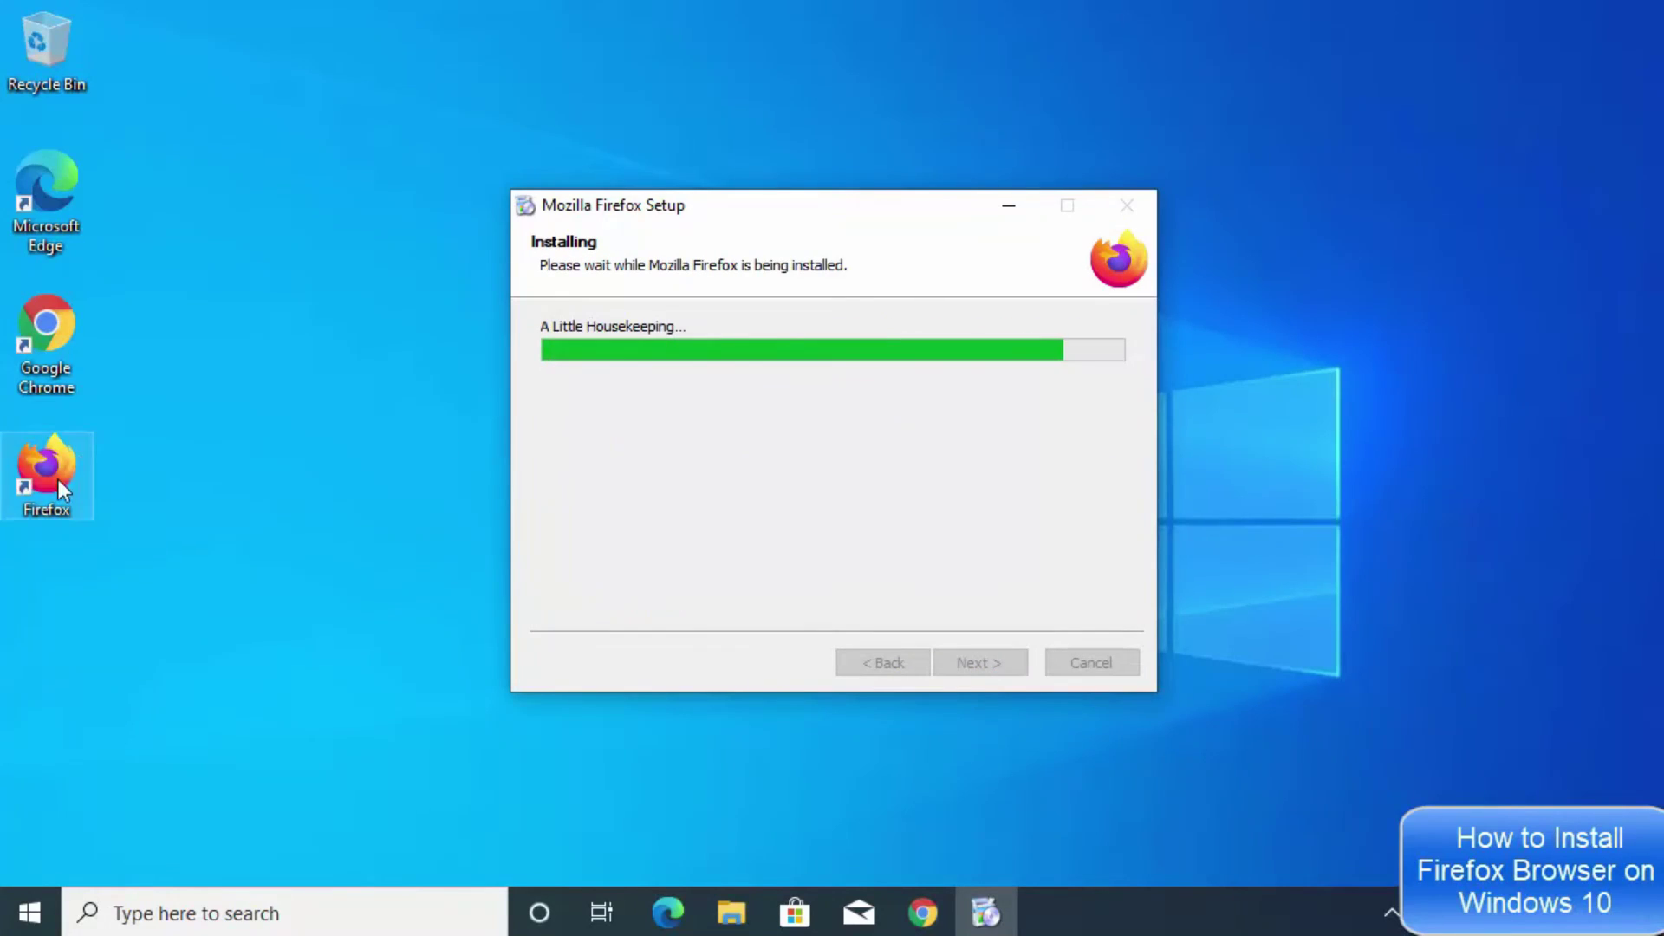
click(980, 662)
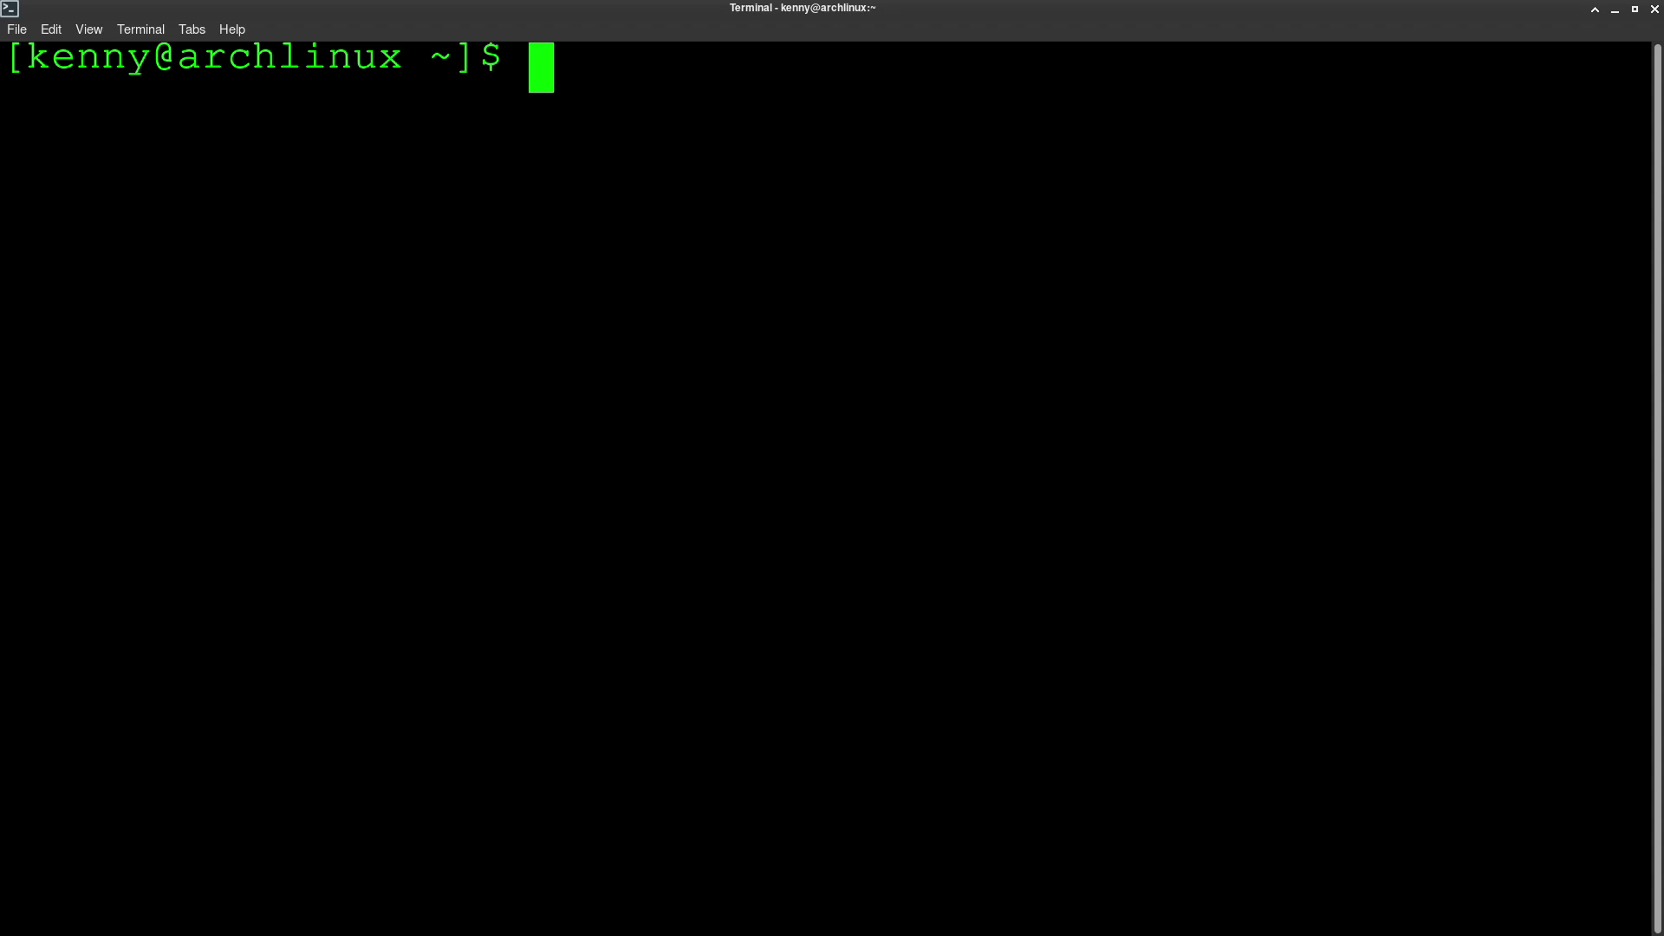
text(sudo pacman -S firefox)
key(Return)
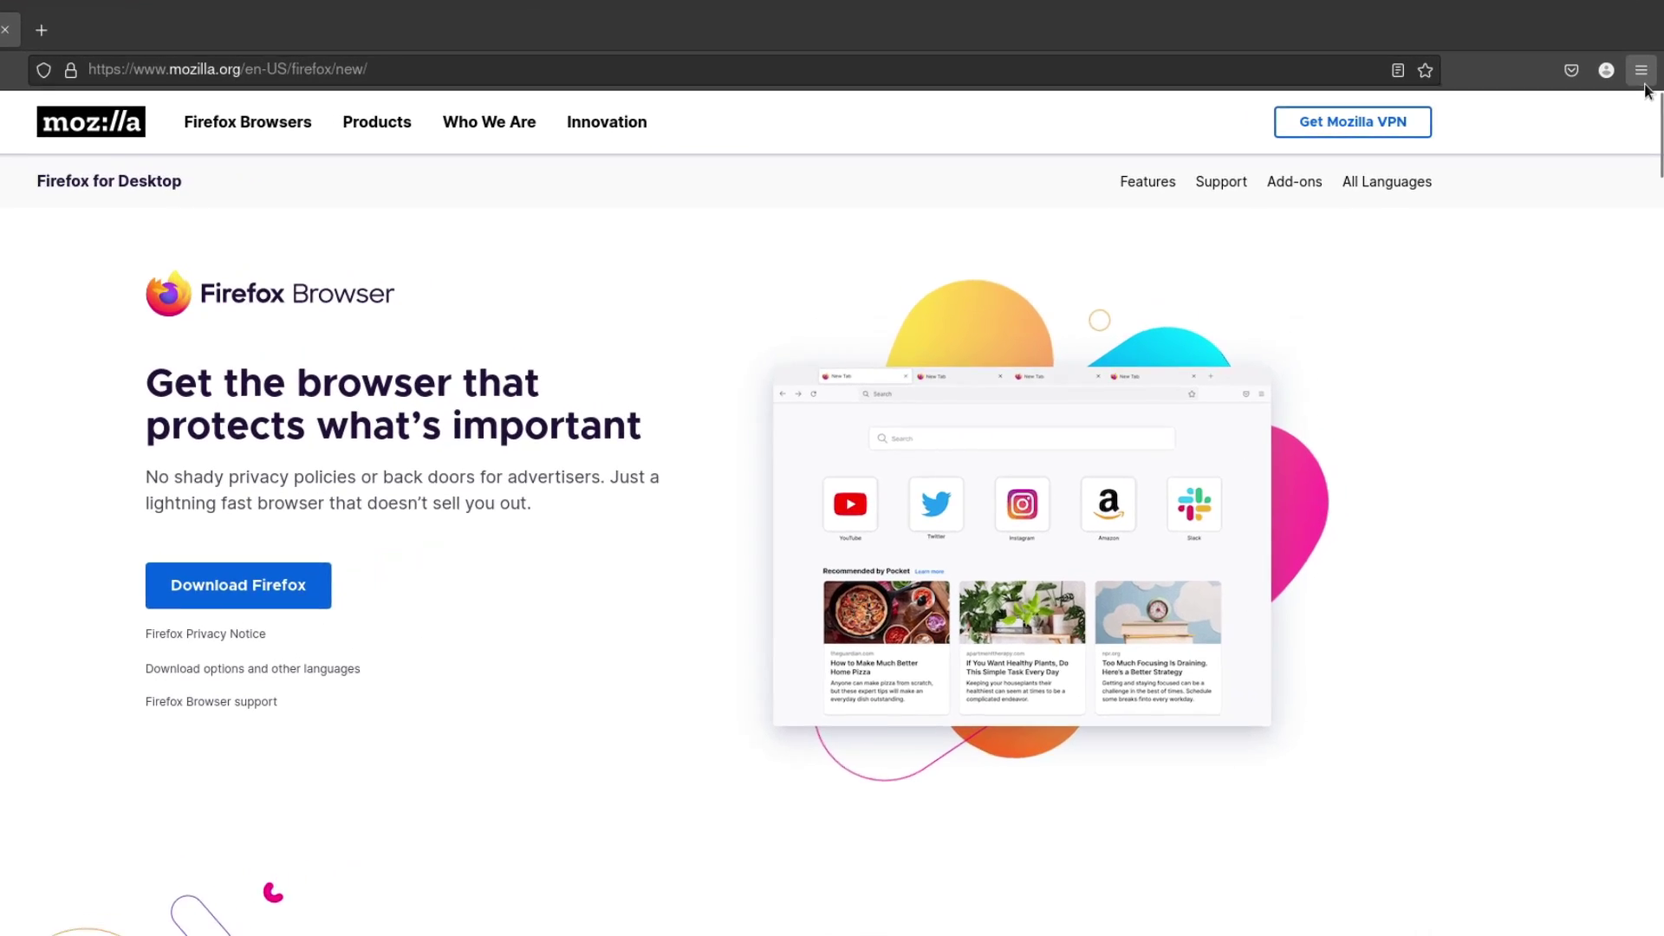
Step: Open Manage bookmarks from the main menu's Bookmarks section
click(1640, 70)
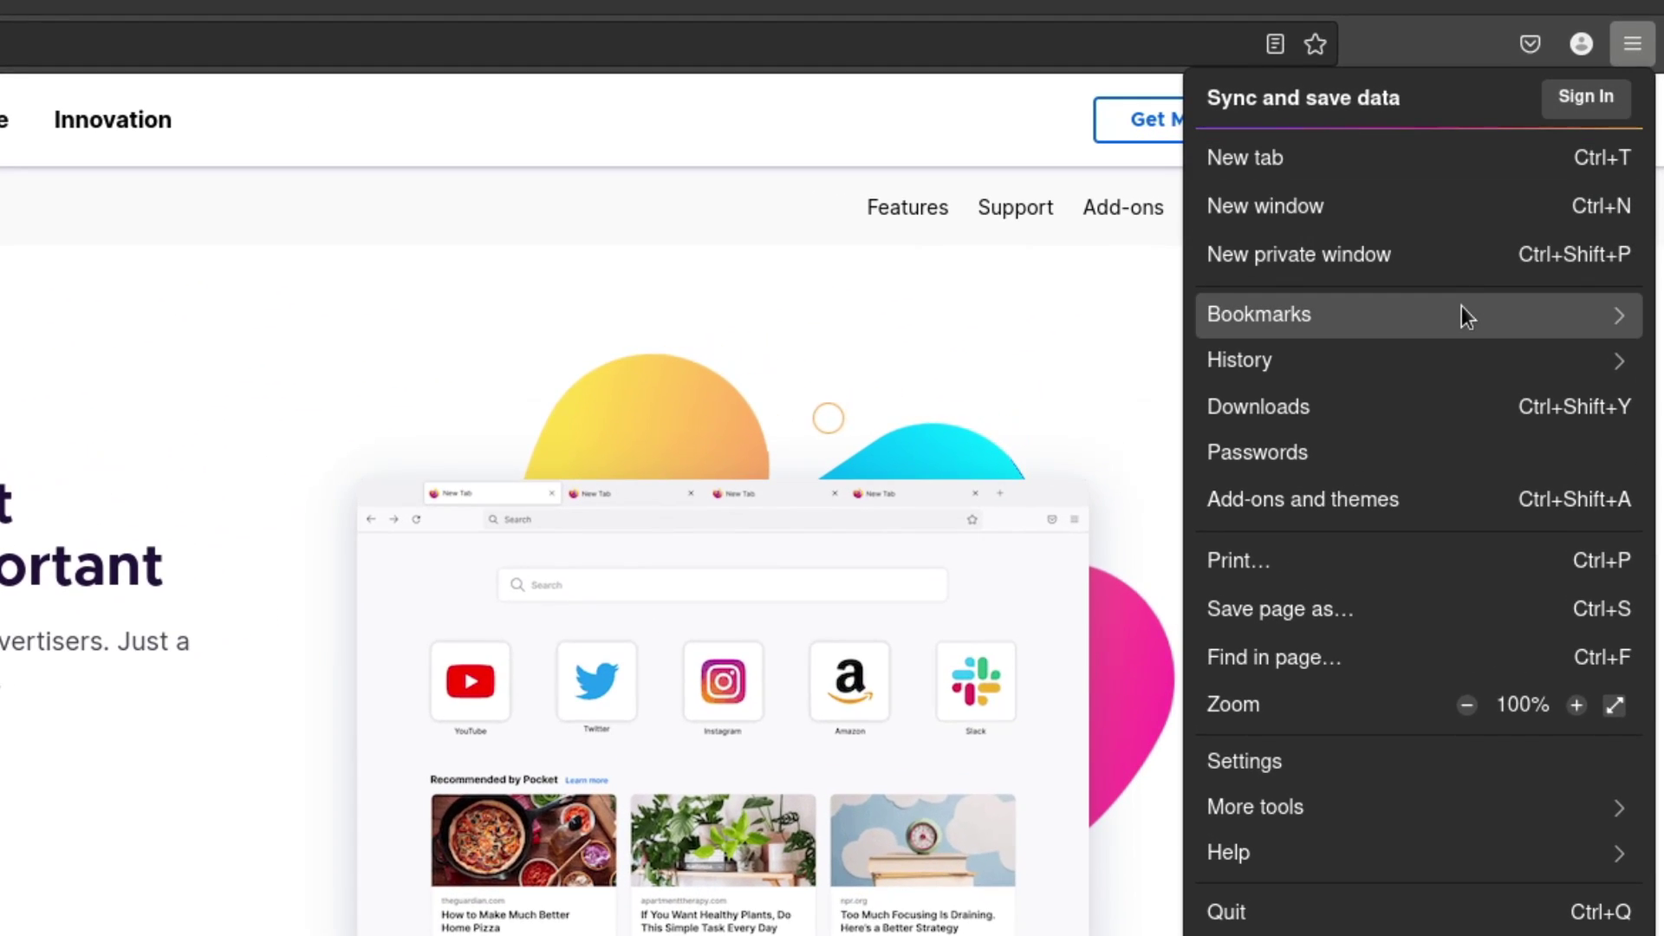
click(1463, 313)
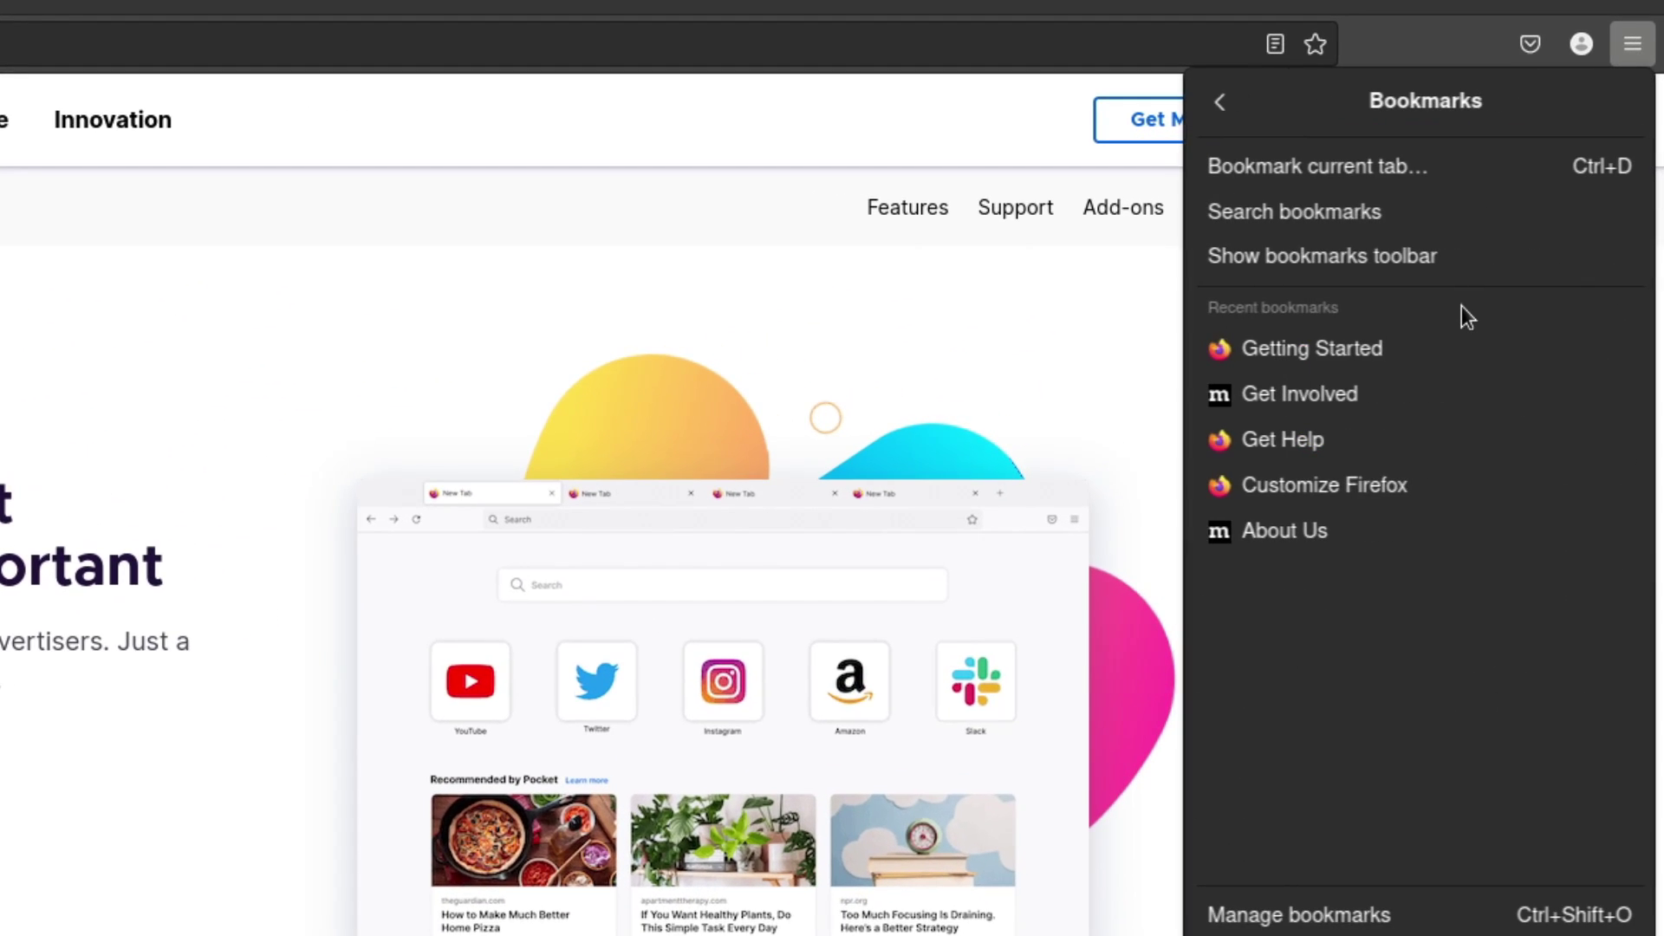
click(1384, 917)
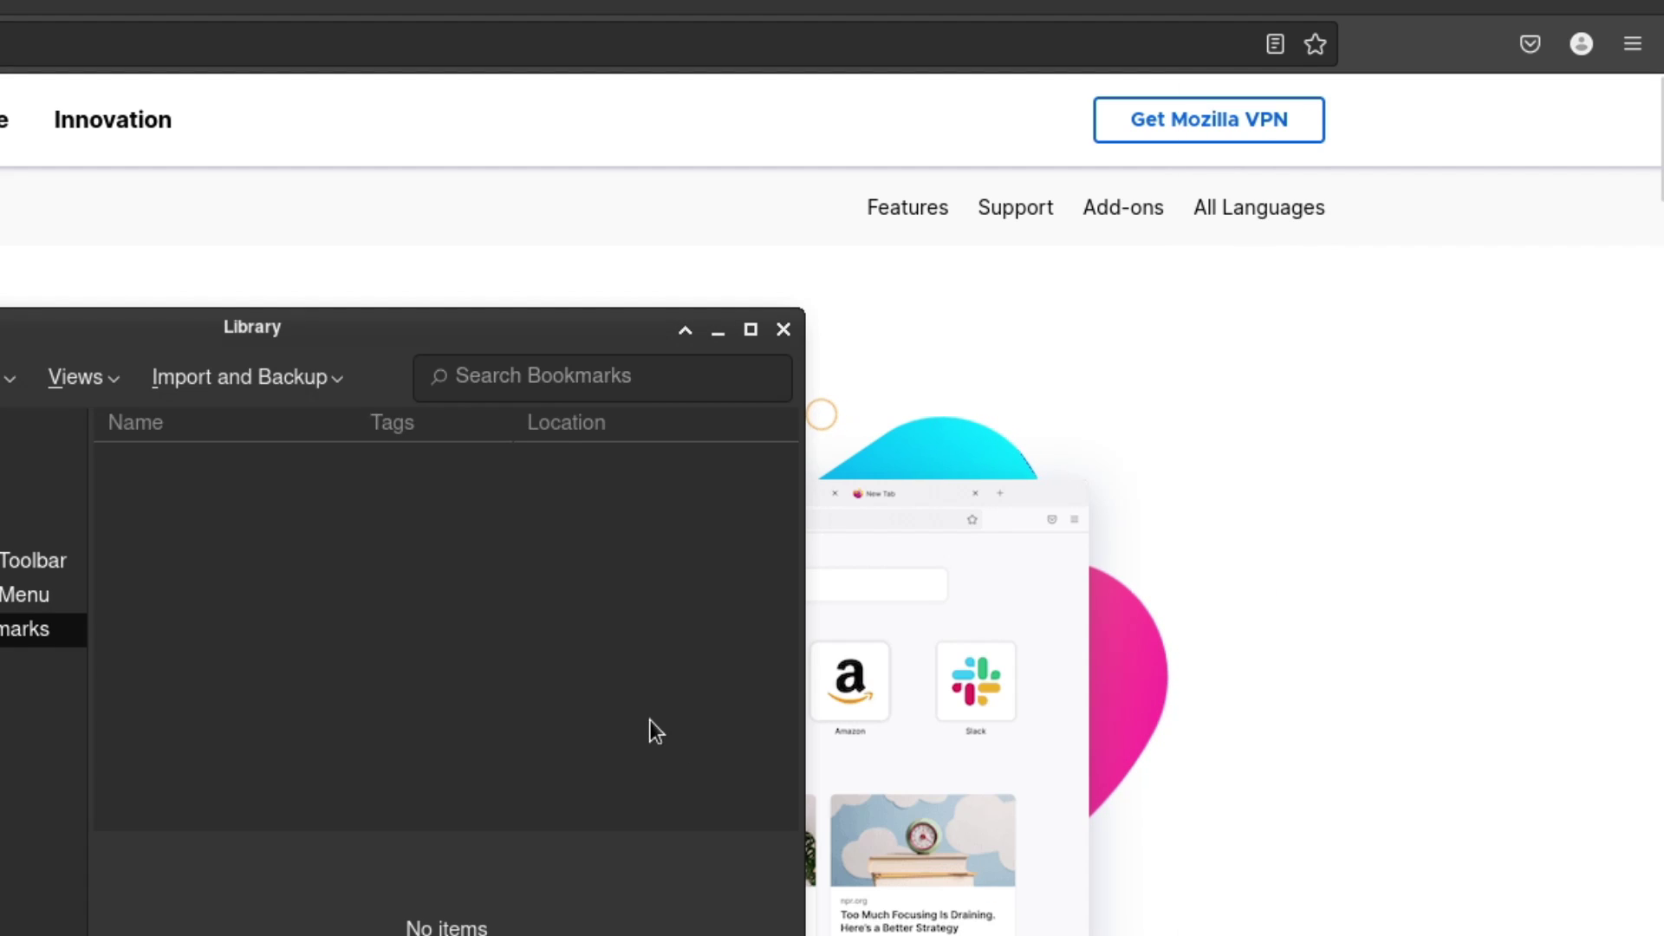
Step: Import cookies, history and bookmarks from Chromium's default profile through Import and Backup
drag(532, 338, 1058, 156)
click(859, 215)
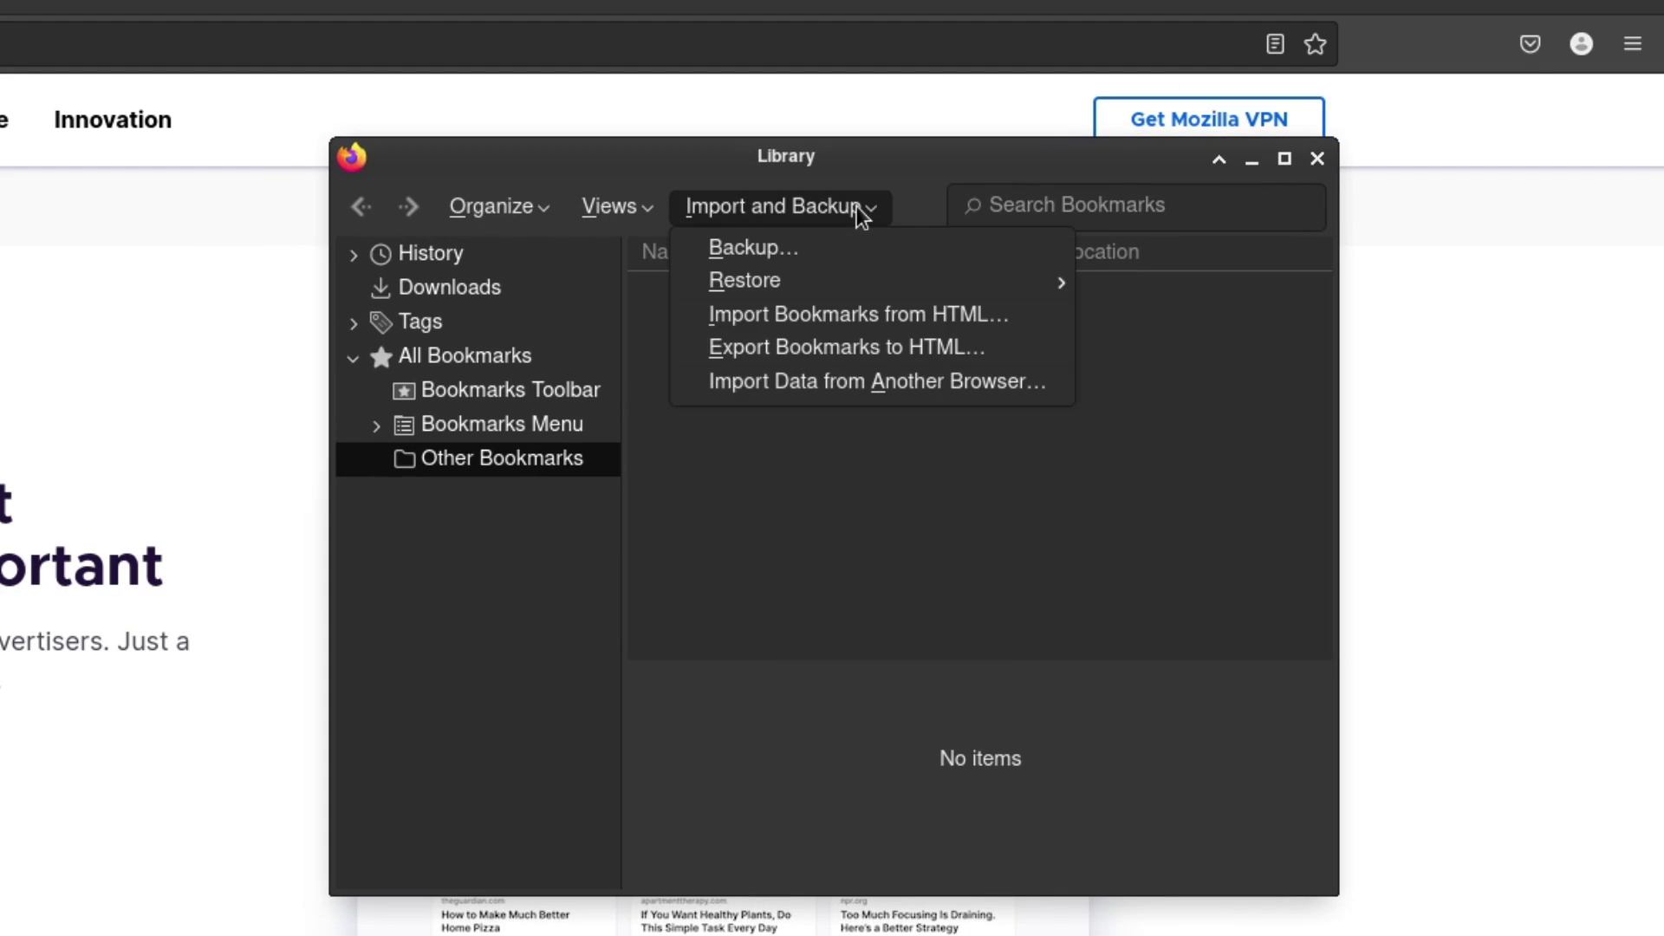
click(912, 381)
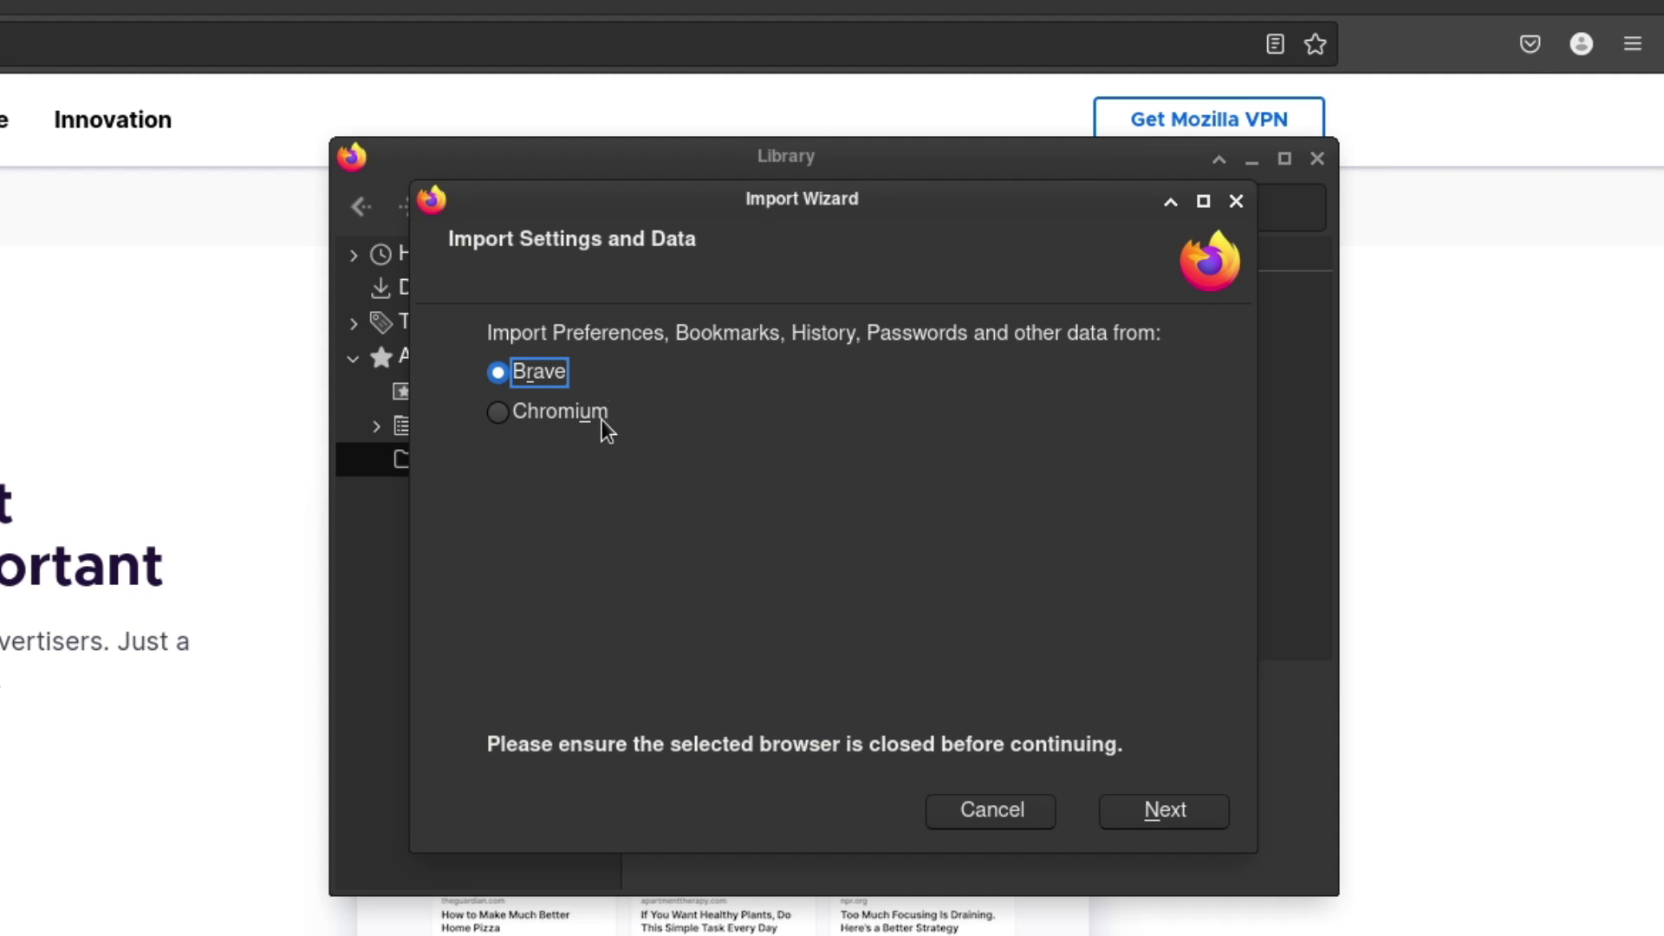
click(602, 416)
click(1196, 818)
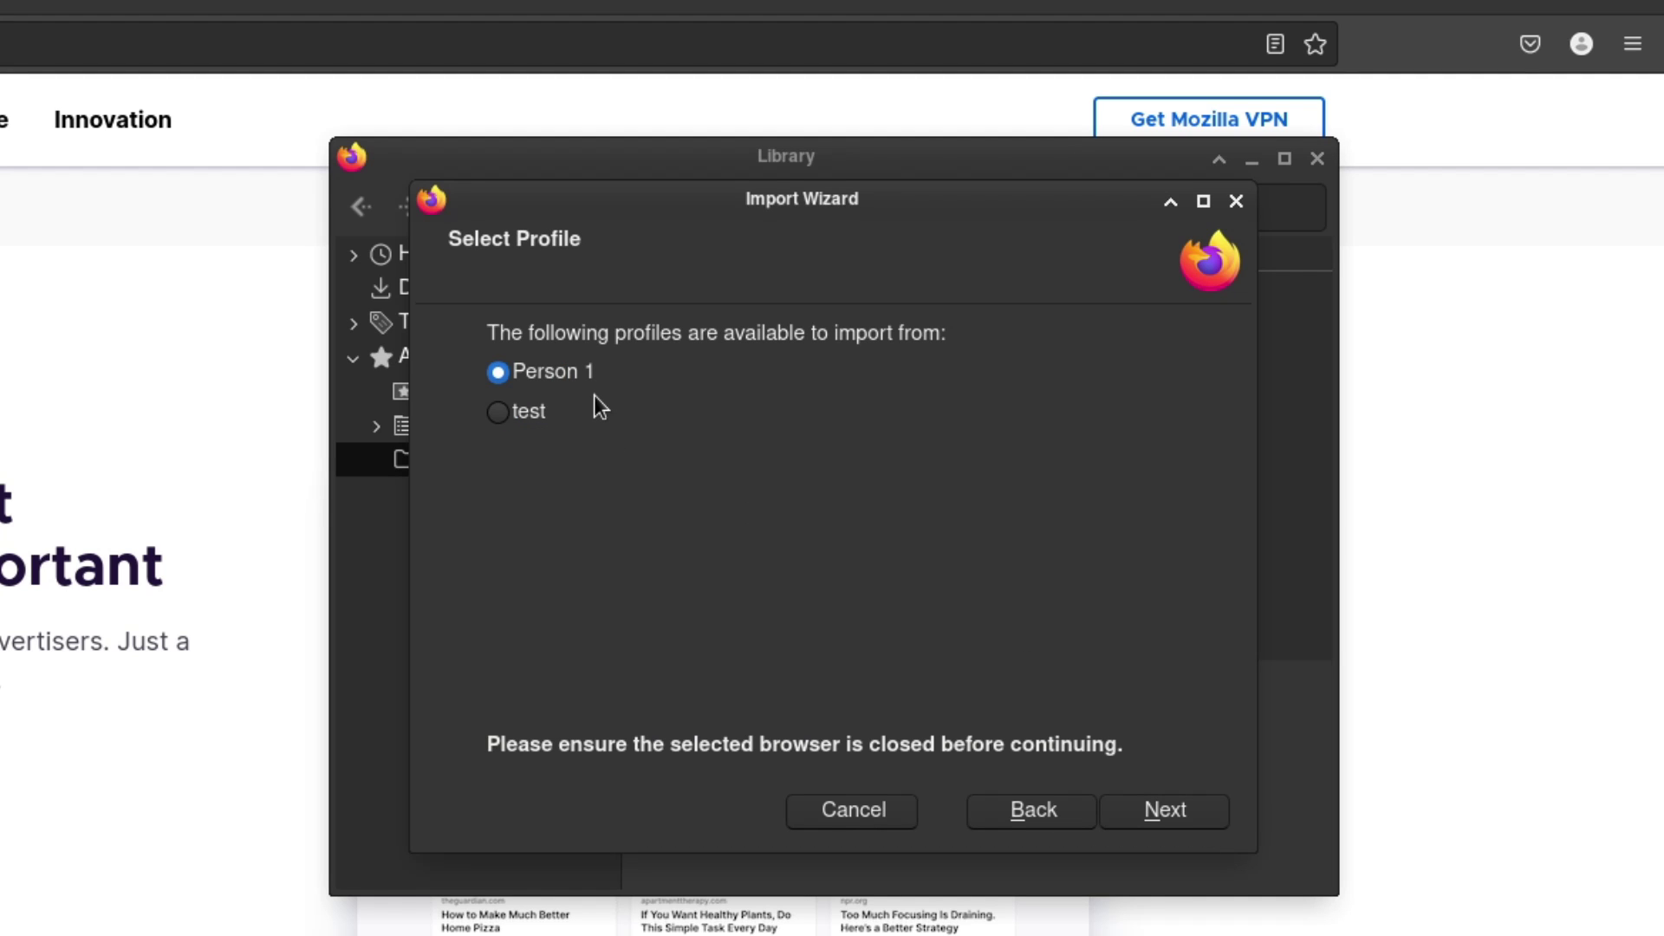
click(1179, 814)
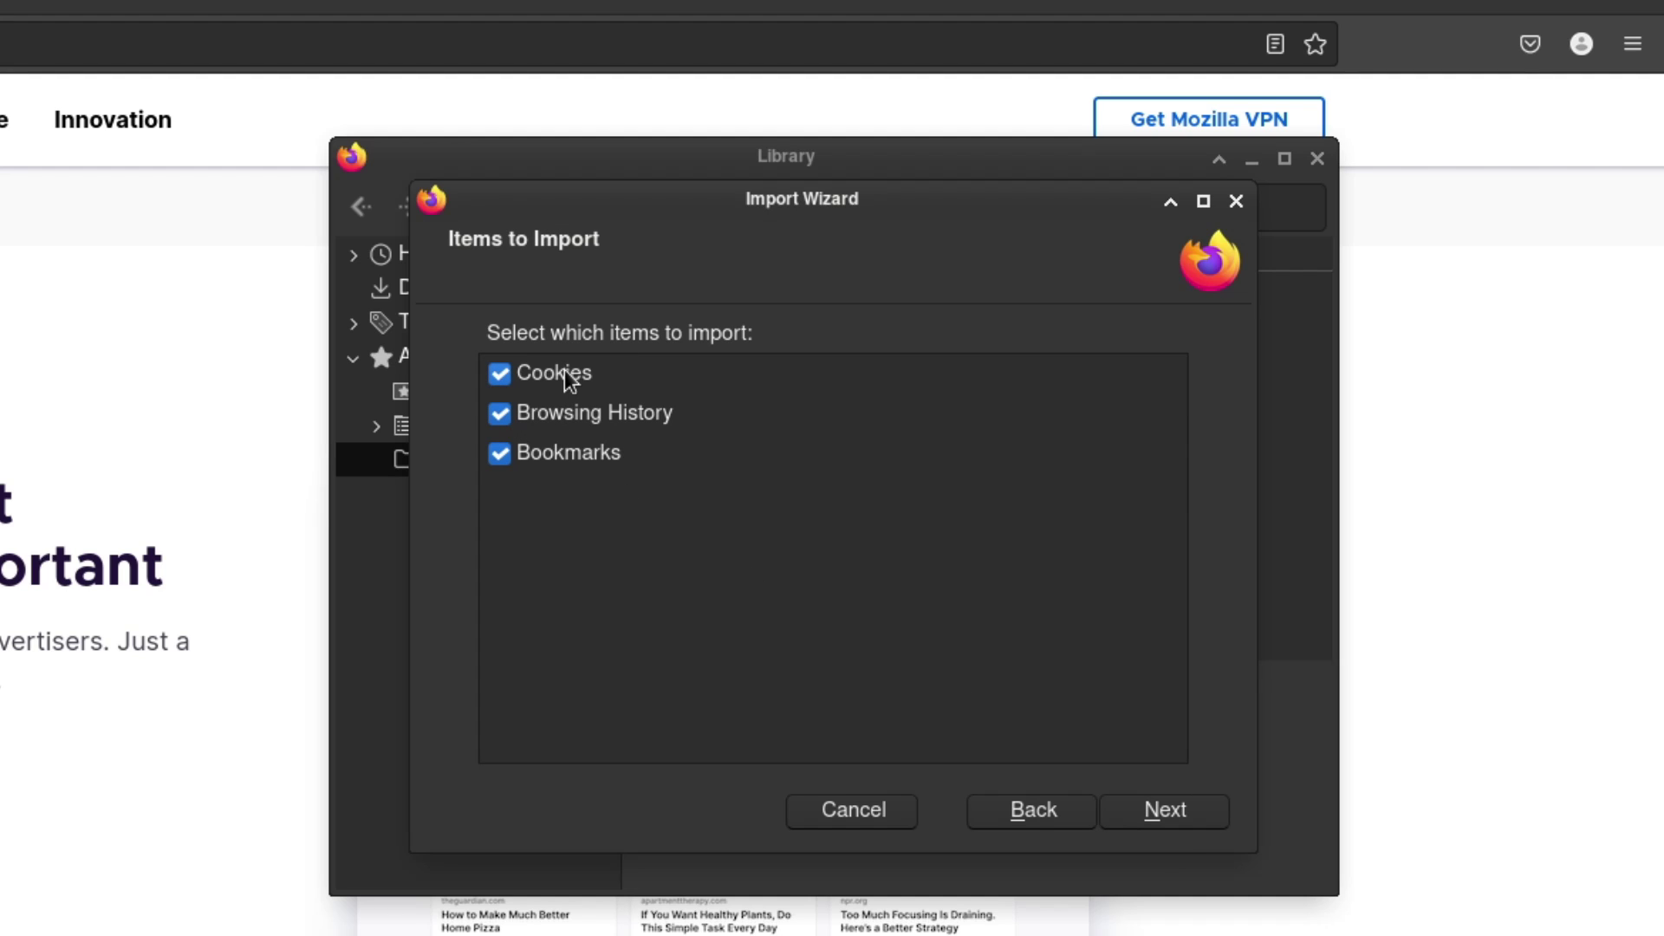
click(1172, 824)
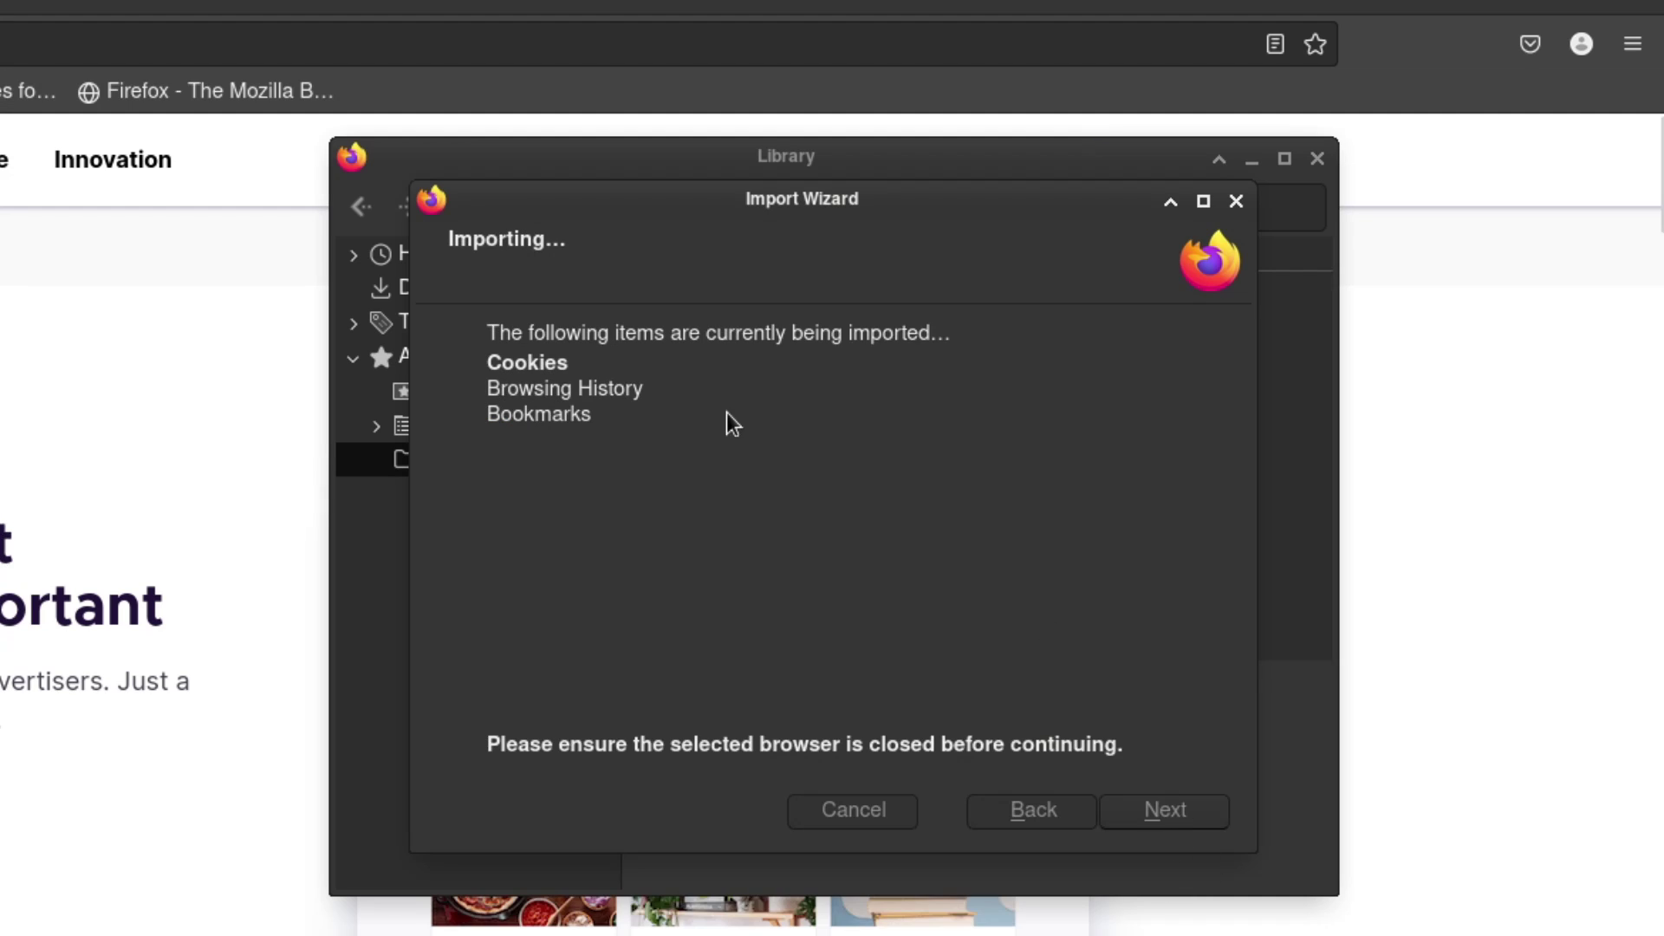
click(1165, 811)
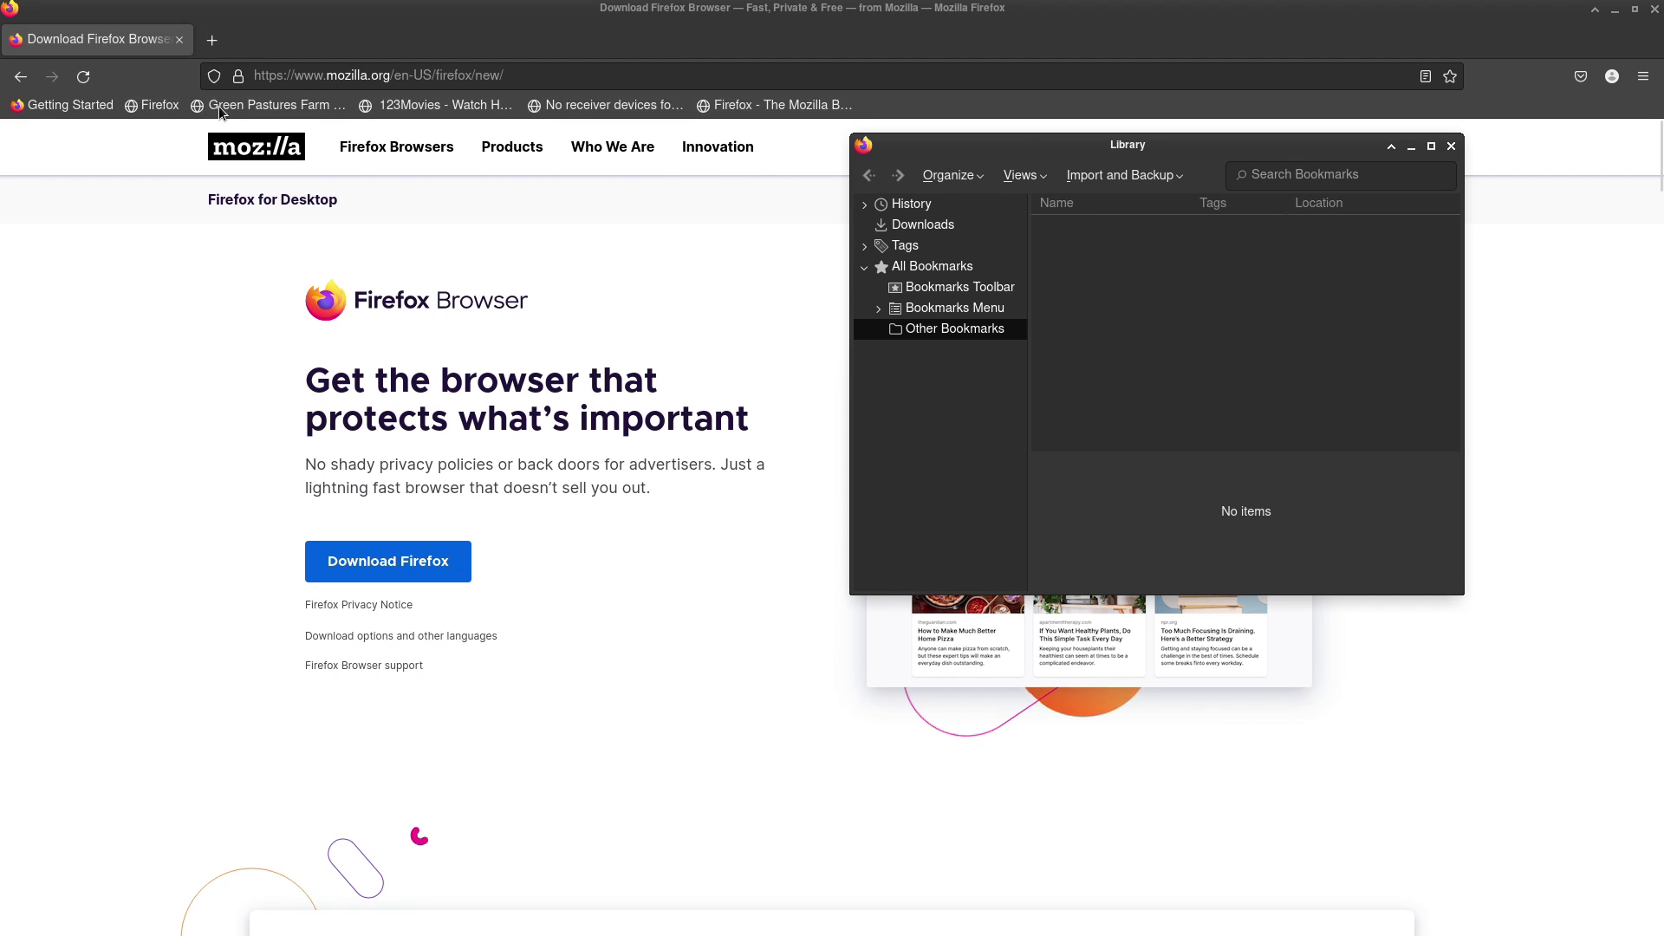
Step: Close the Library window and choose Hide bookmarks toolbar from the main menu's Bookmarks section
click(1451, 146)
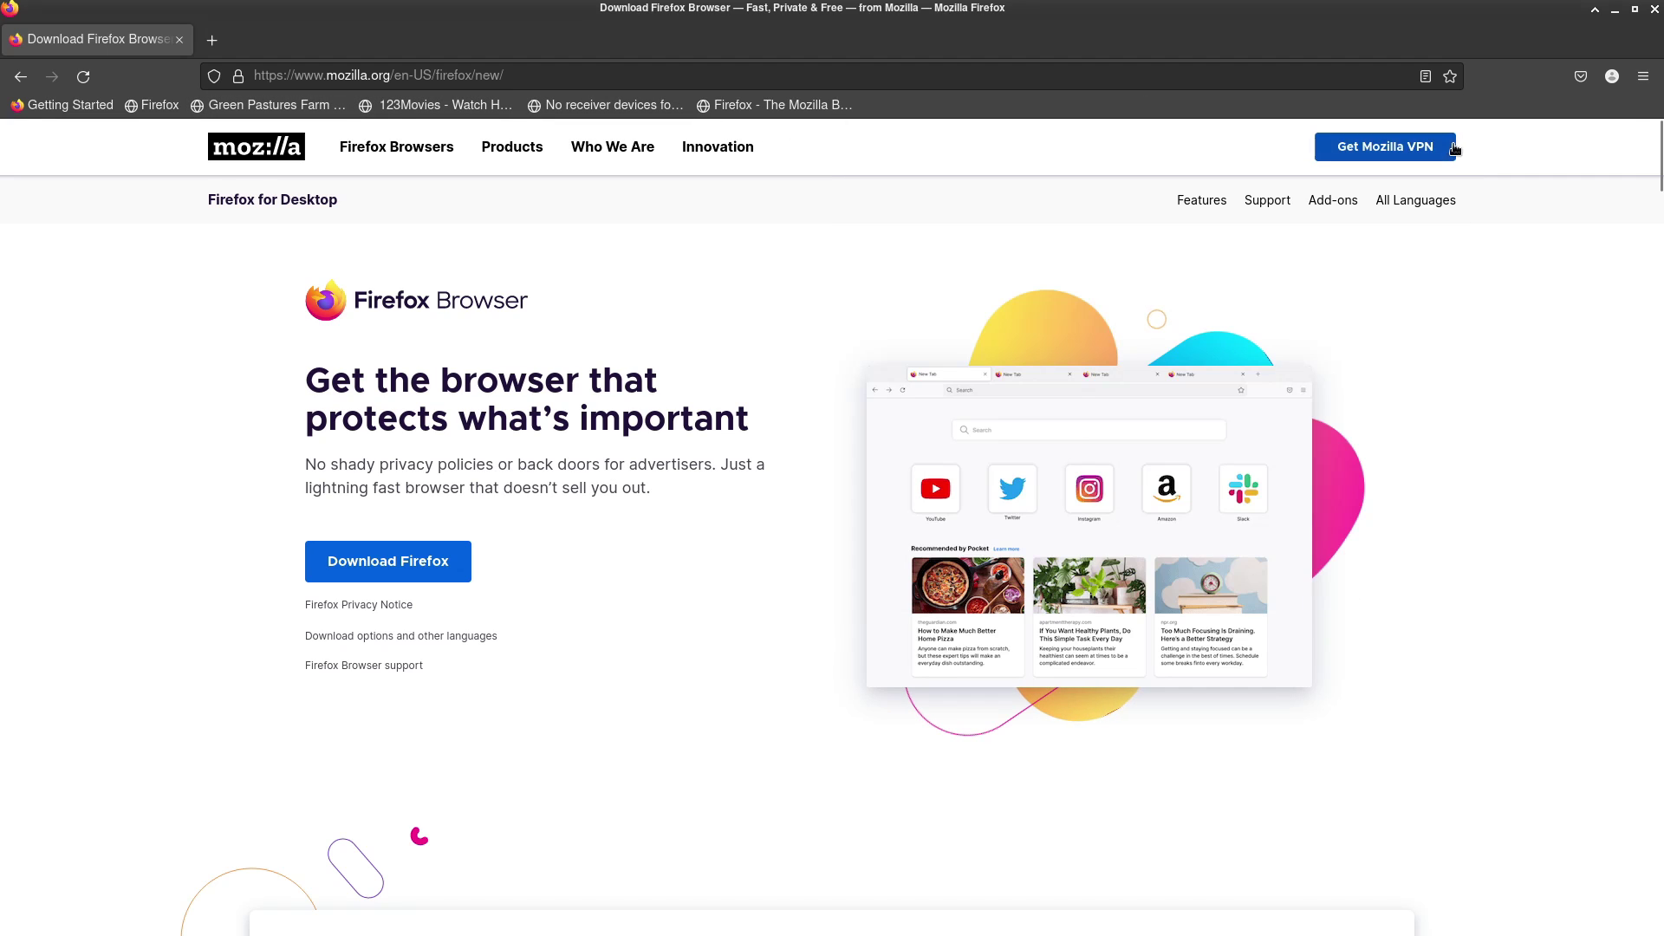
click(1642, 78)
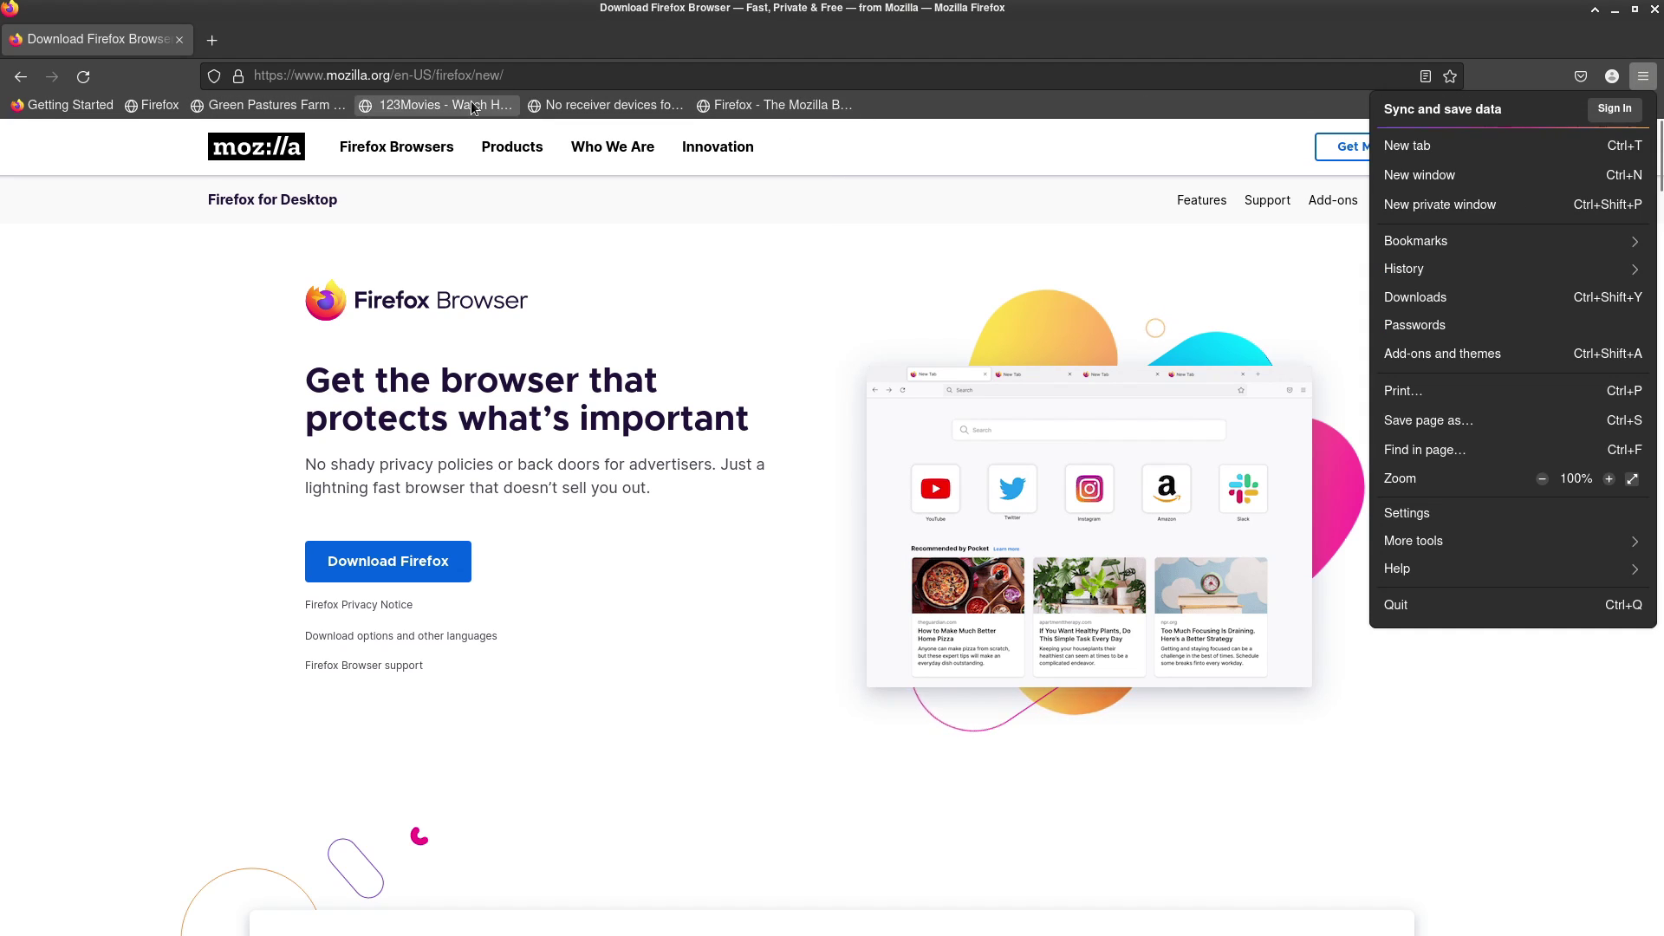
click(1646, 78)
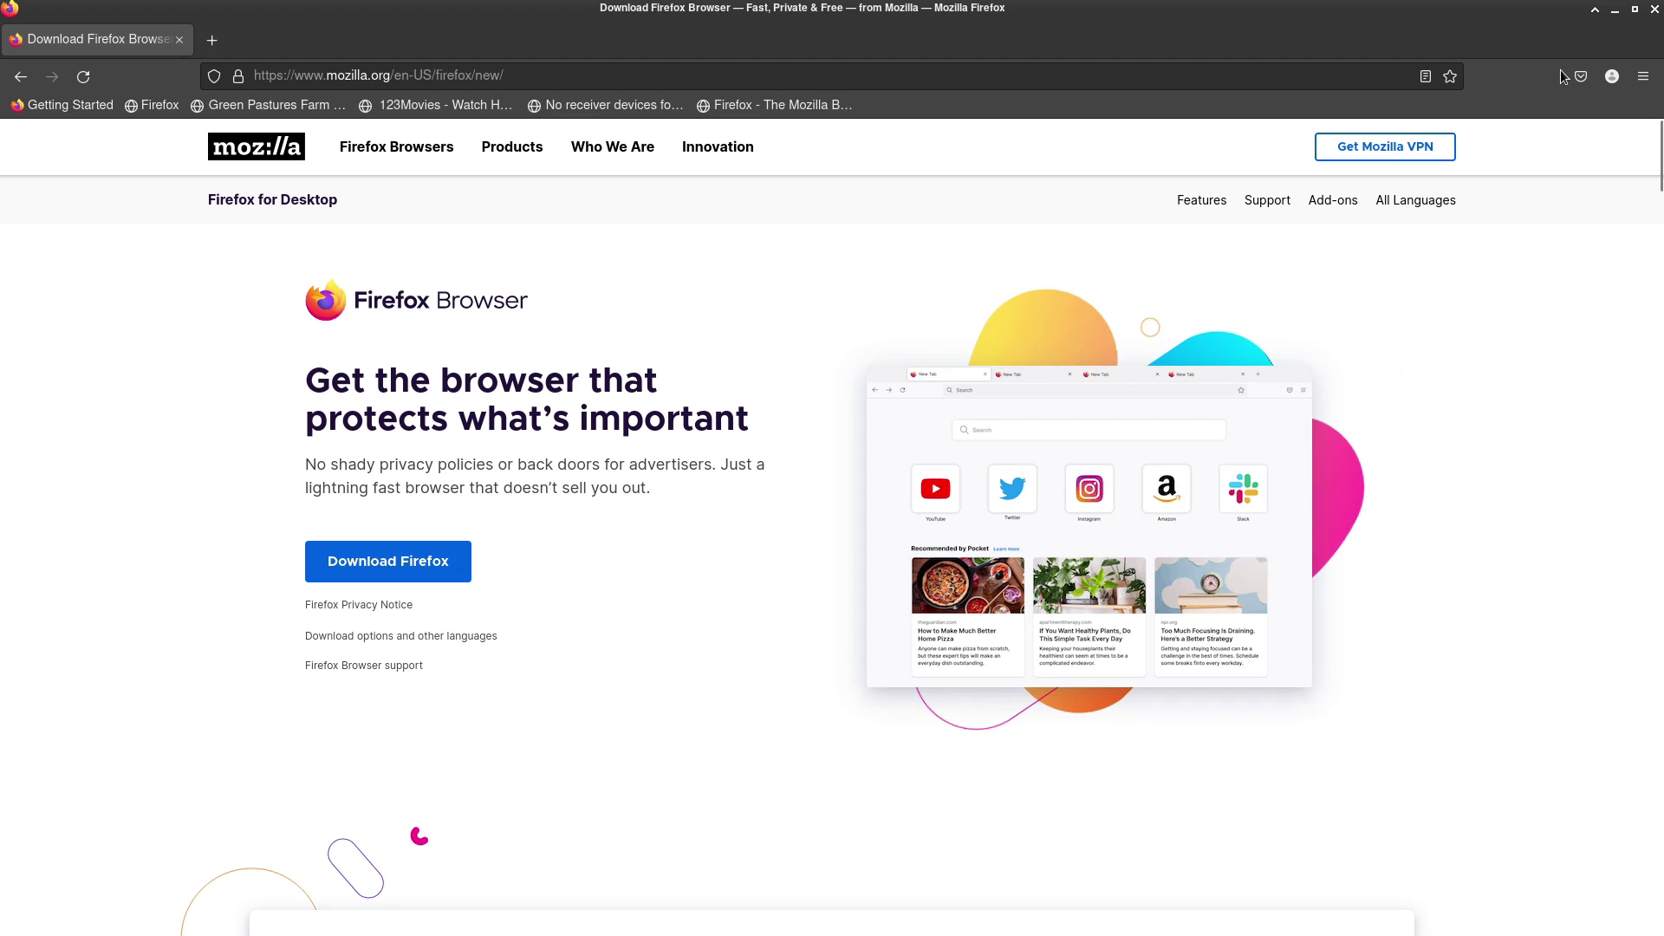
click(1646, 78)
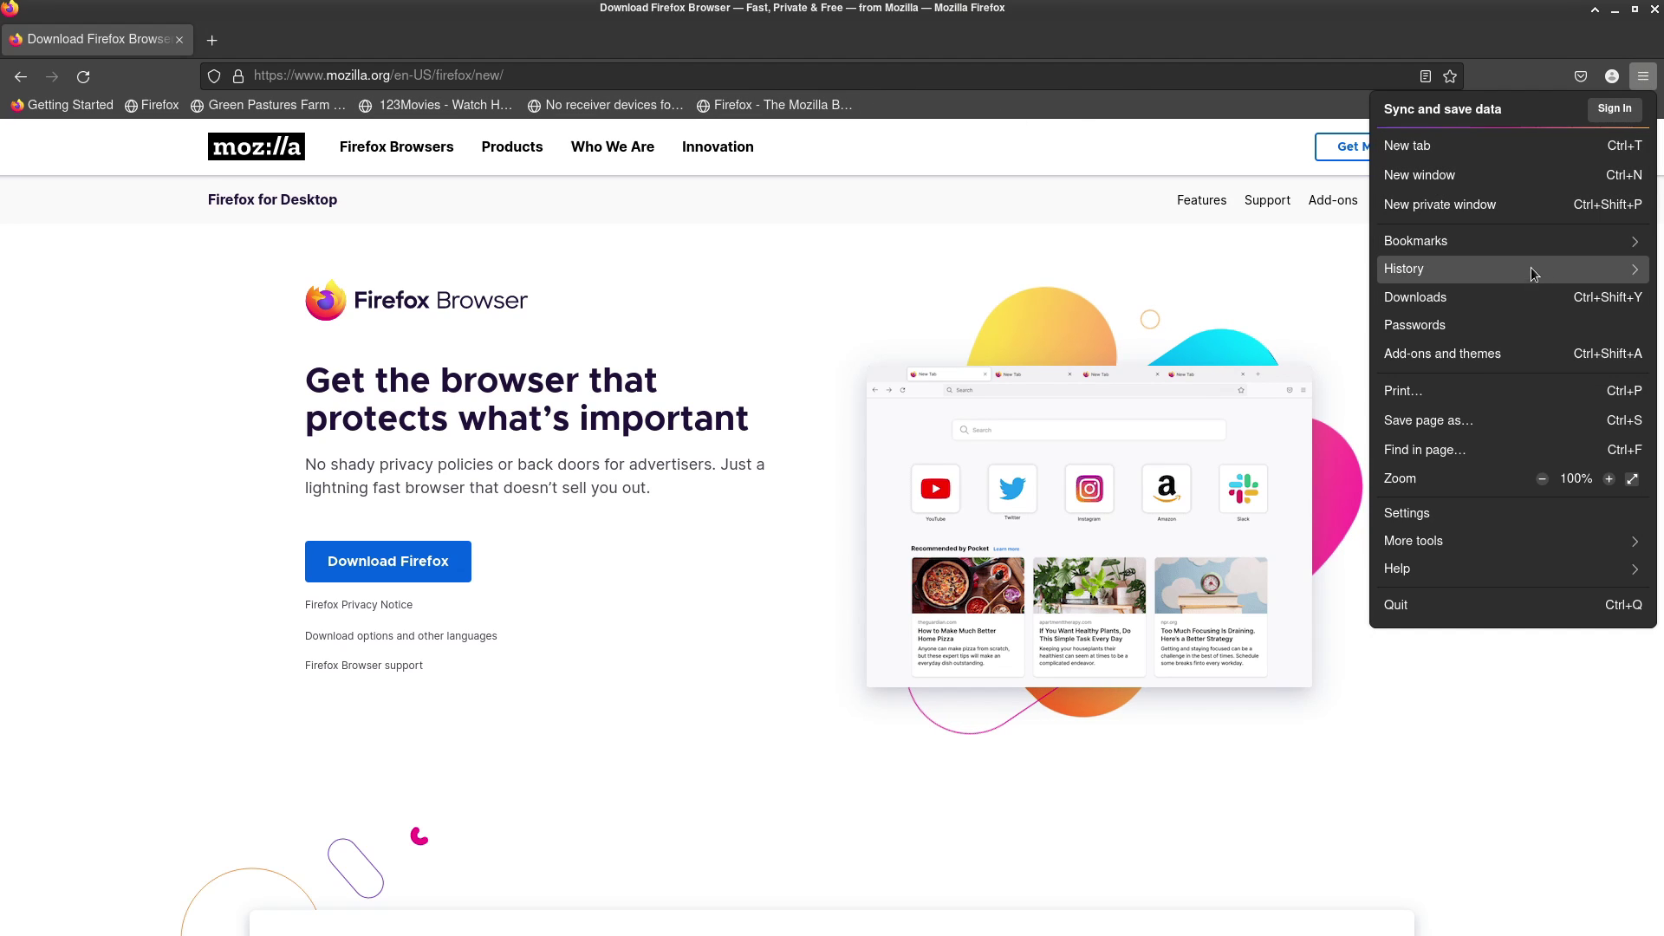
click(1517, 242)
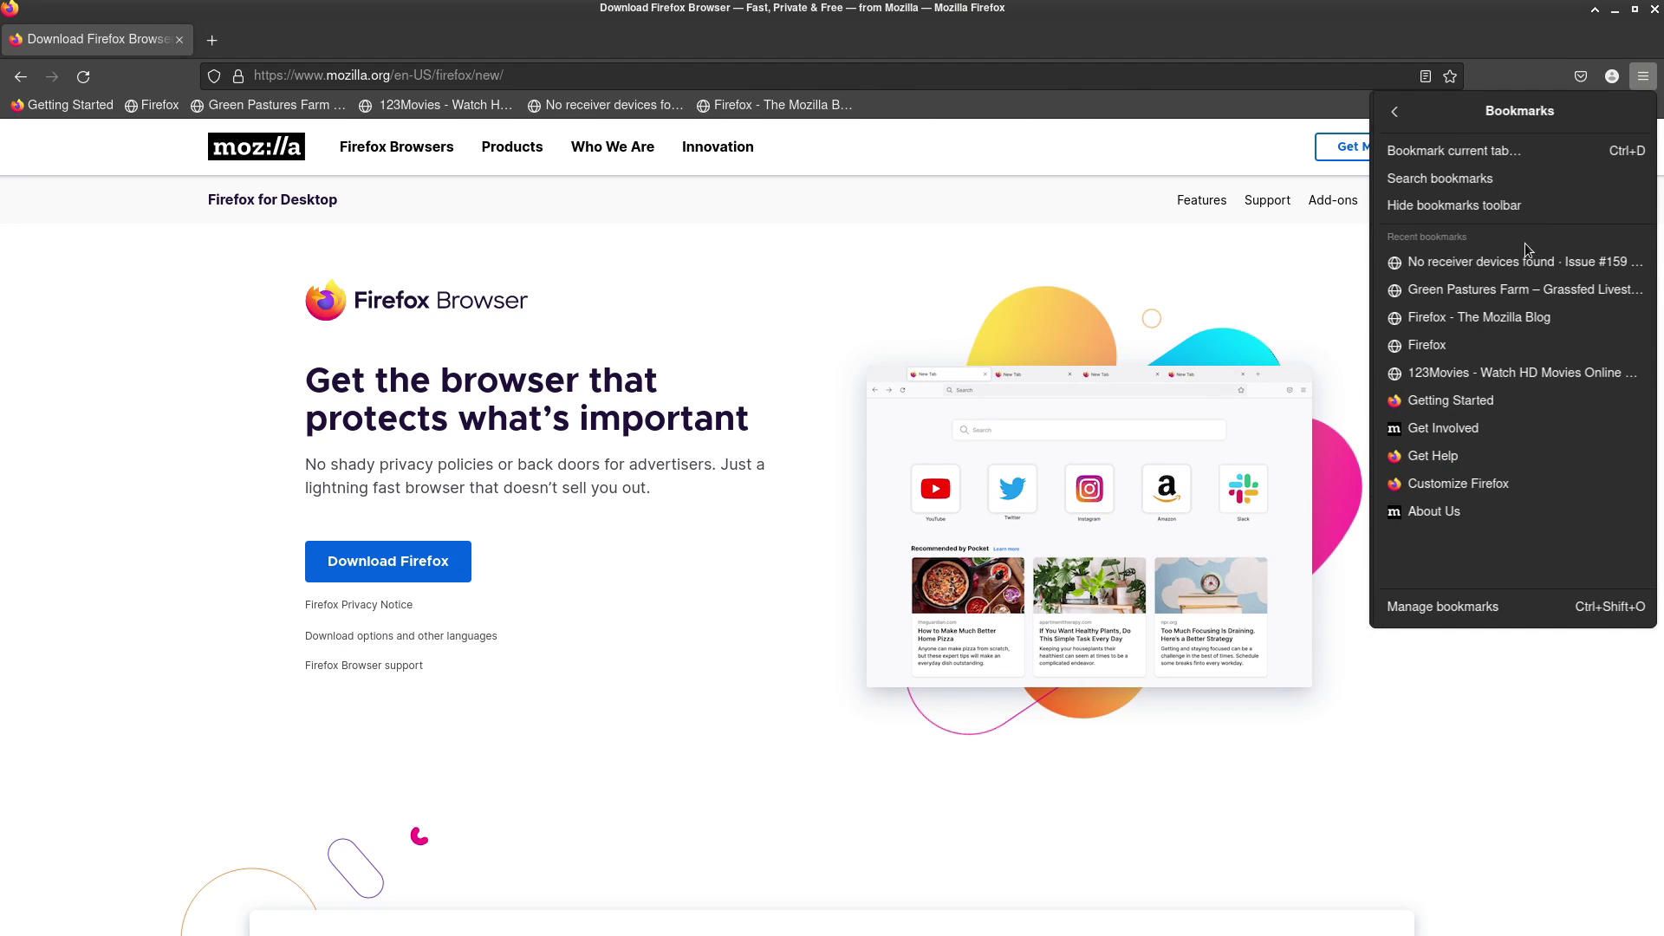
click(1487, 213)
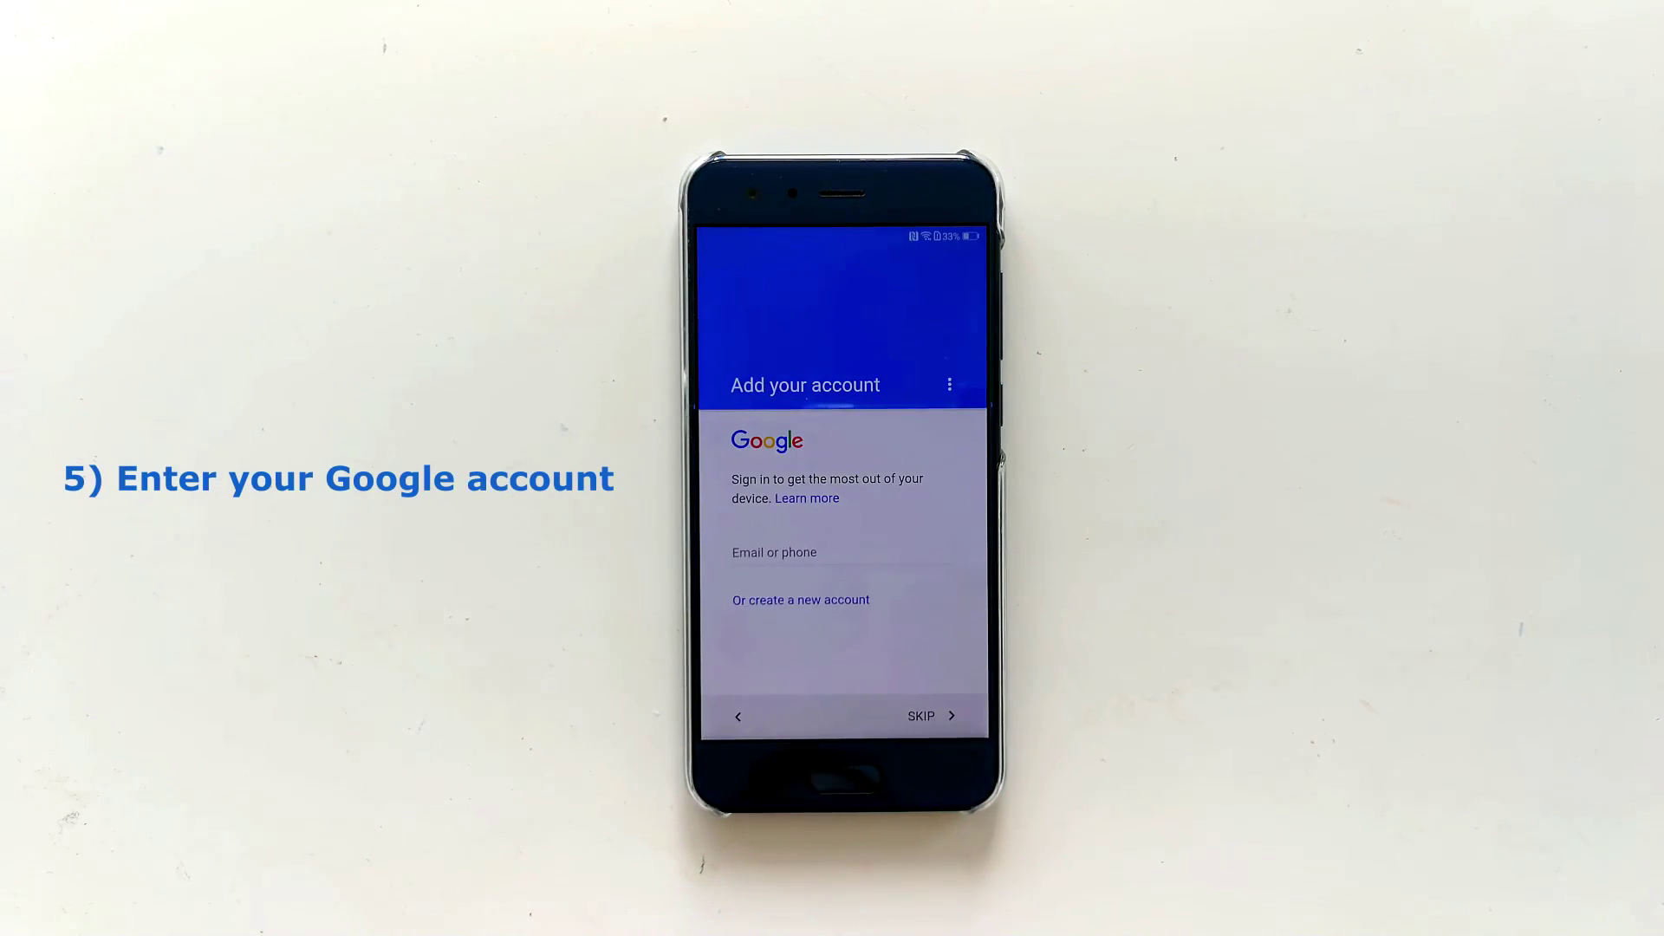
Step: Enter the Google account e-mail, accept the terms, then accept the Google services page
click(840, 555)
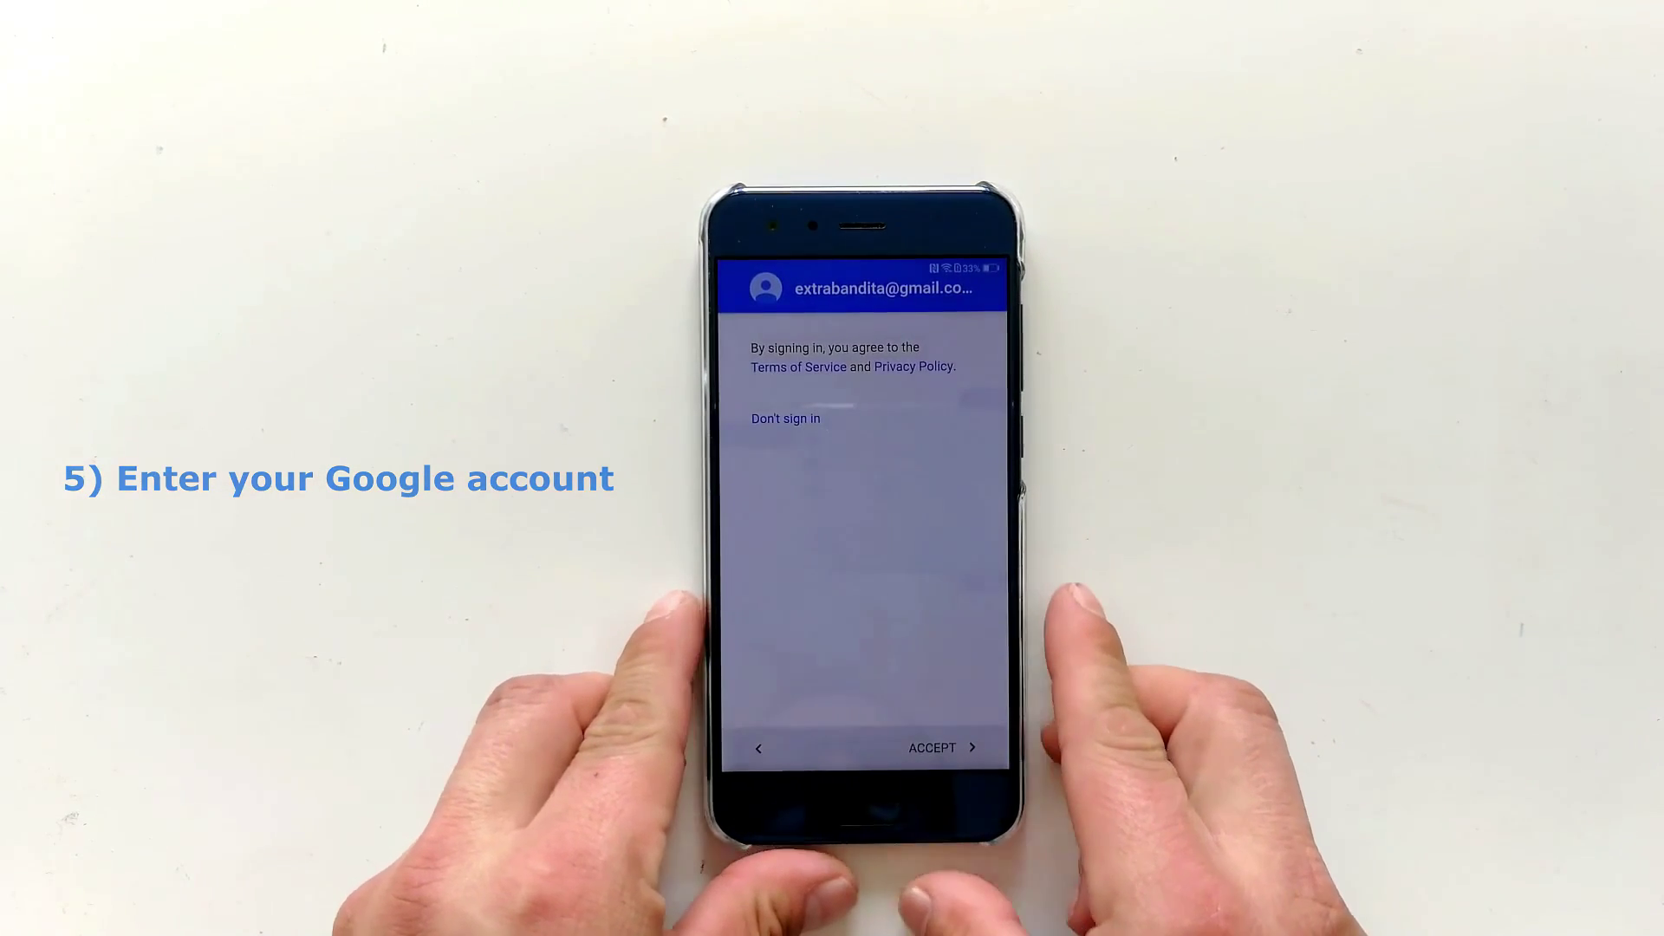
click(935, 749)
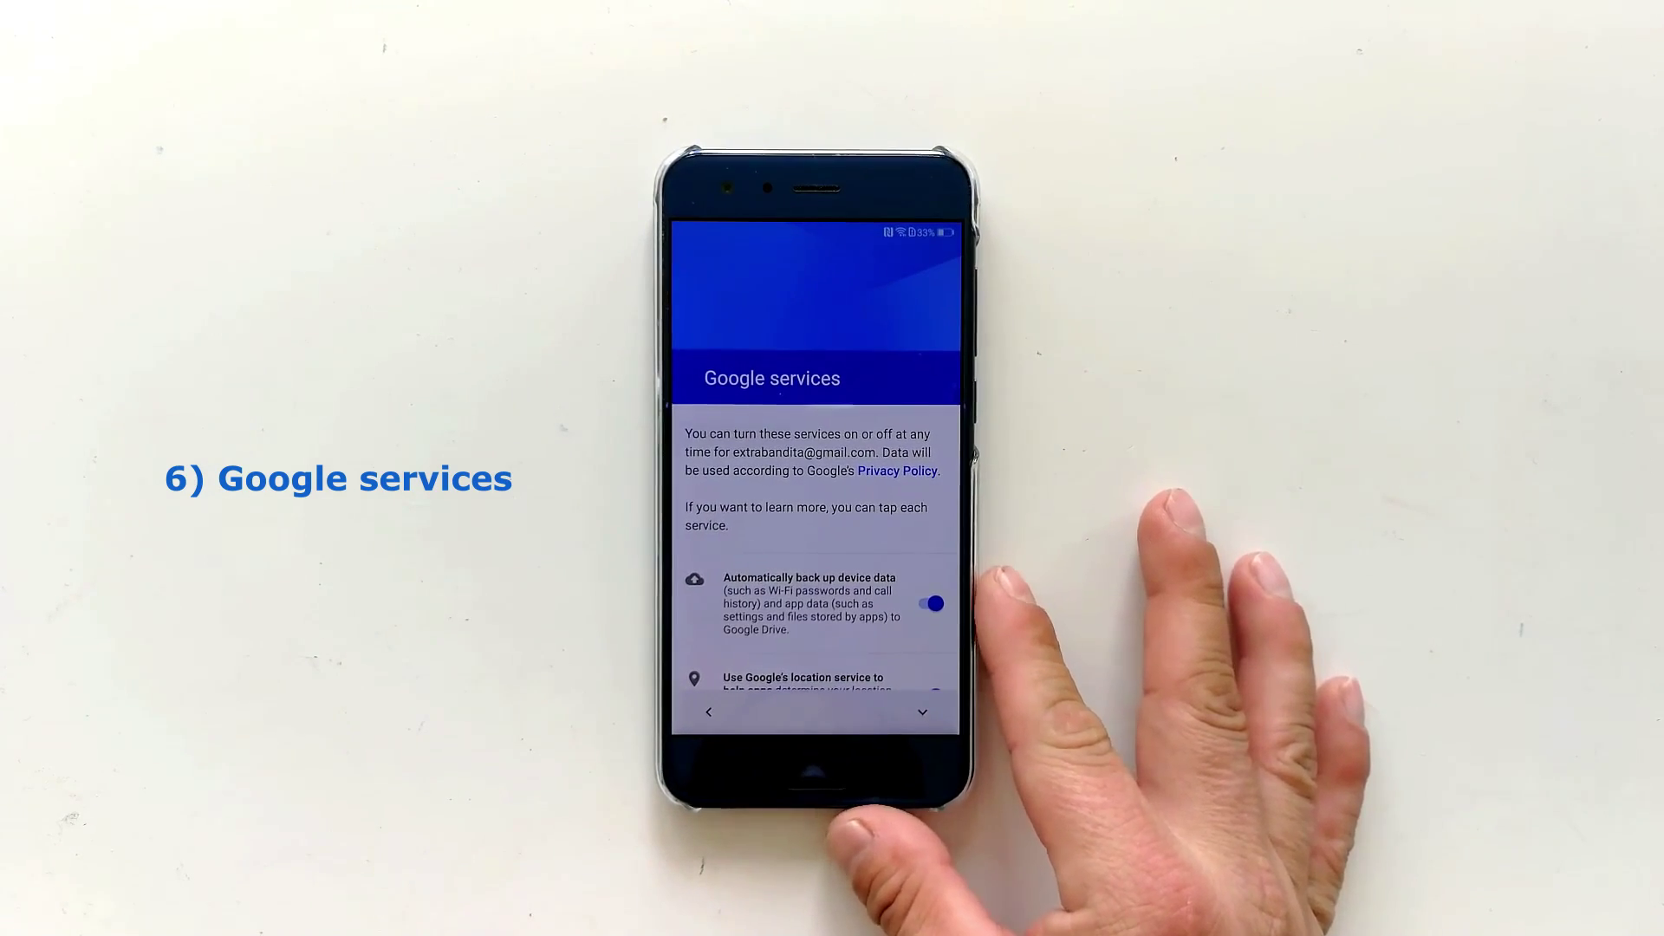
scroll(936, 563, down, 3)
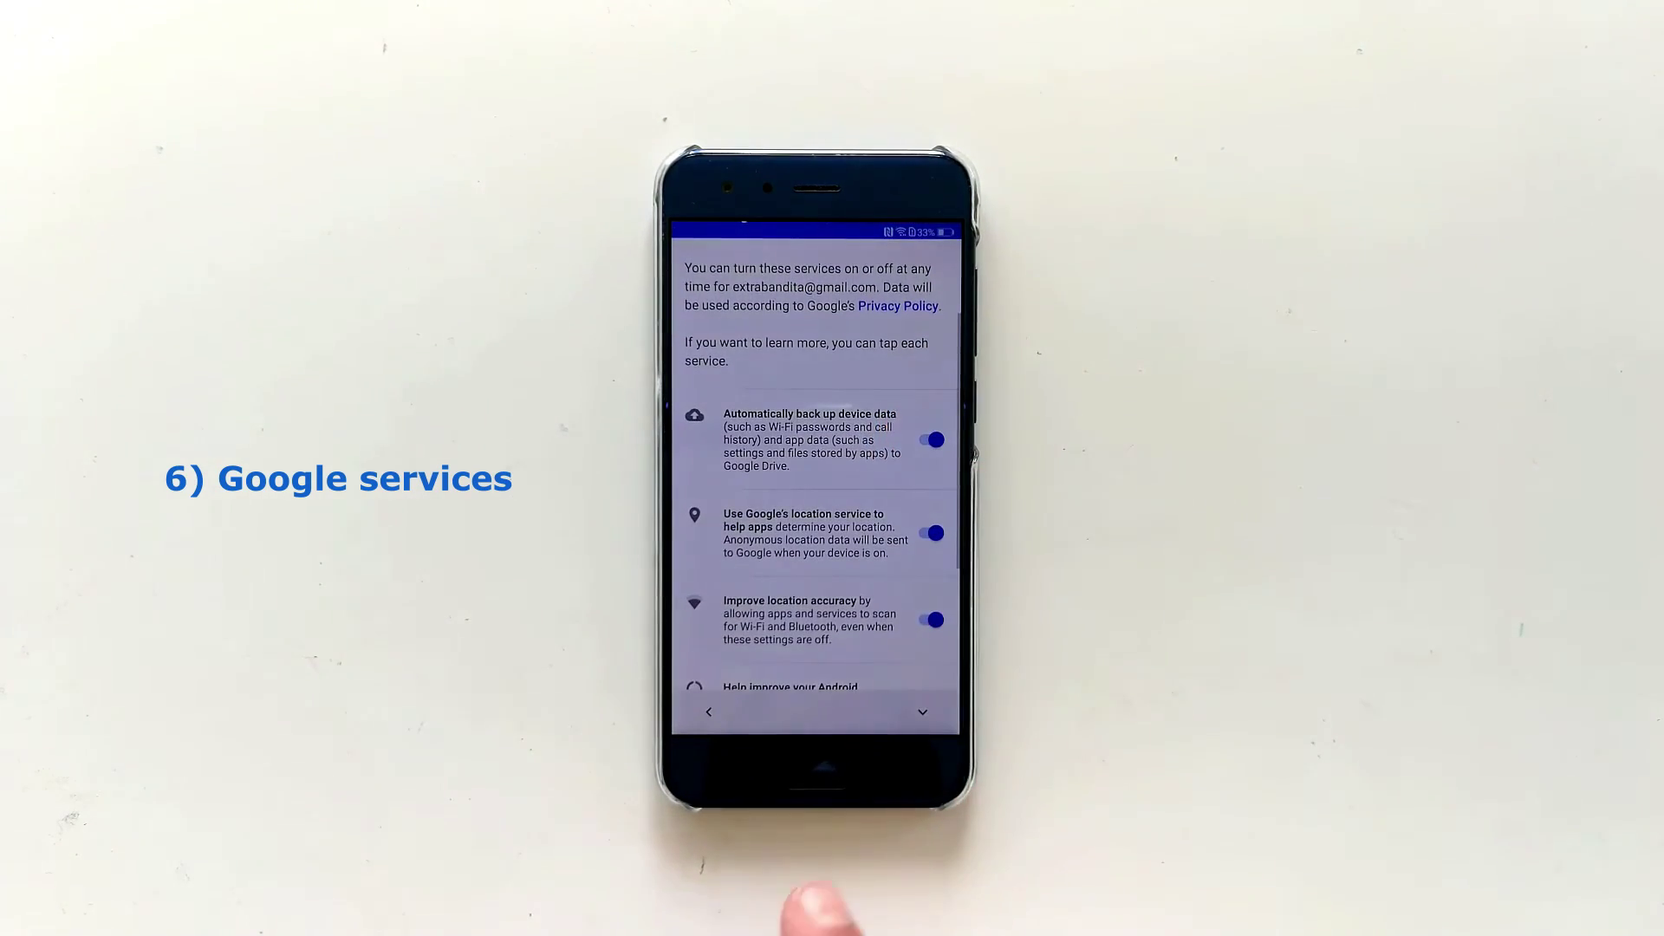
scroll(806, 555, down, 3)
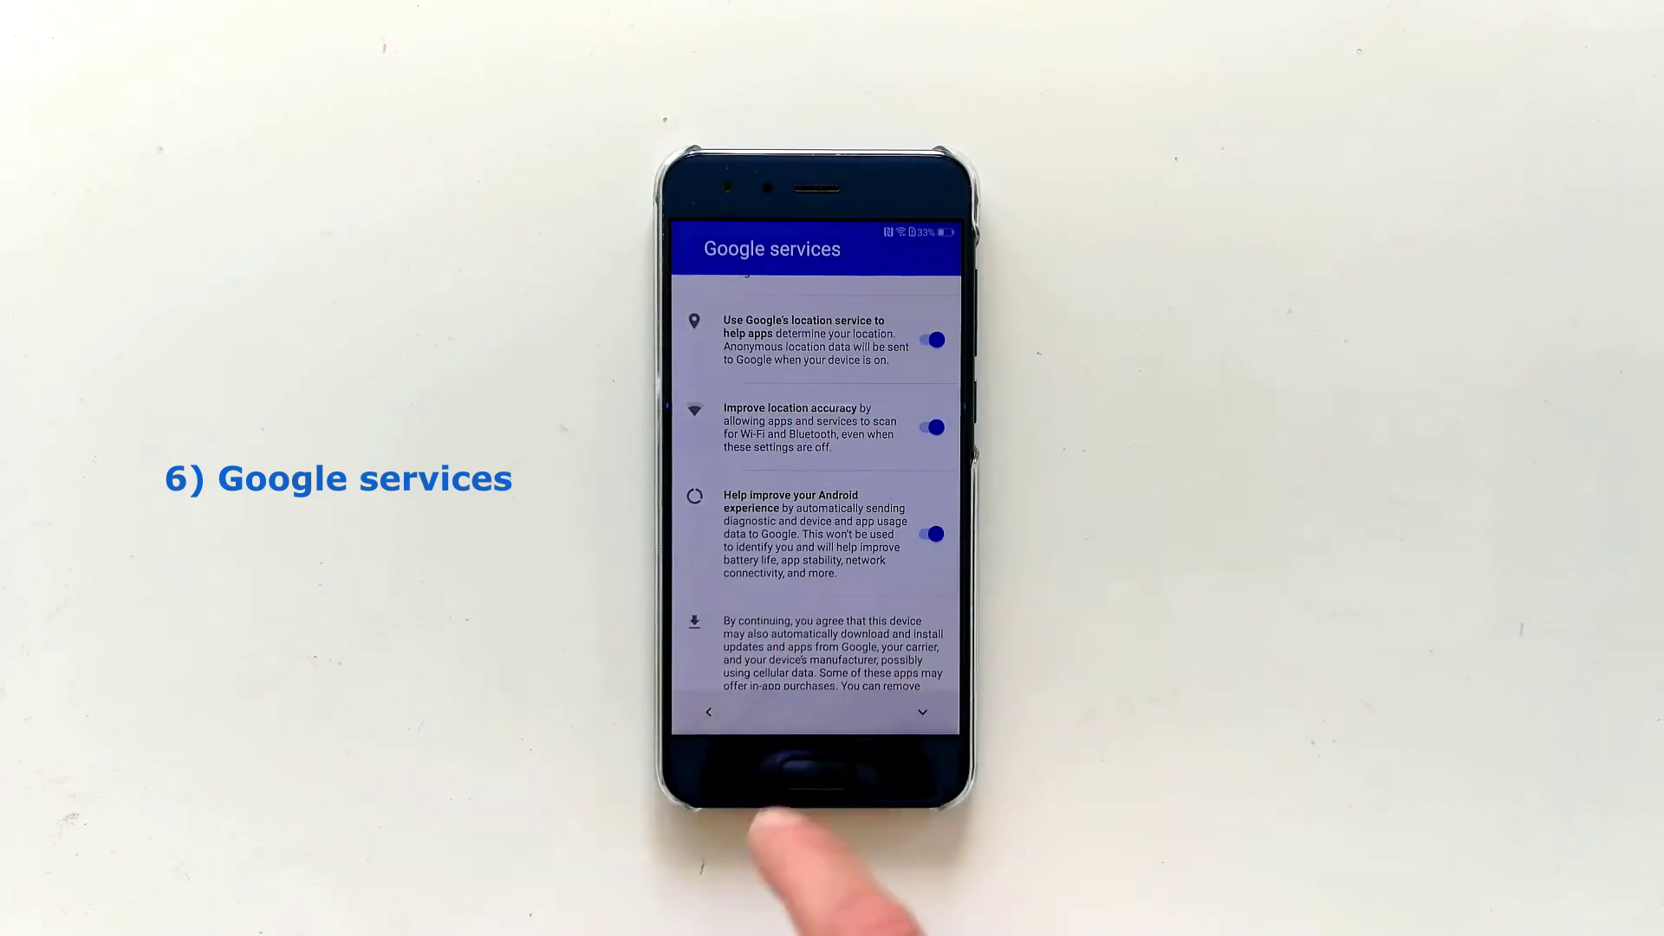
scroll(854, 483, down, 2)
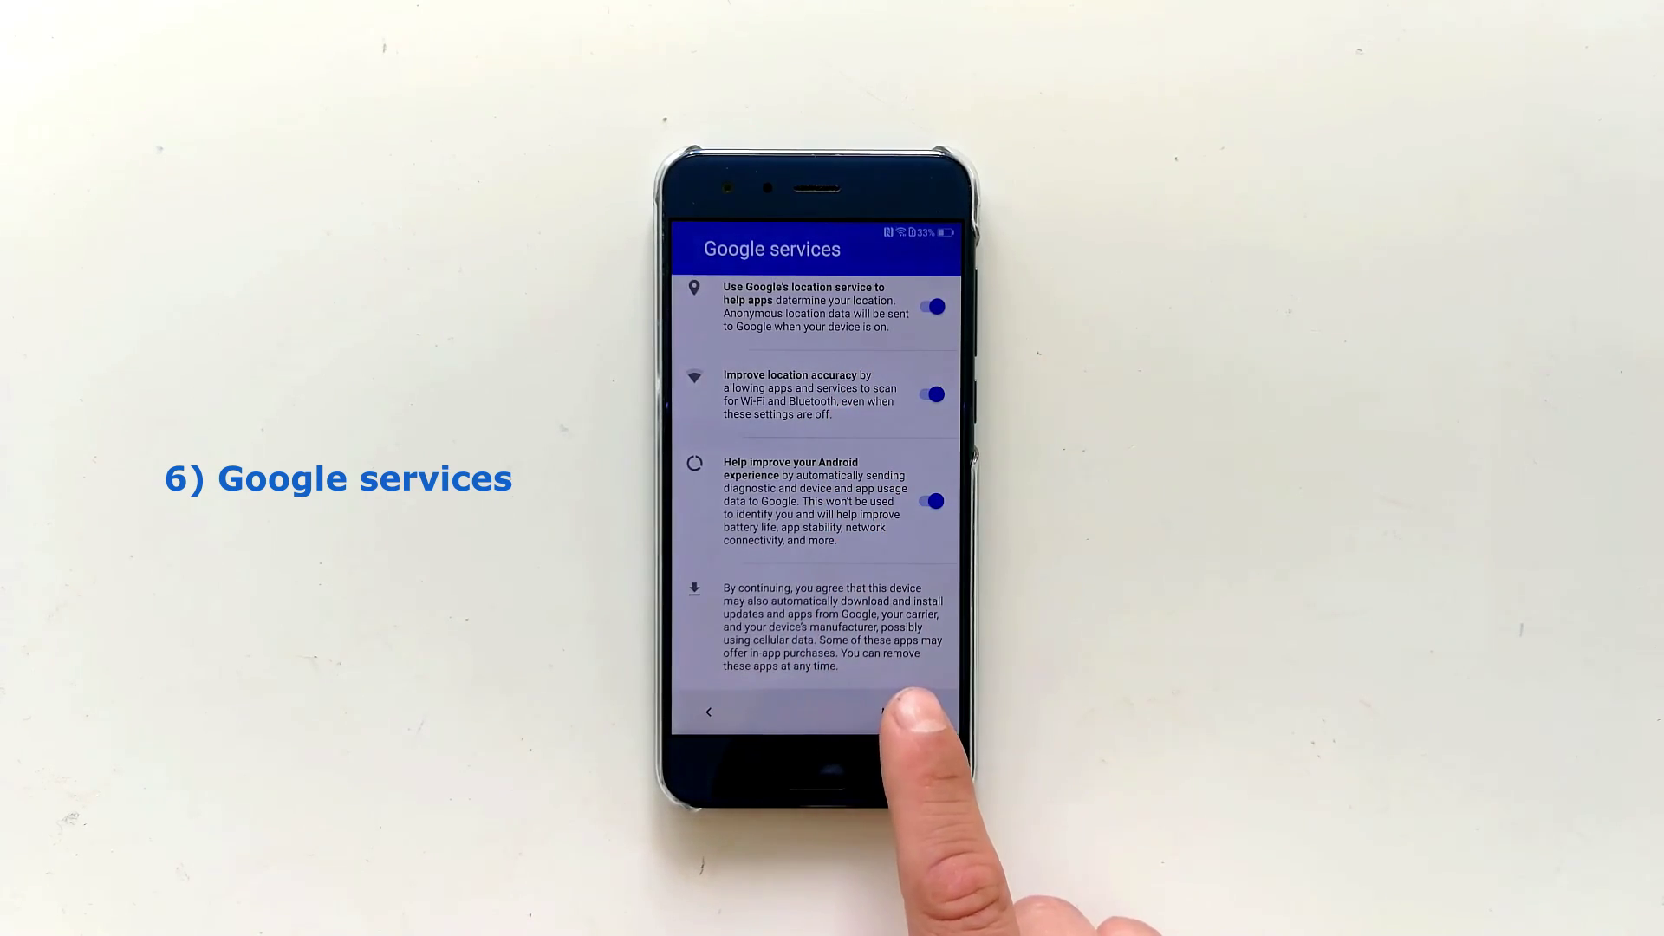
click(909, 712)
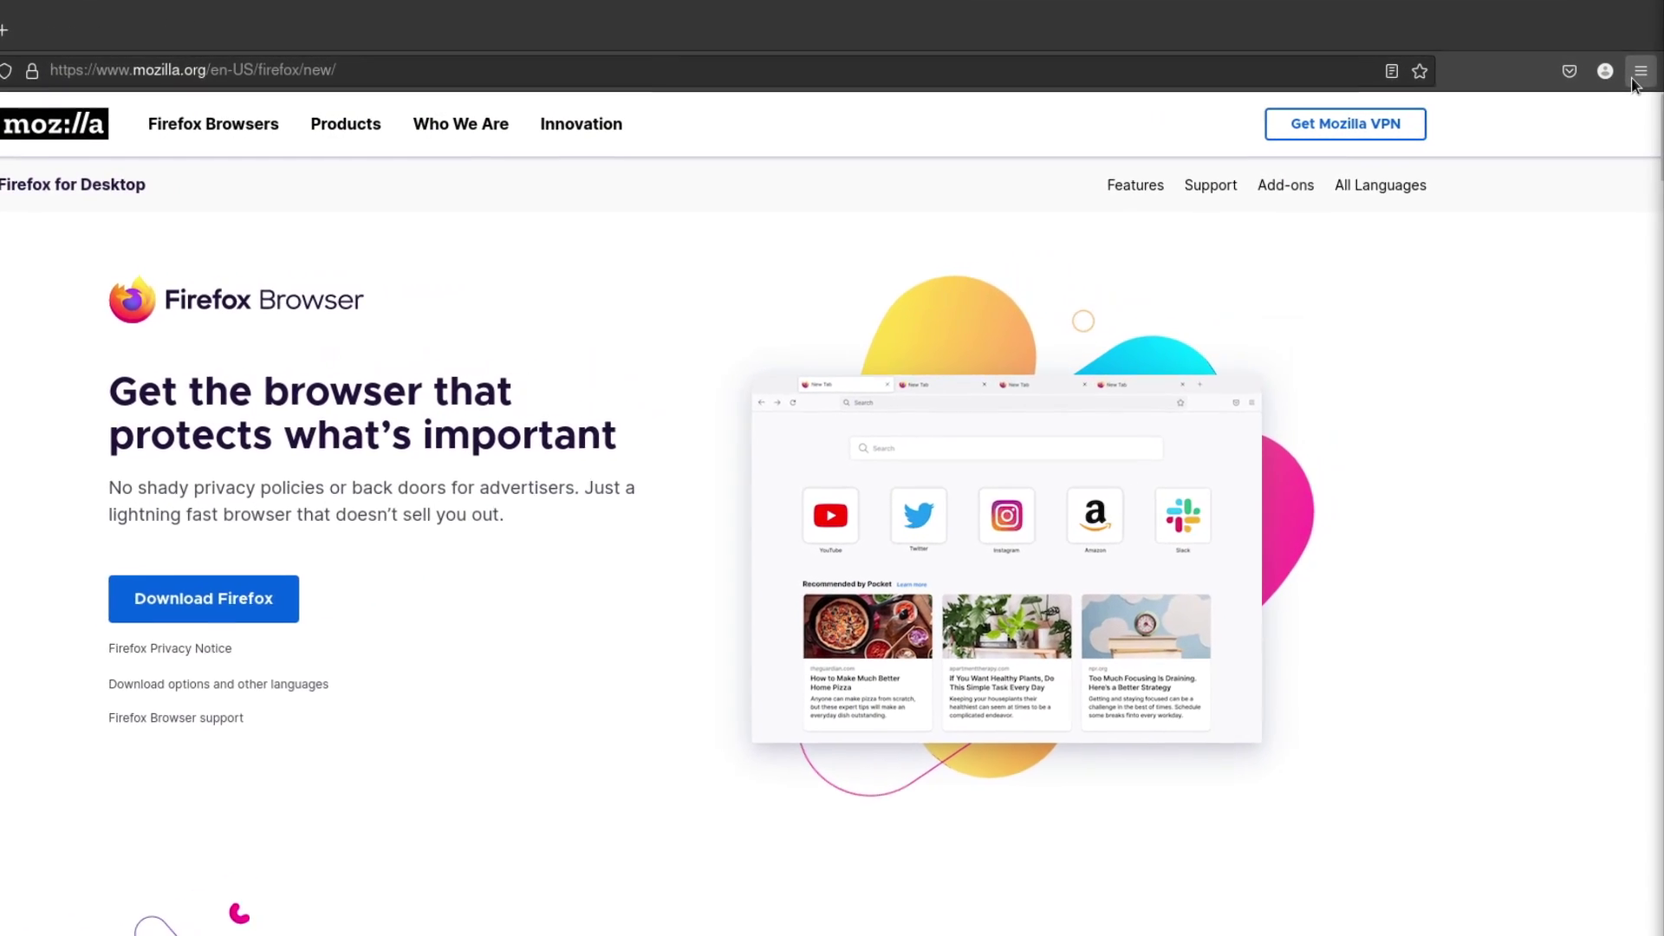
Step: Choose Sign In next to 'Sync and save data' in the main menu
click(1637, 73)
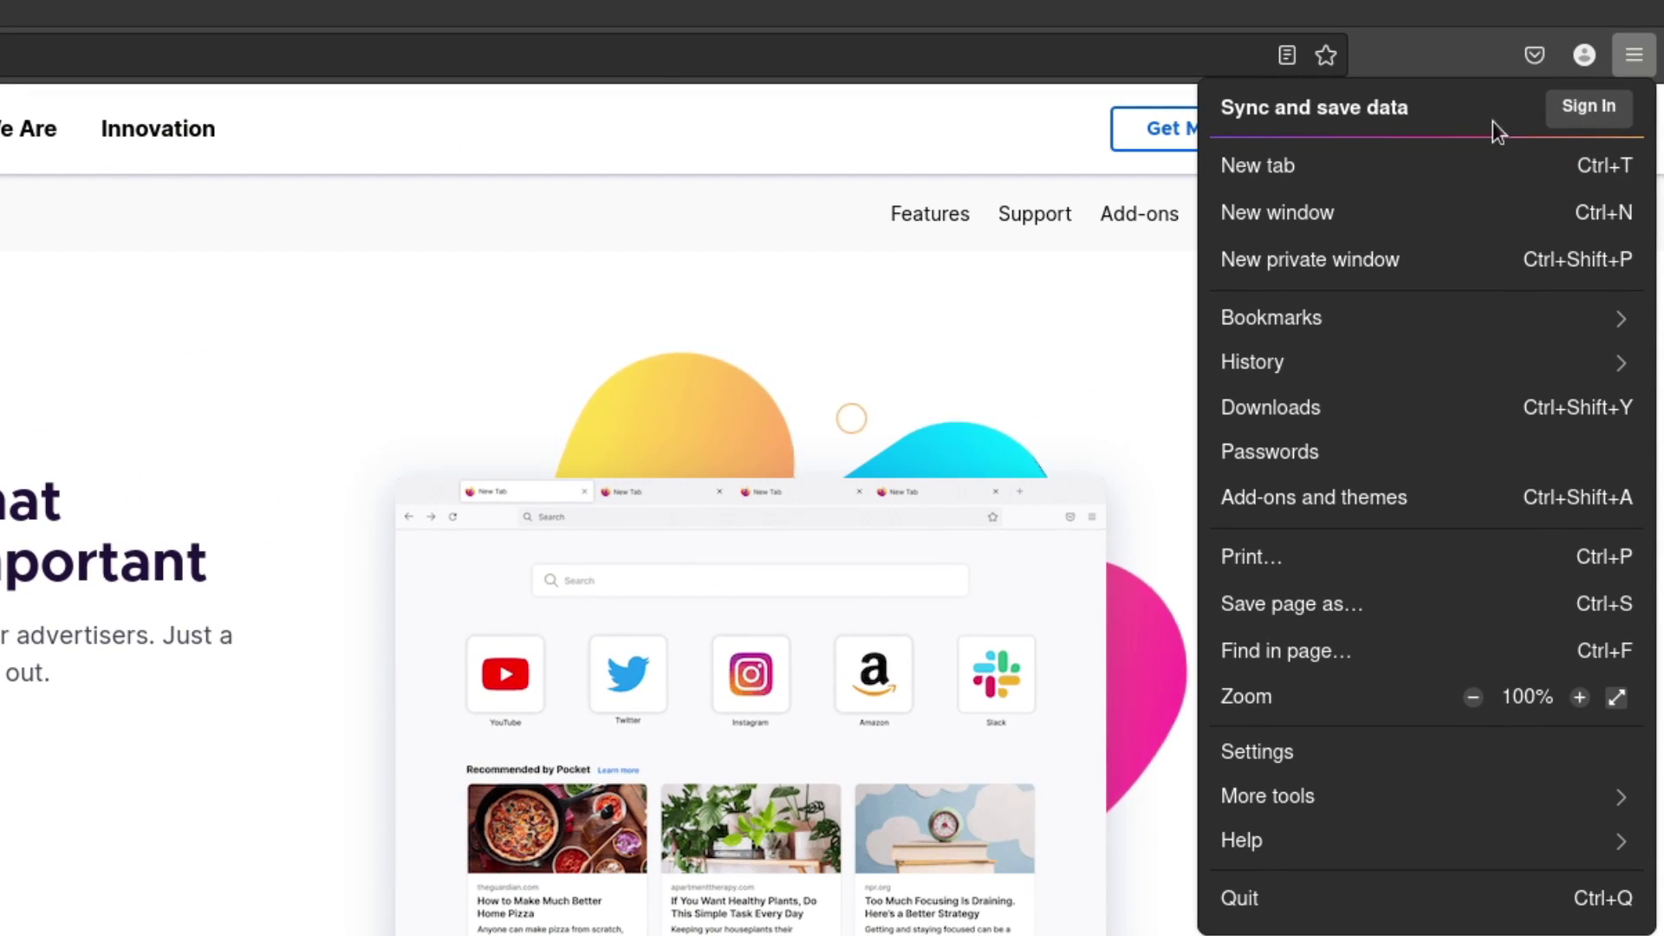
click(1600, 119)
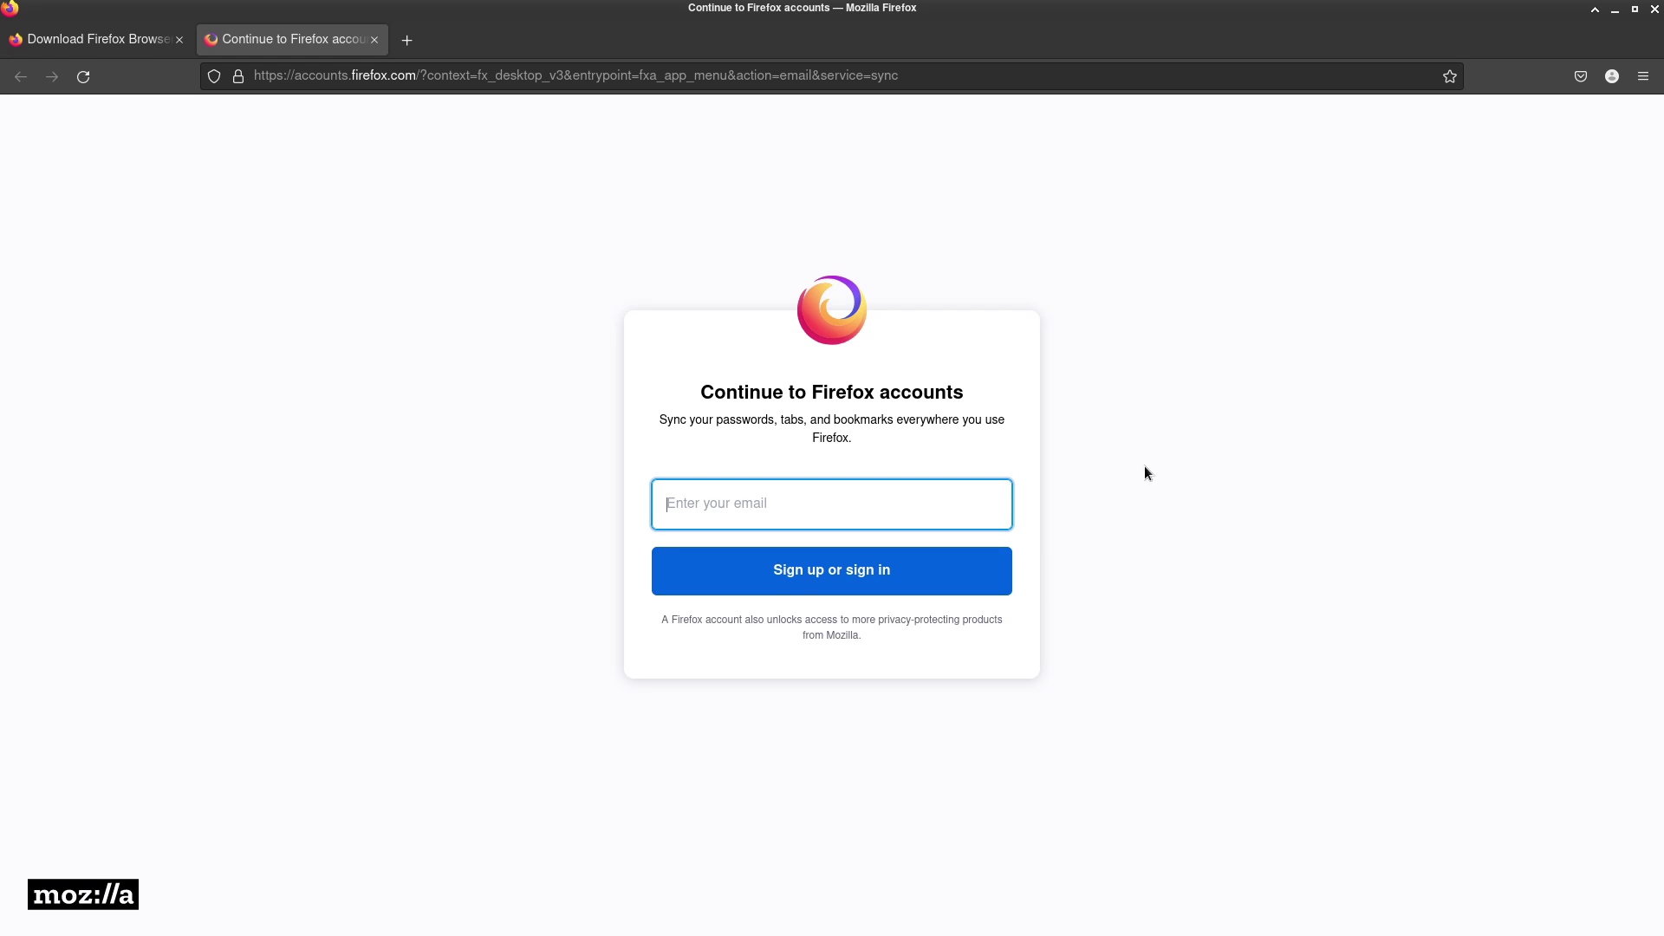
Step: Go to duckduckgo.com from the address bar
click(1203, 382)
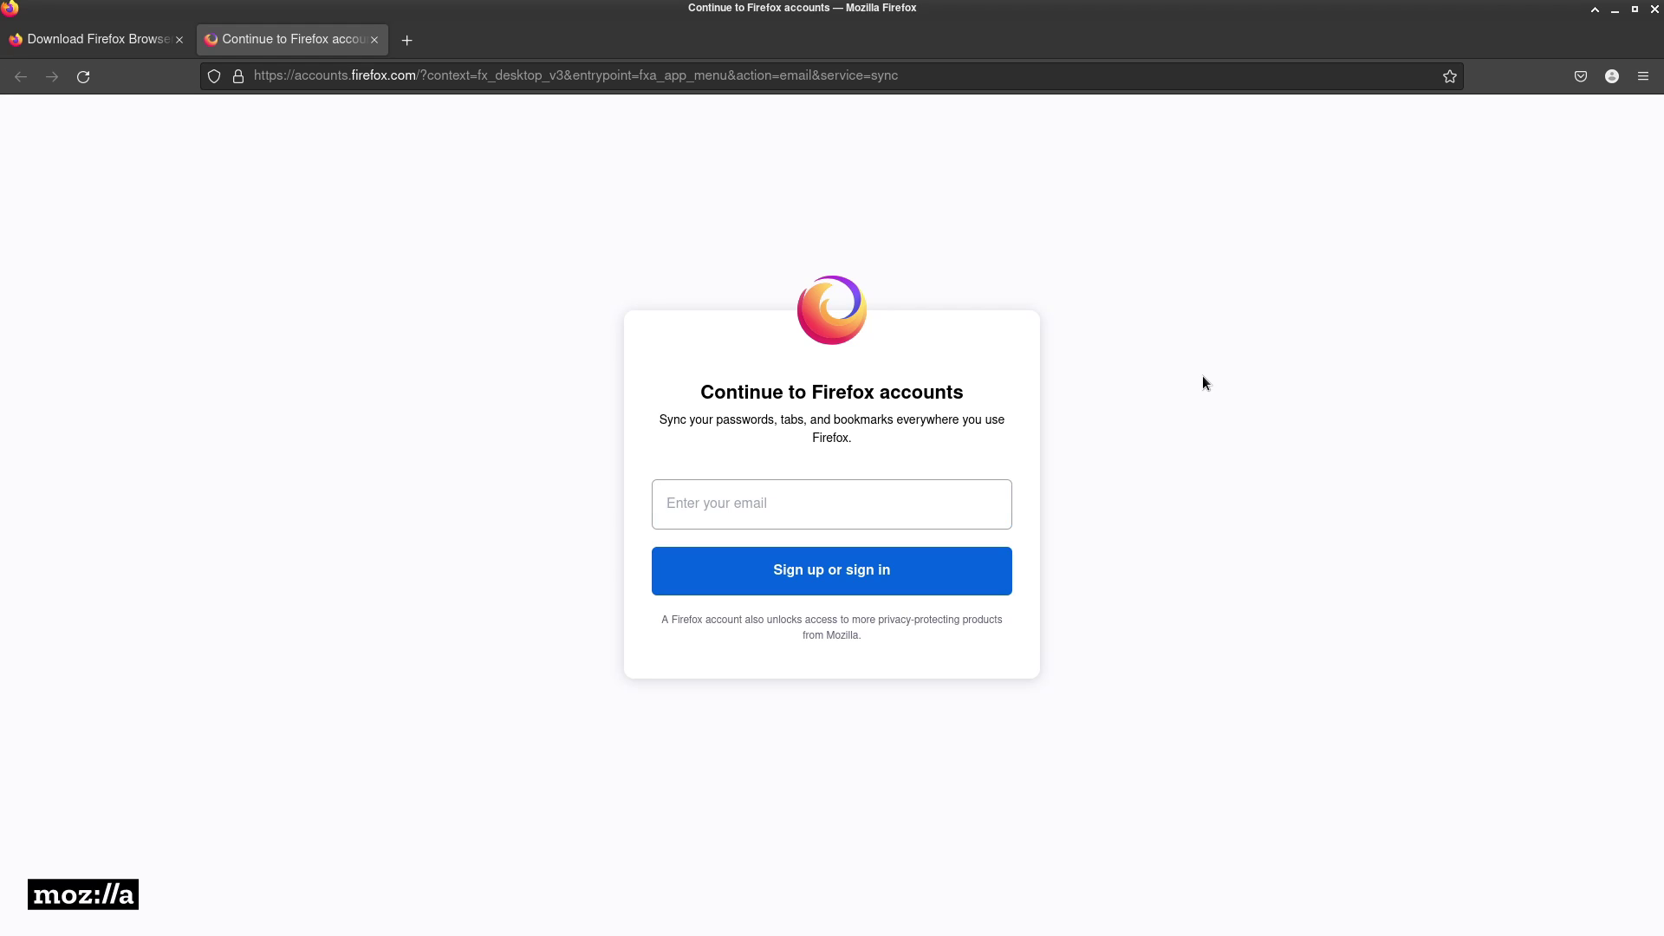
click(611, 80)
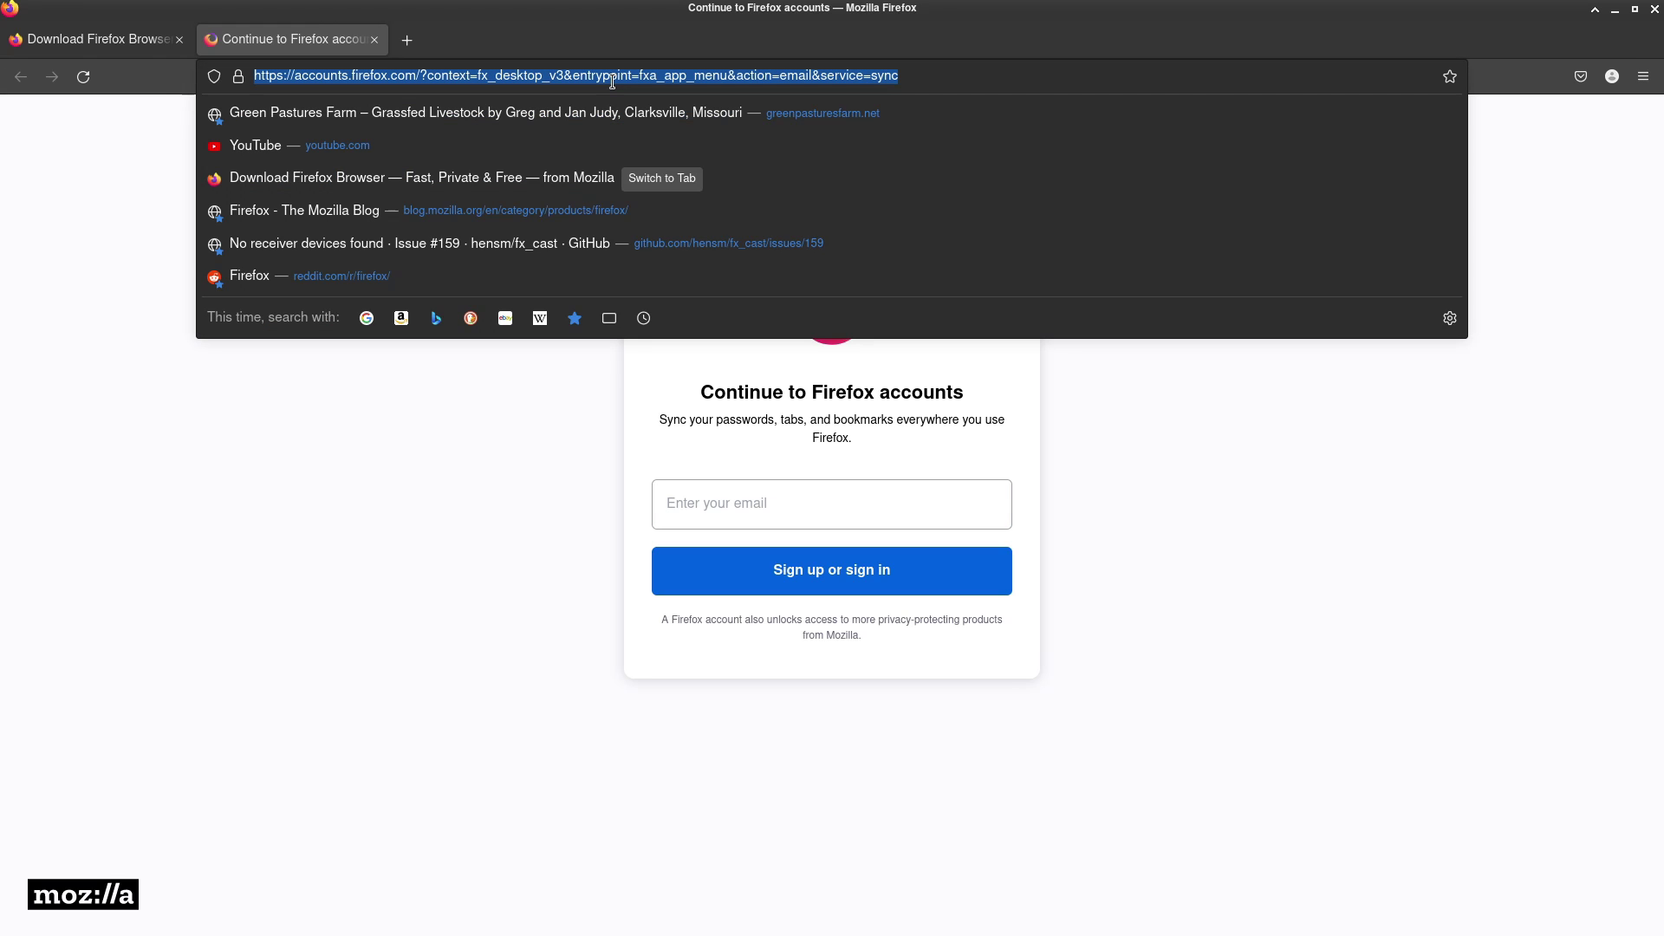
key(BackSpace)
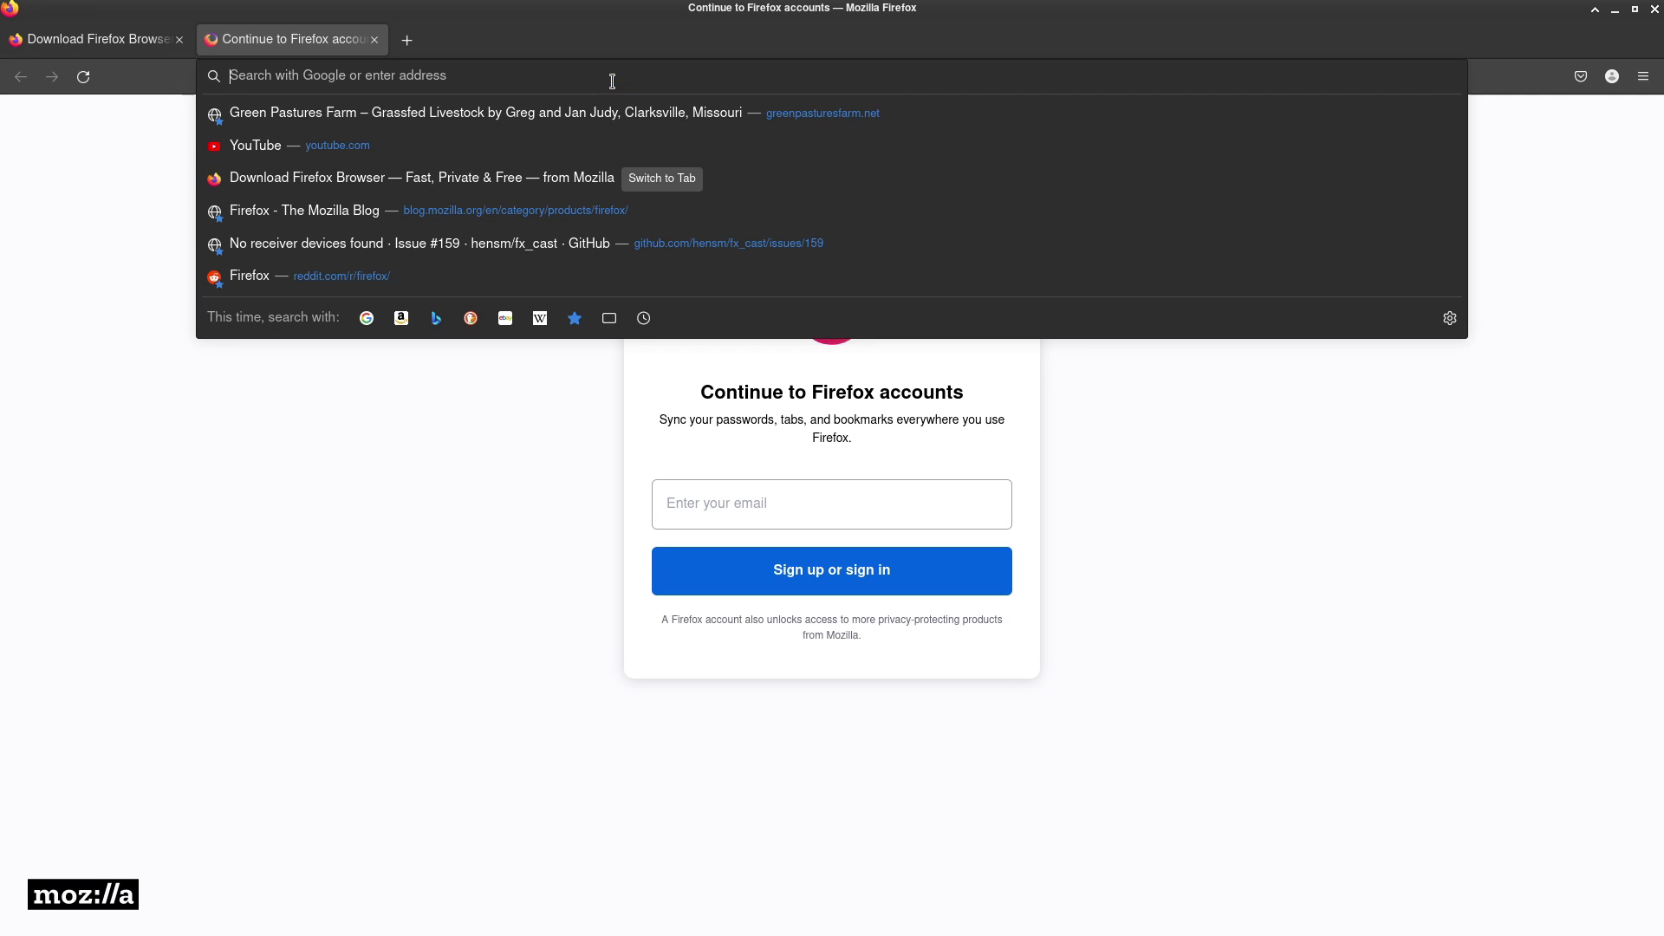
text(duckduckgo.com)
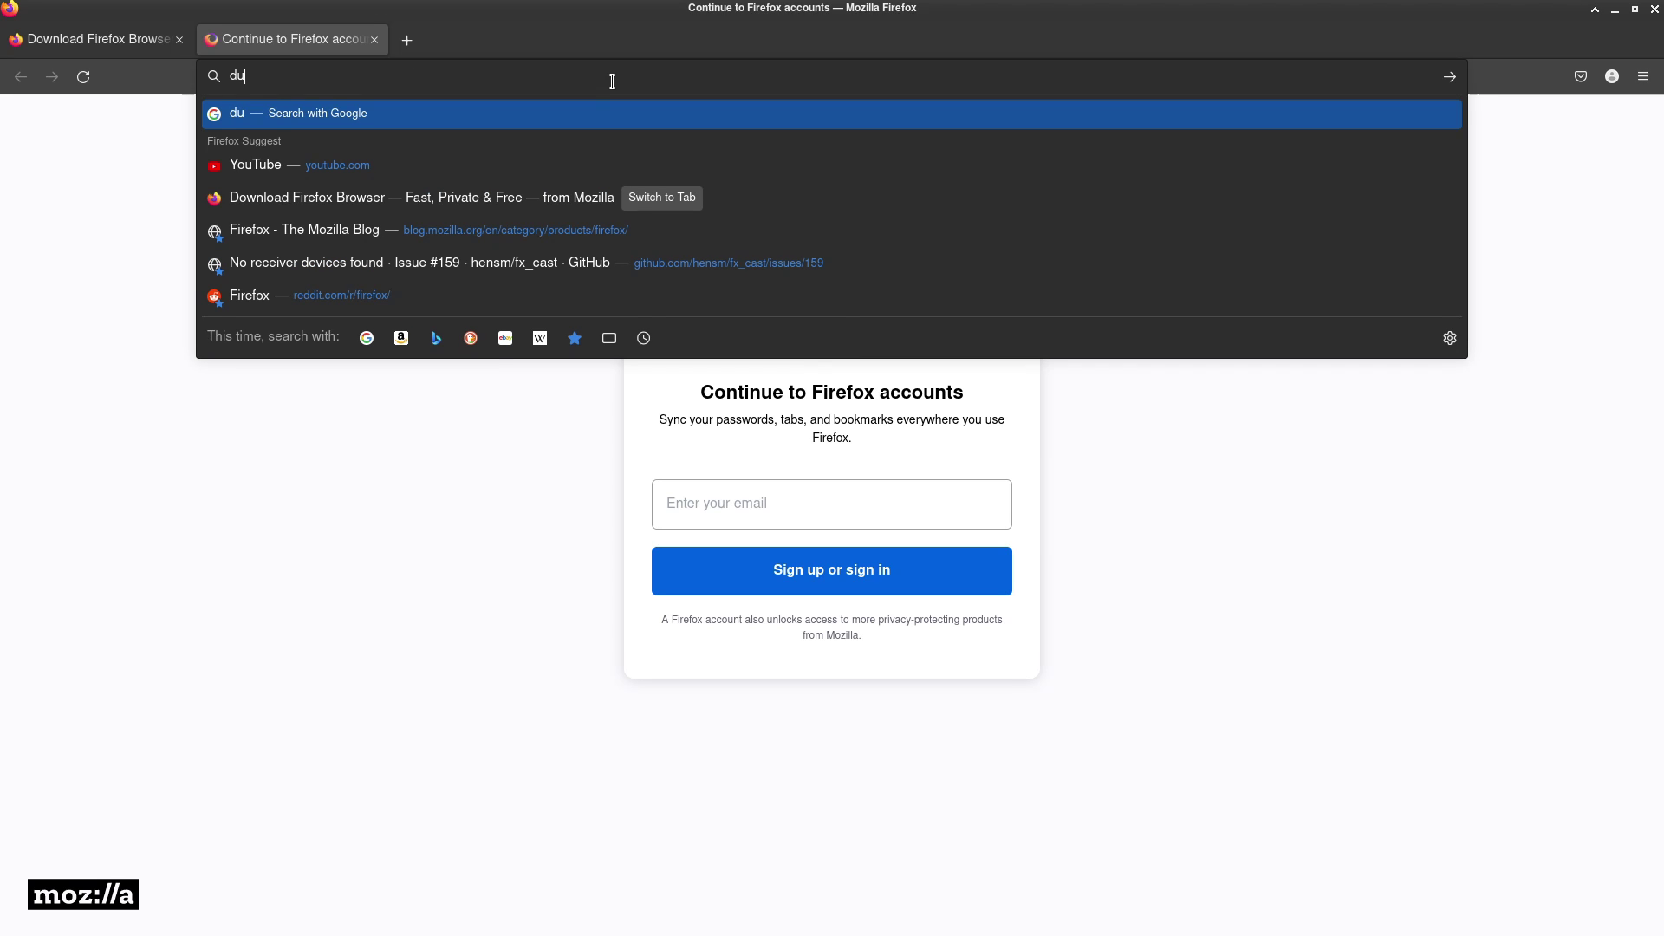
key(Return)
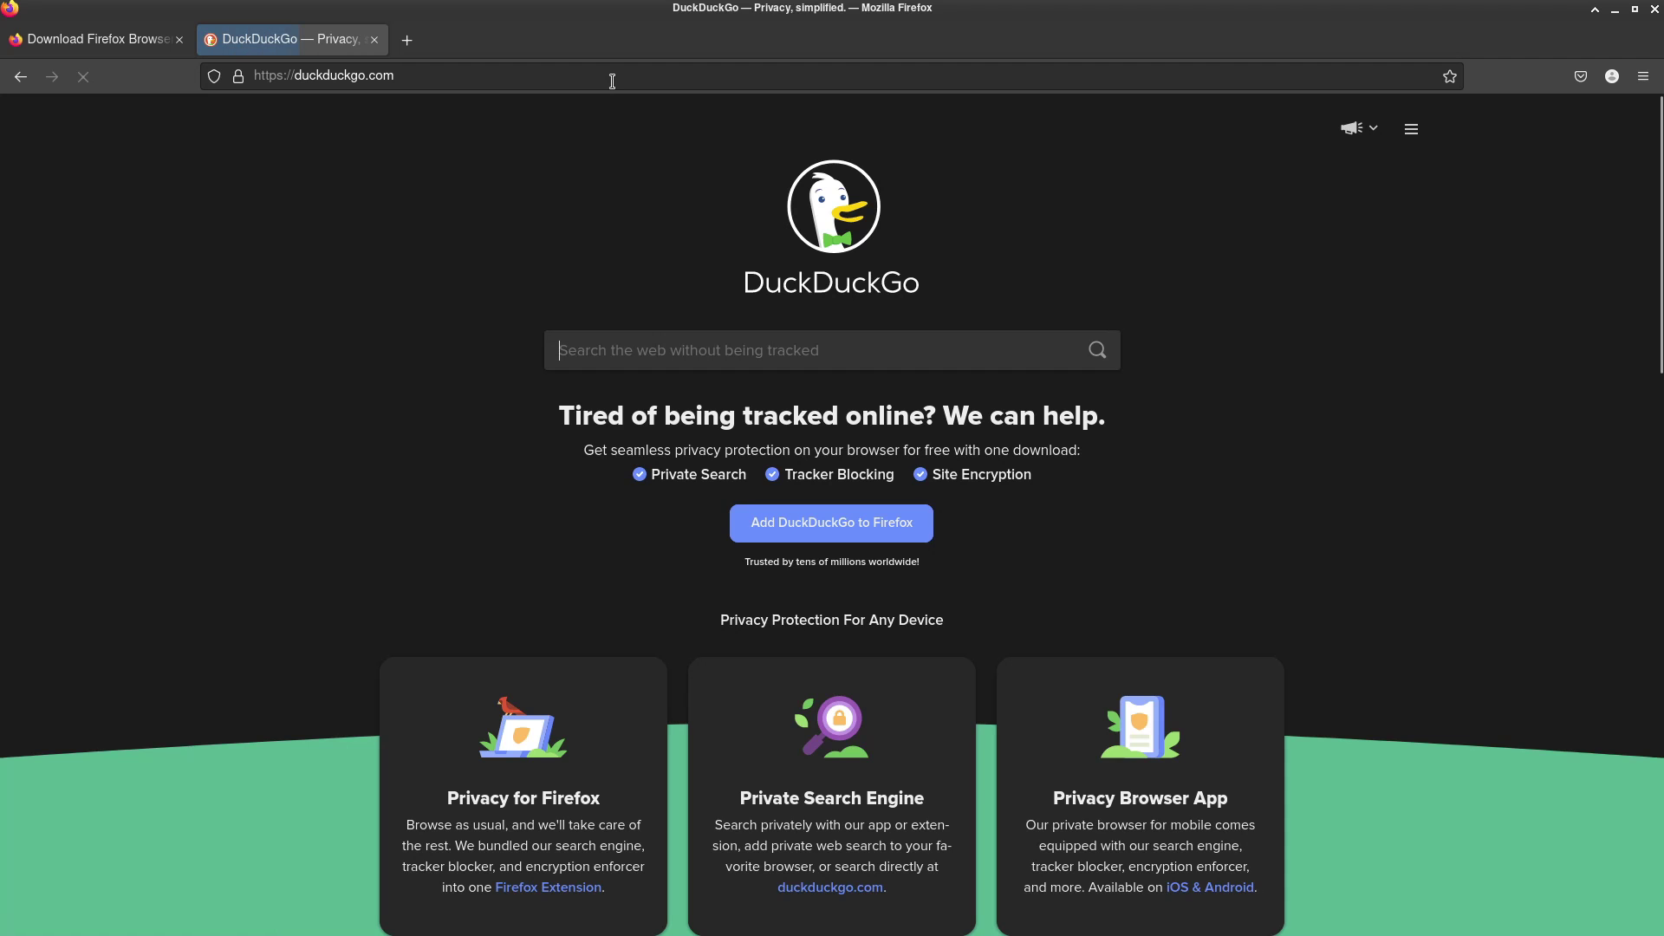
Step: Search for 'firefox' from the address bar
click(418, 83)
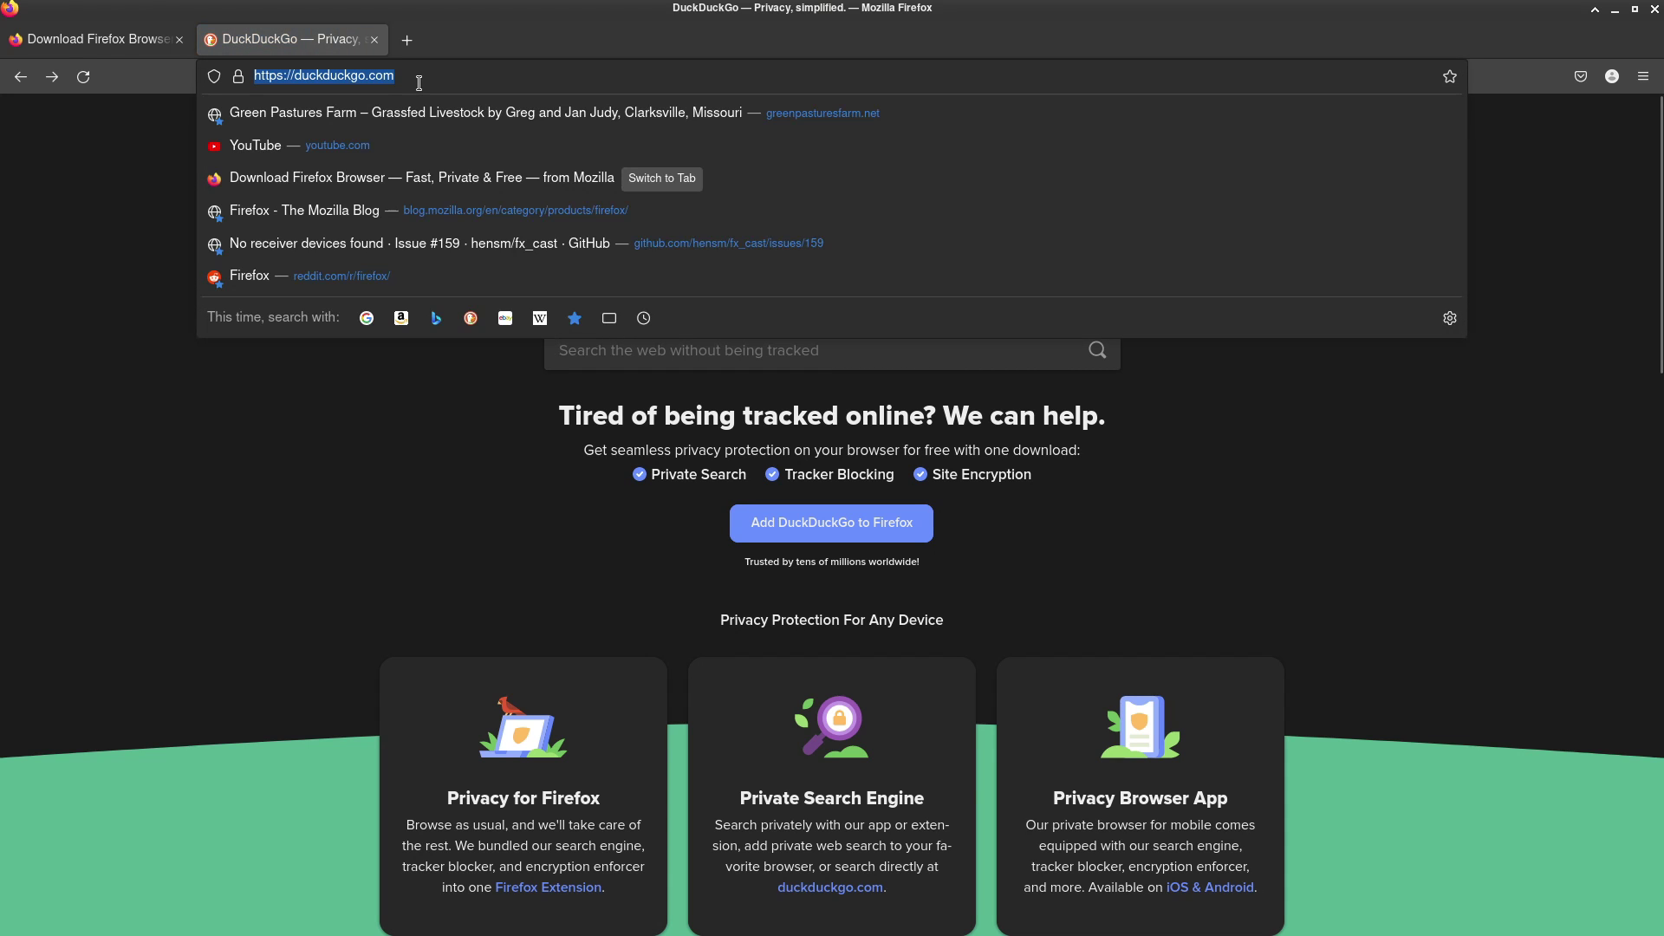
text(firefox)
key(Return)
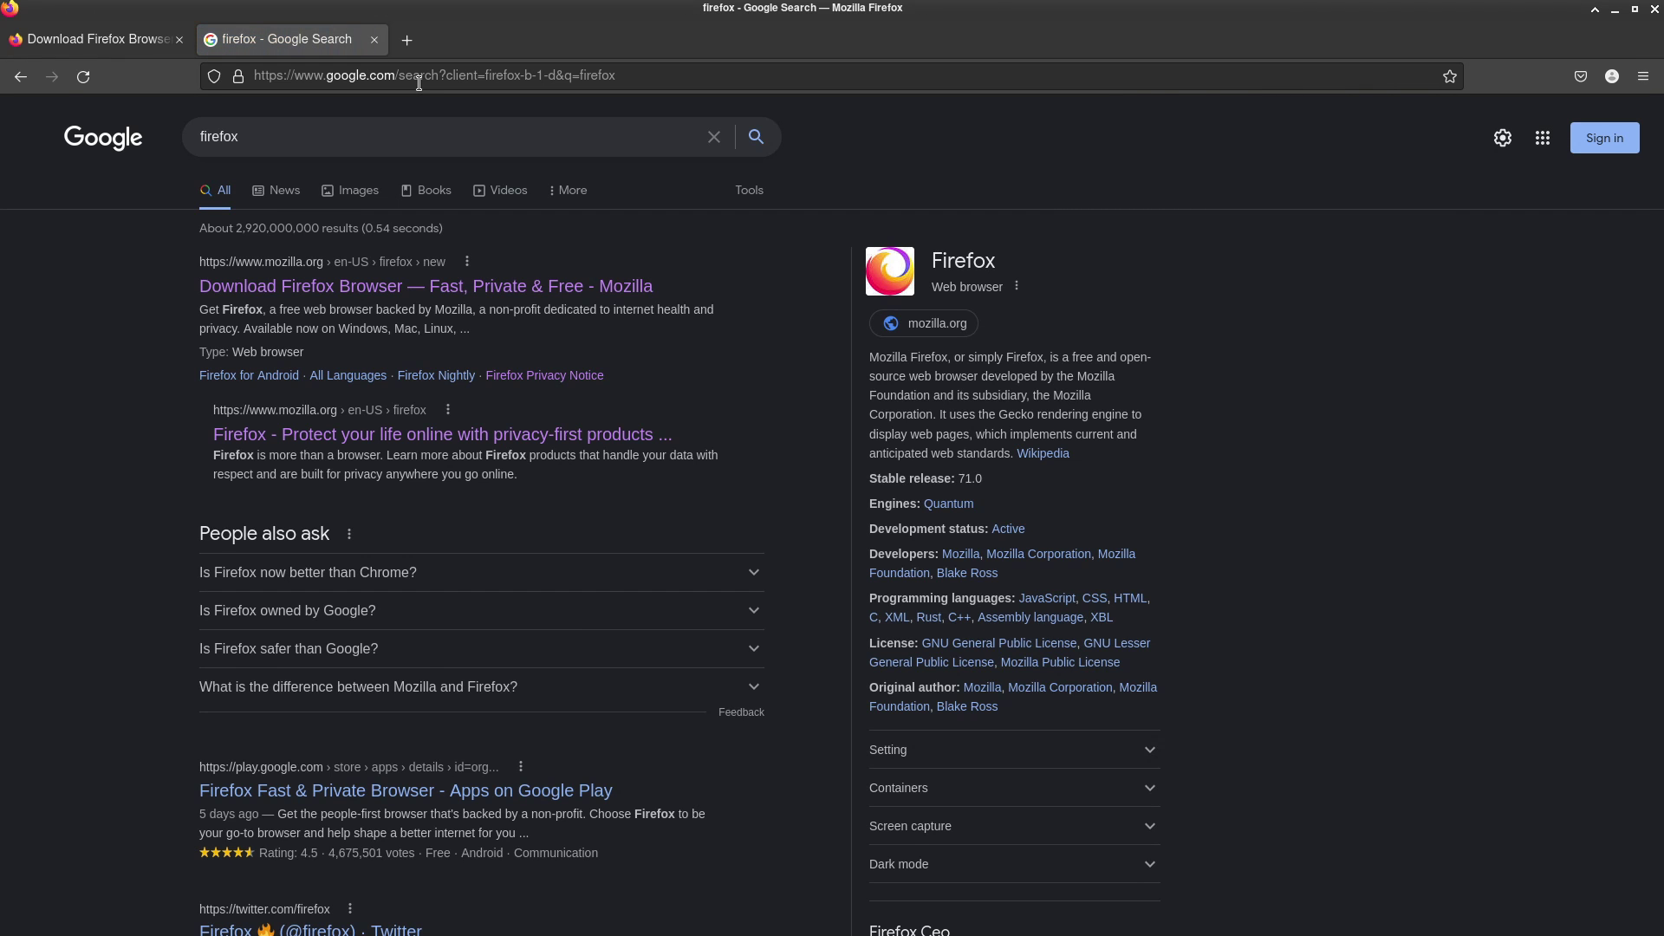
Step: In Settings > Search, change the Default Search Engine from Google to DuckDuckGo
click(1642, 79)
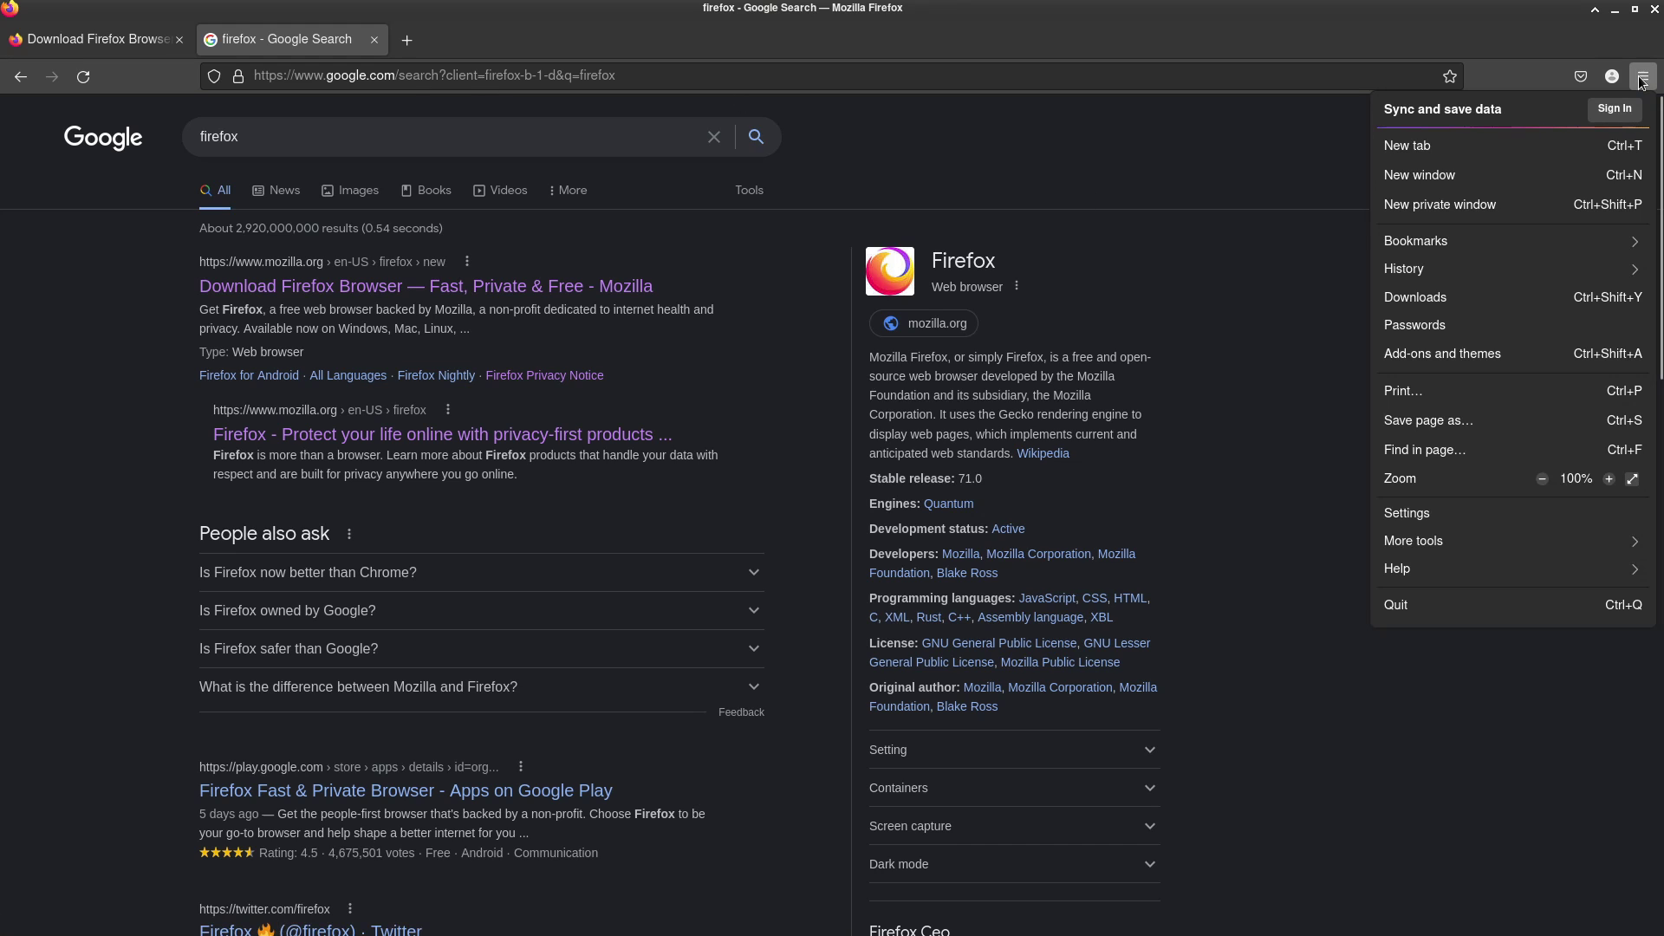
click(1480, 511)
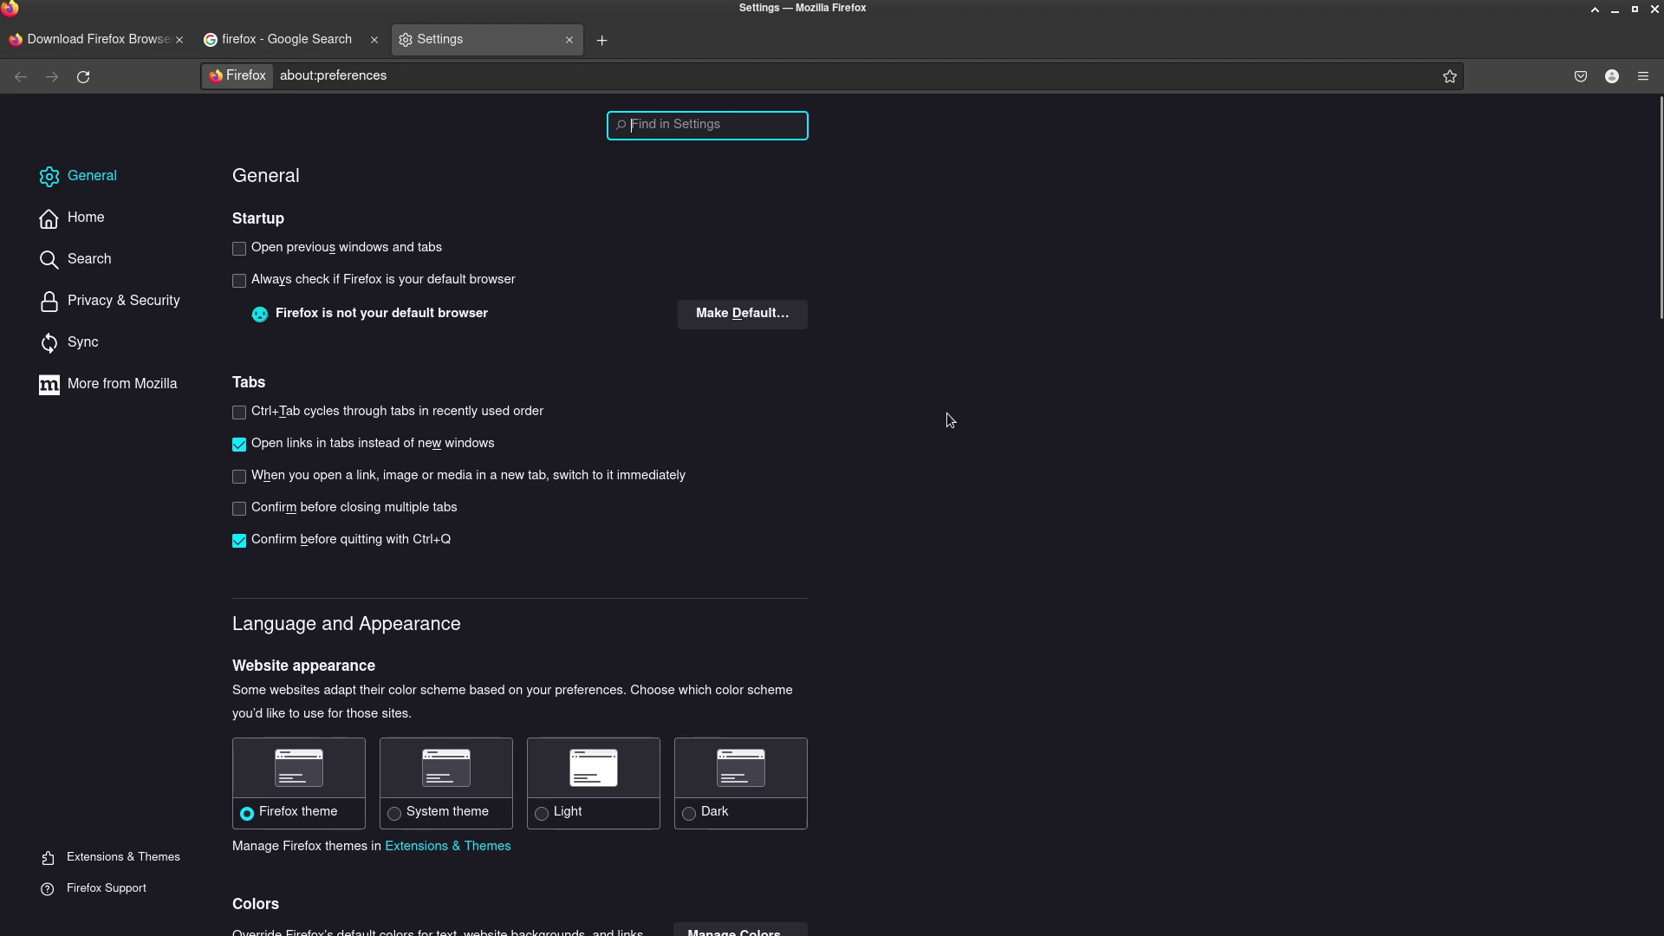
scroll(945, 416, down, 4)
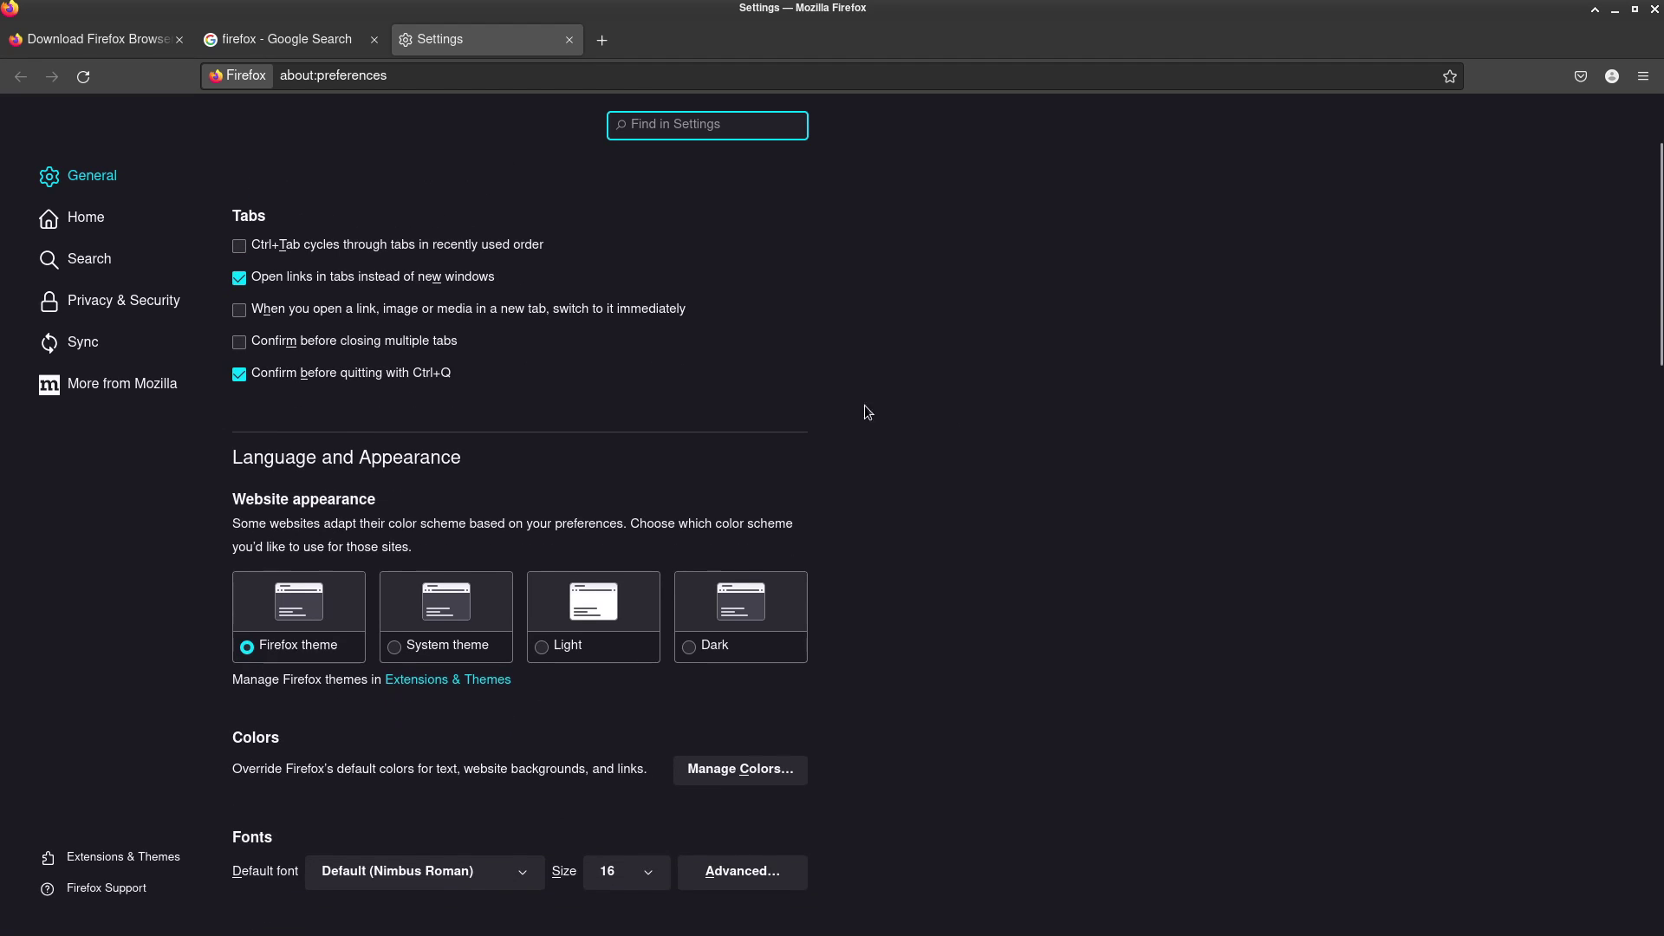
click(143, 252)
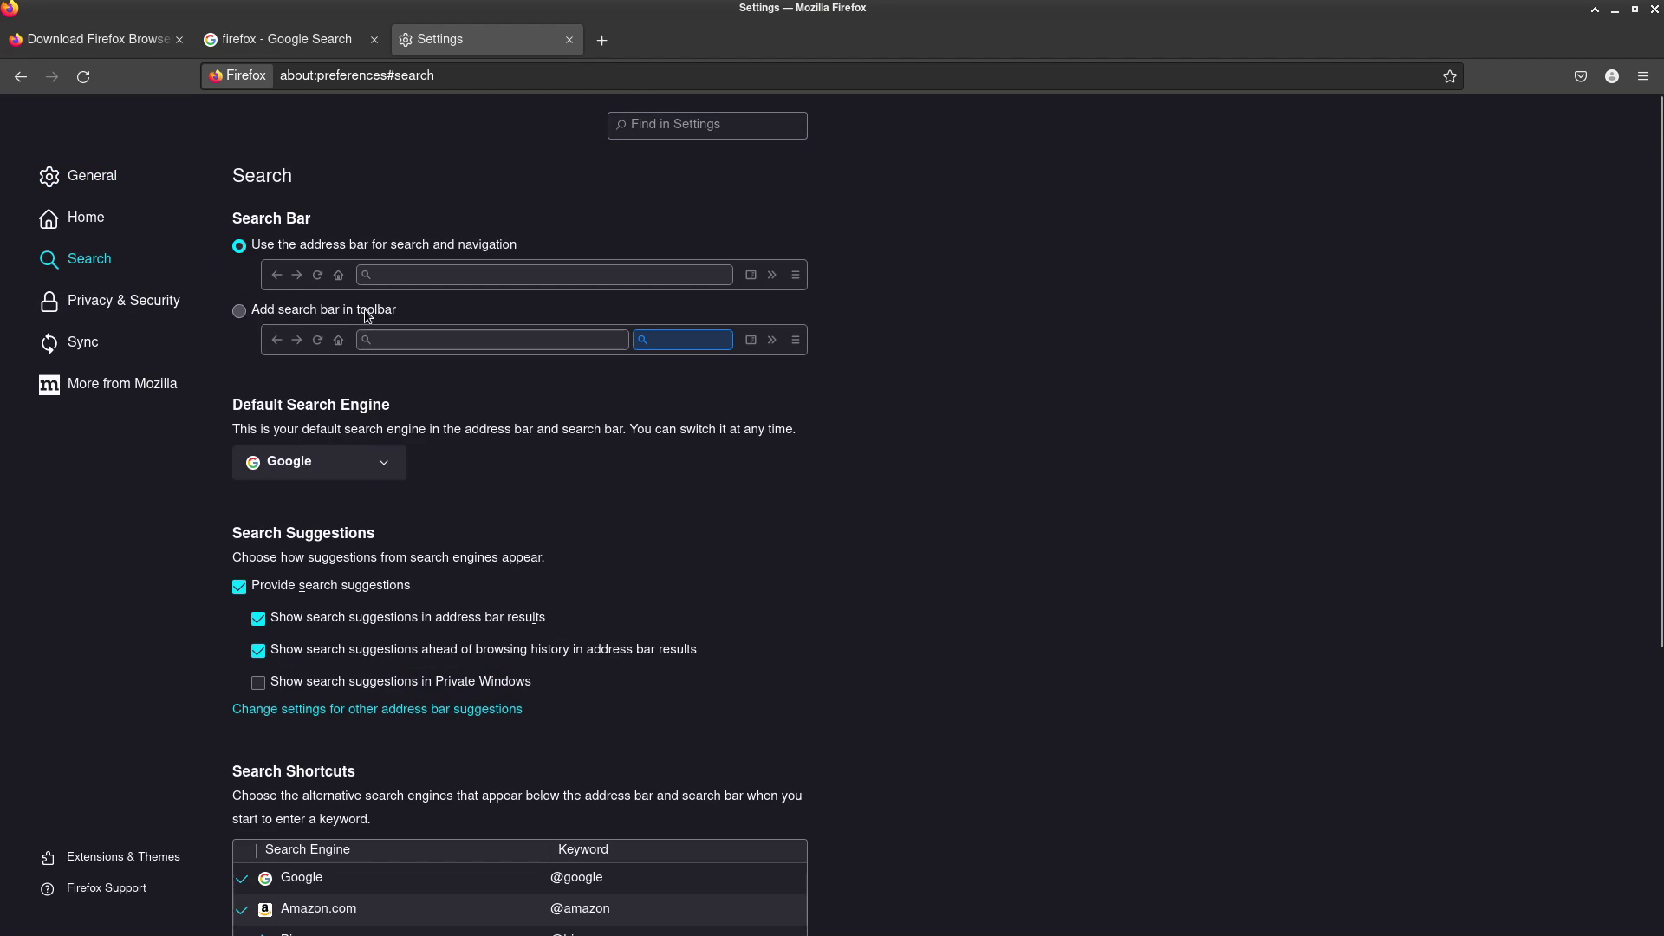
click(1642, 77)
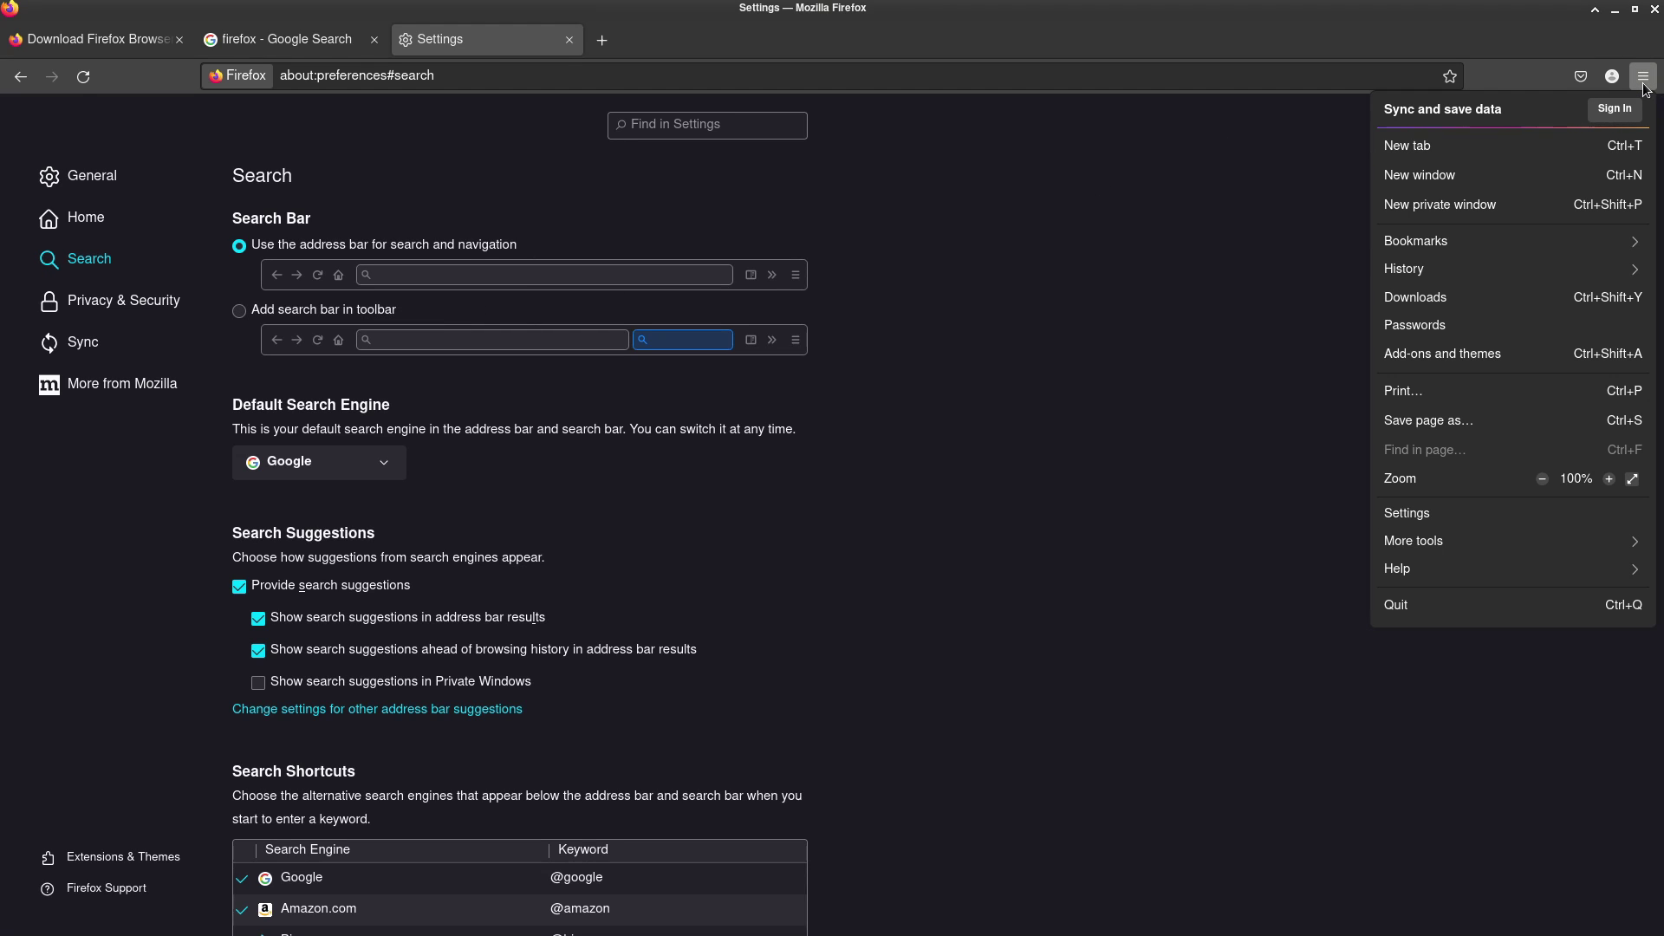
click(1475, 513)
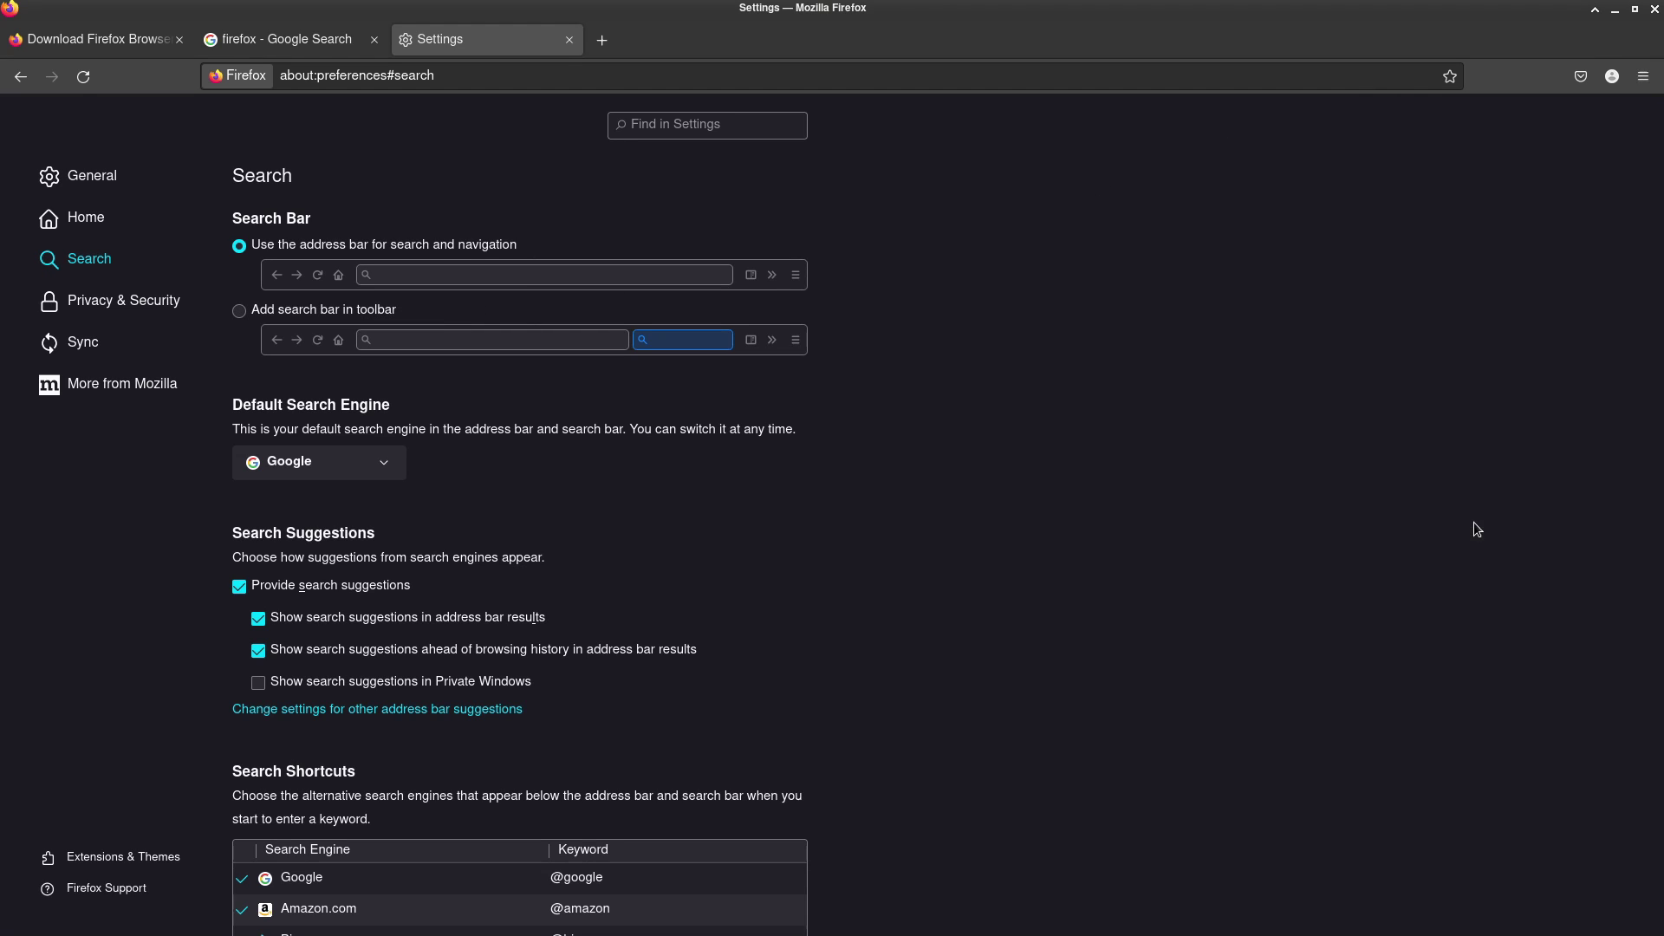
click(102, 259)
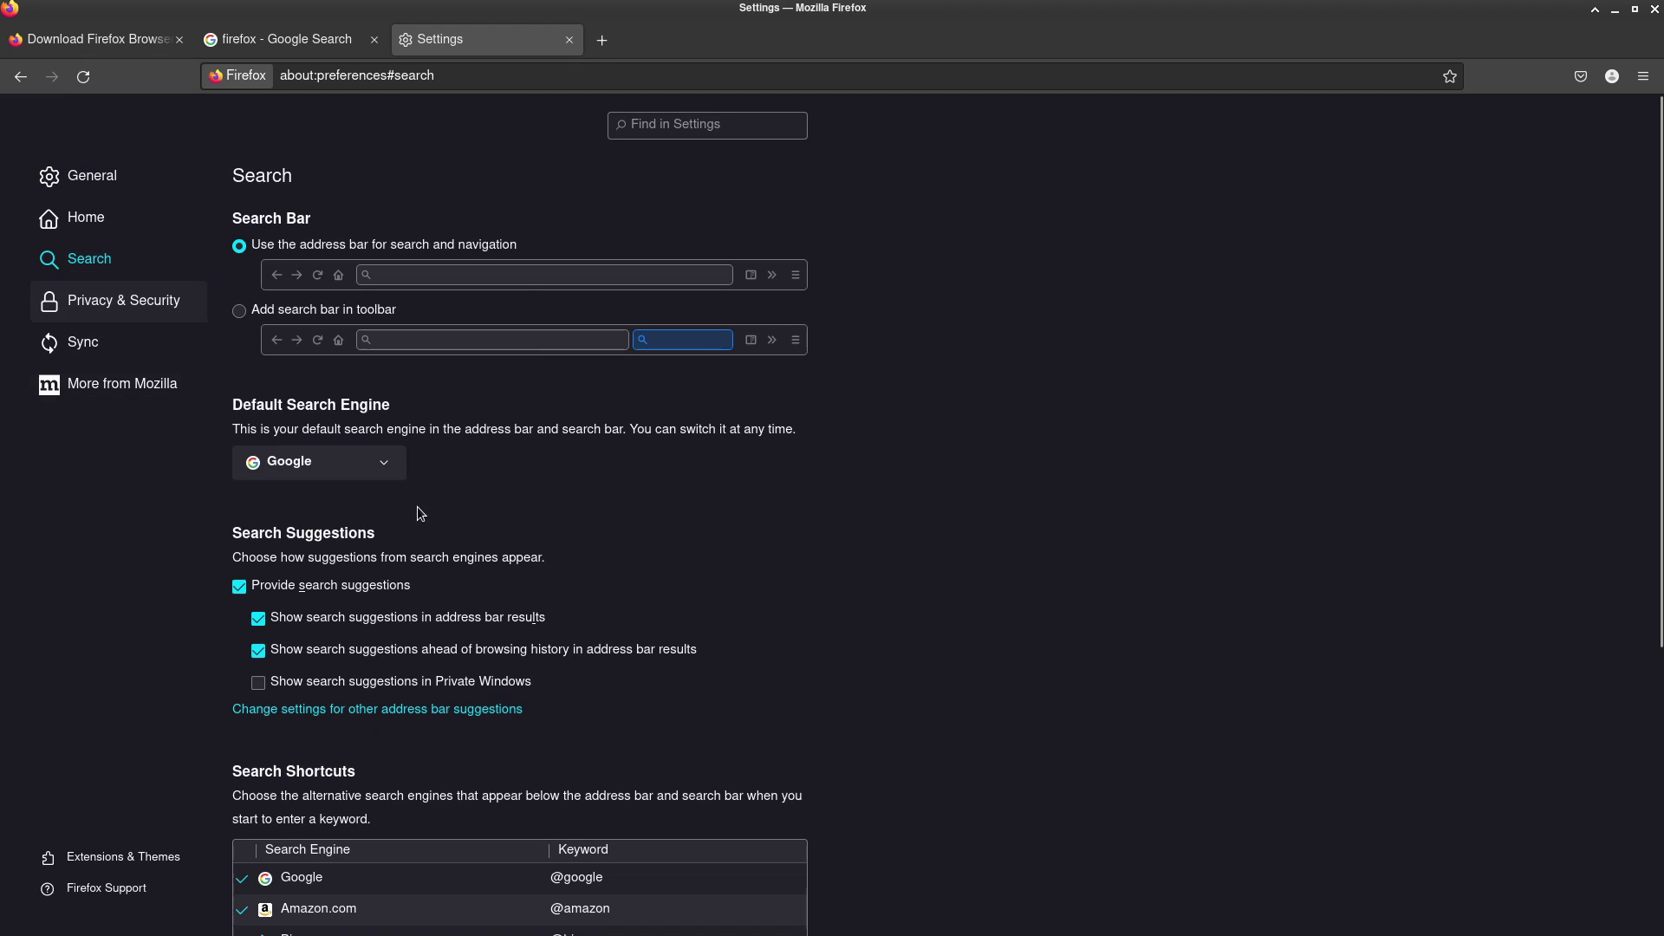
click(314, 464)
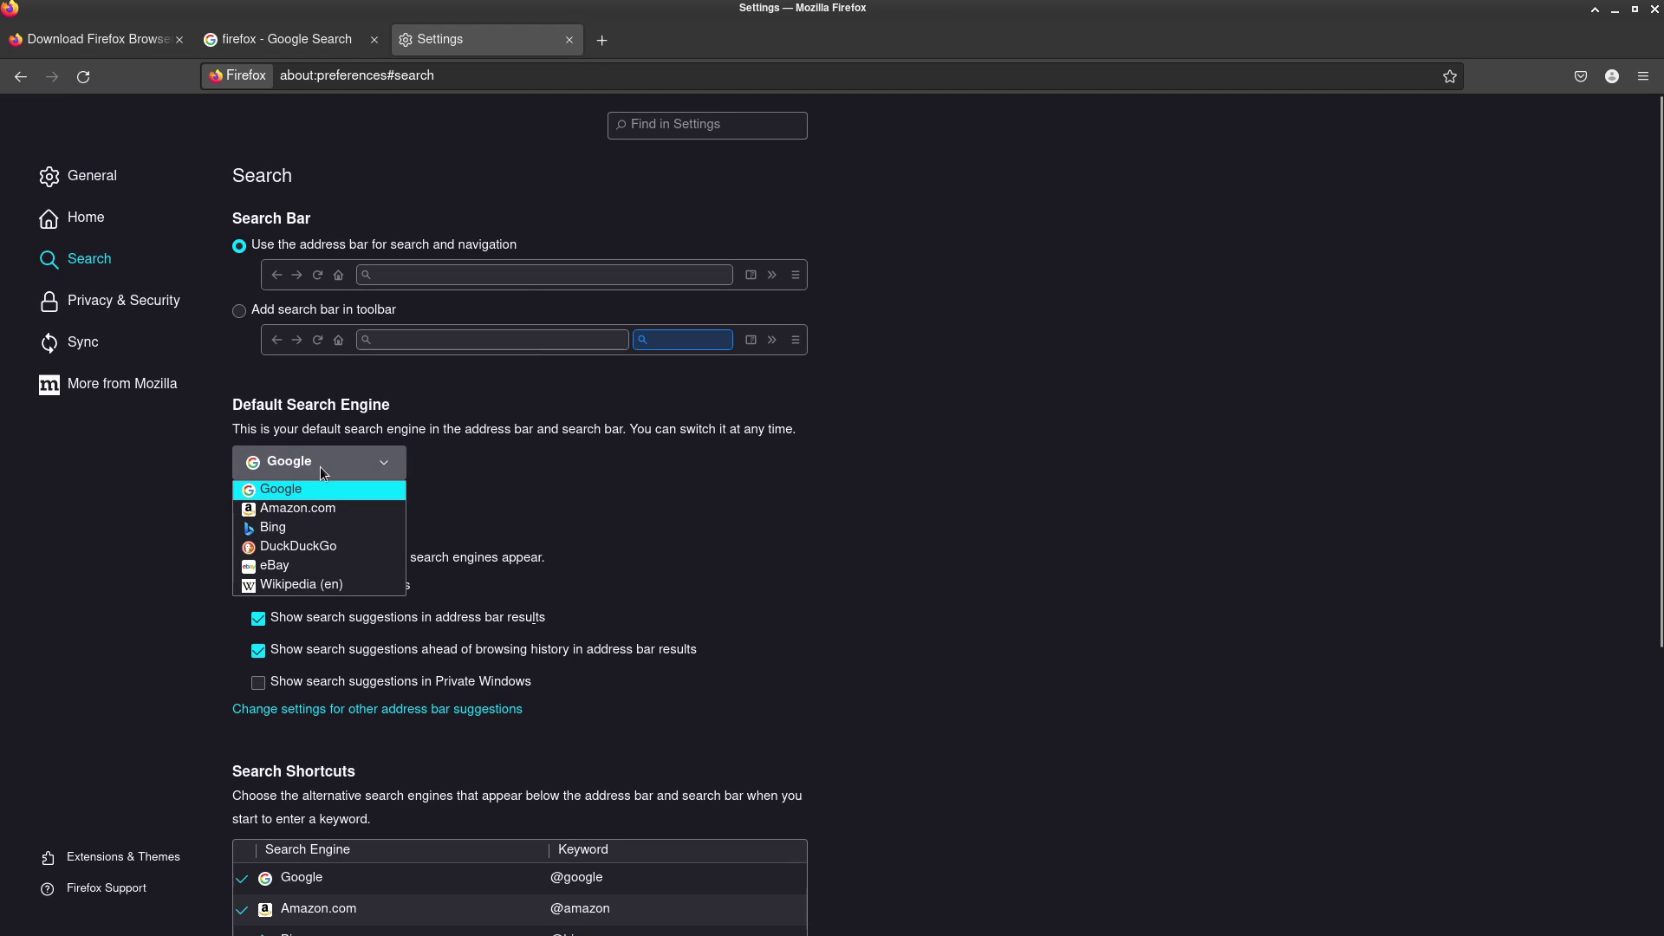
click(346, 546)
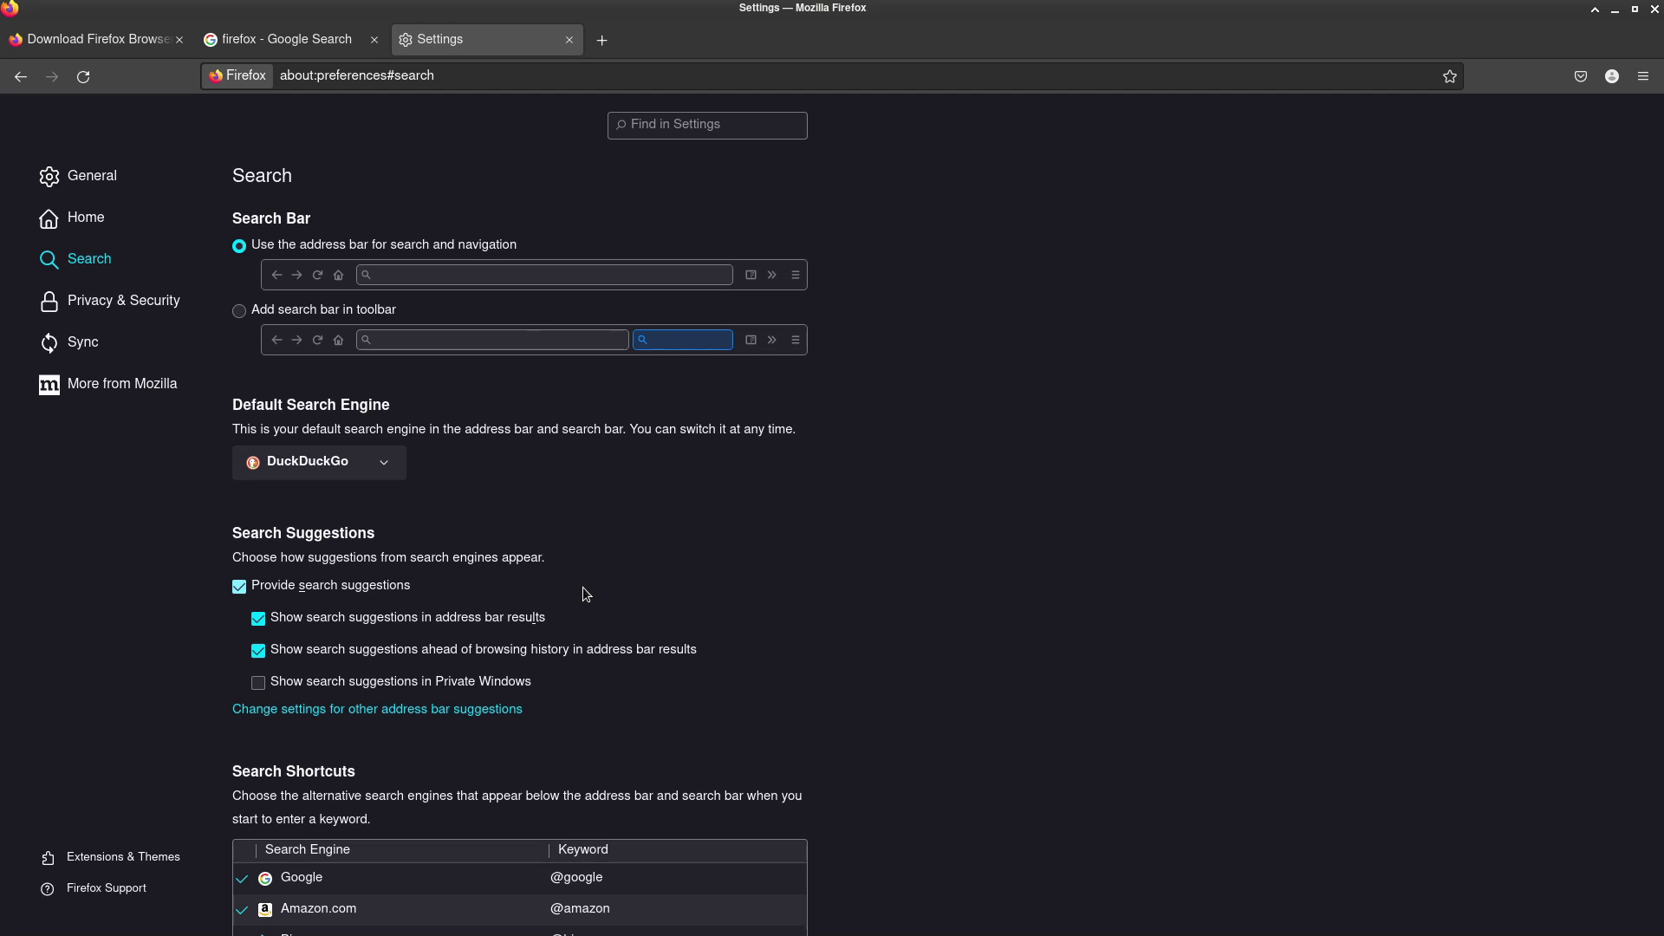
Step: In a new tab, type 'tree' to see DuckDuckGo suggestions, then return to the Settings tab
click(603, 40)
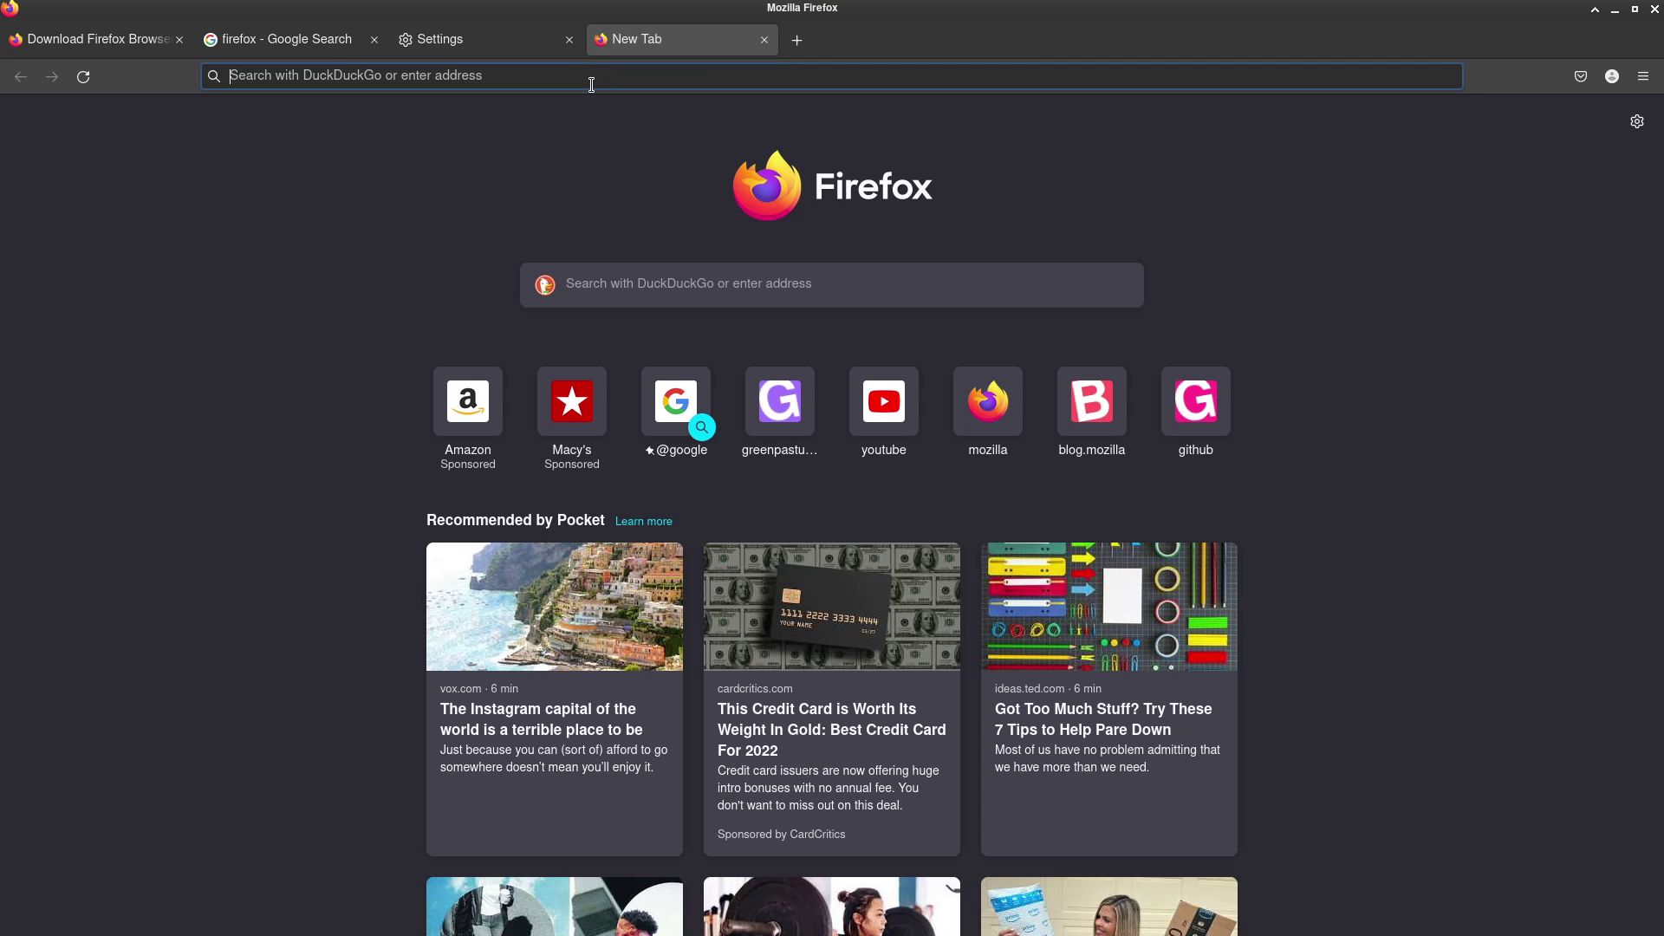
click(591, 84)
text(tree)
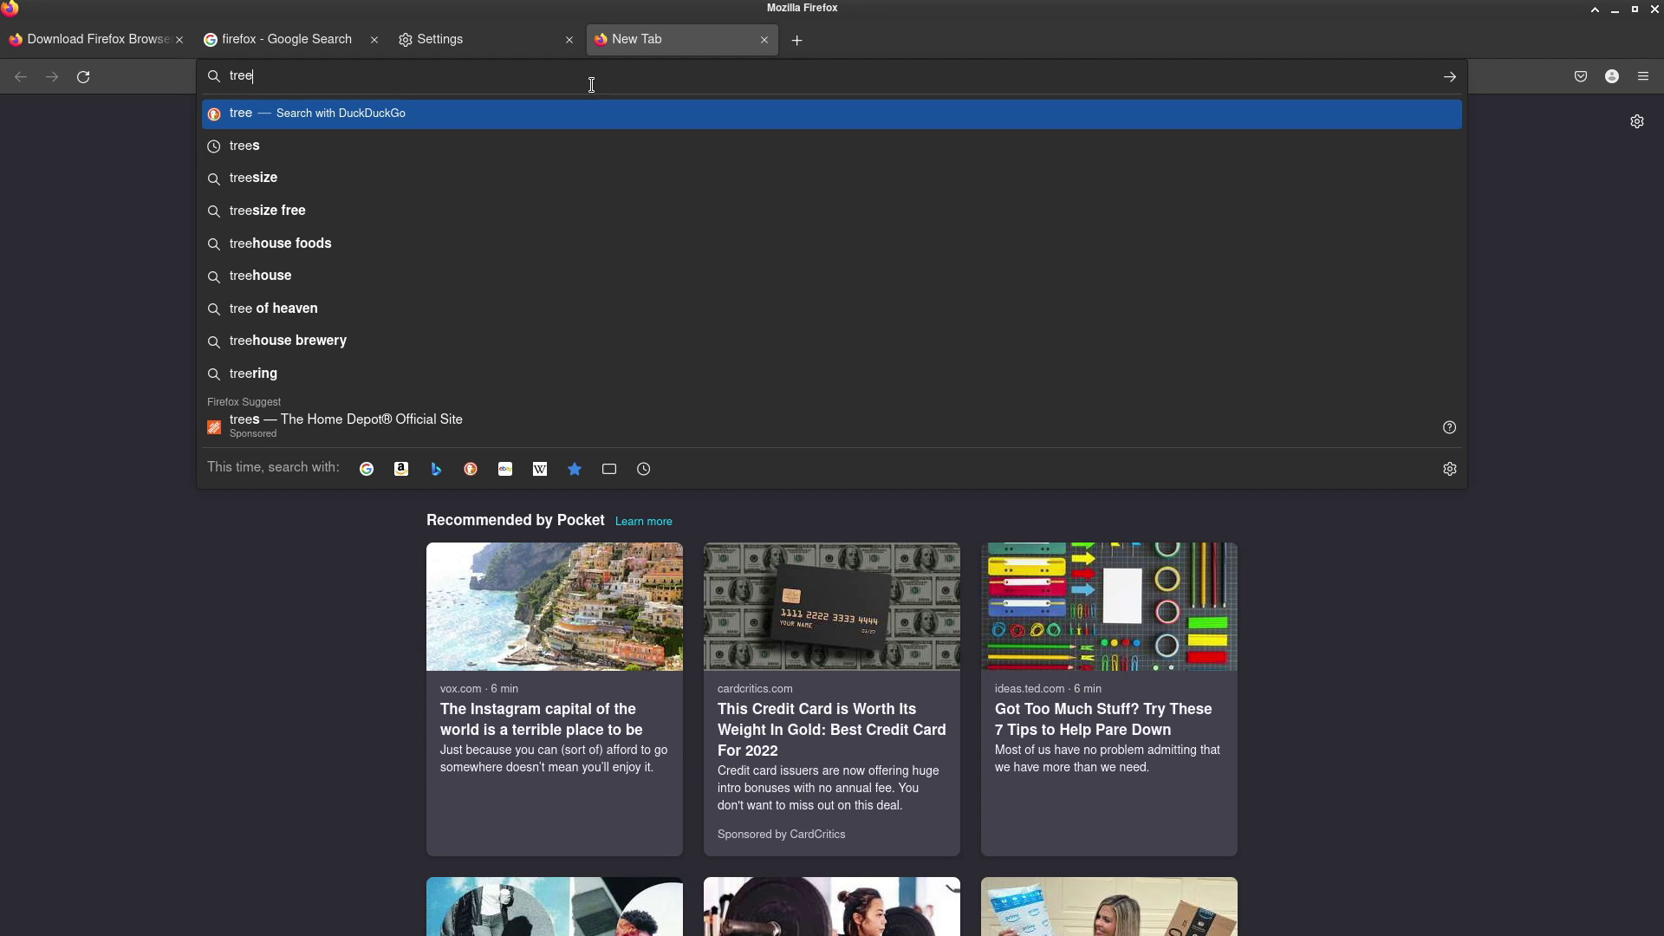
click(520, 47)
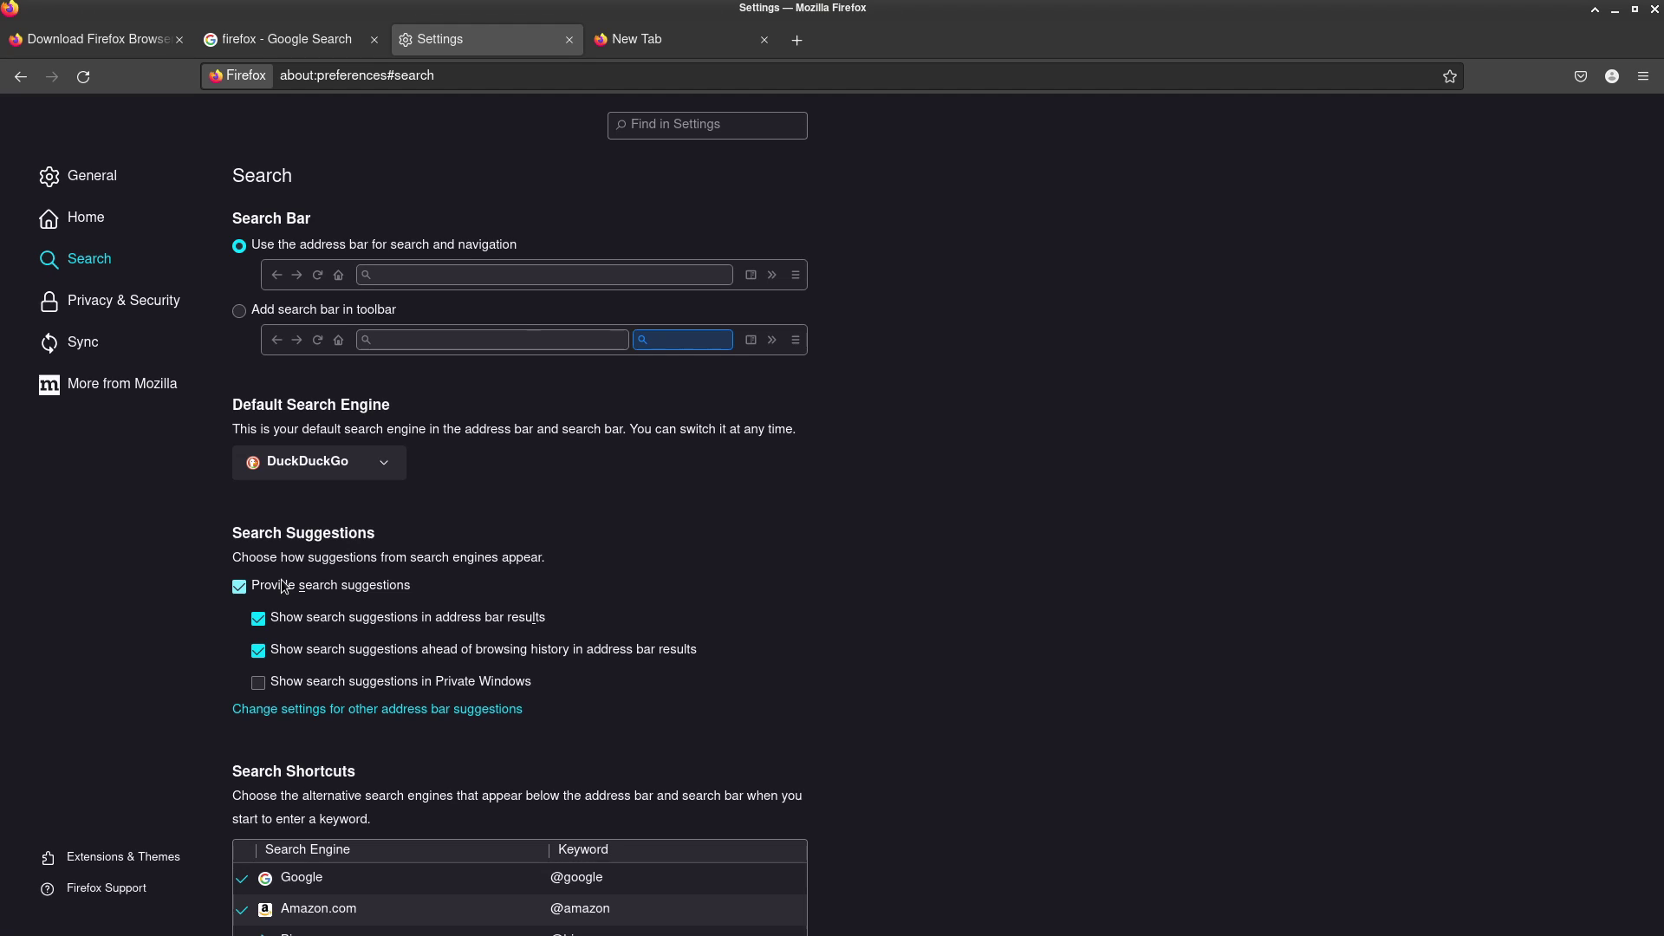
click(352, 590)
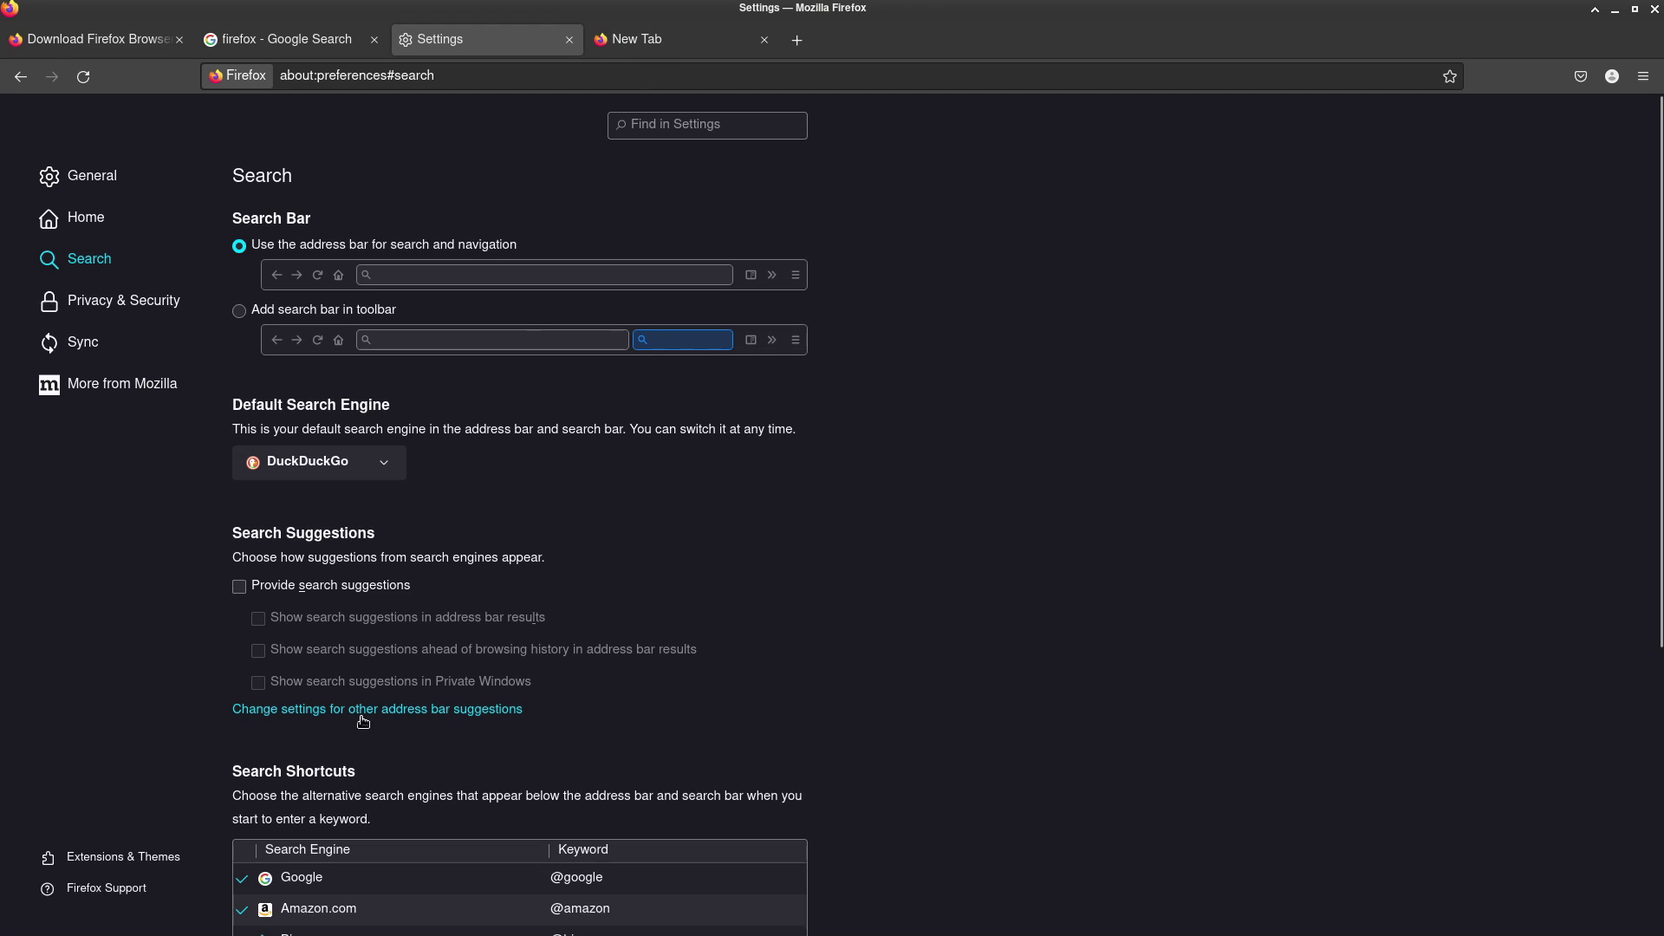
click(341, 591)
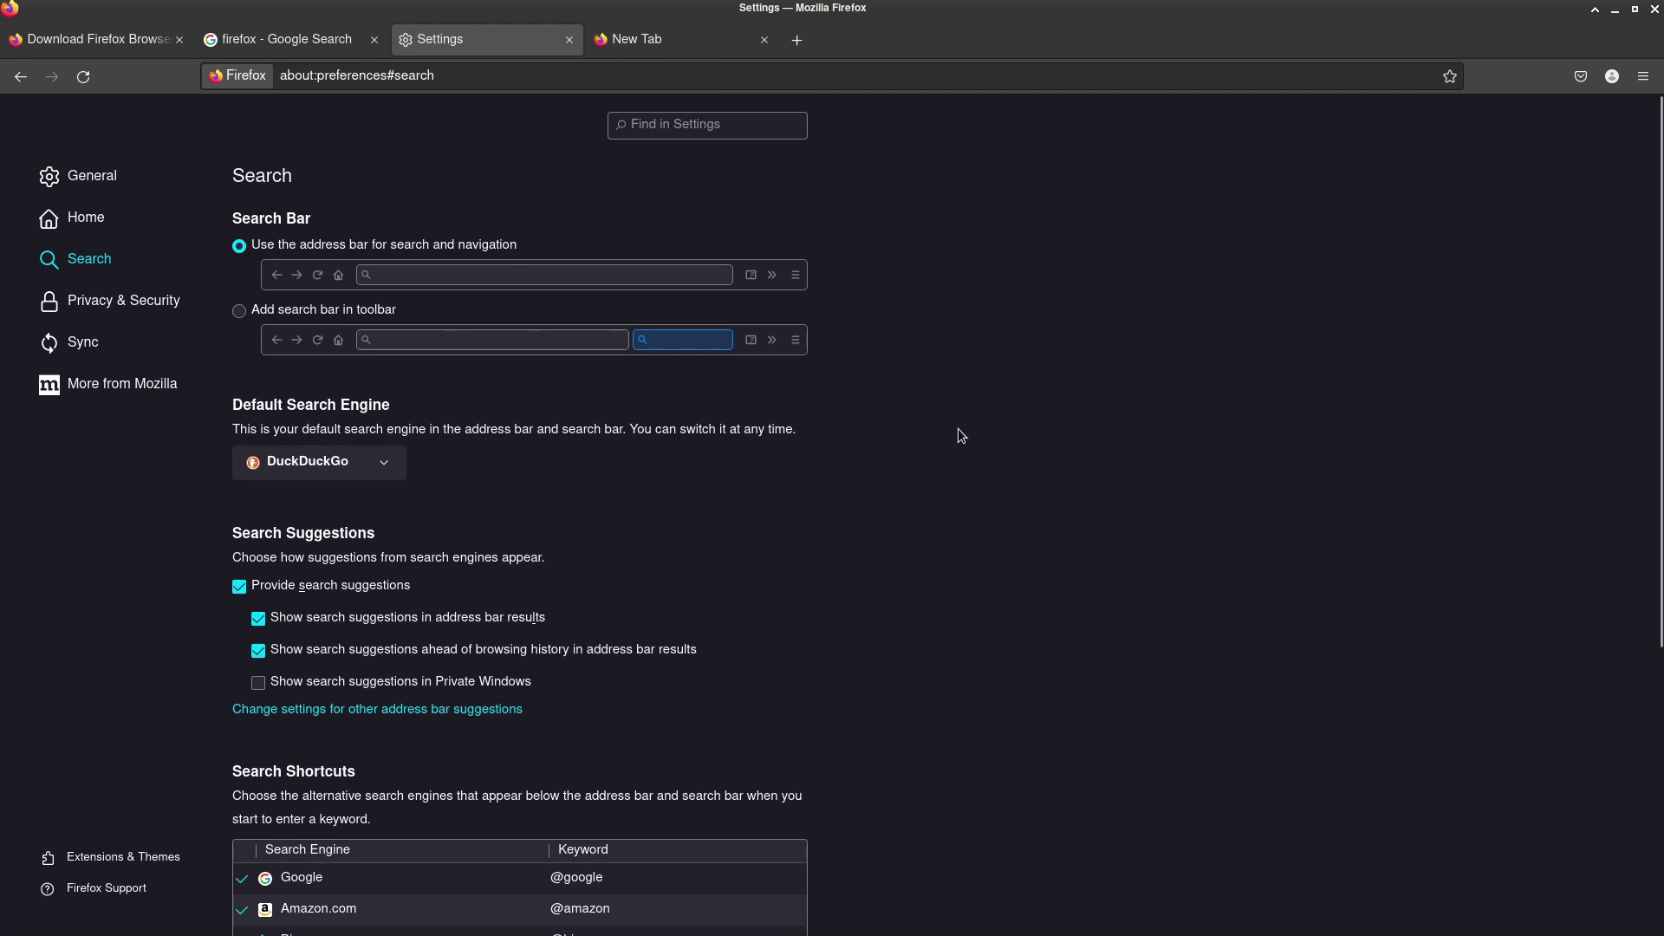
Step: Close the test tab, then go back, forward and reload on the Google results for 'firefox'
click(765, 39)
click(272, 41)
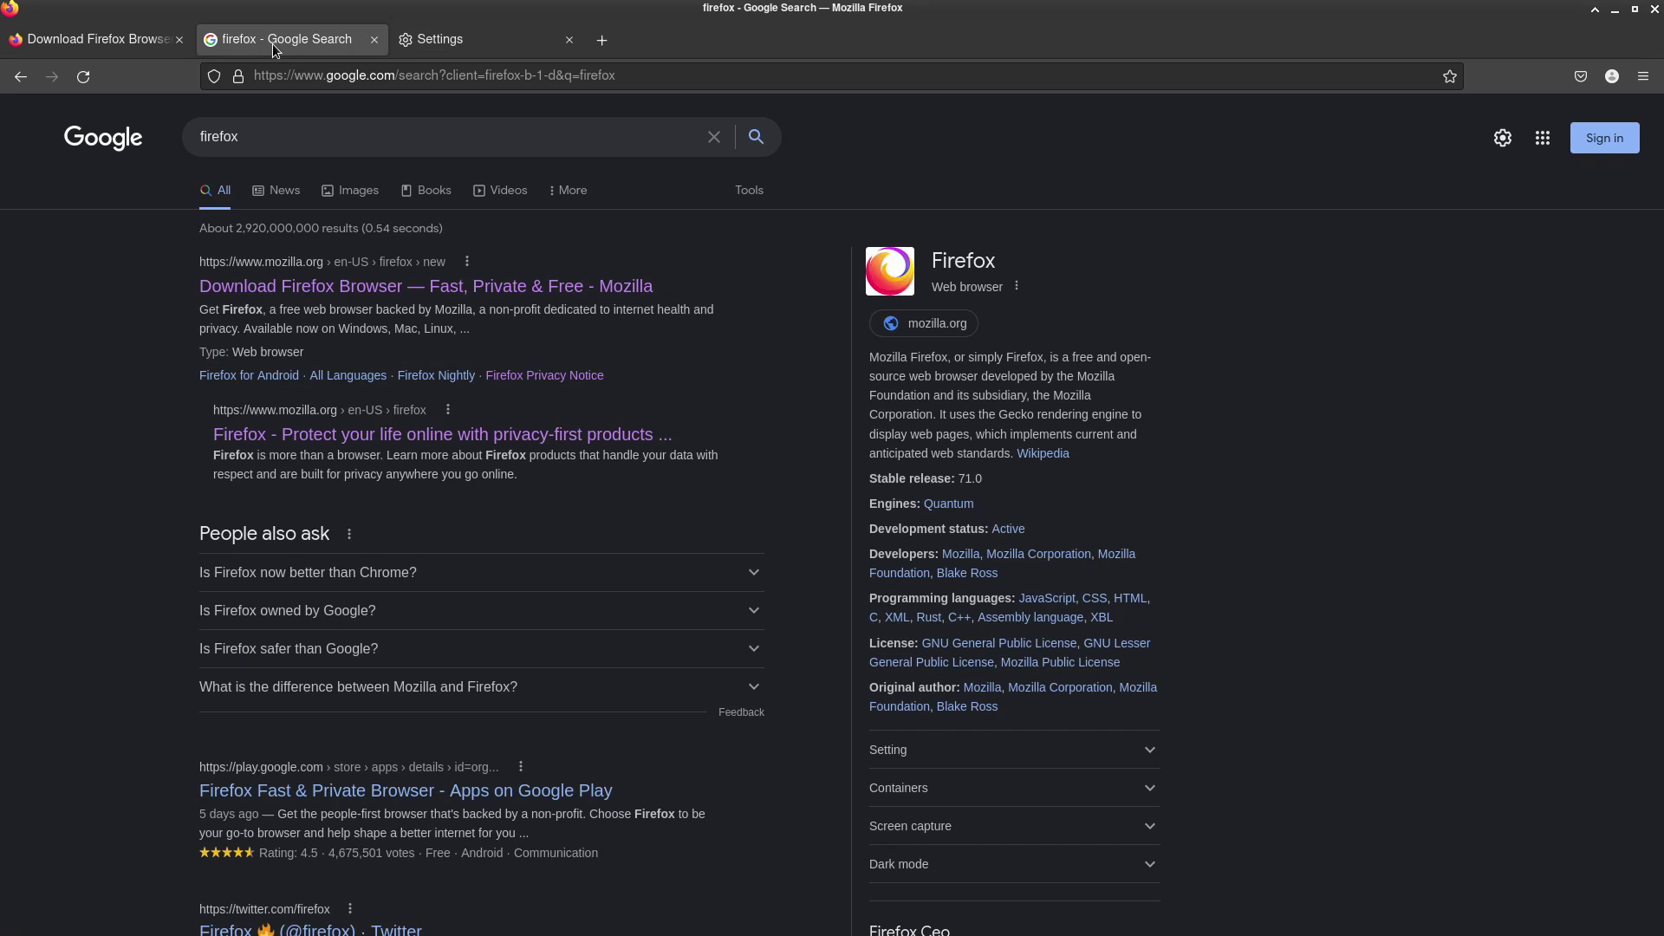
click(34, 80)
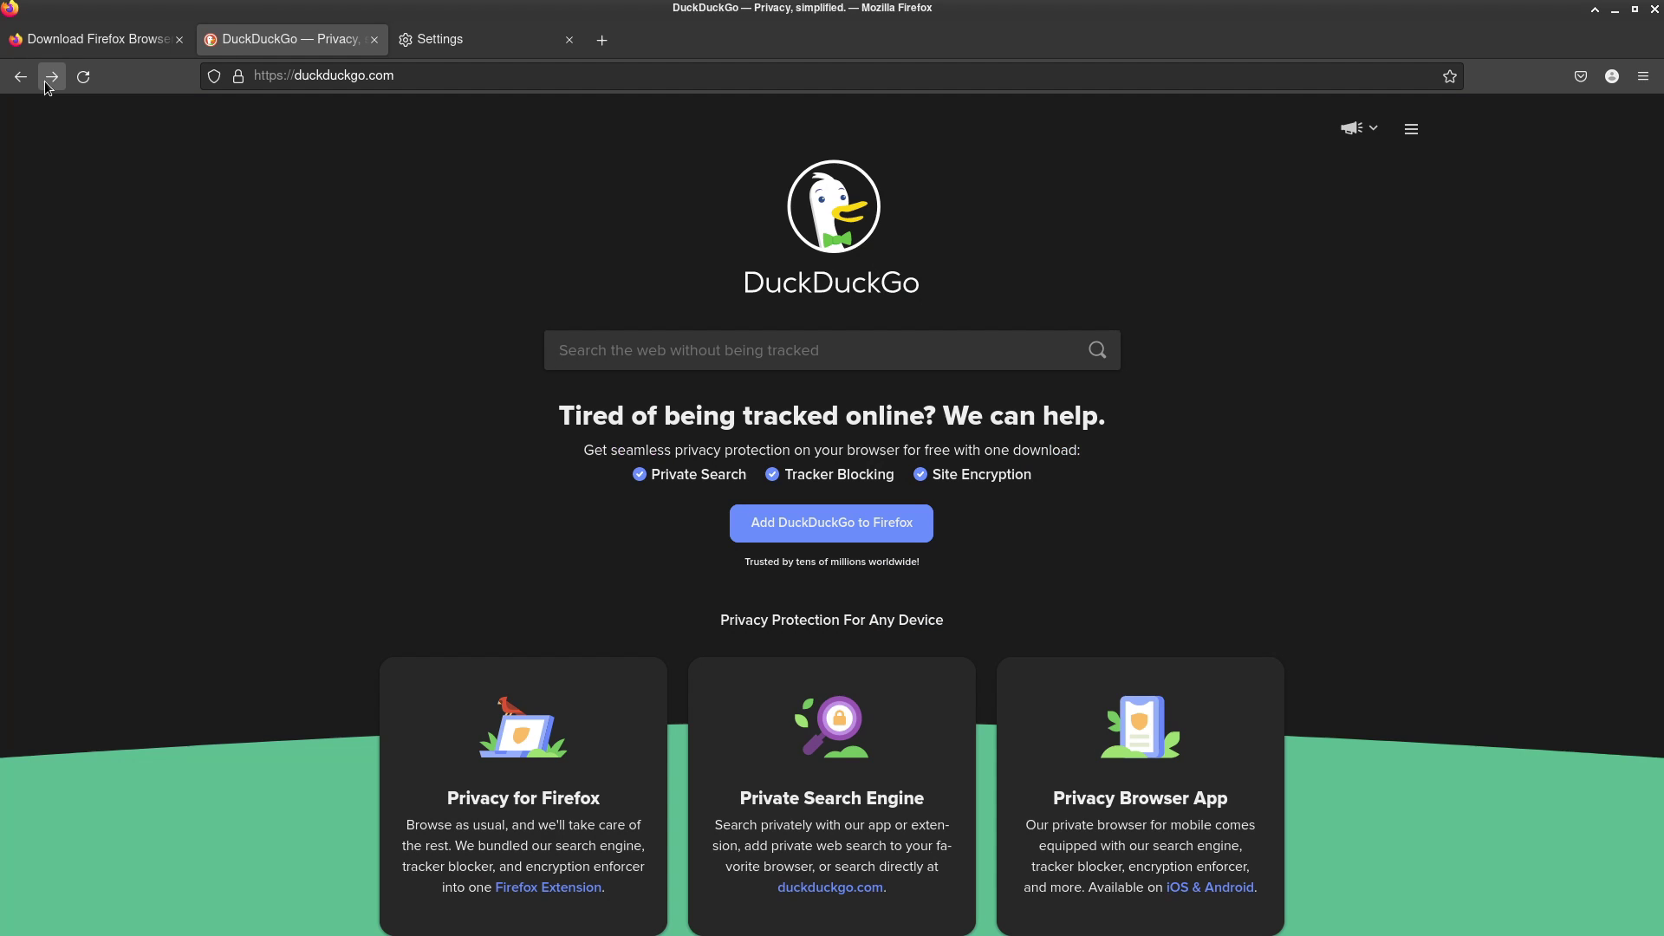
click(44, 81)
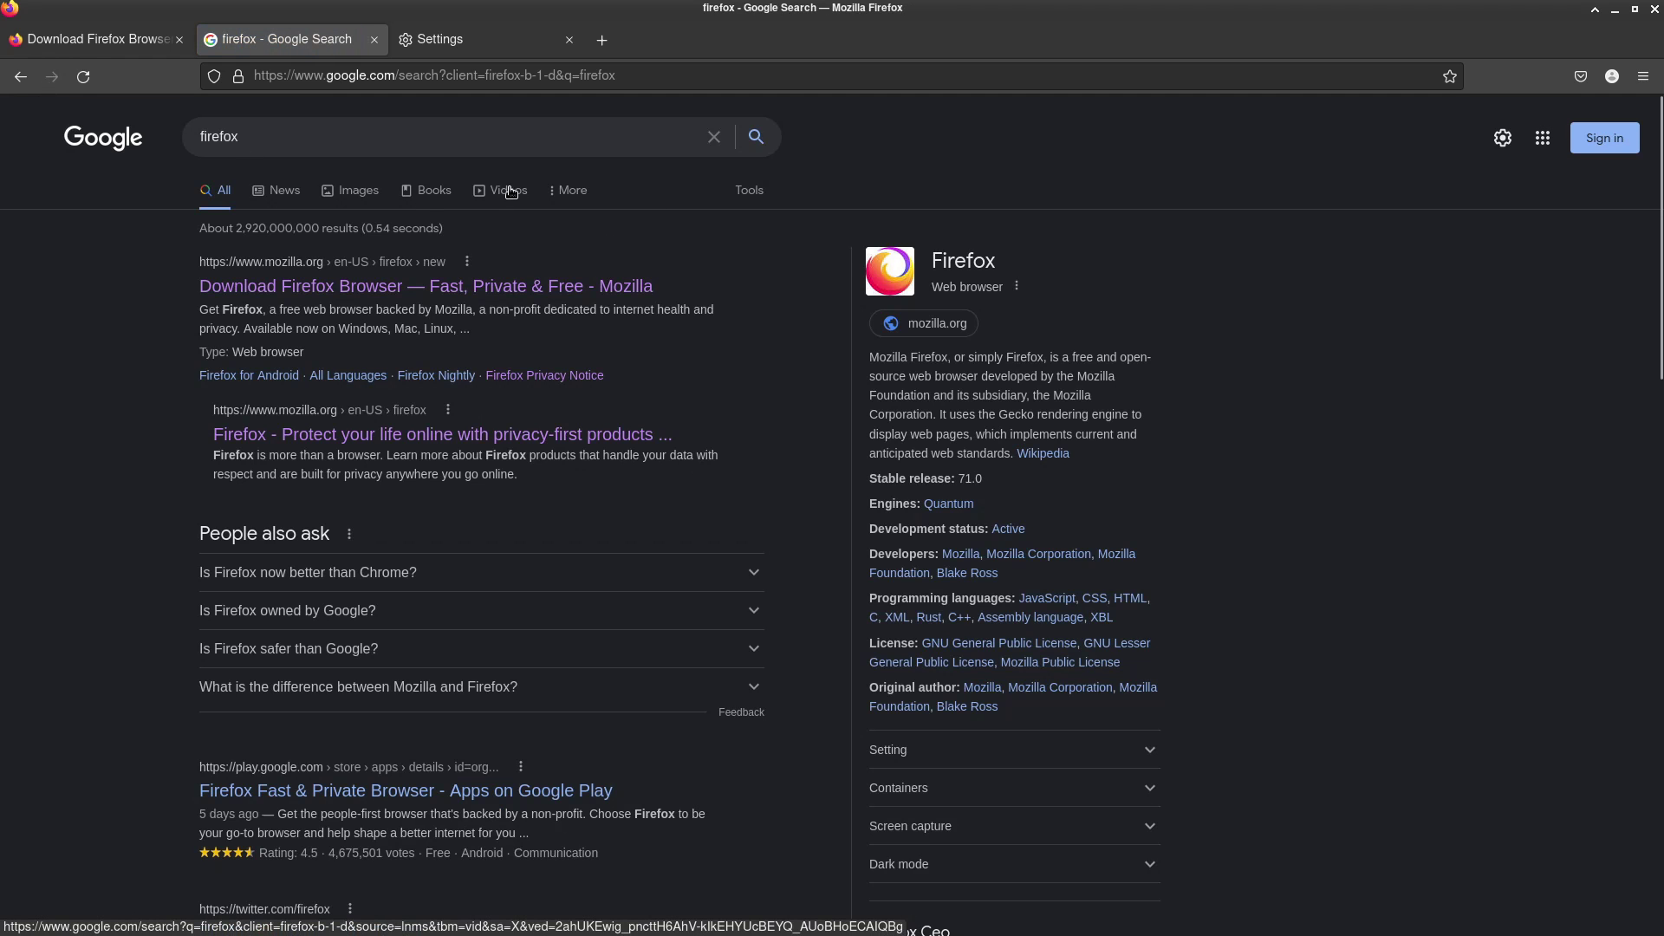
click(85, 69)
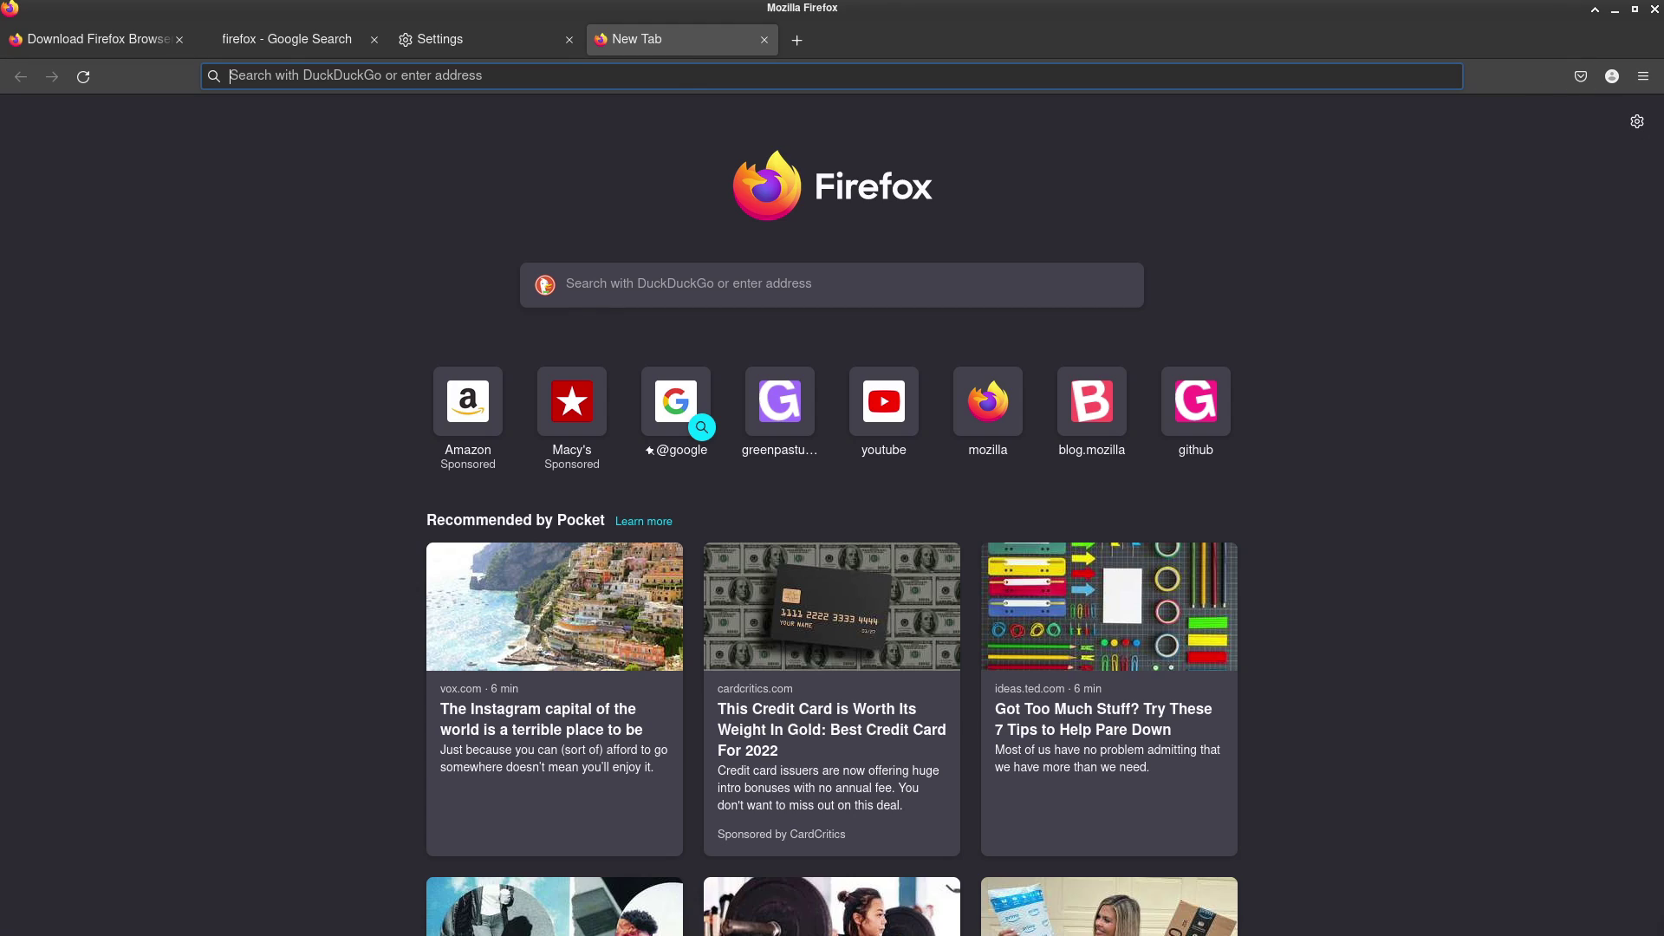
Step: Open about:profiles in the new tab and bookmark it to the Bookmarks Toolbar
click(519, 76)
text(abou)
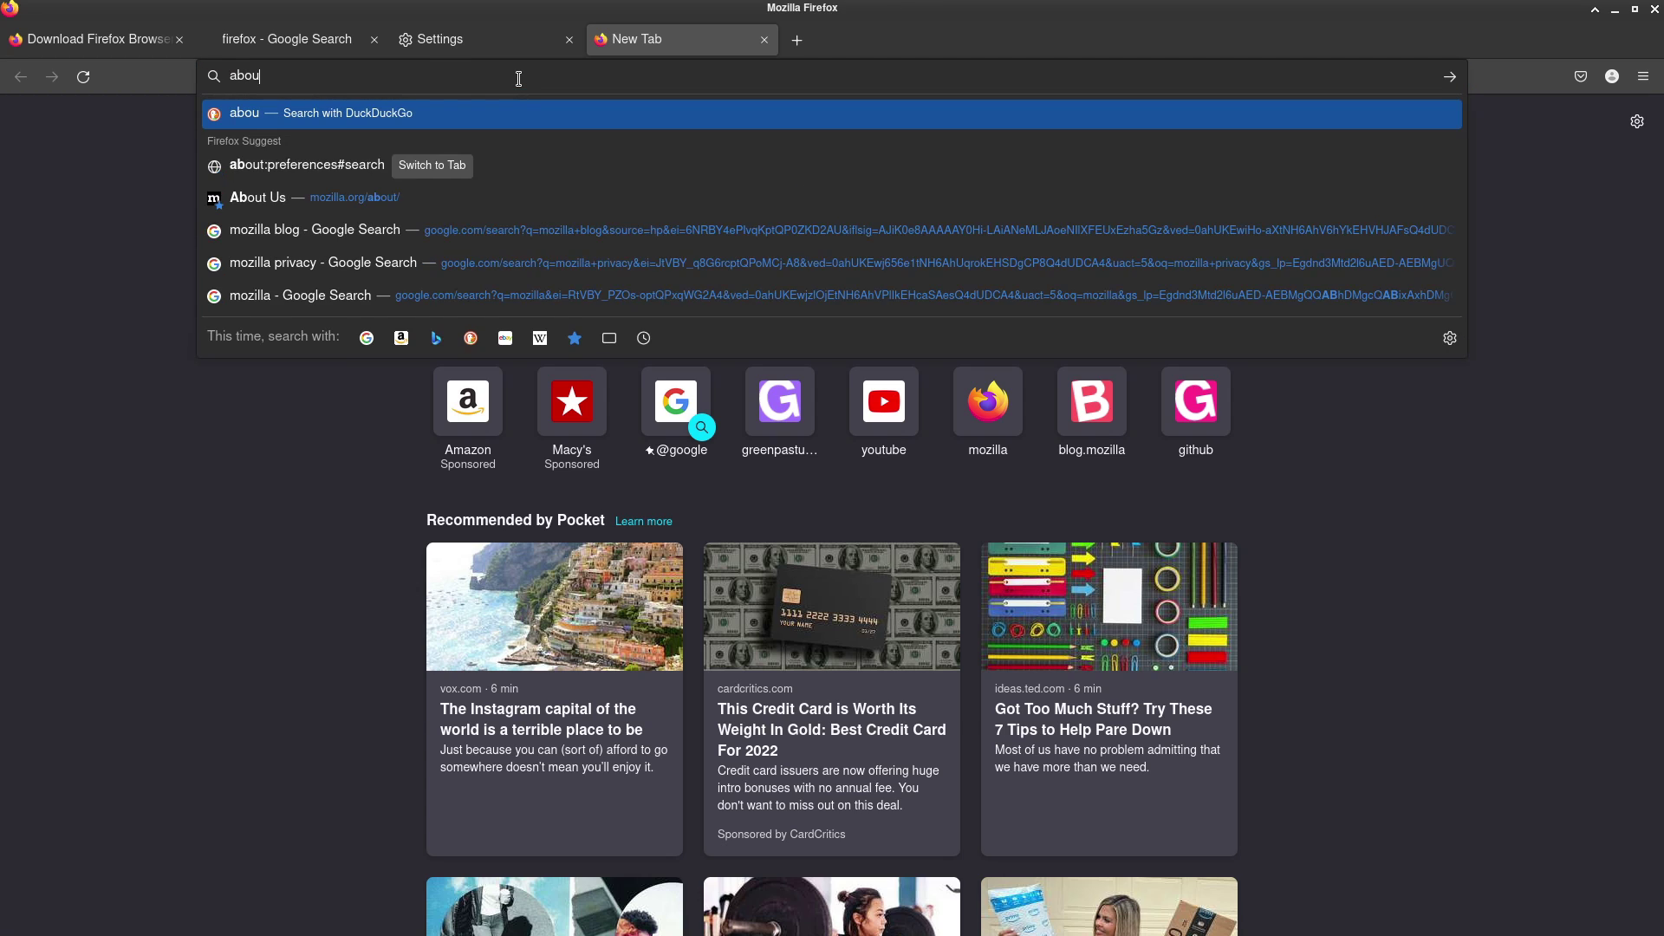
text(t:profiles)
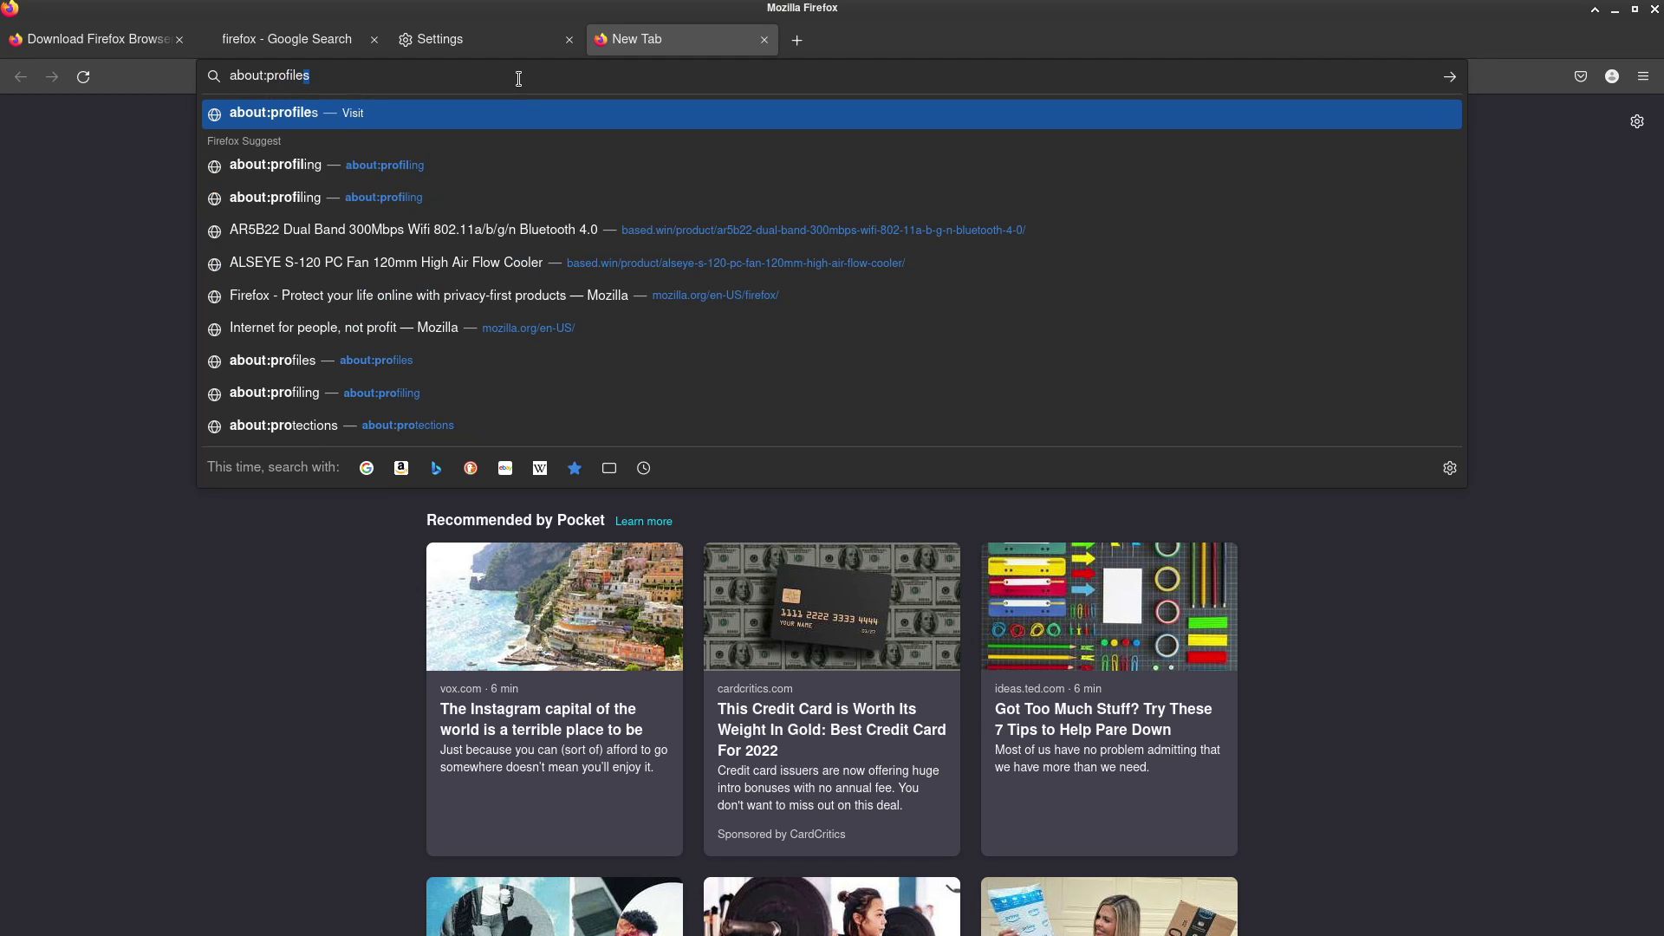
key(Return)
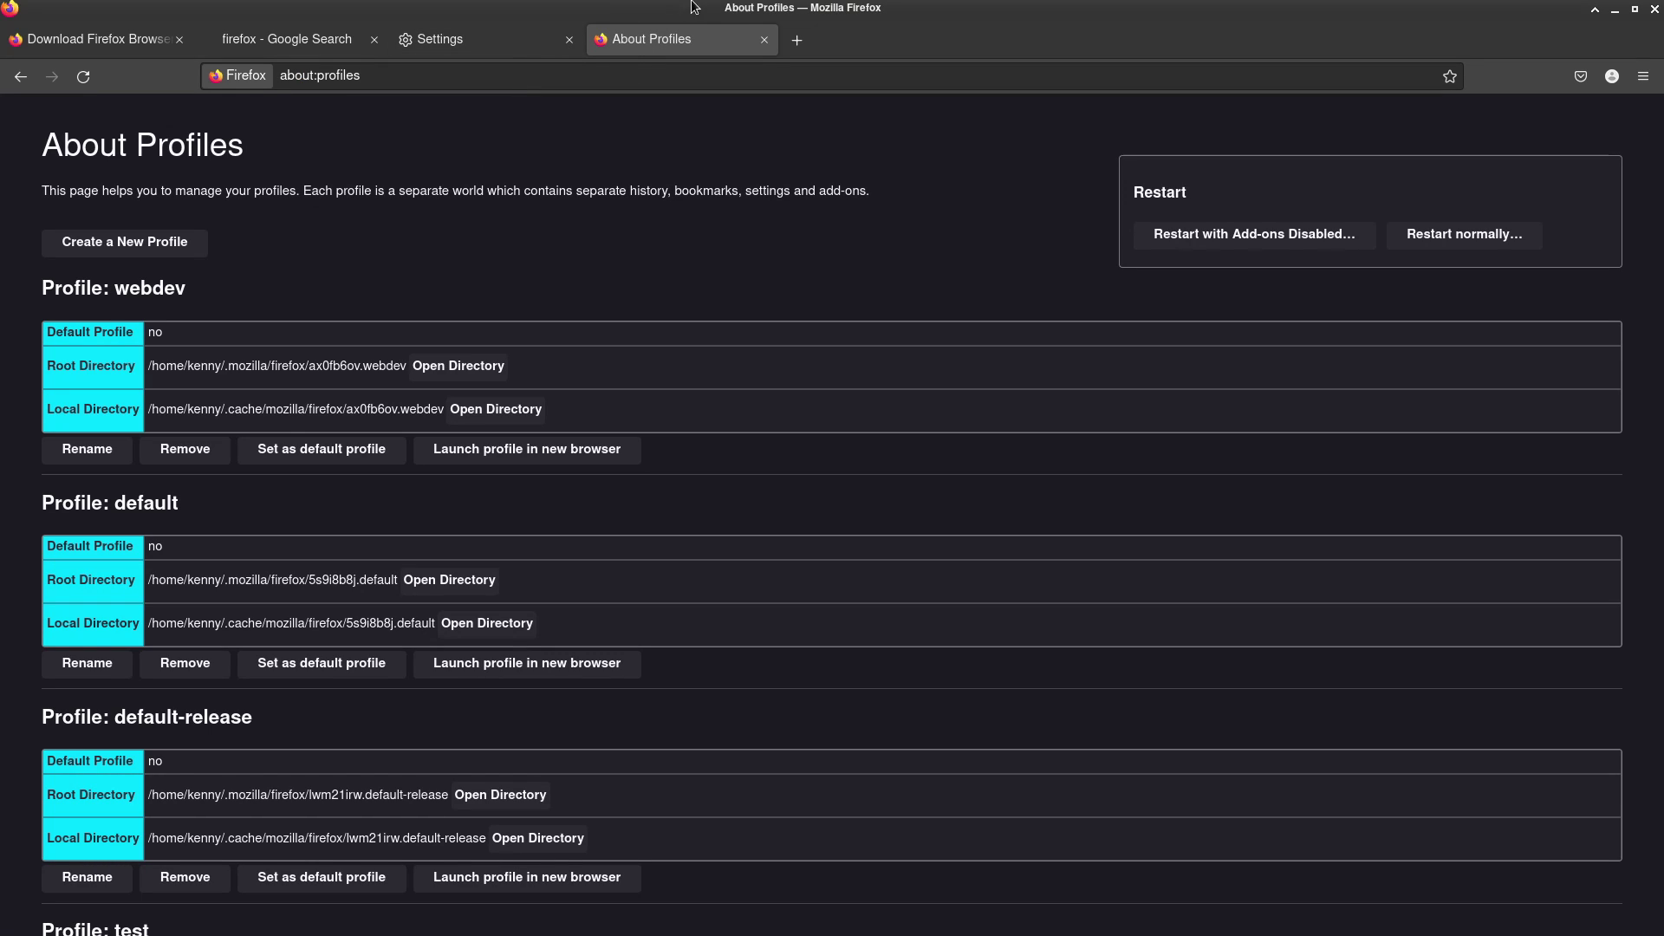
click(1456, 74)
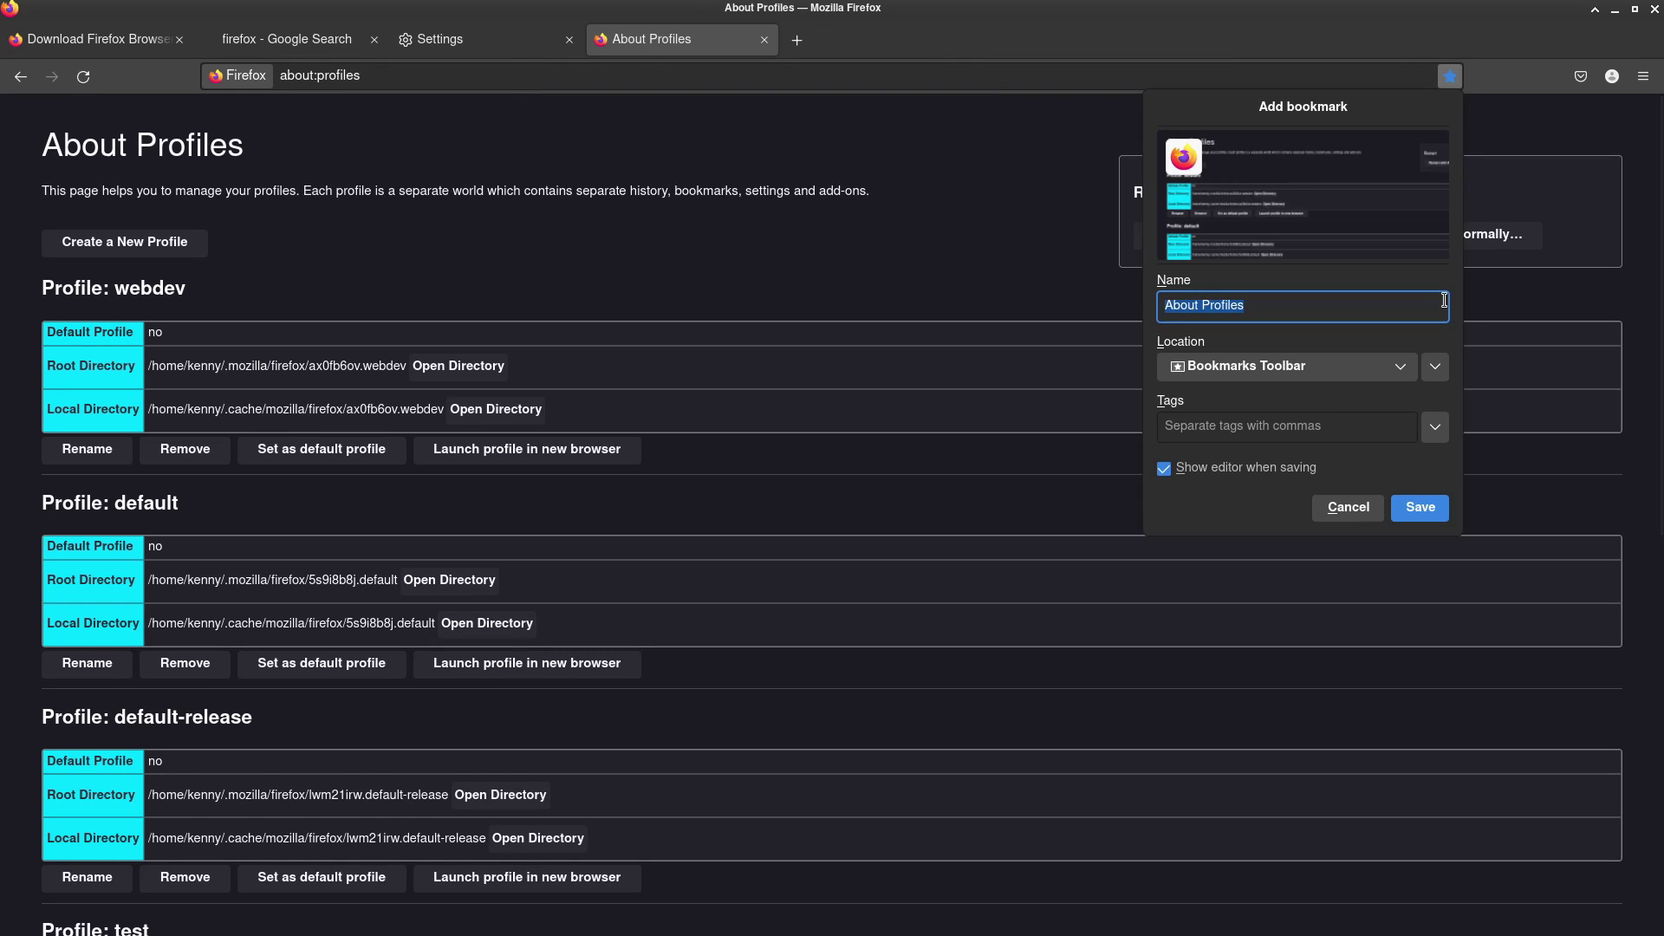
click(1427, 513)
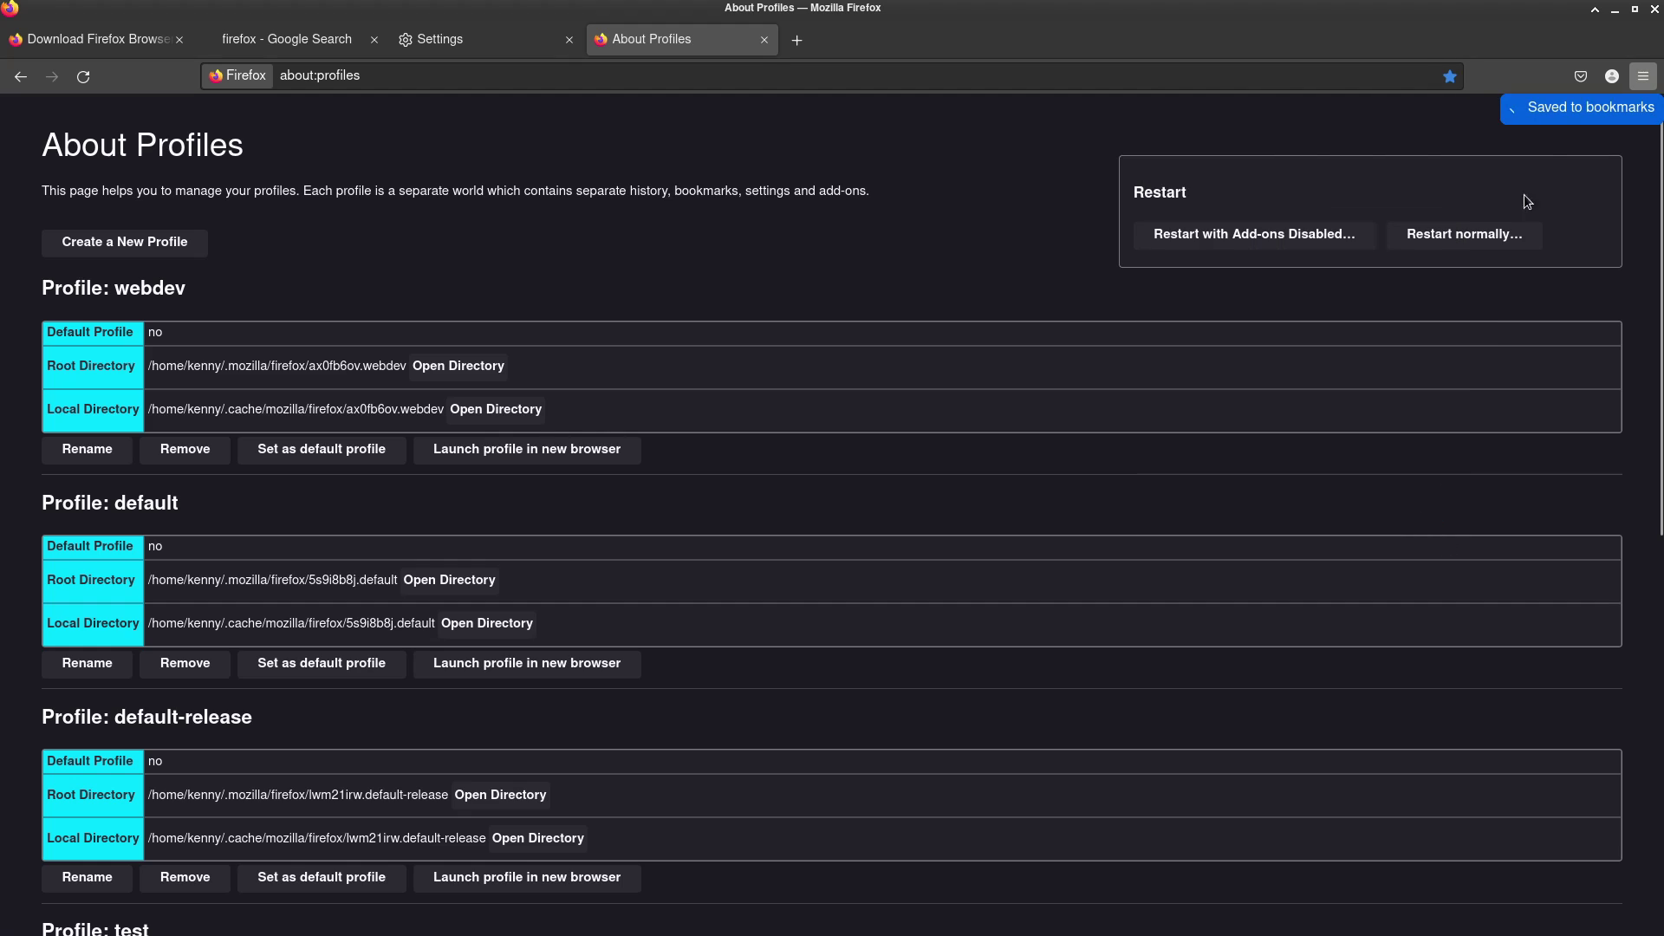
Step: Turn on the bookmarks toolbar from the main menu's Bookmarks options
click(1641, 77)
click(1500, 243)
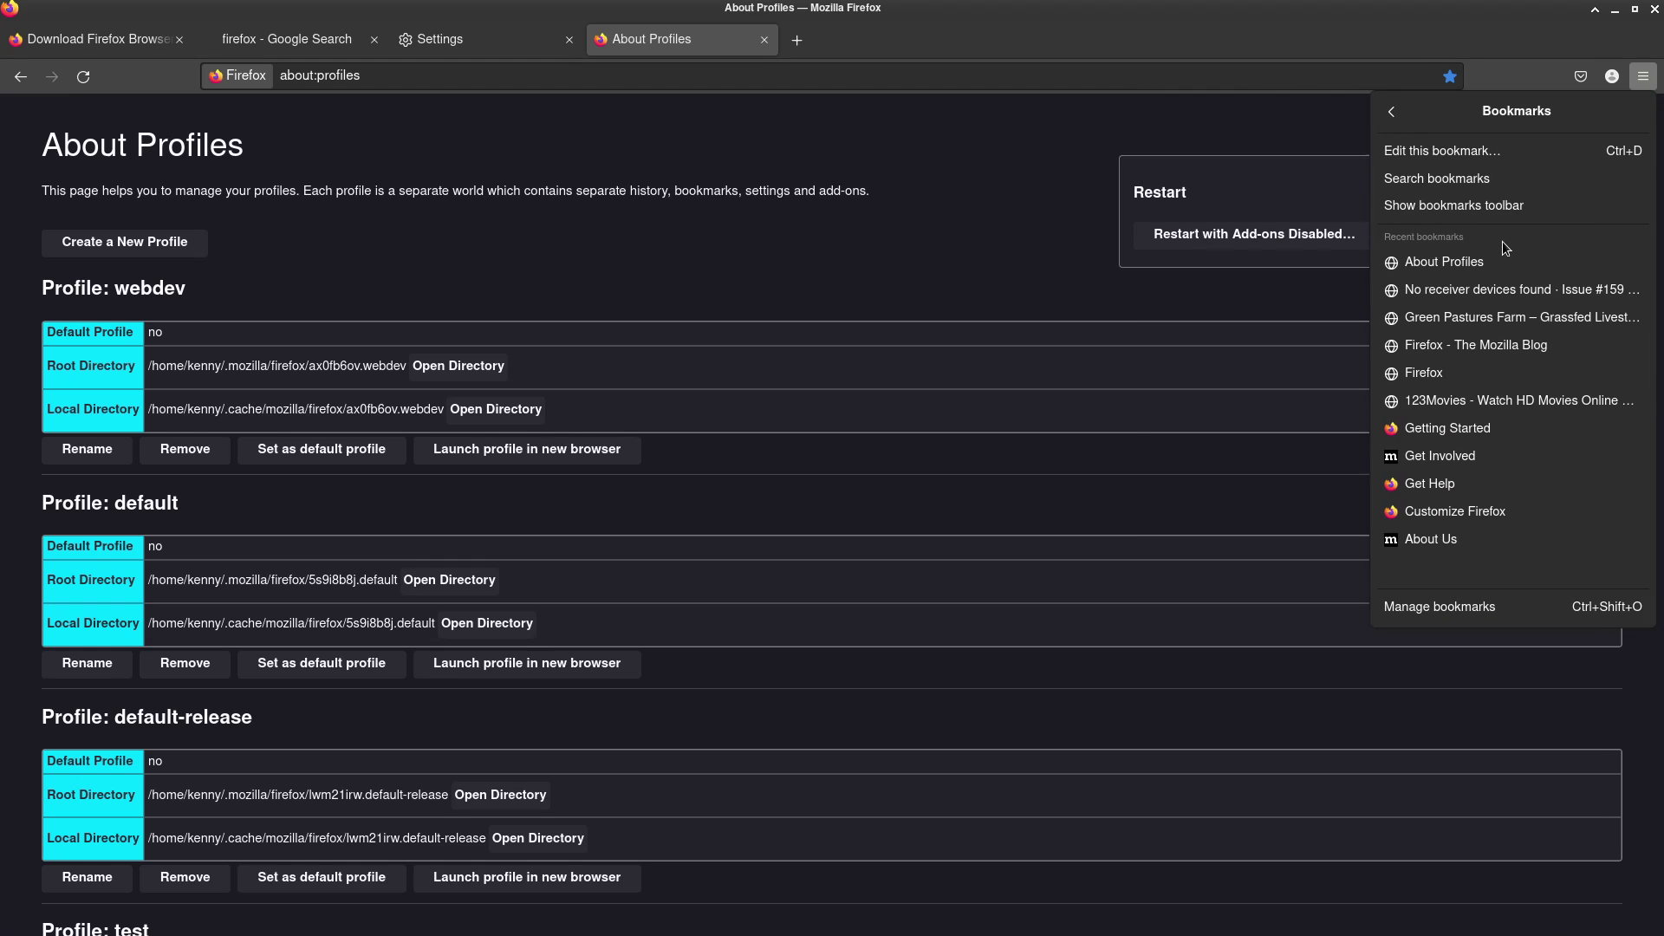
click(1483, 208)
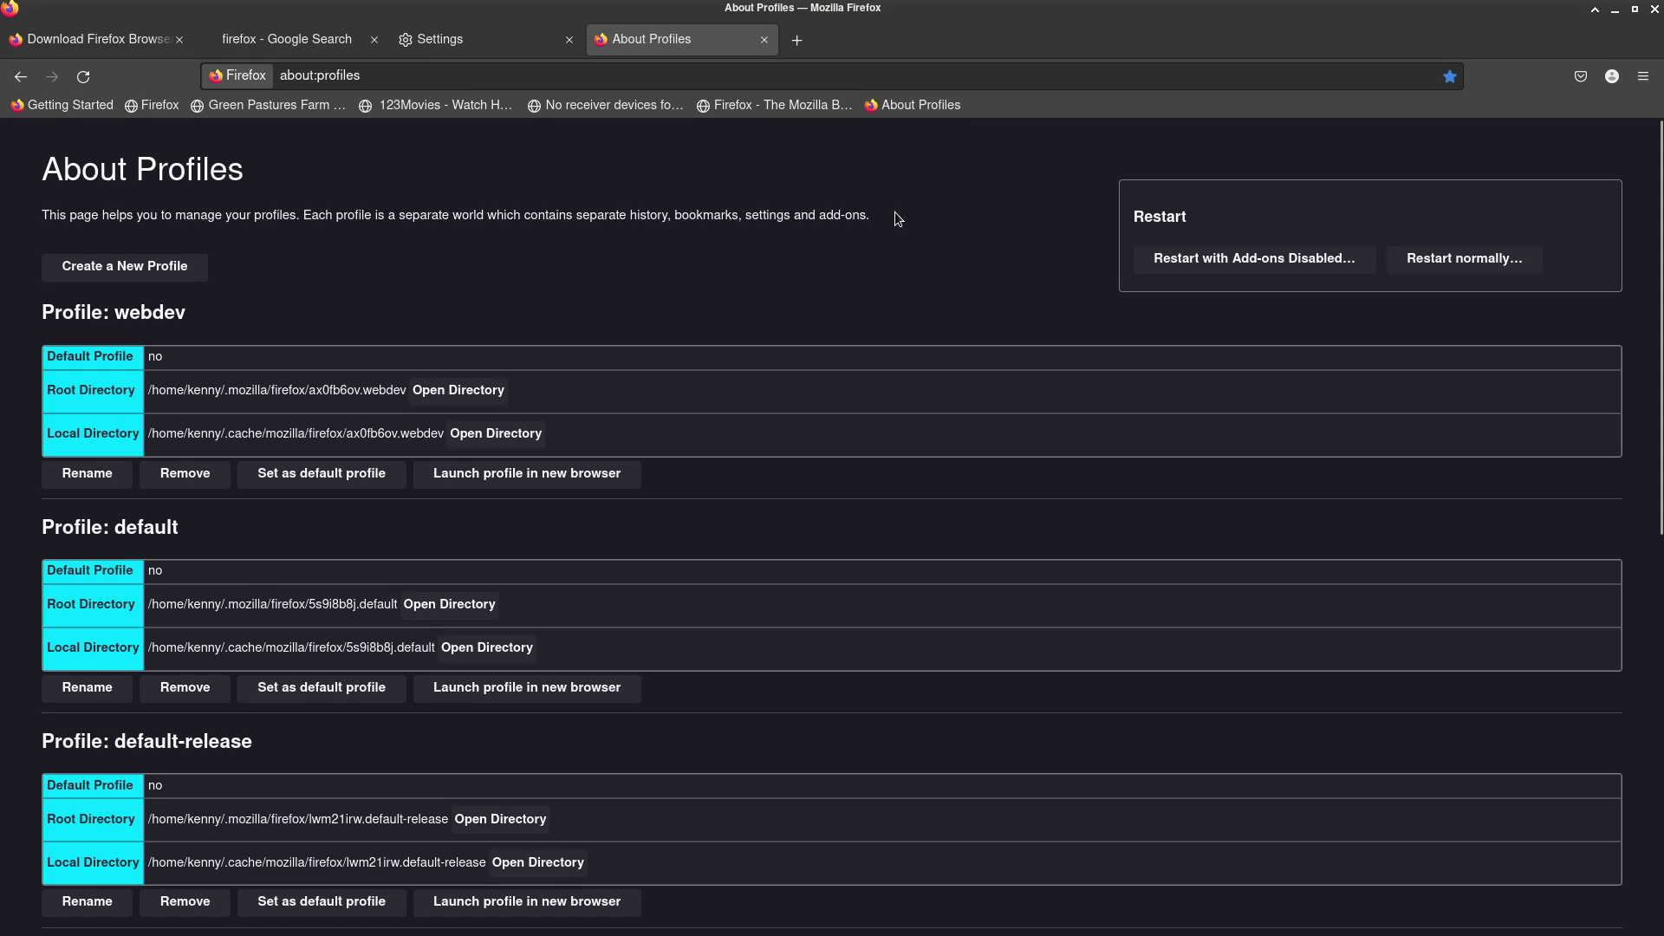
scroll(752, 454, down, 10)
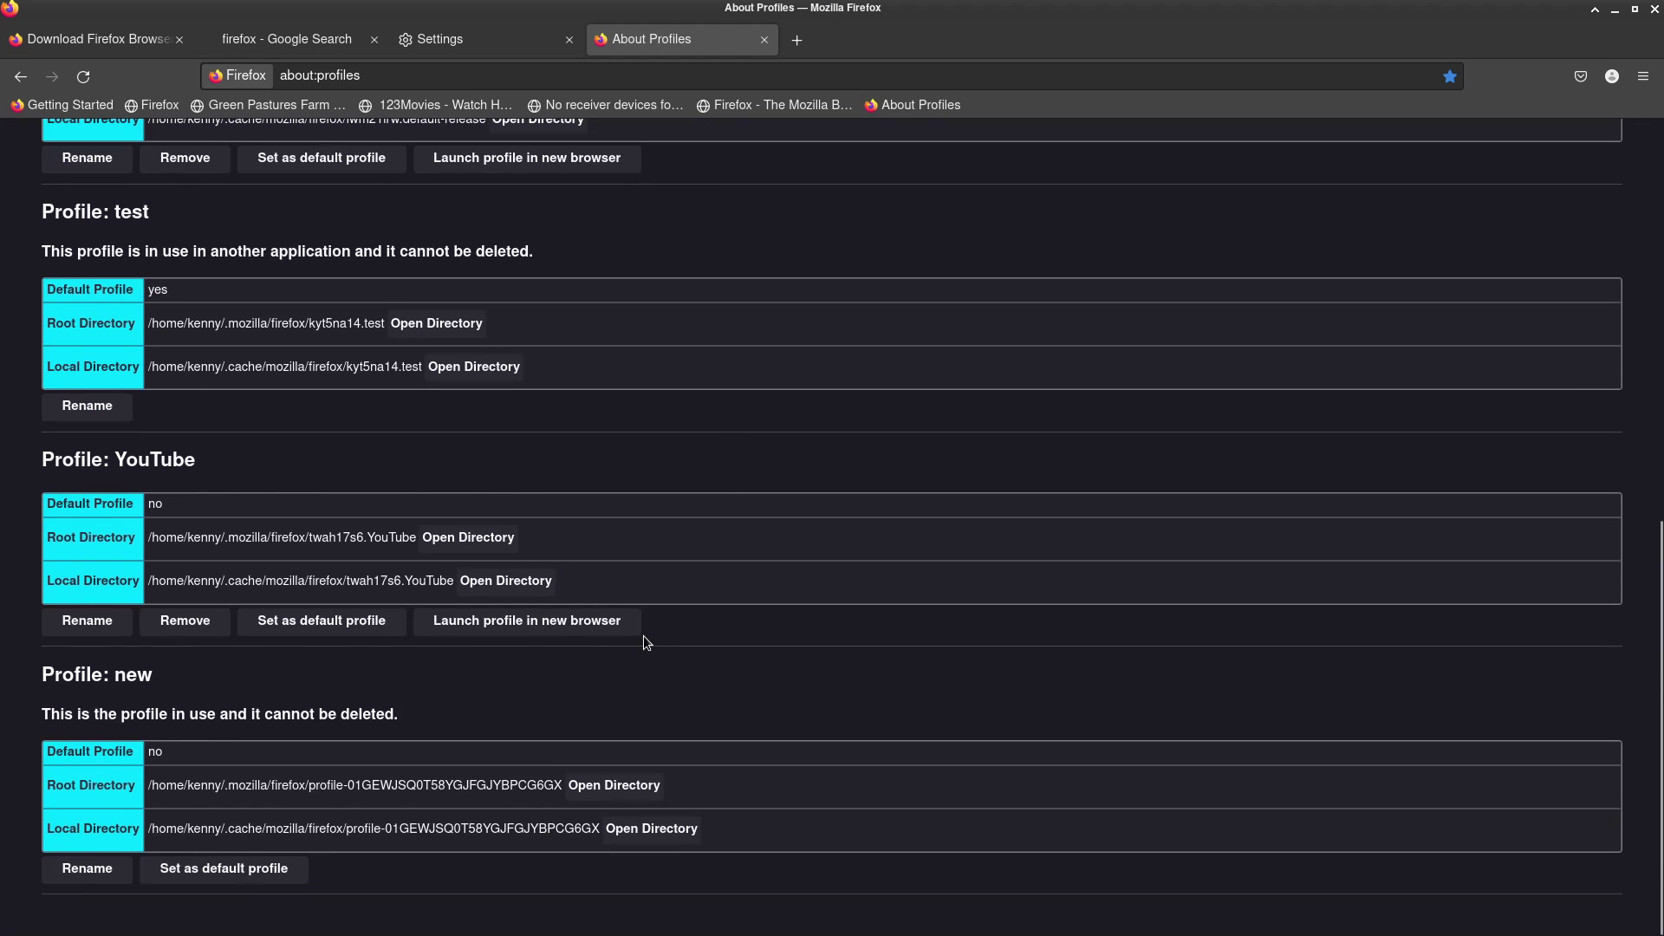
scroll(643, 636, up, 5)
scroll(642, 636, up, 5)
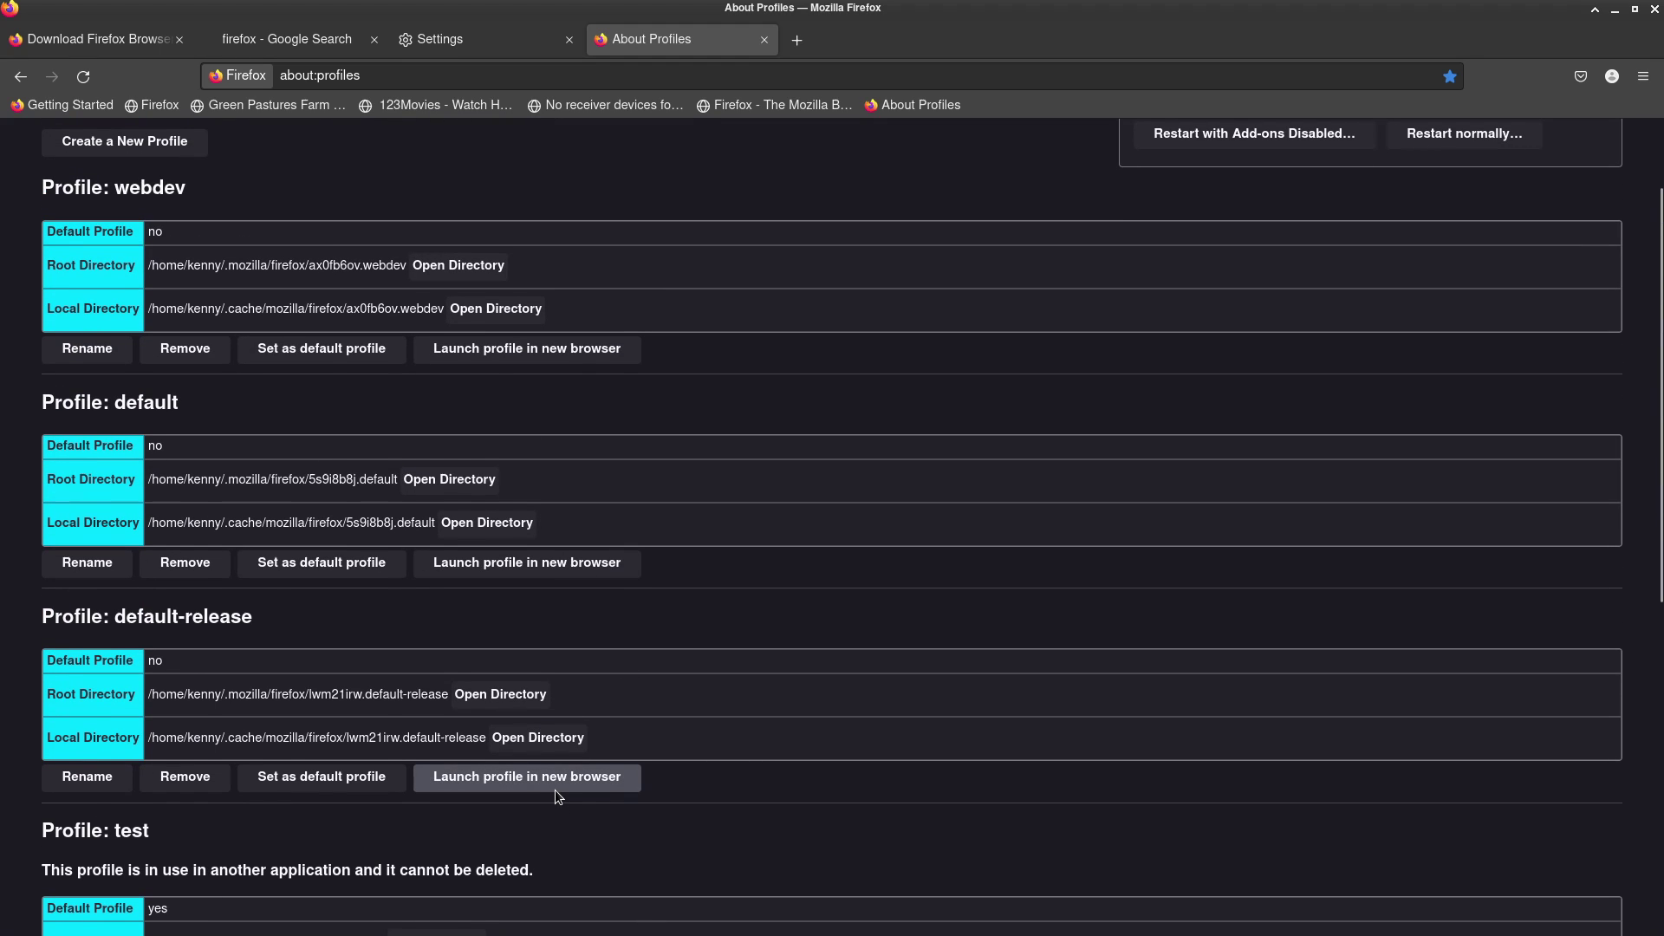
Step: Launch a profile in a separate browser window and open the Profile Switcher for Firefox add-on page
click(606, 559)
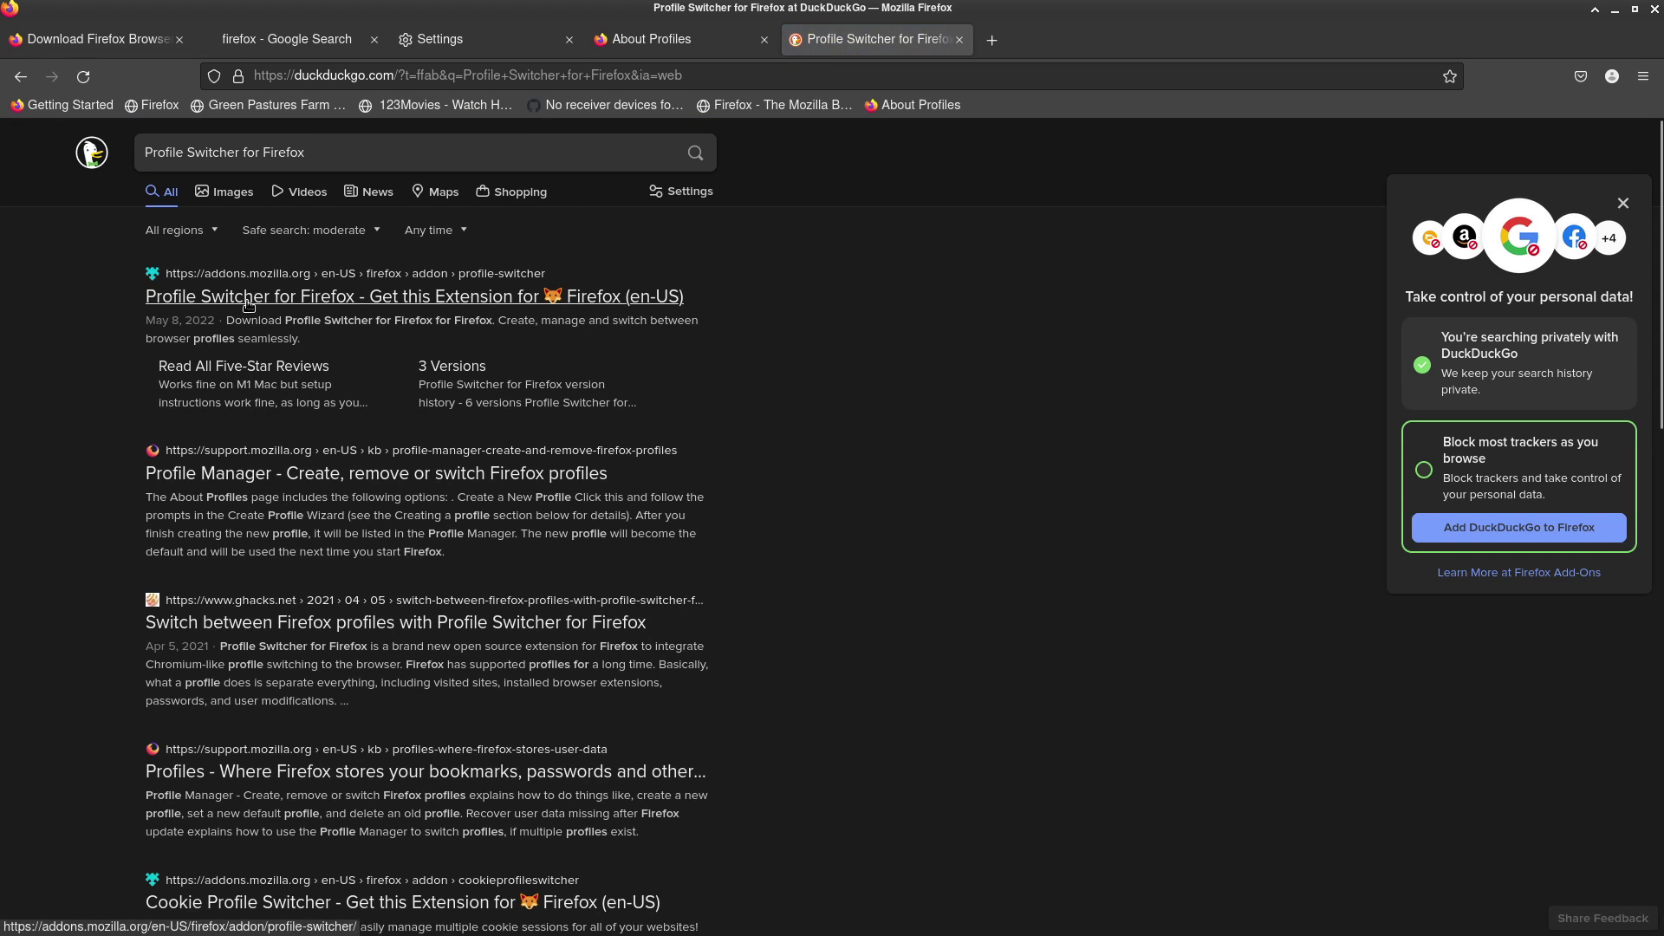
click(240, 301)
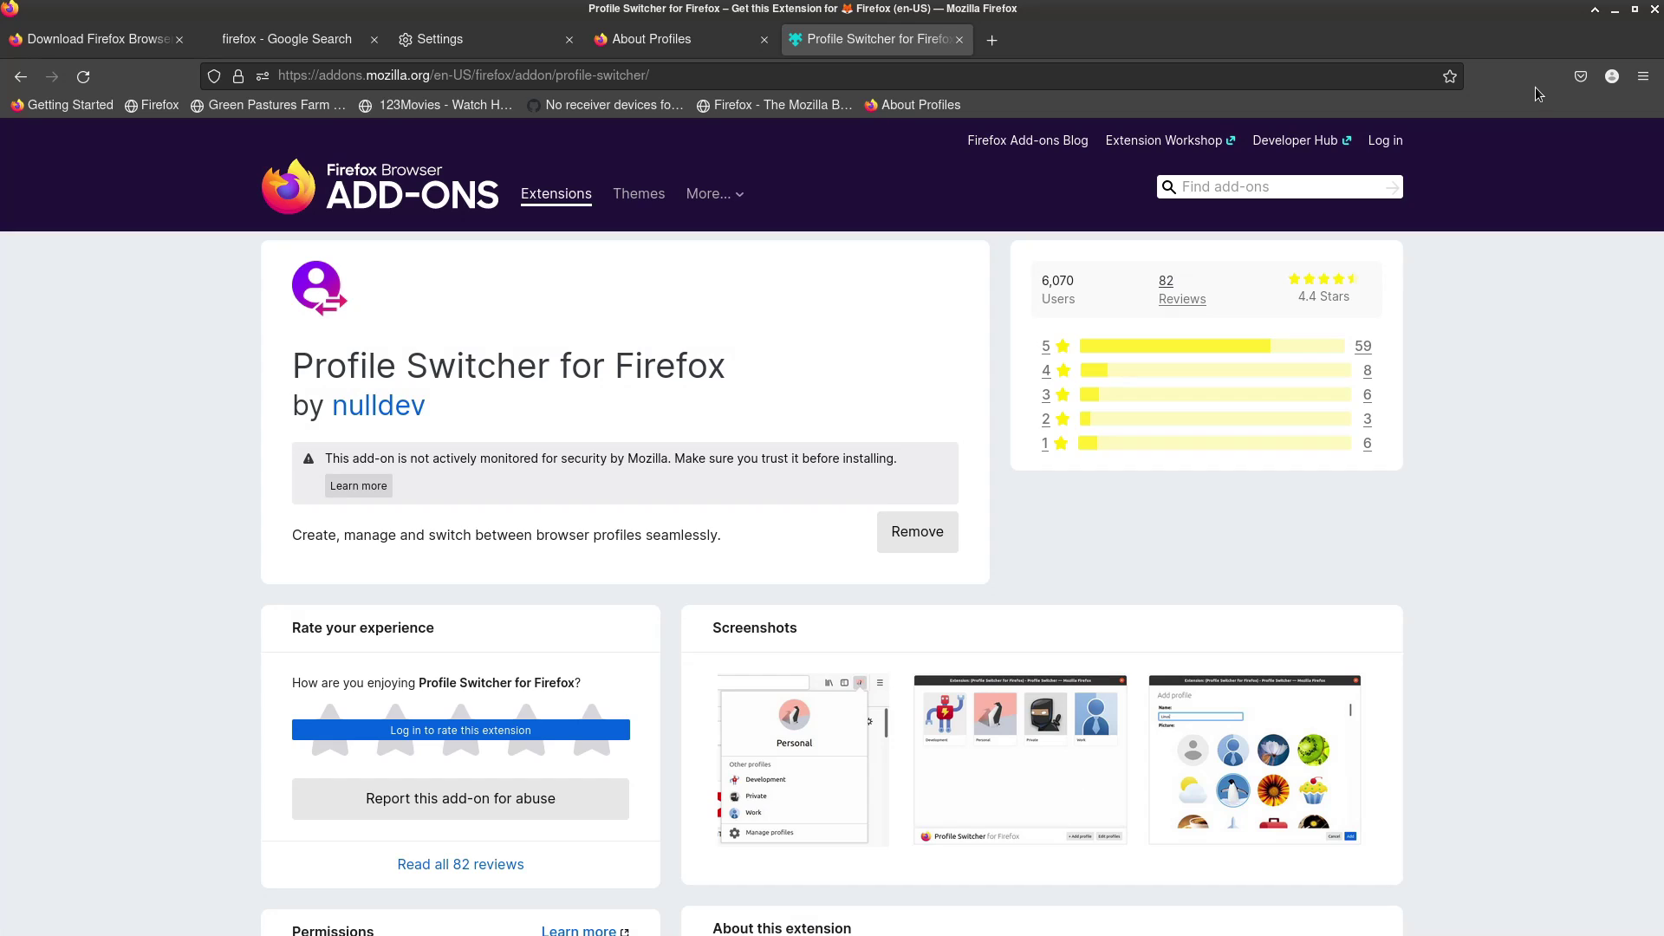
Step: Drag the Switch profile item onto the toolbar via Customize toolbar, then open its profile list
click(1643, 77)
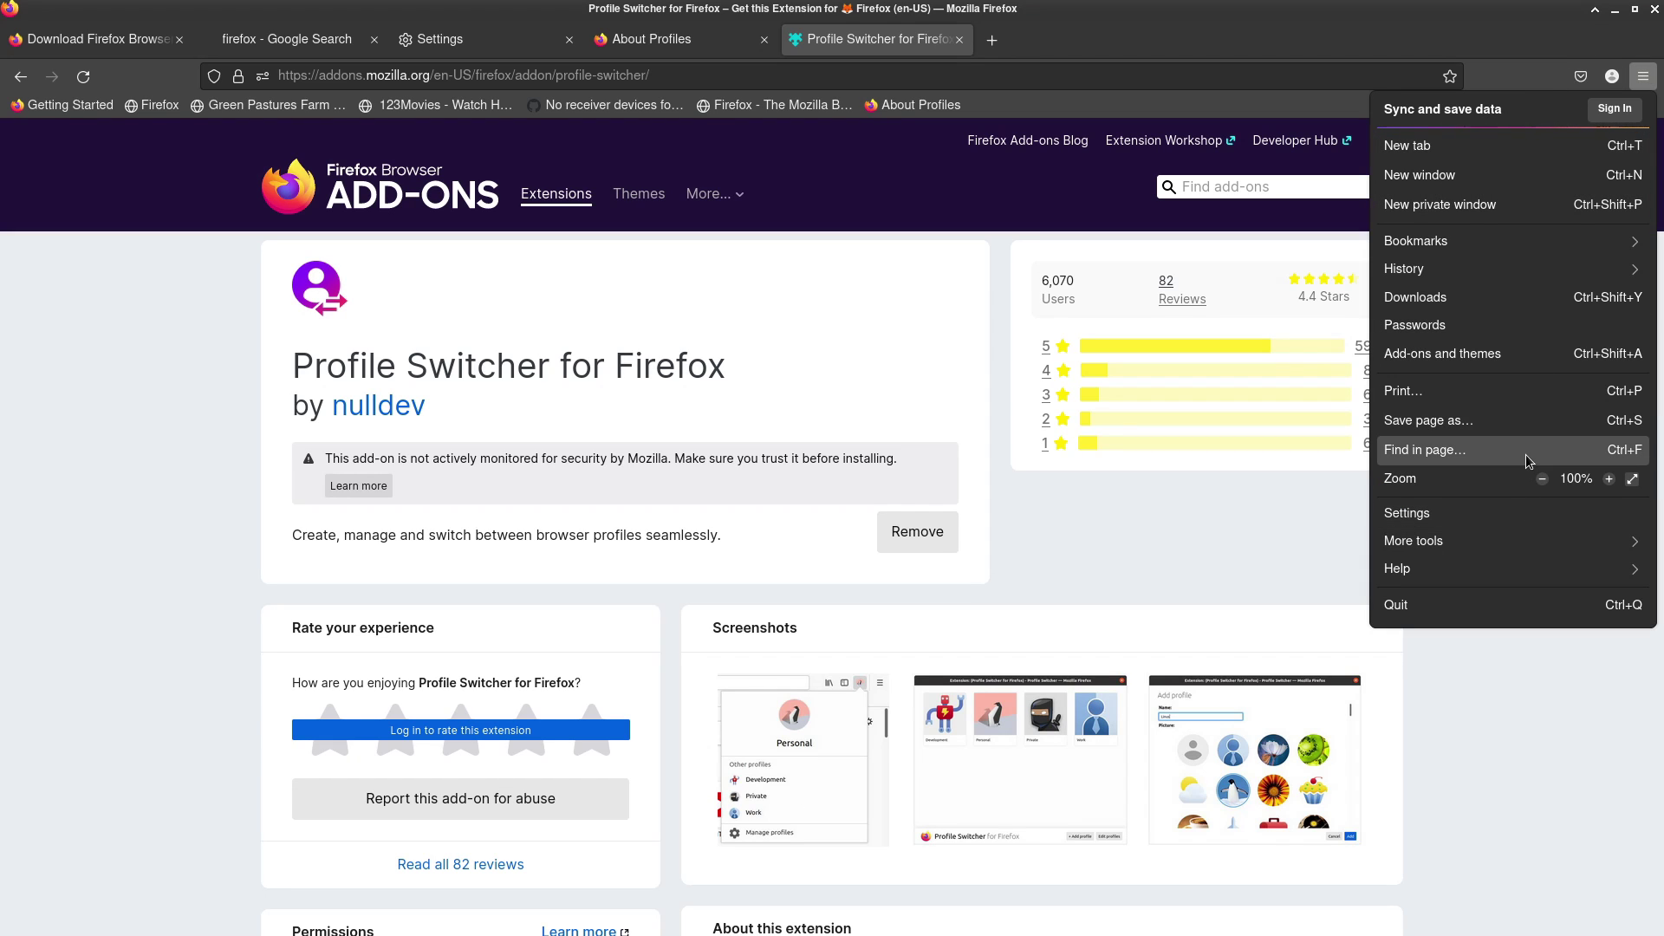
click(1470, 542)
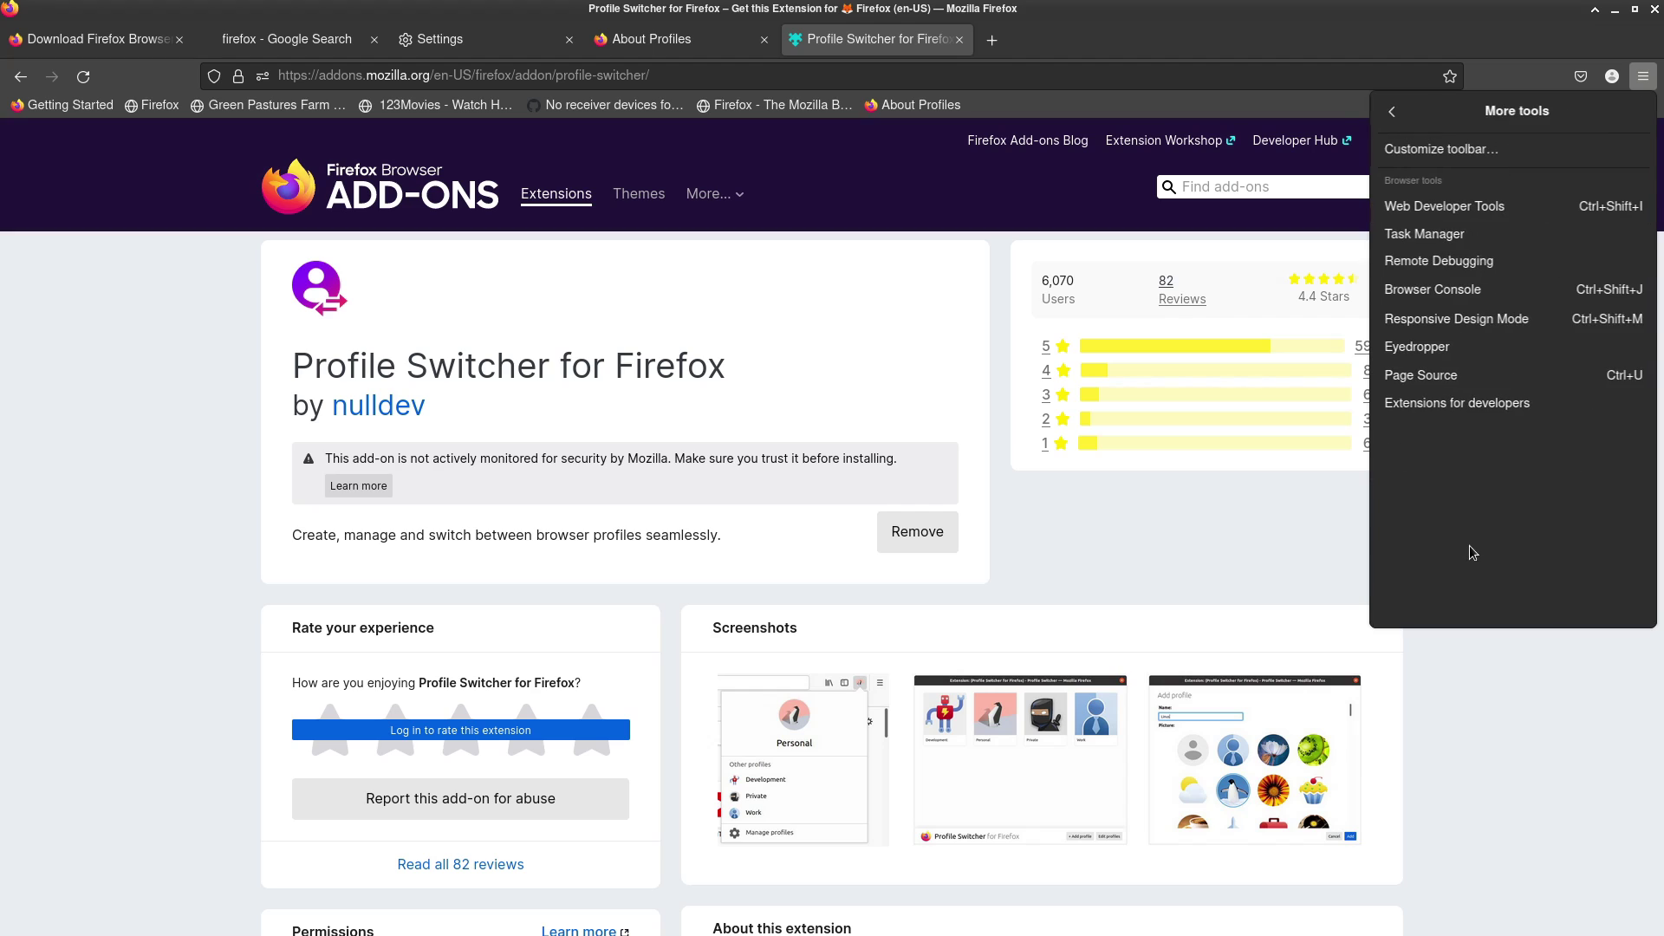
click(1474, 149)
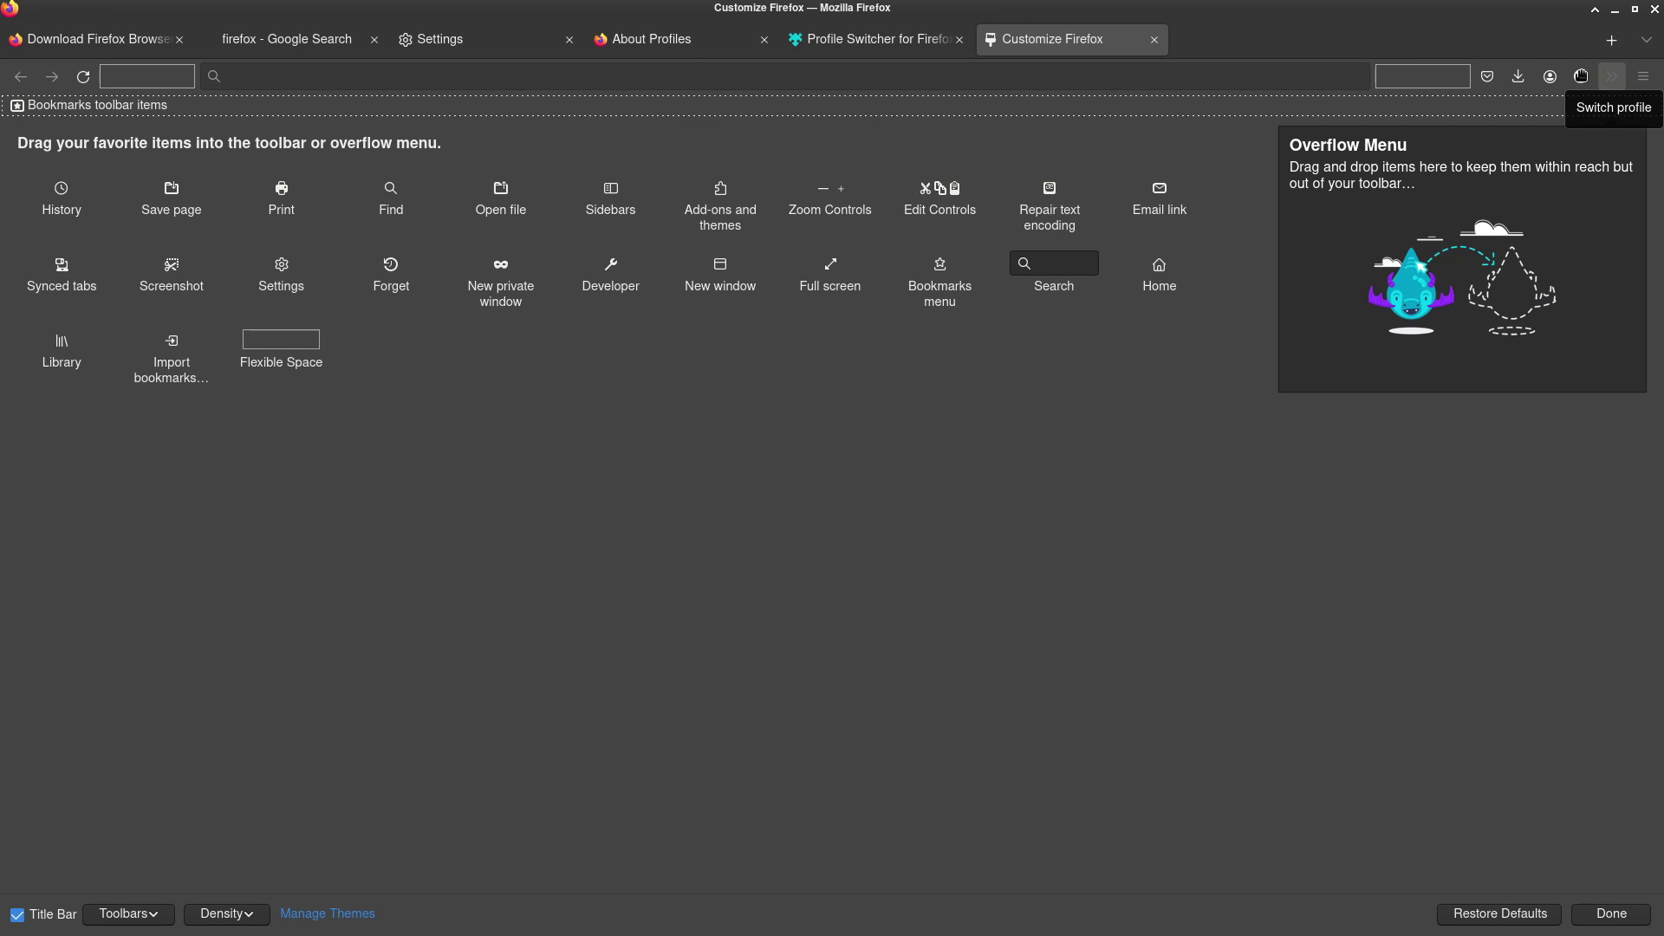
drag(1581, 76, 1133, 479)
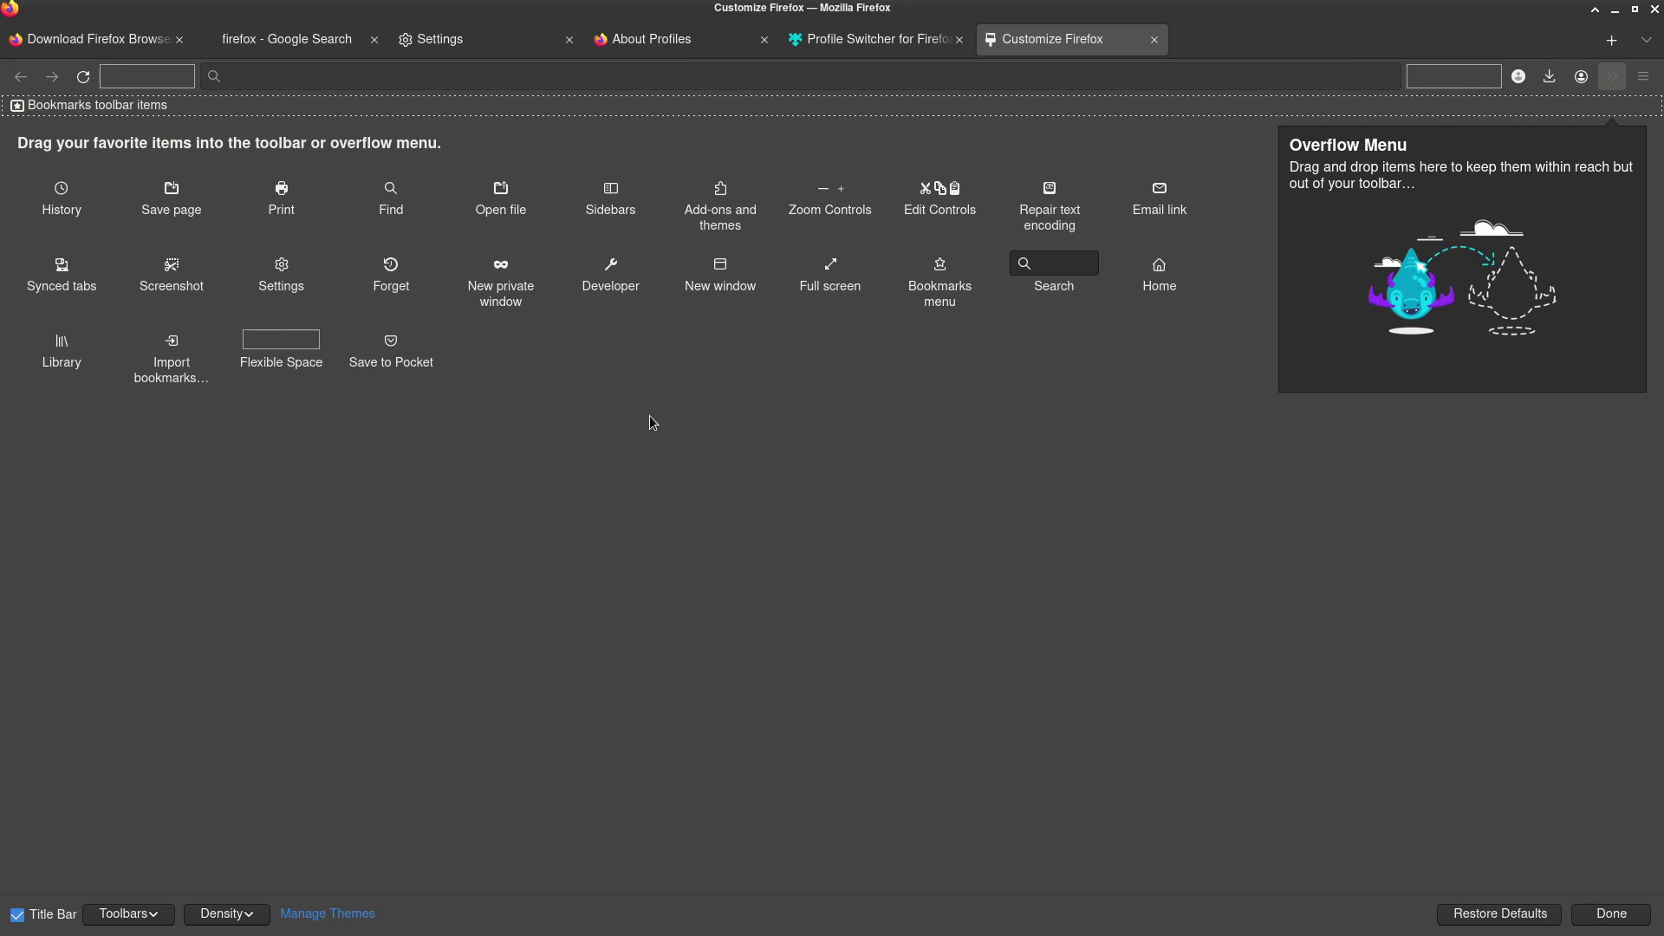
click(1154, 43)
click(1611, 77)
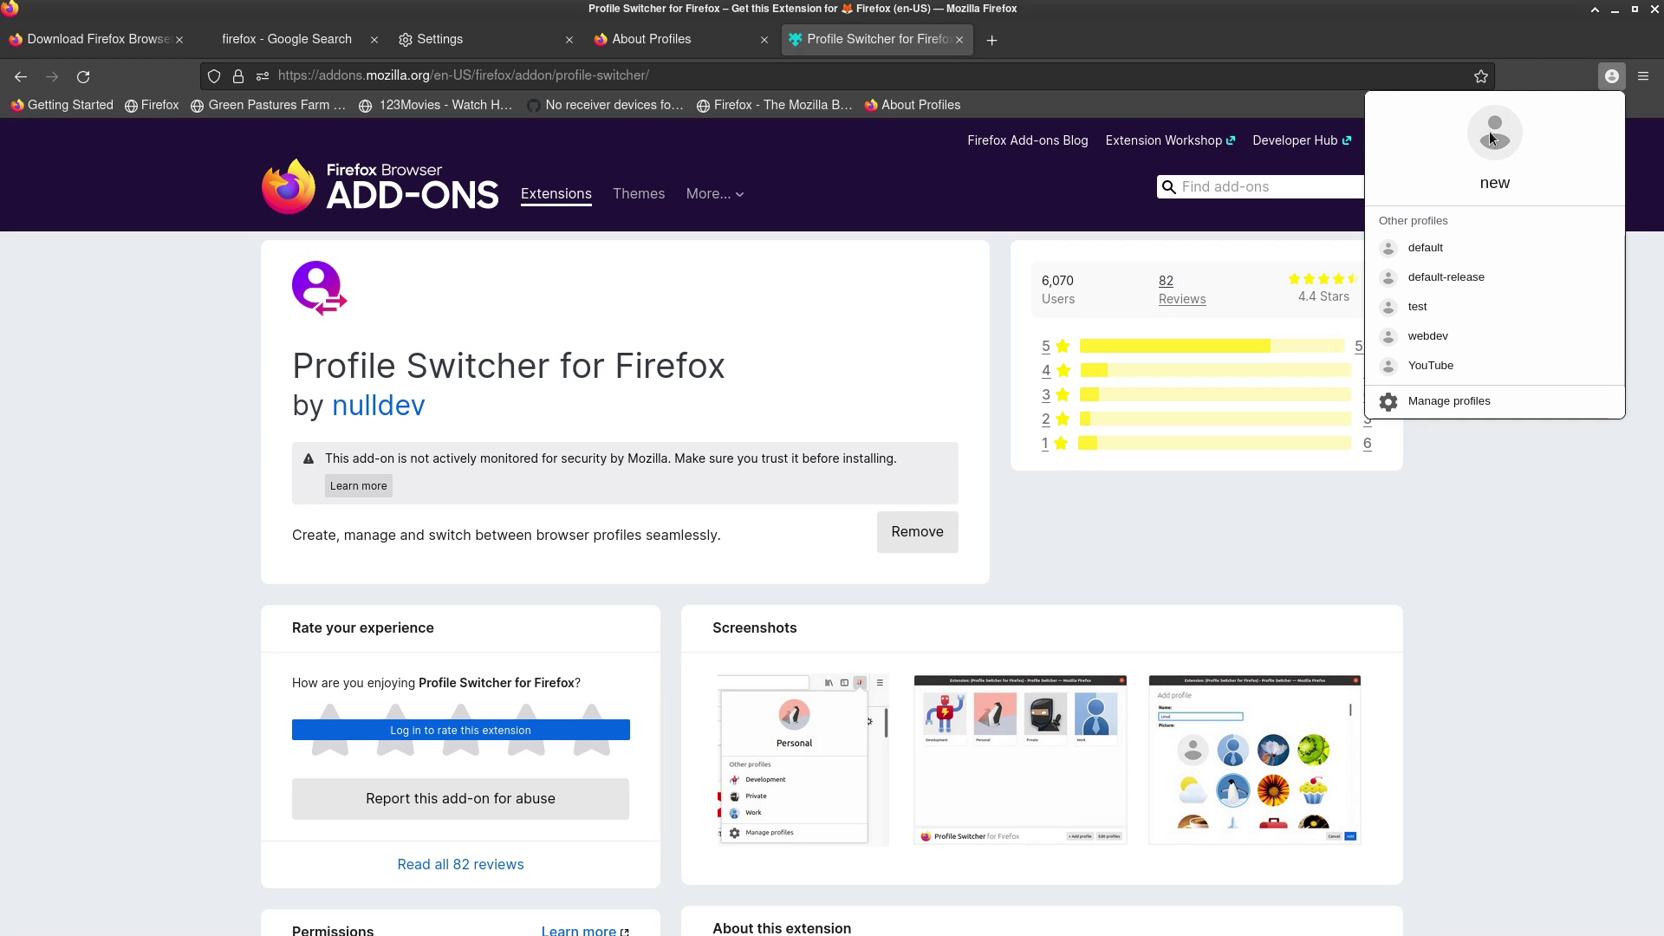
Step: In Profile Switcher settings, enable Dark mode, apply it in all profiles, and save
click(1473, 396)
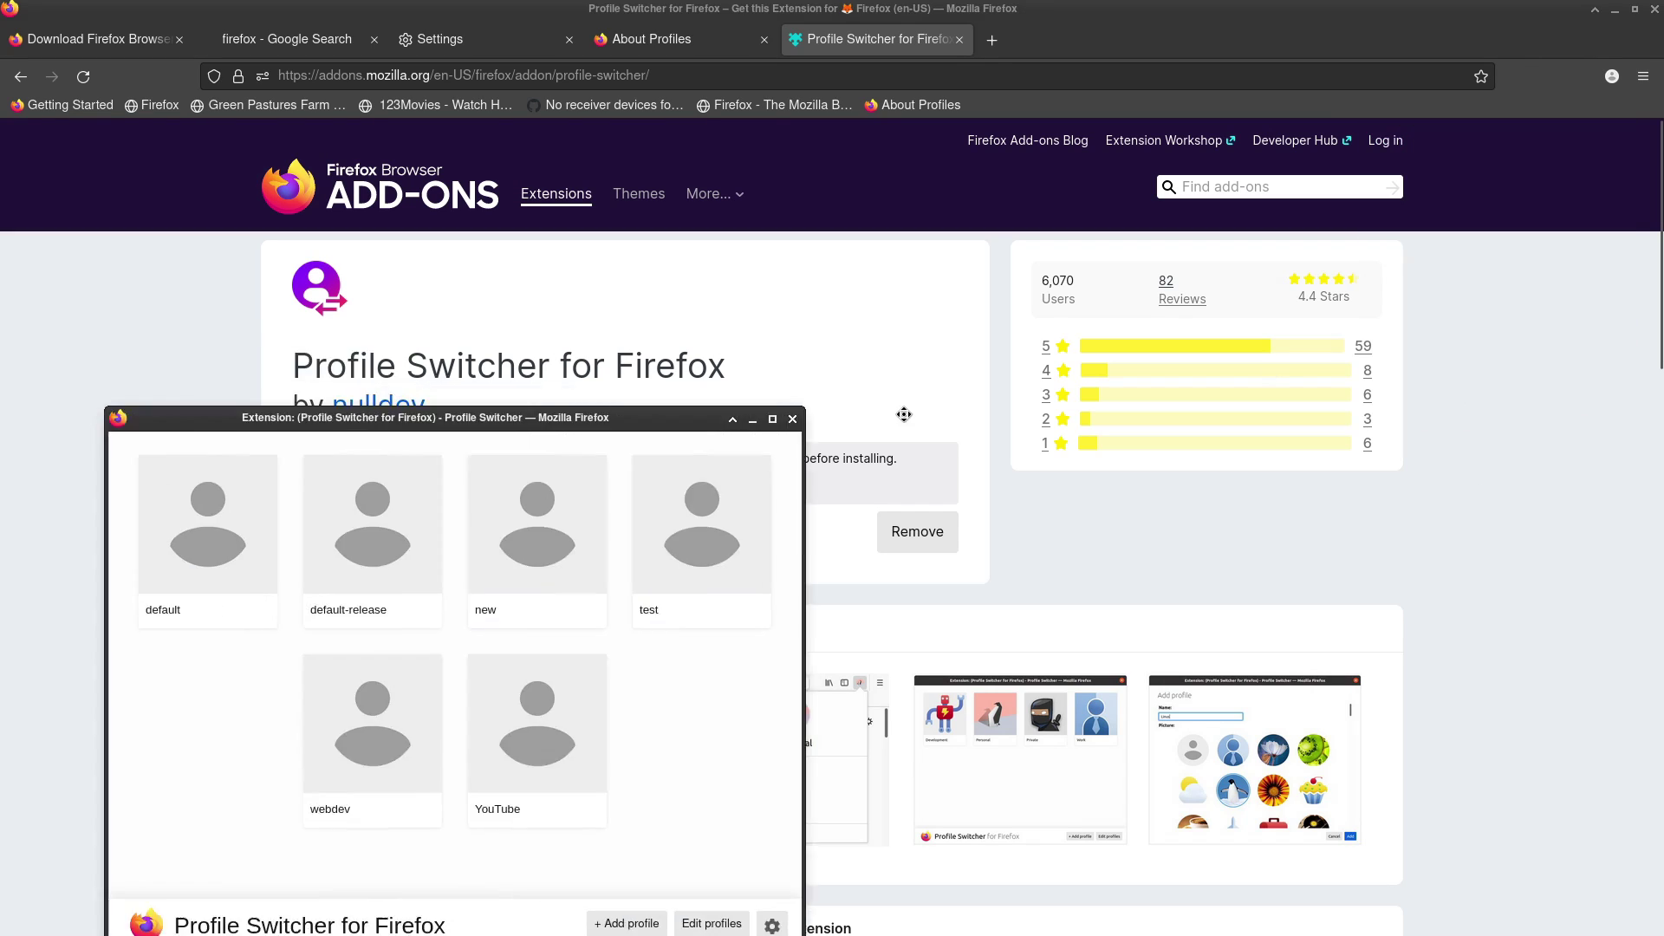
drag(791, 419, 1010, 185)
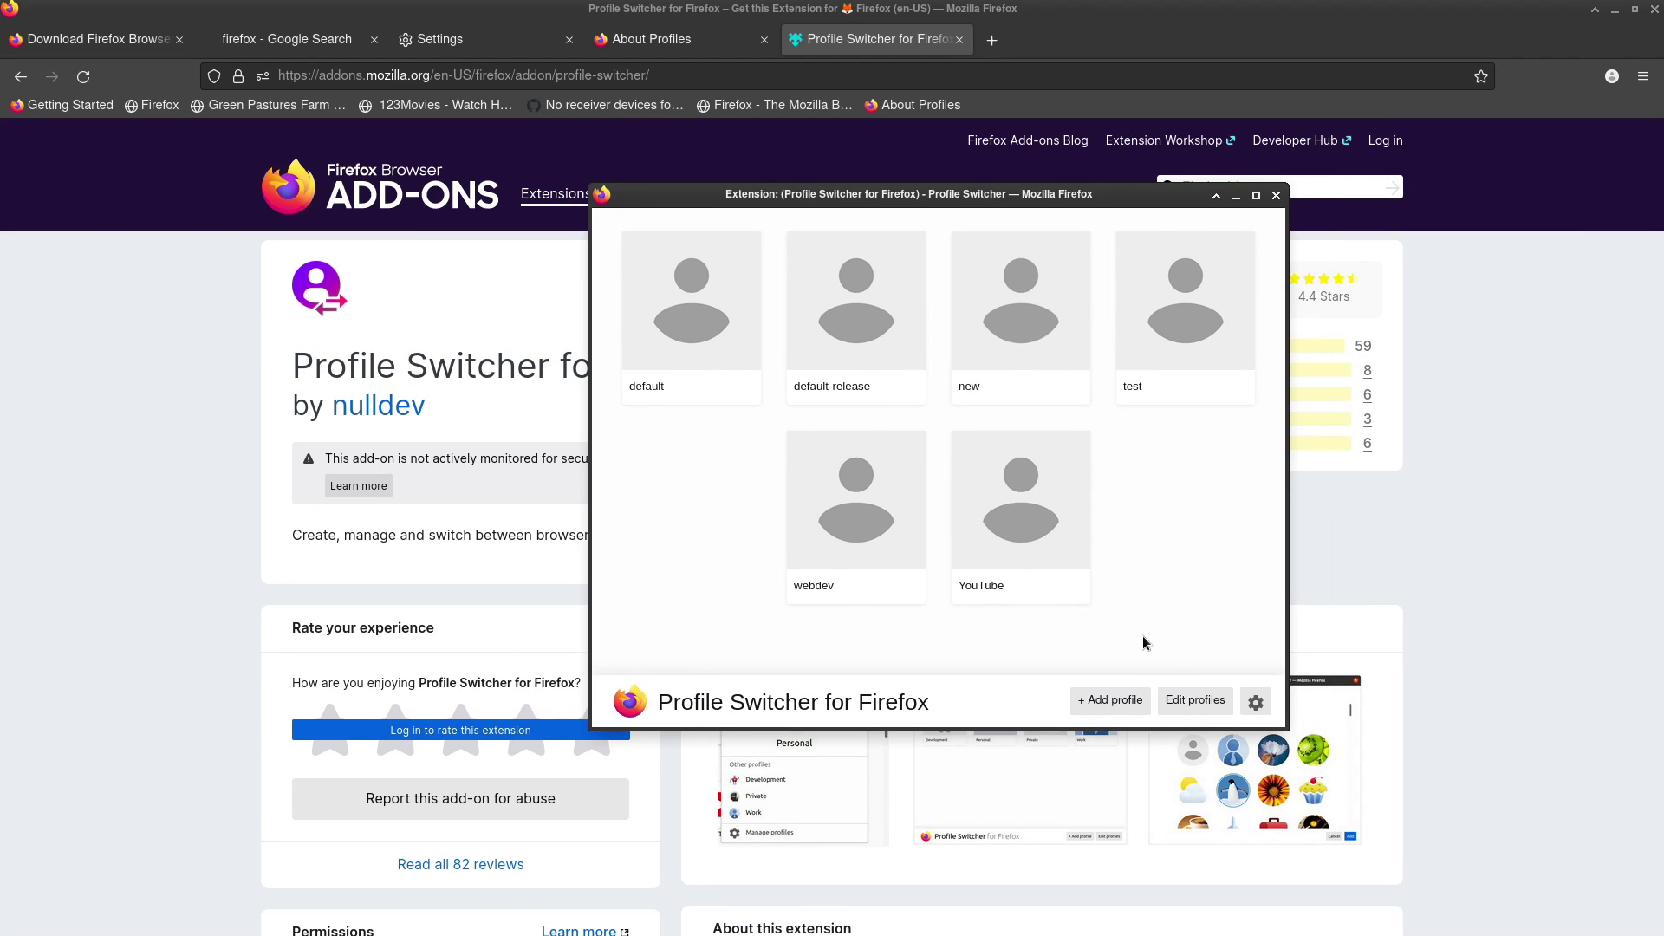
click(1256, 702)
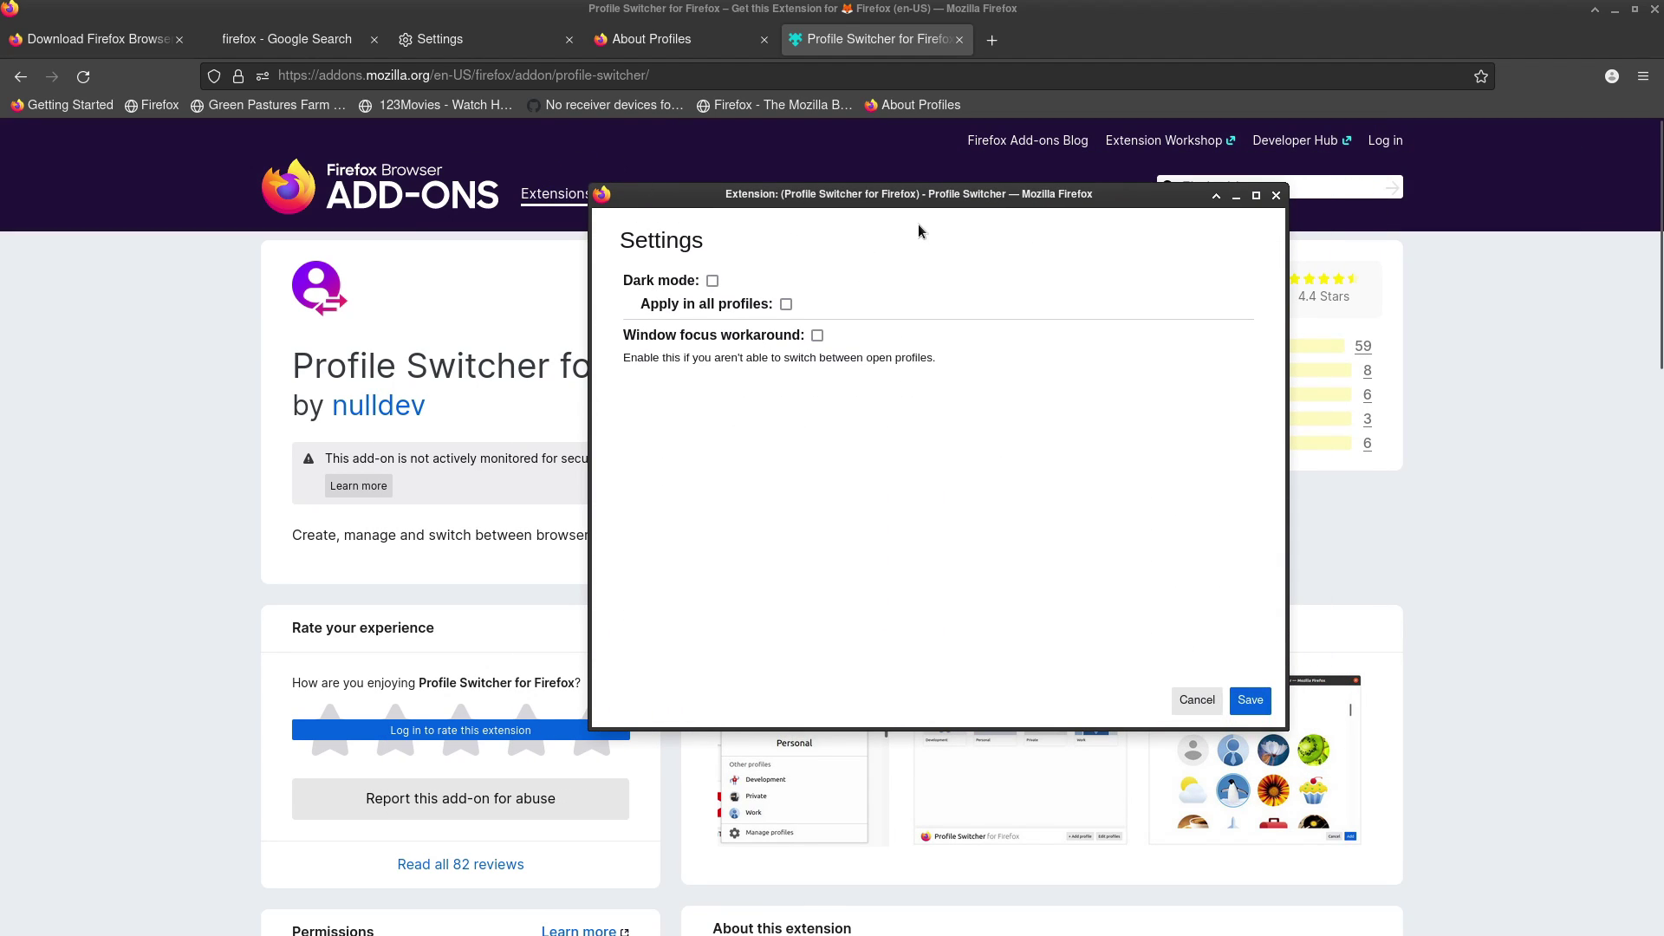
drag(940, 196, 1175, 118)
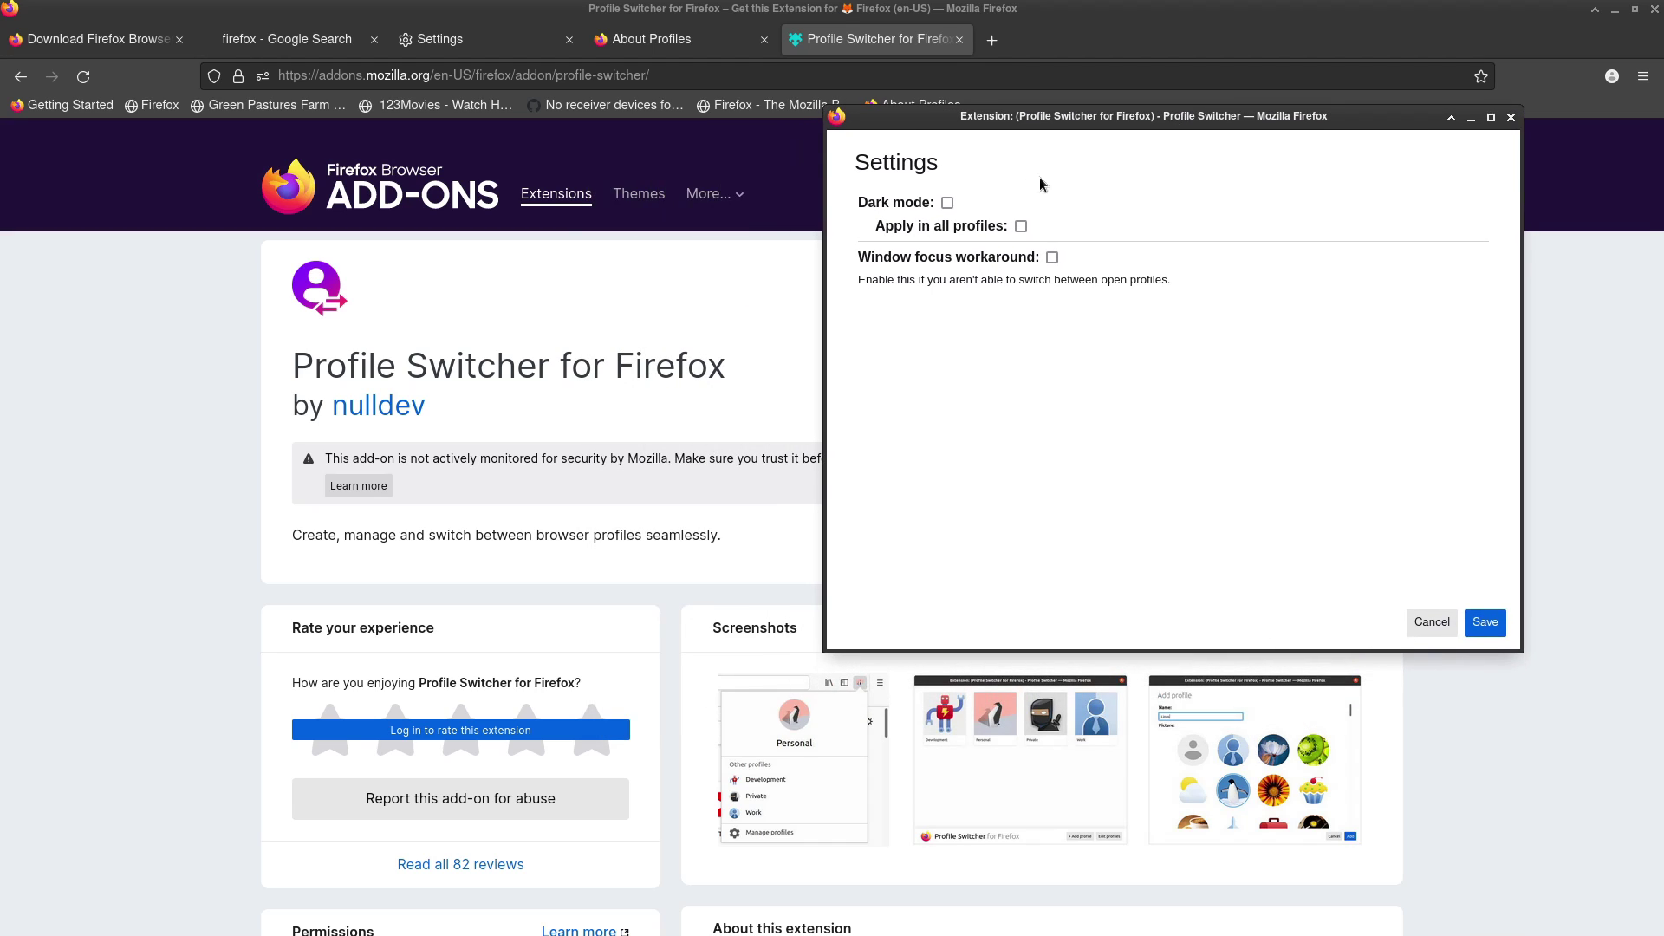
click(947, 202)
click(1021, 227)
click(1484, 623)
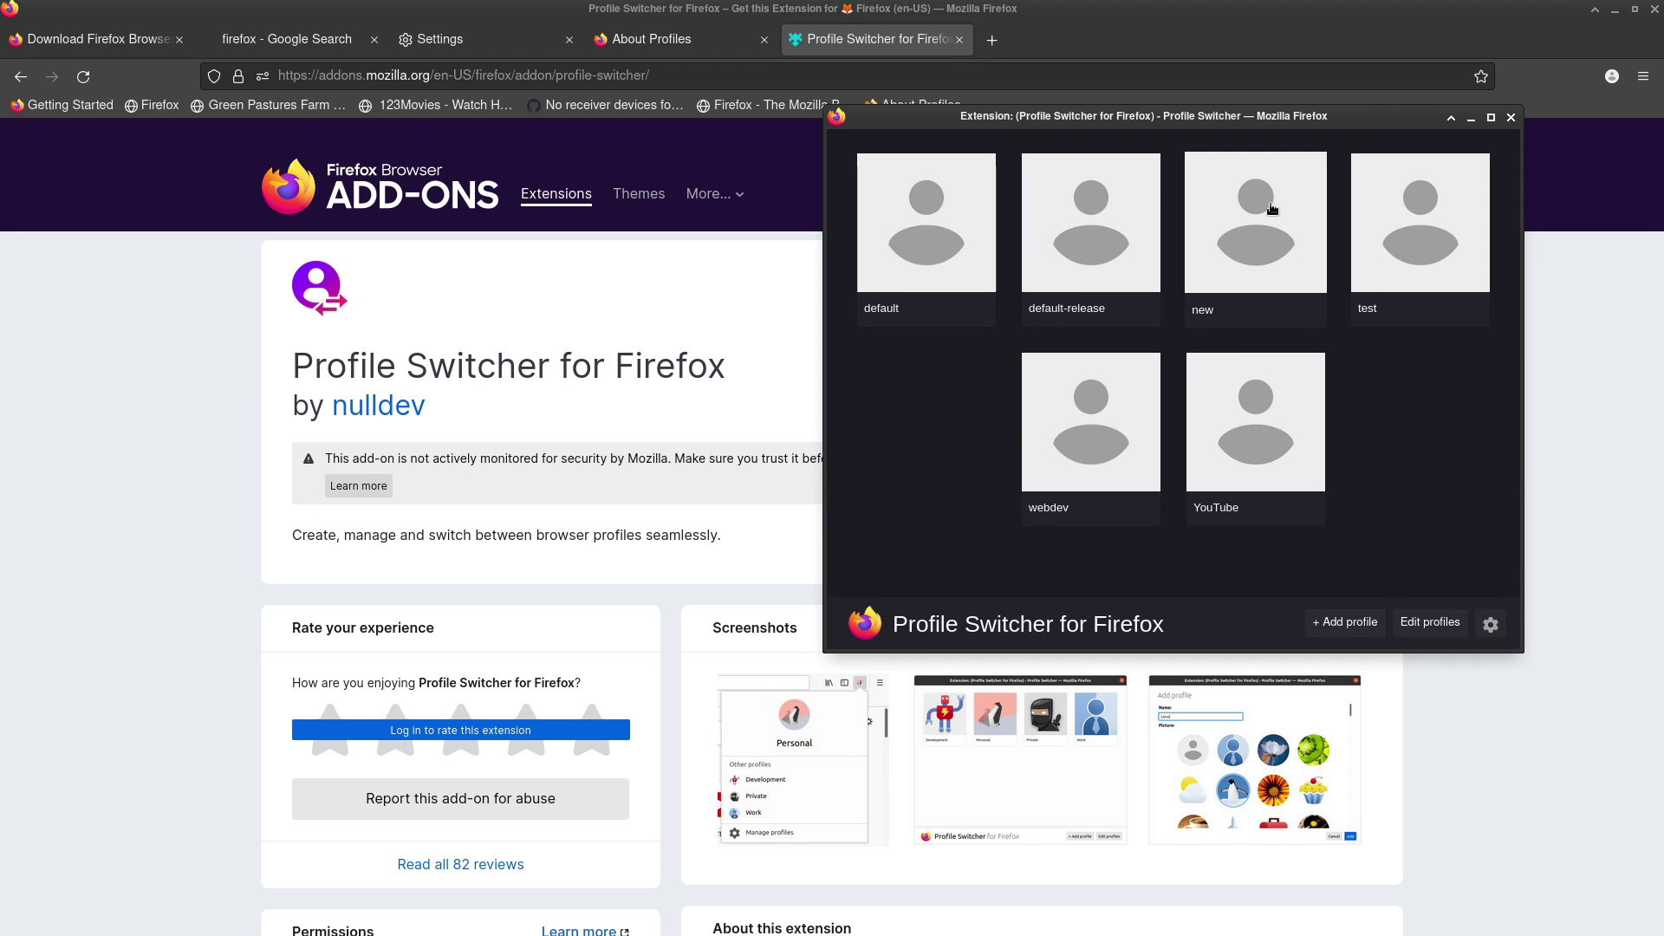
Step: Give the new profile a penguin picture and webdev an origami penguin picture
click(1429, 622)
click(1272, 292)
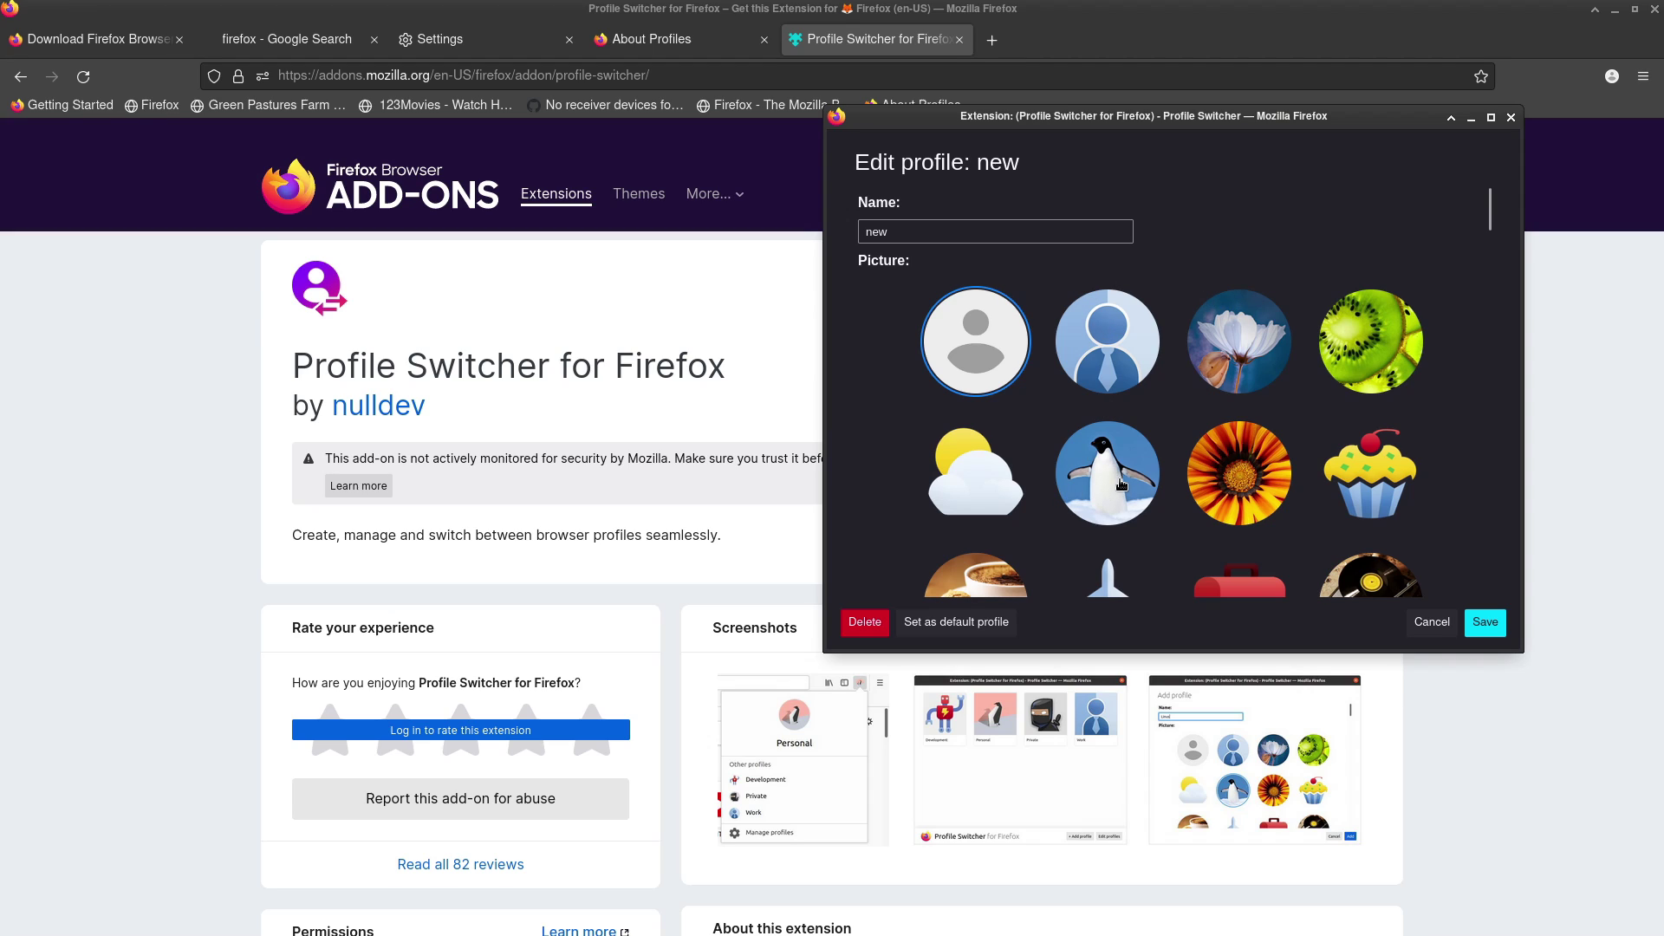
click(1120, 484)
click(1484, 622)
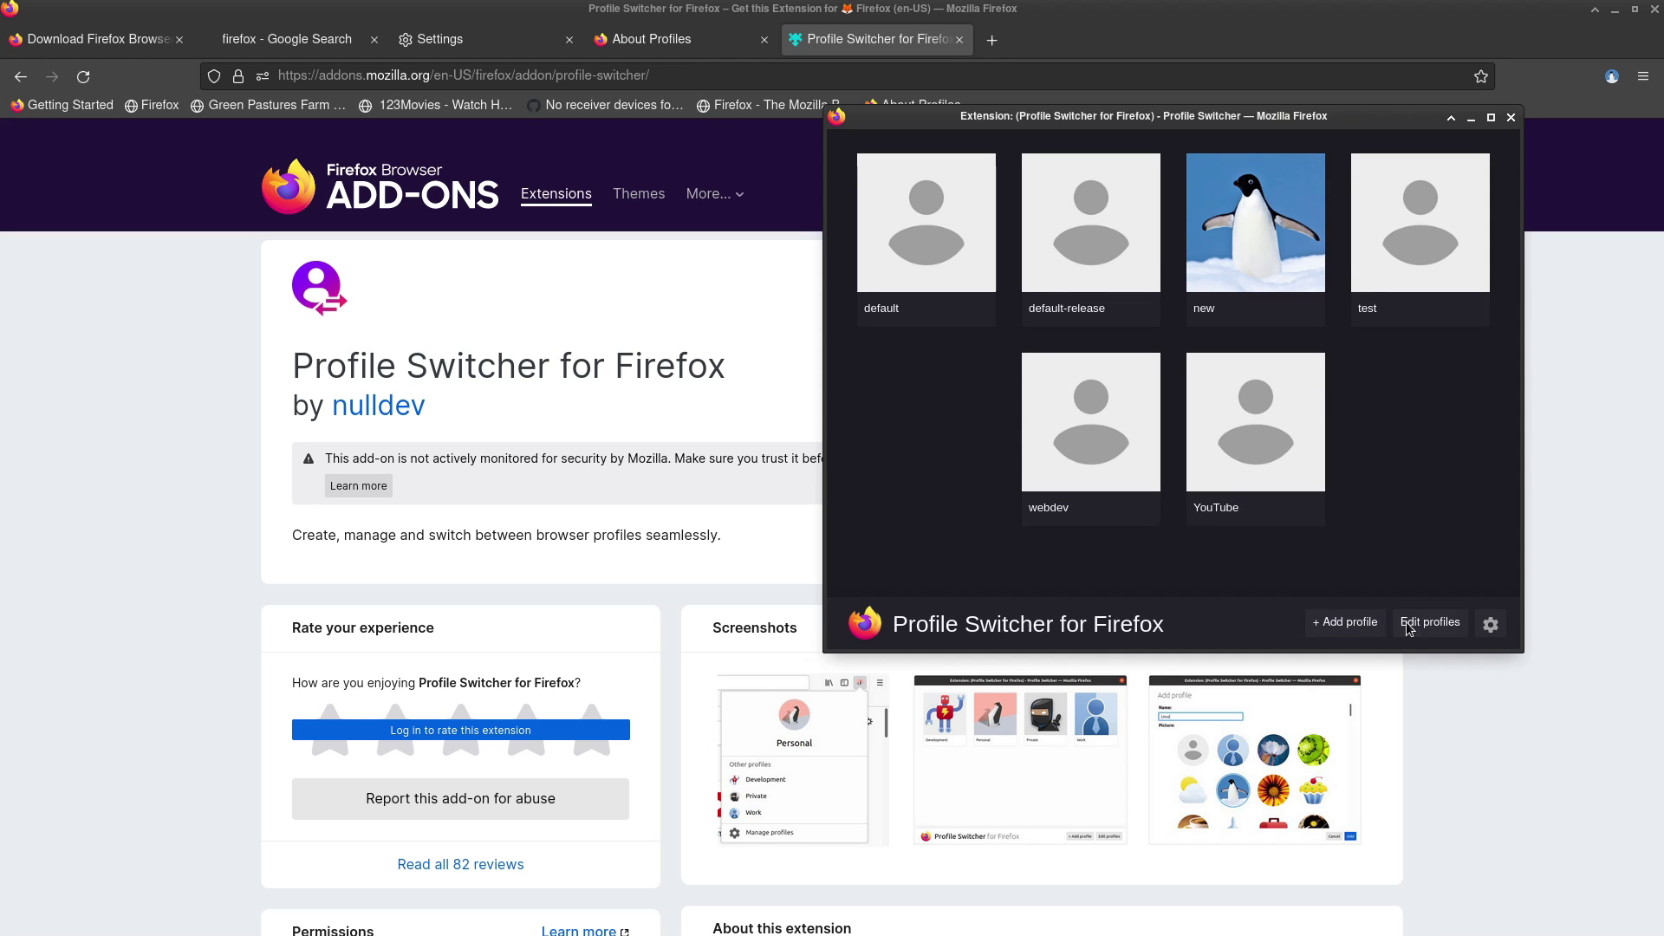
click(1430, 622)
click(1093, 446)
scroll(1098, 440, down, 10)
scroll(1098, 438, down, 10)
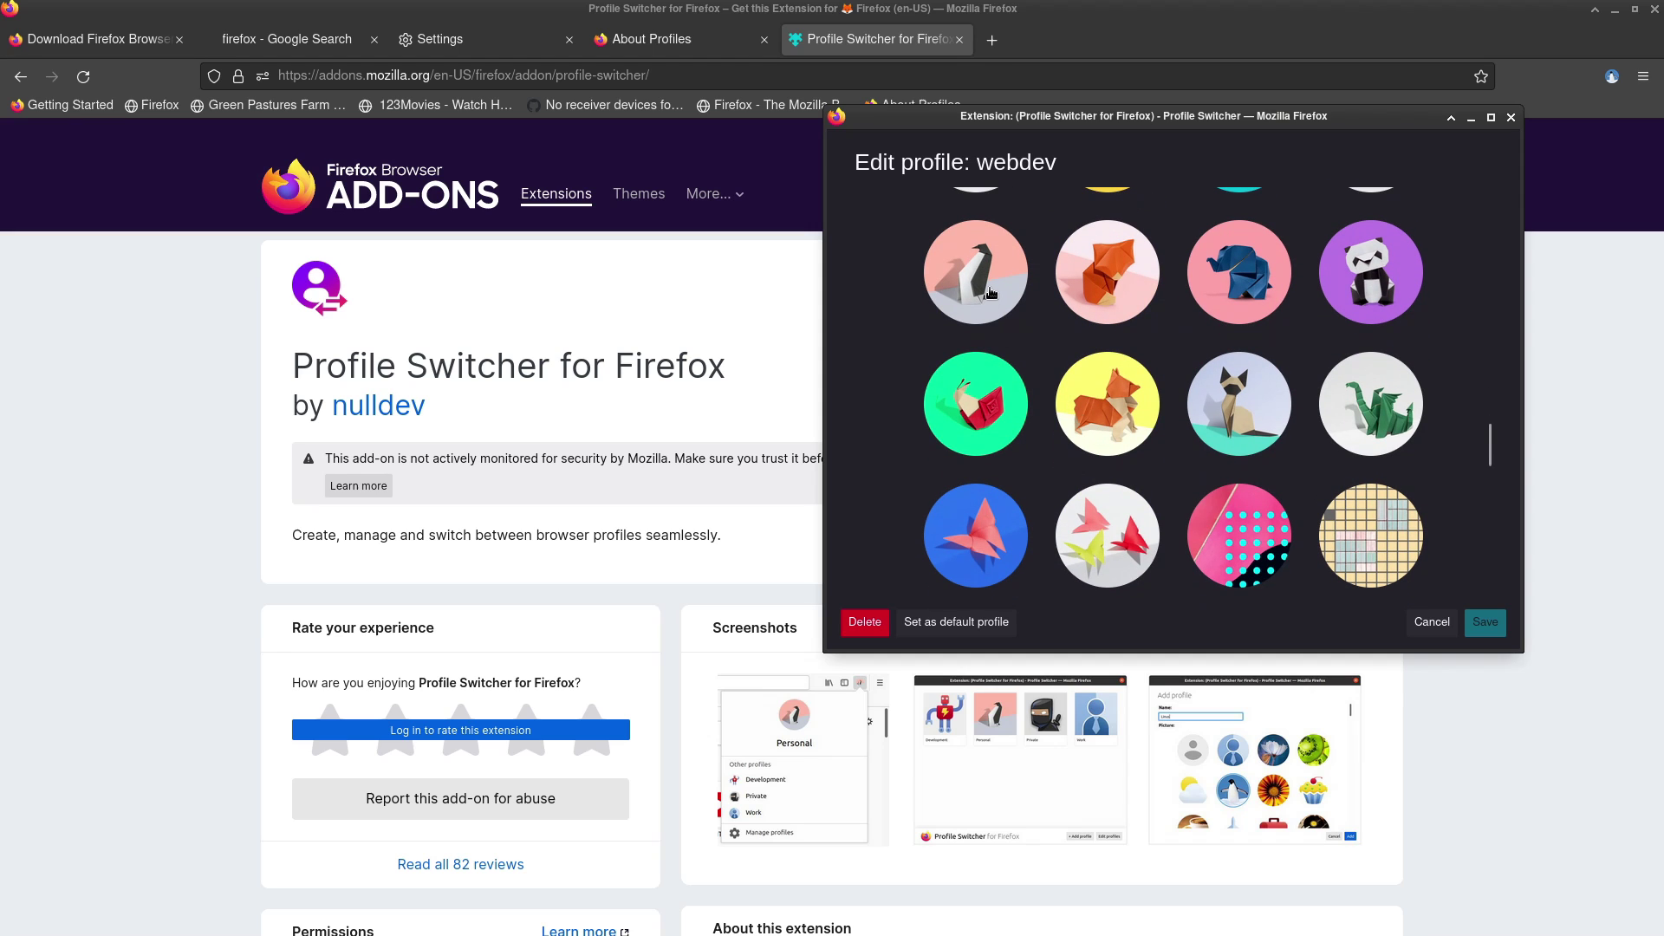
click(984, 299)
click(1486, 629)
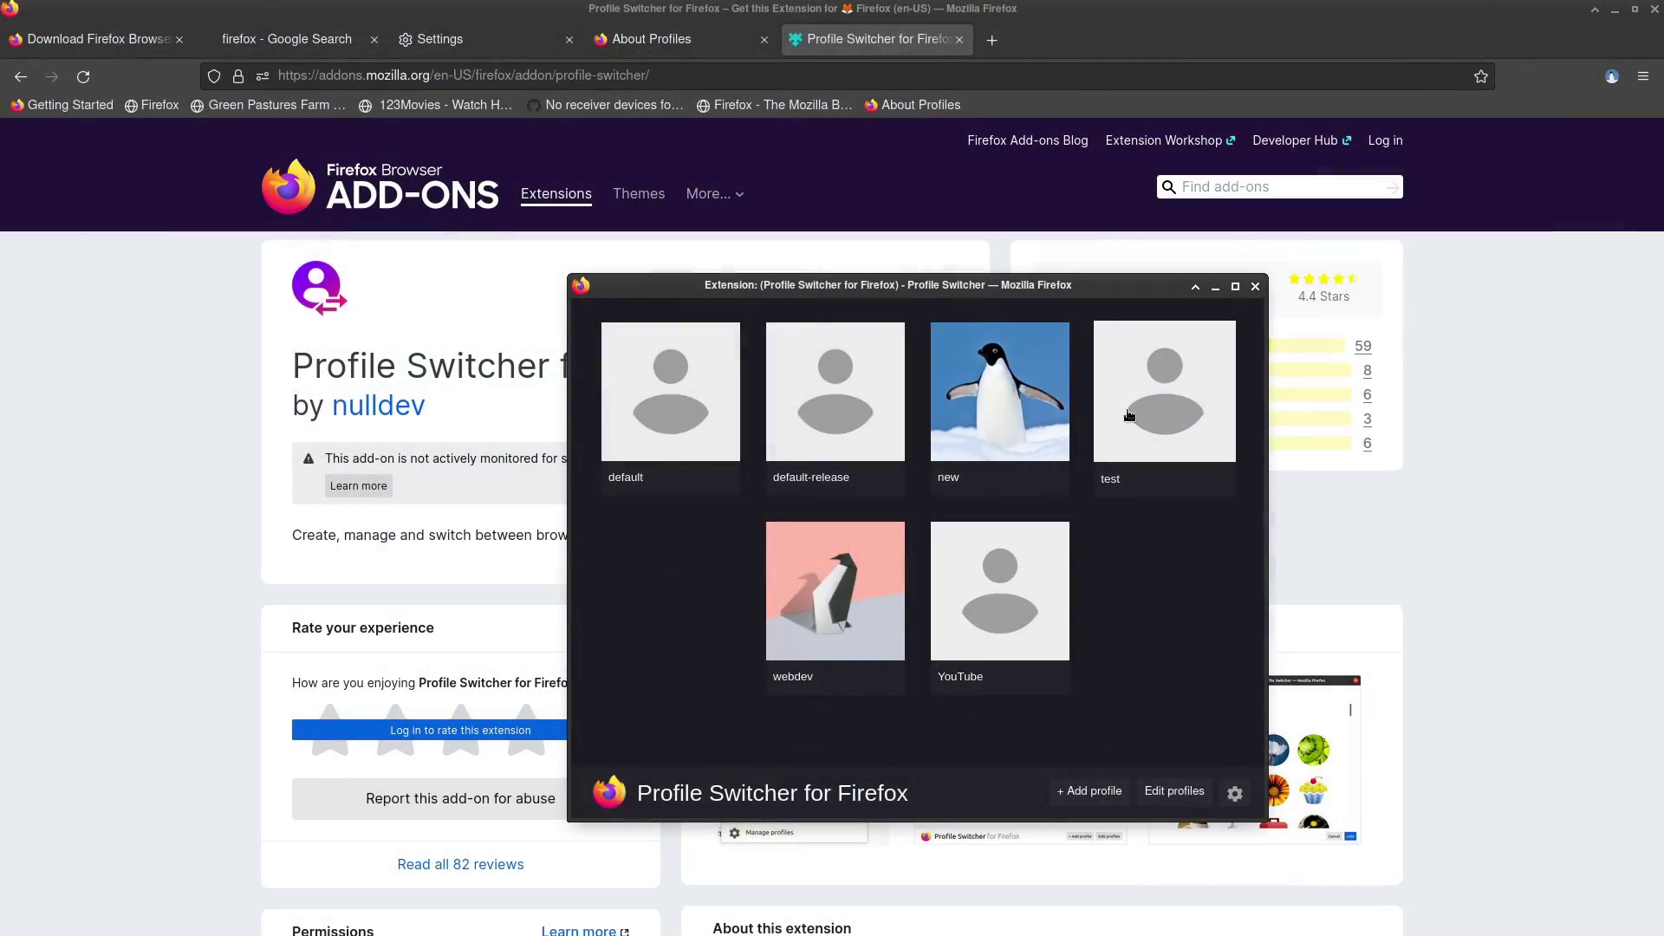
Step: Open the test profile's window from Profile Switcher and drag it to fill the screen
click(1133, 419)
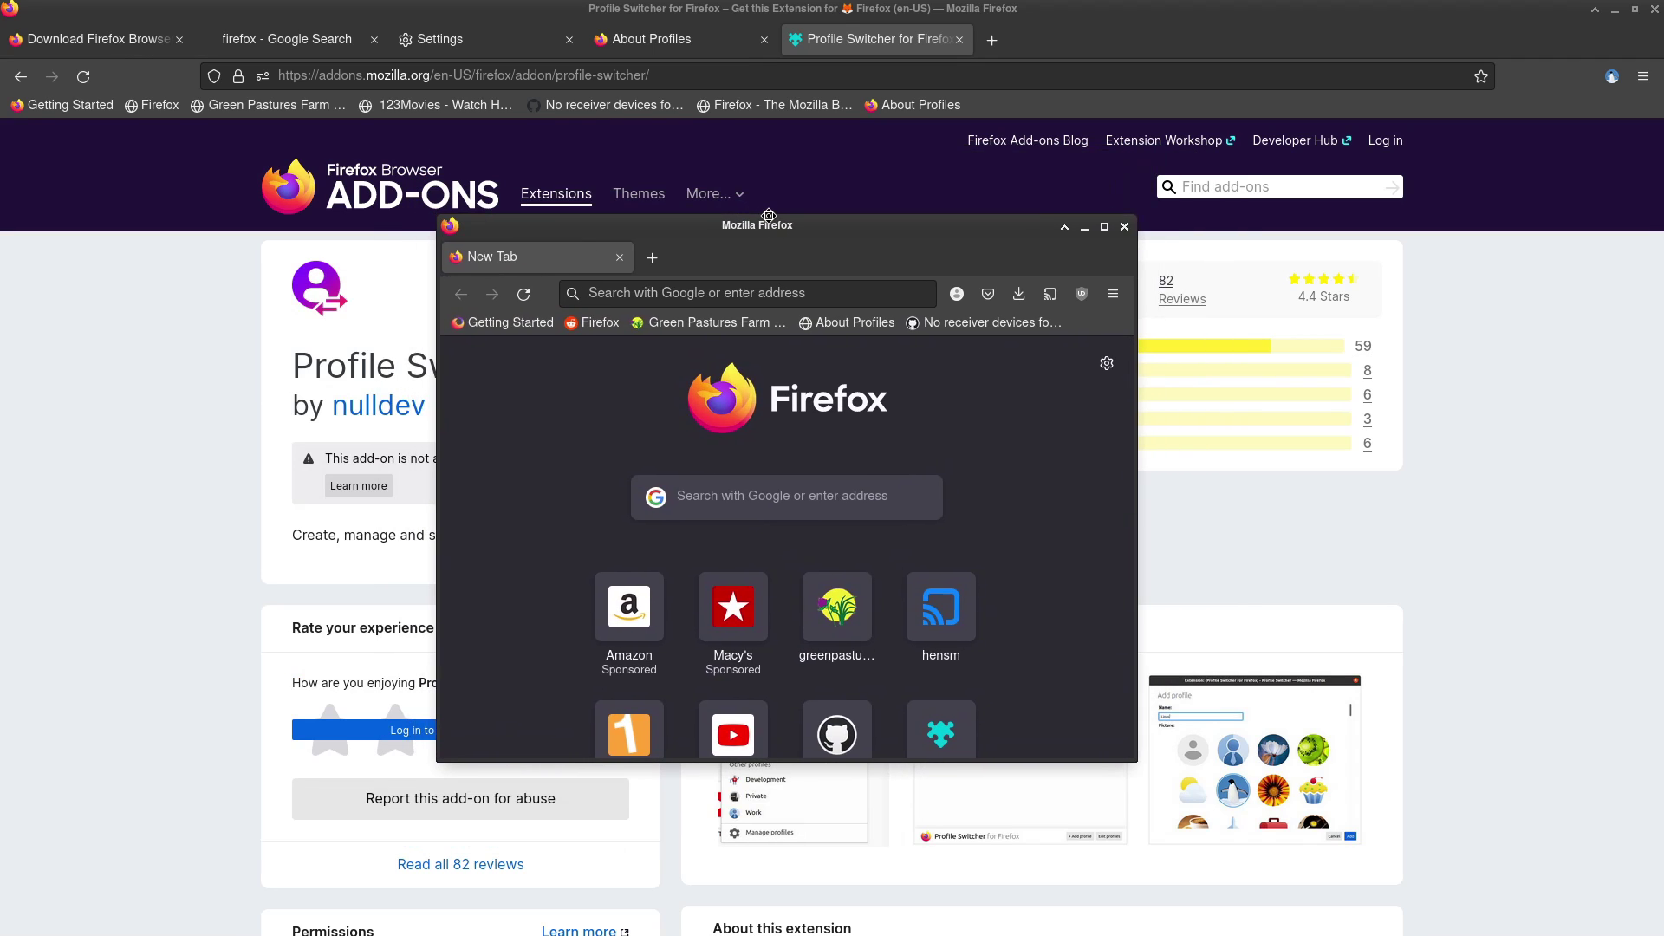
drag(769, 215, 260, 4)
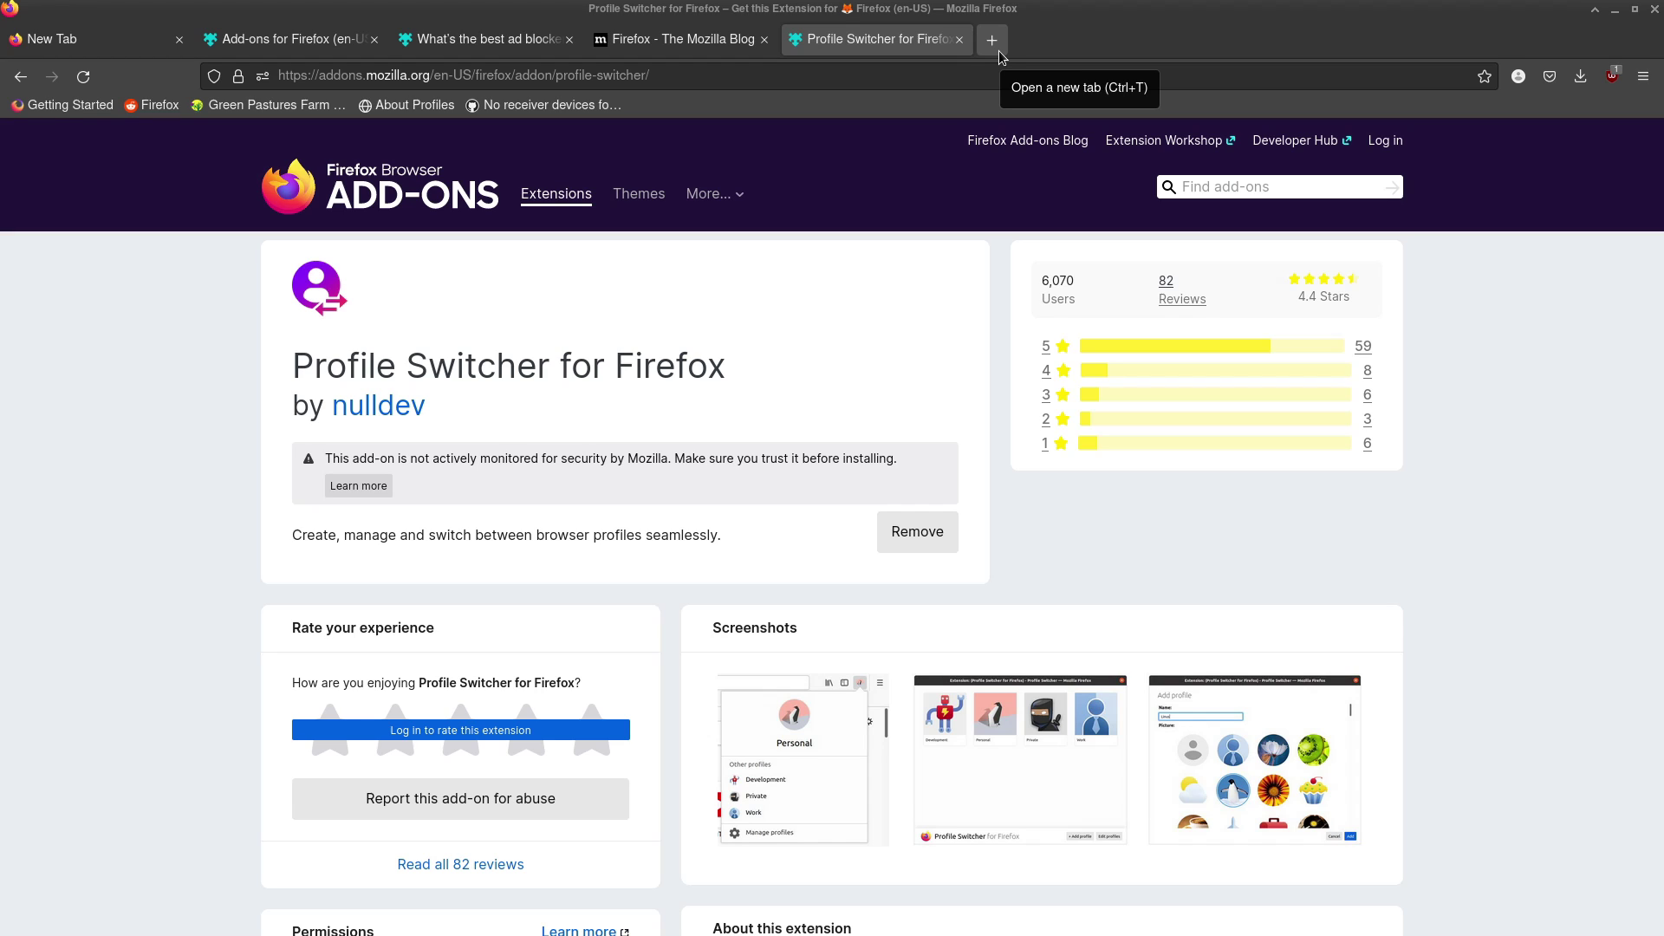
Step: Load the fx_cast page in a new tab from the pasted address
click(997, 50)
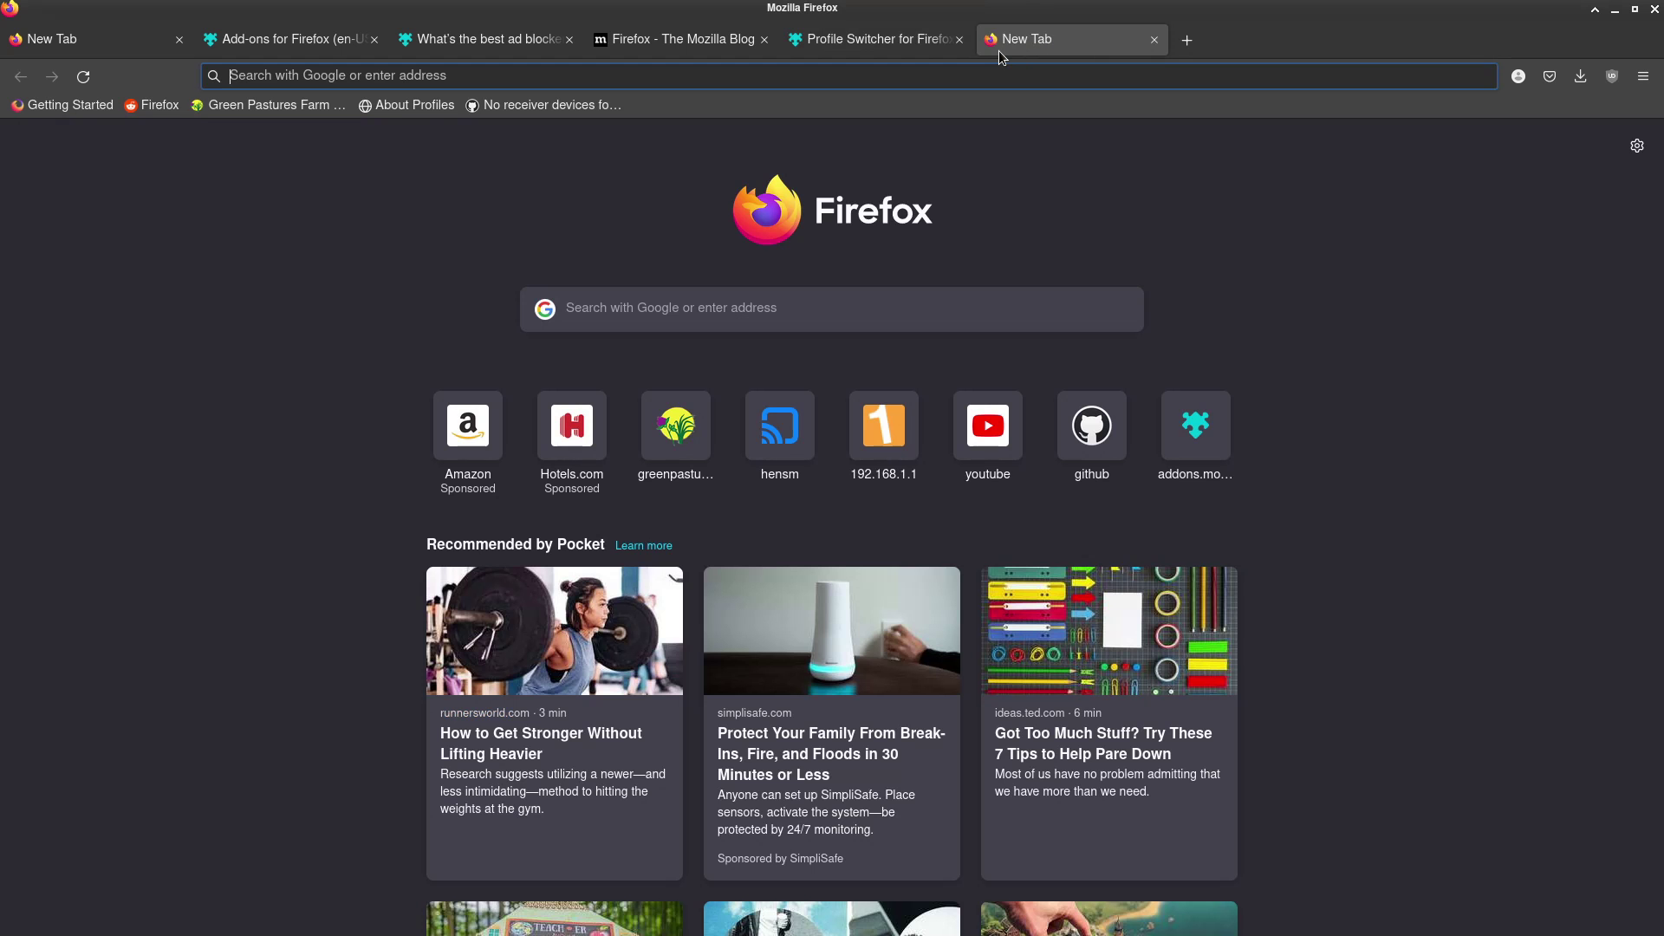
text(https://hensm.github.io/fx_cast/)
key(Return)
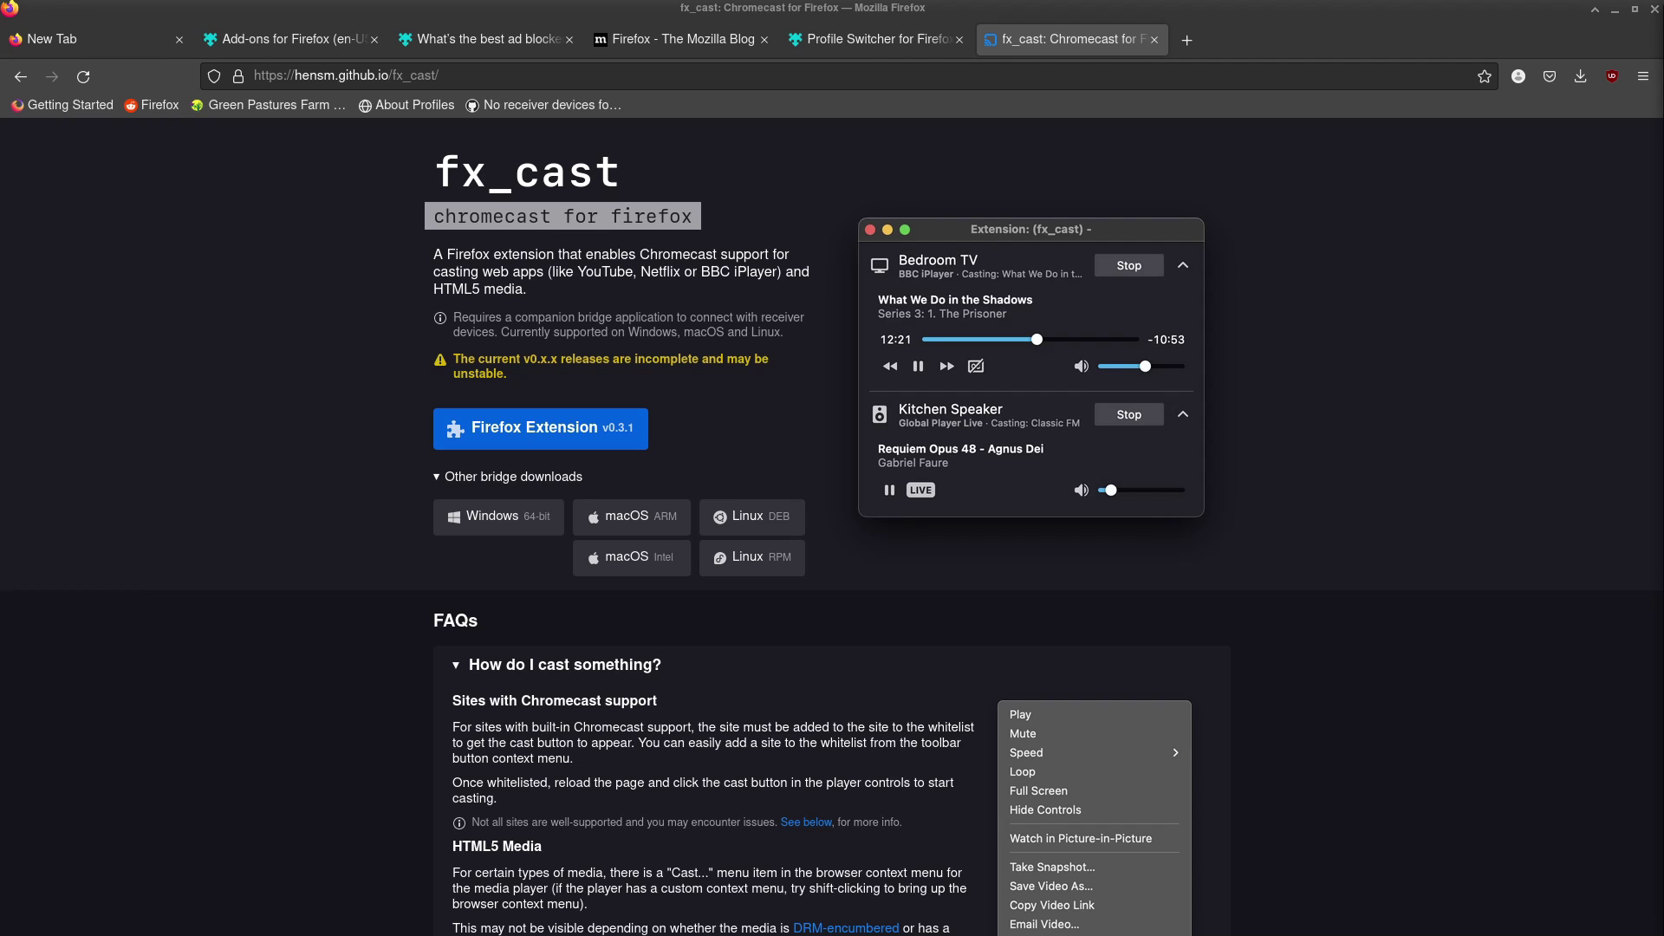
Step: Expand the 'Why aren't my devices being found?' FAQ answer
scroll(1171, 431, down, 5)
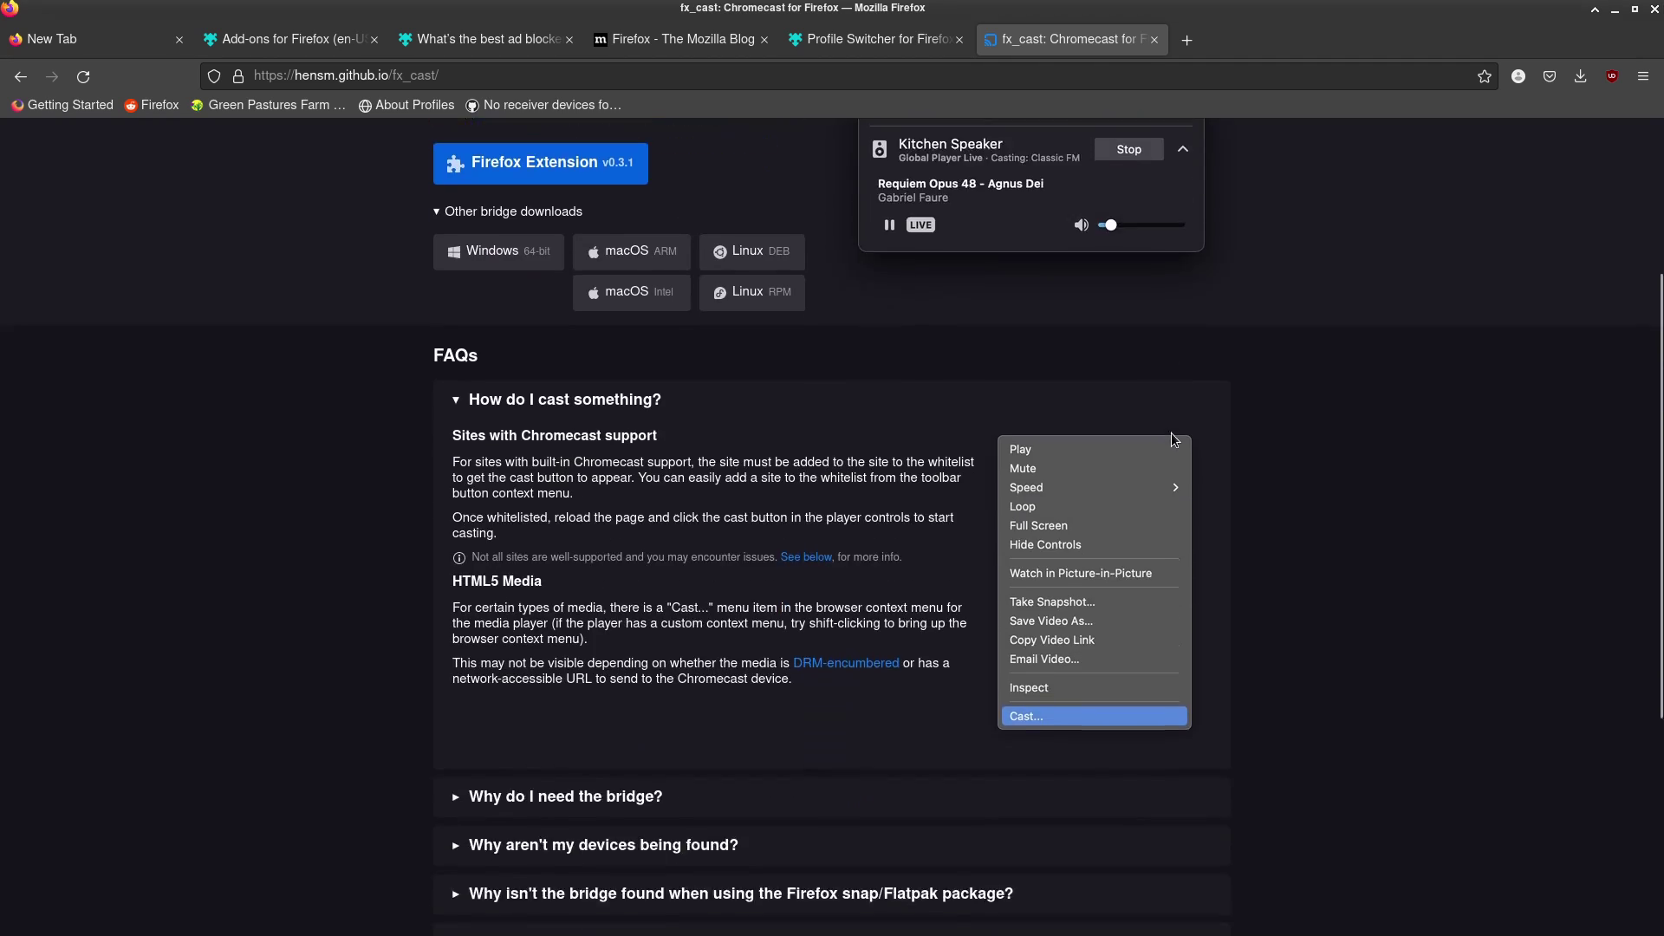
scroll(797, 508, down, 1)
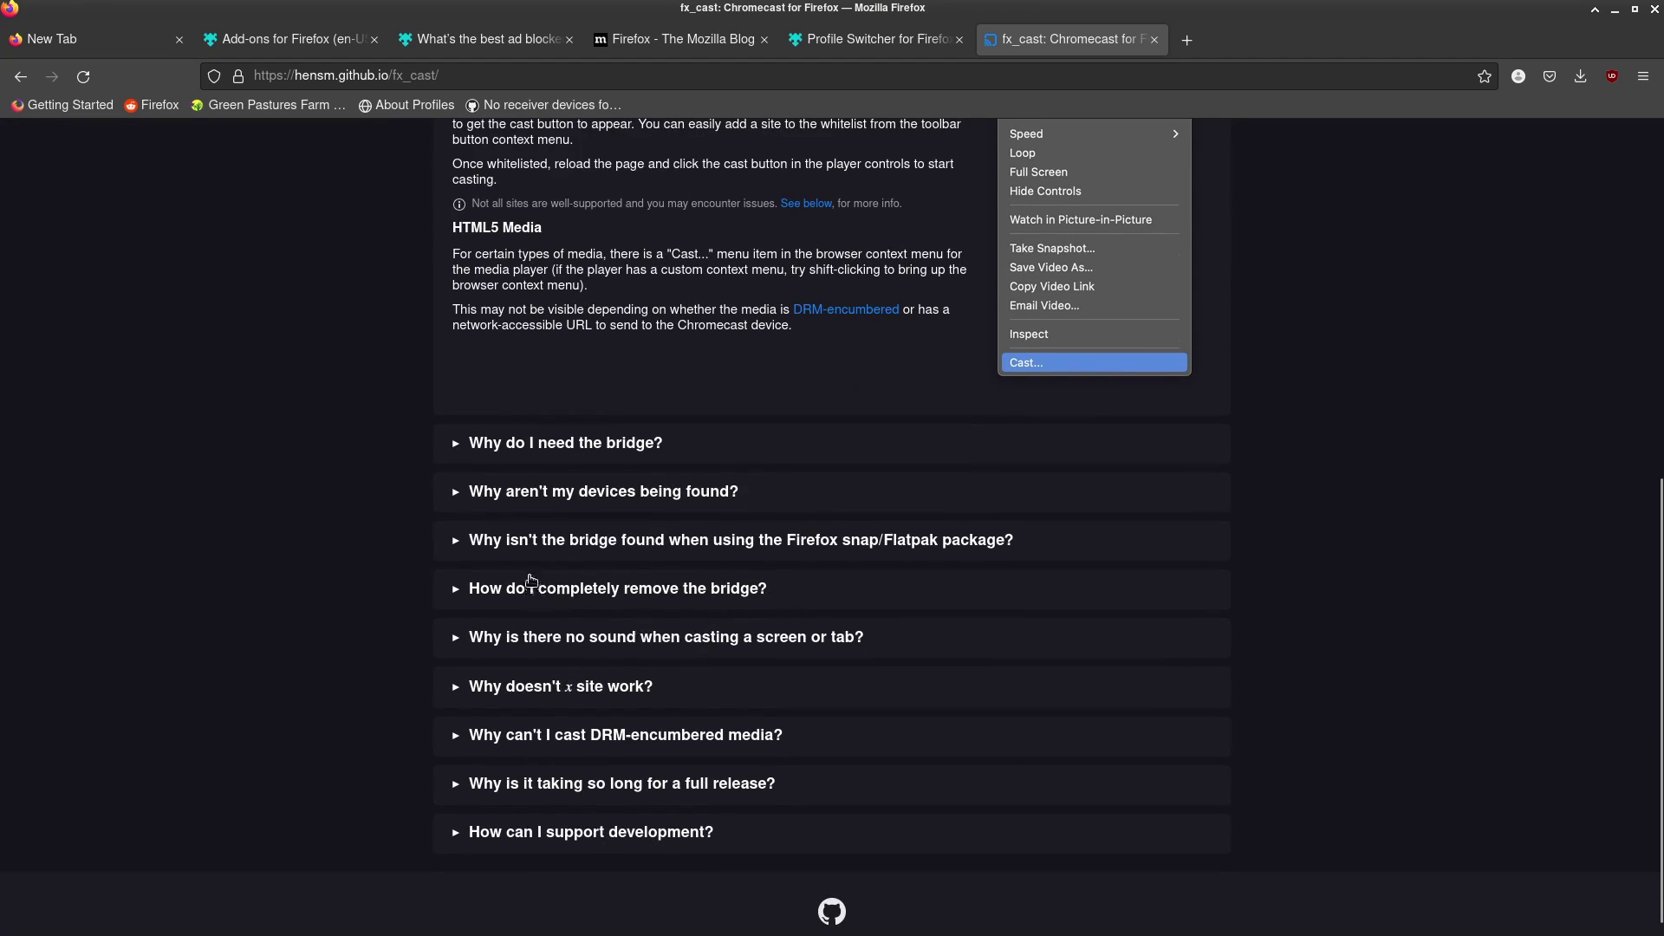
click(554, 505)
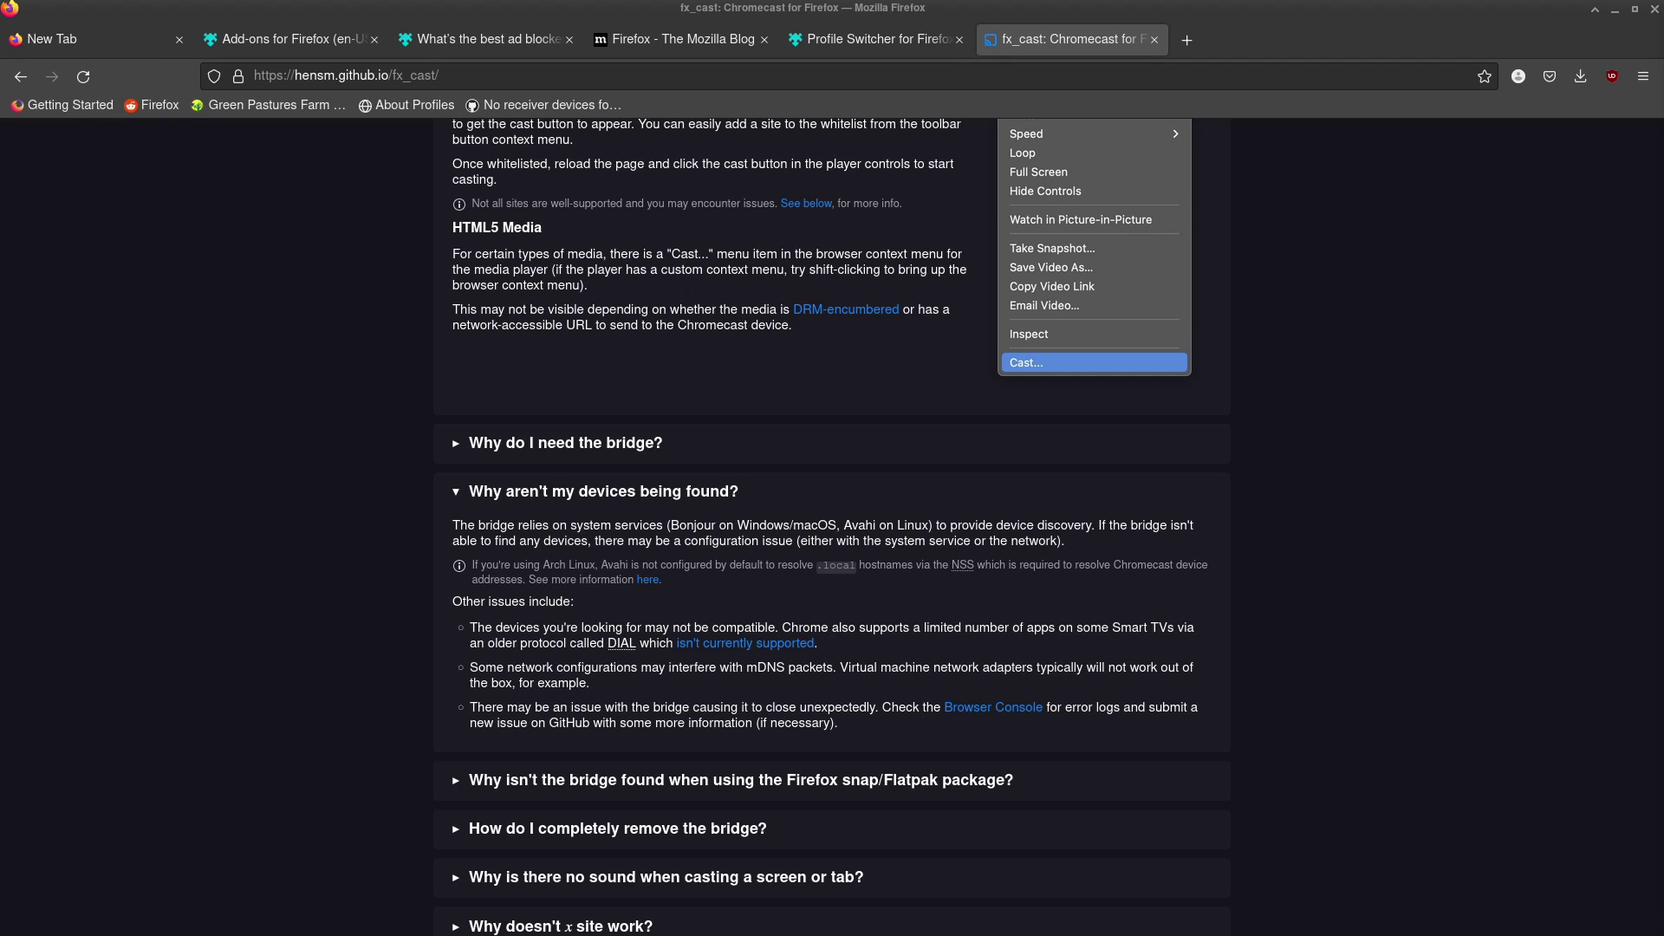
Step: Quit vim with :q! and reopen /etc/nsswitch.conf with sudo vim
key(alt+Tab)
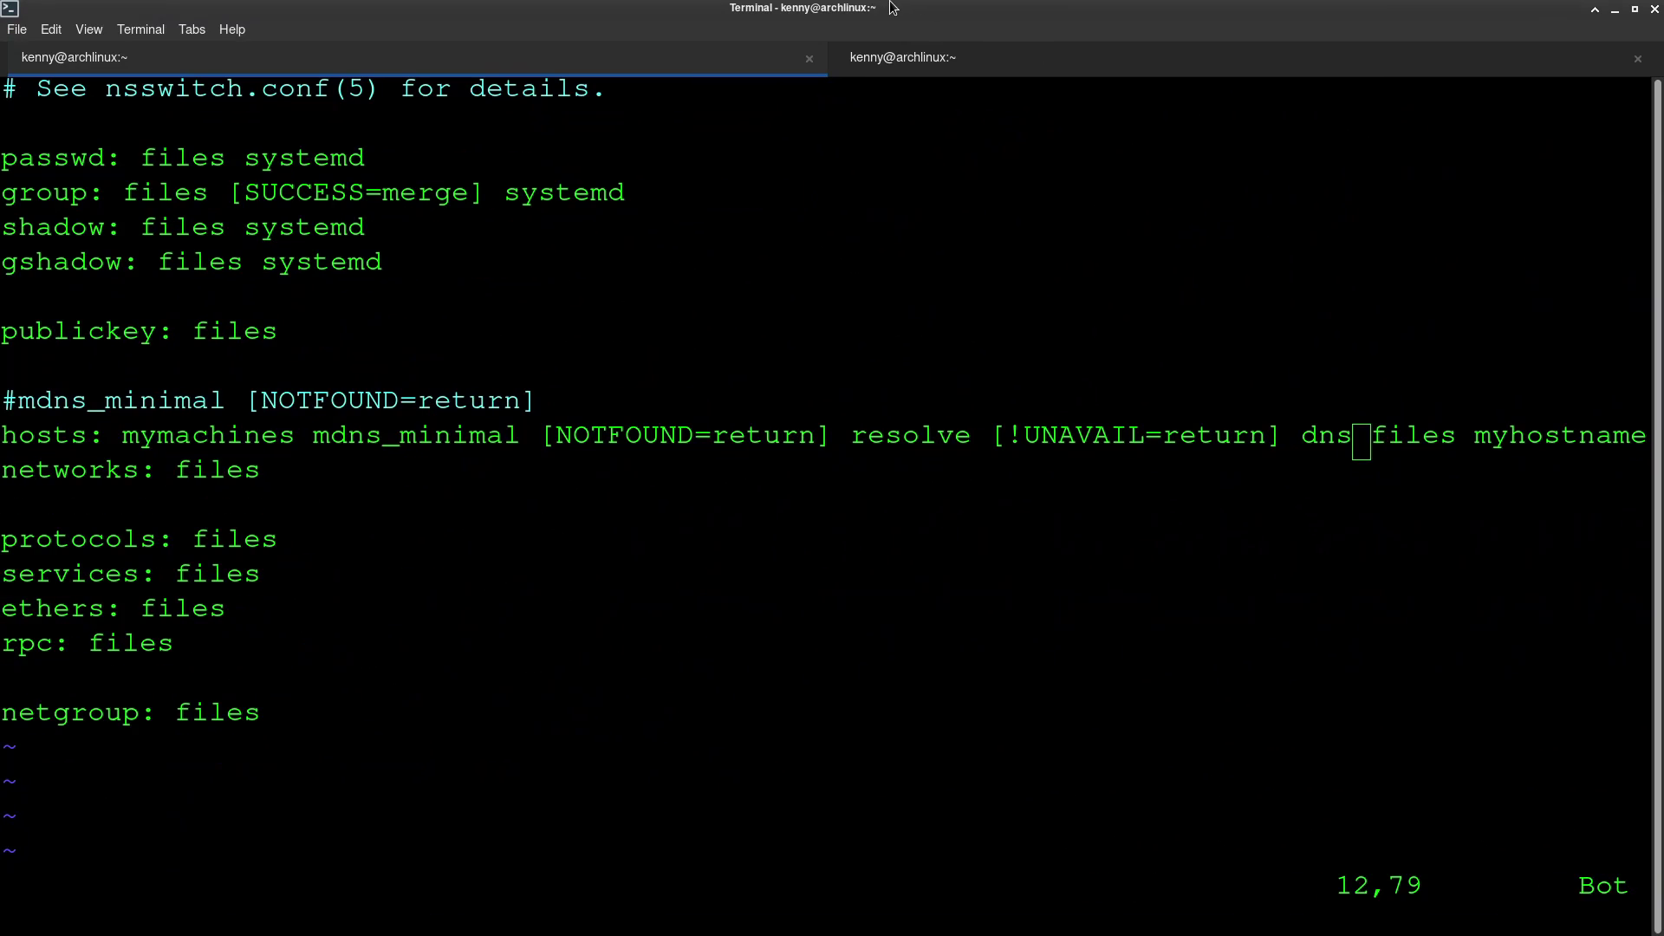
text(:q!)
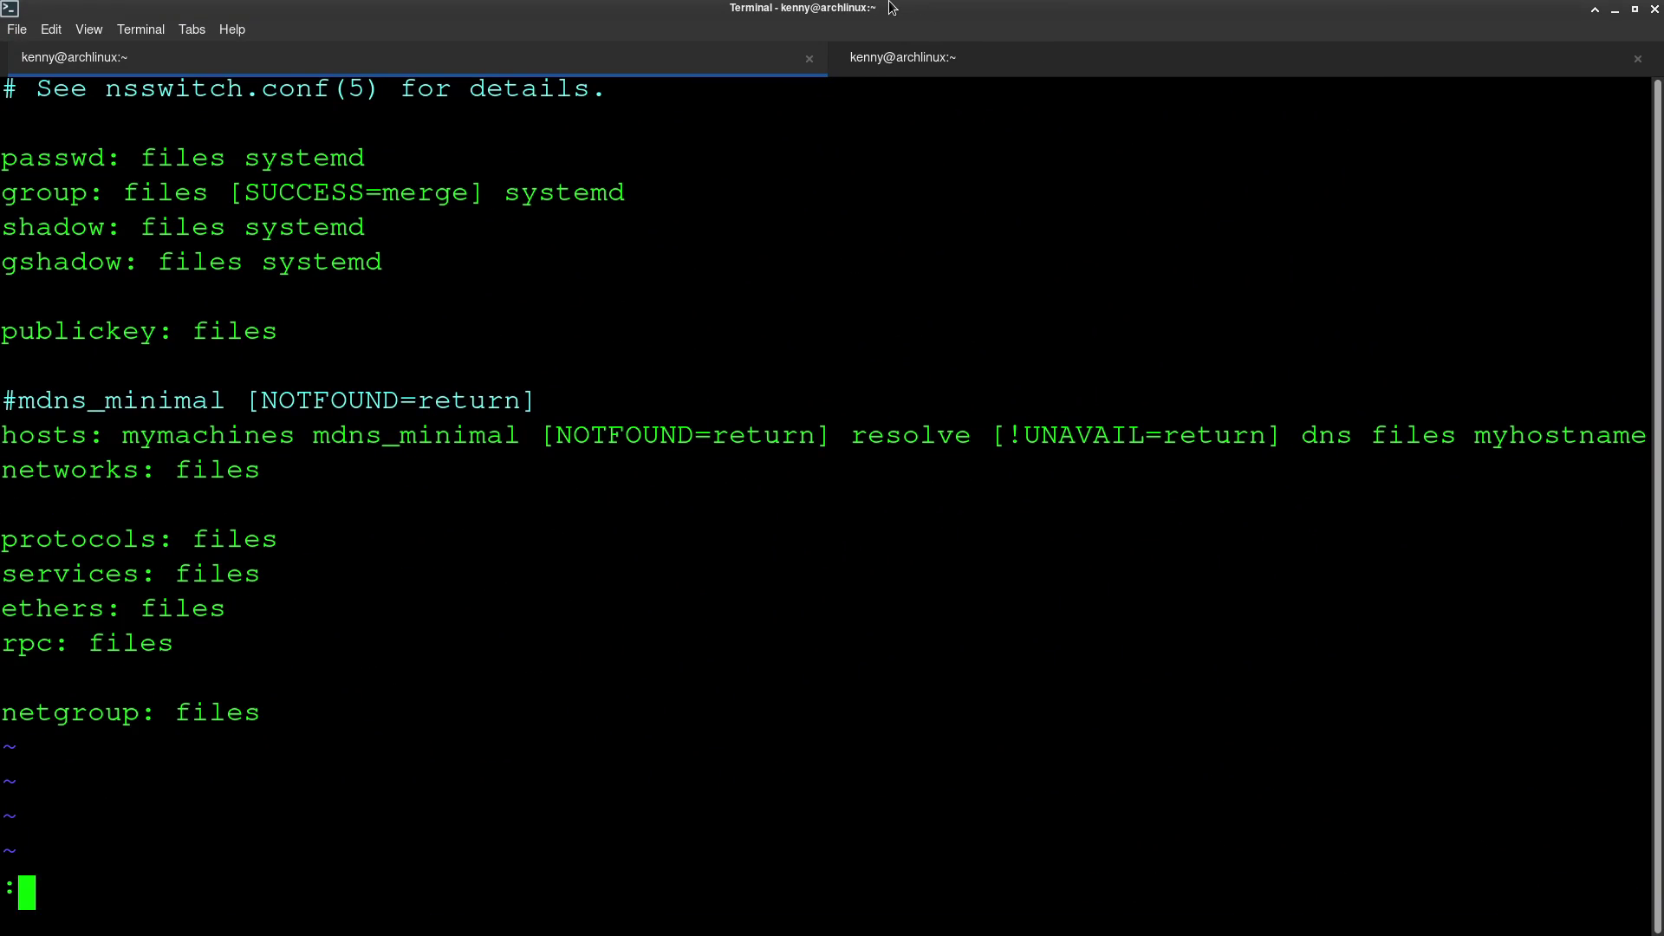
key(Return)
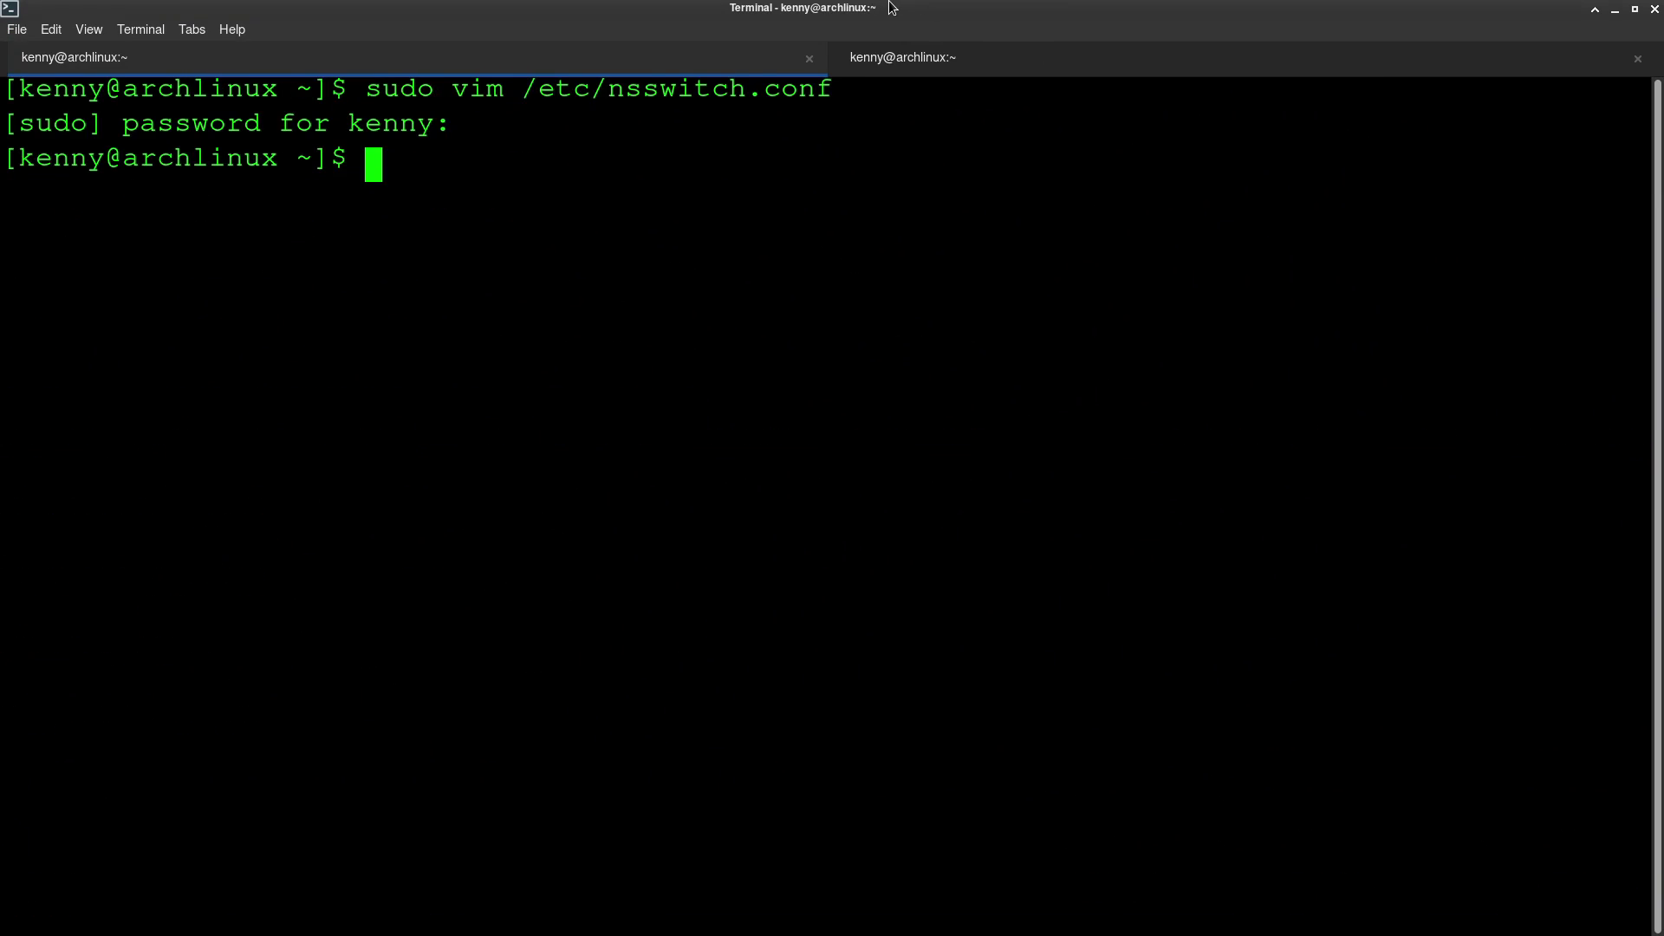
key(Up)
key(Return)
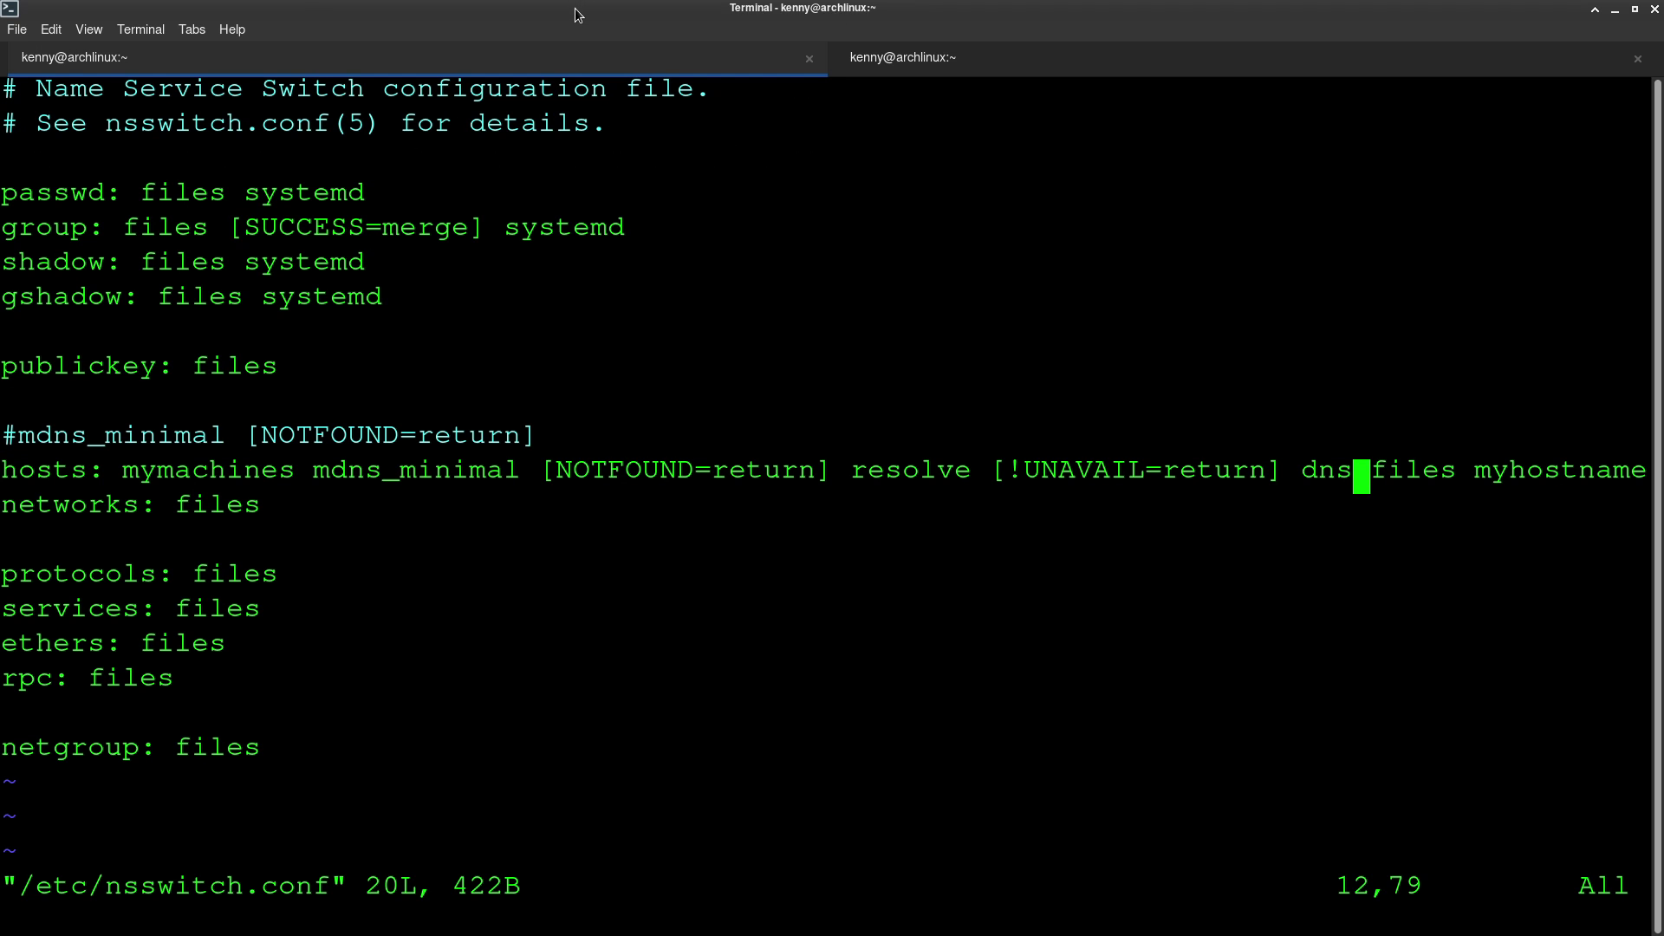
Step: Delete the commented #mdns_minimal line from nsswitch.conf
key(k)
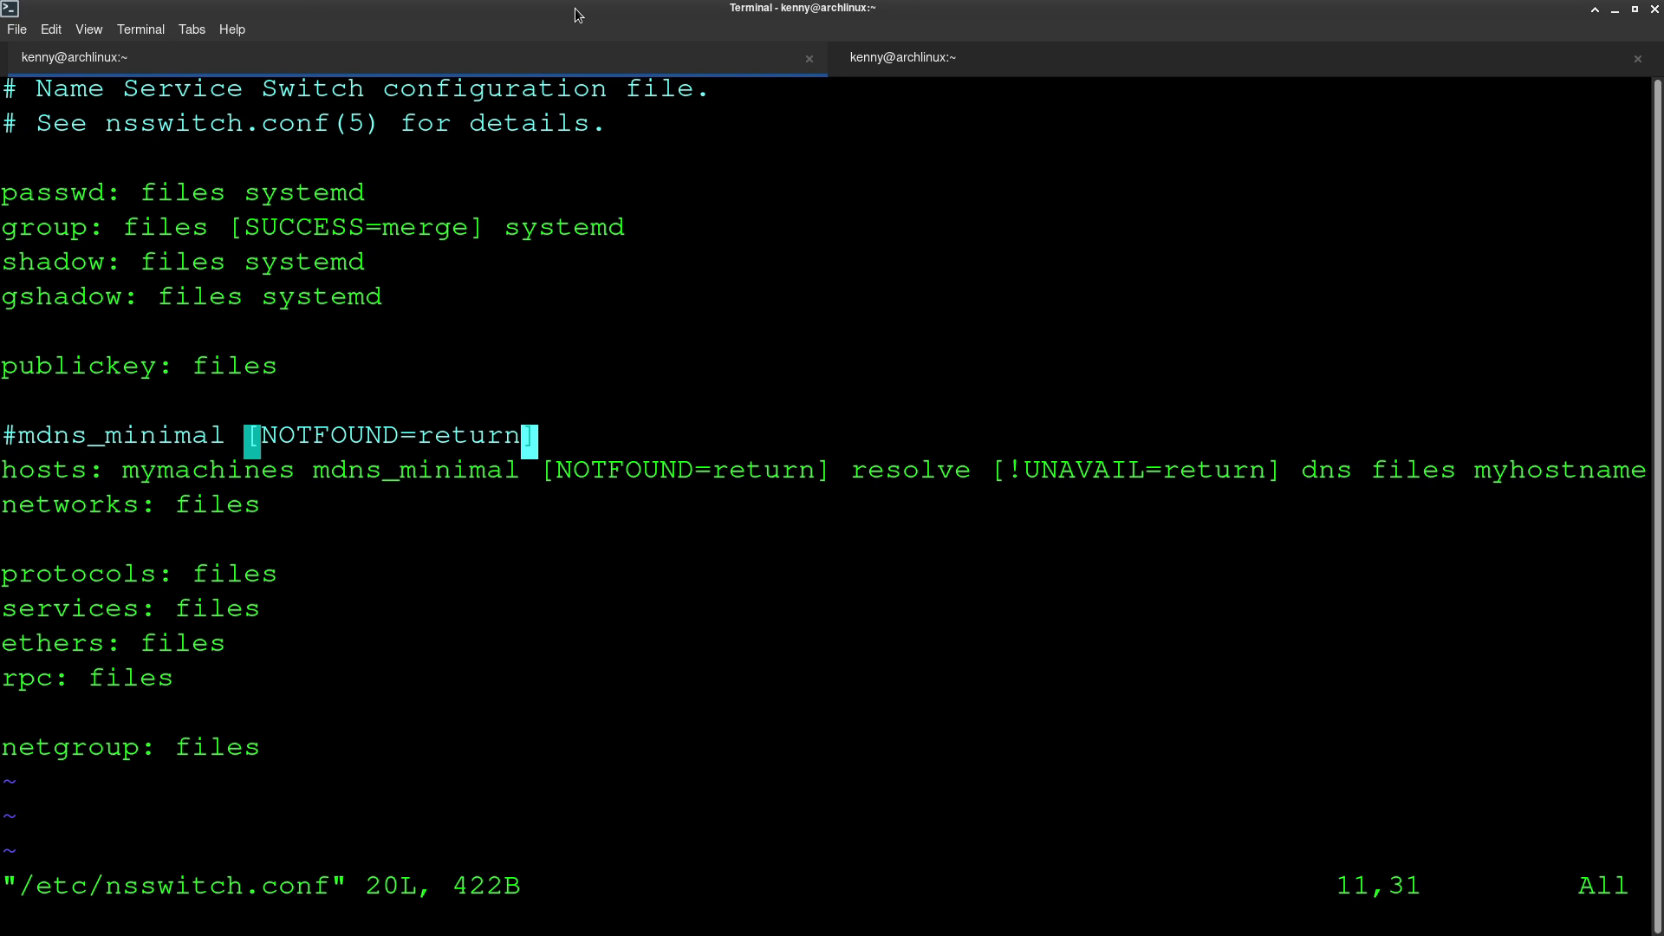
key(d)
key(d)
key(u)
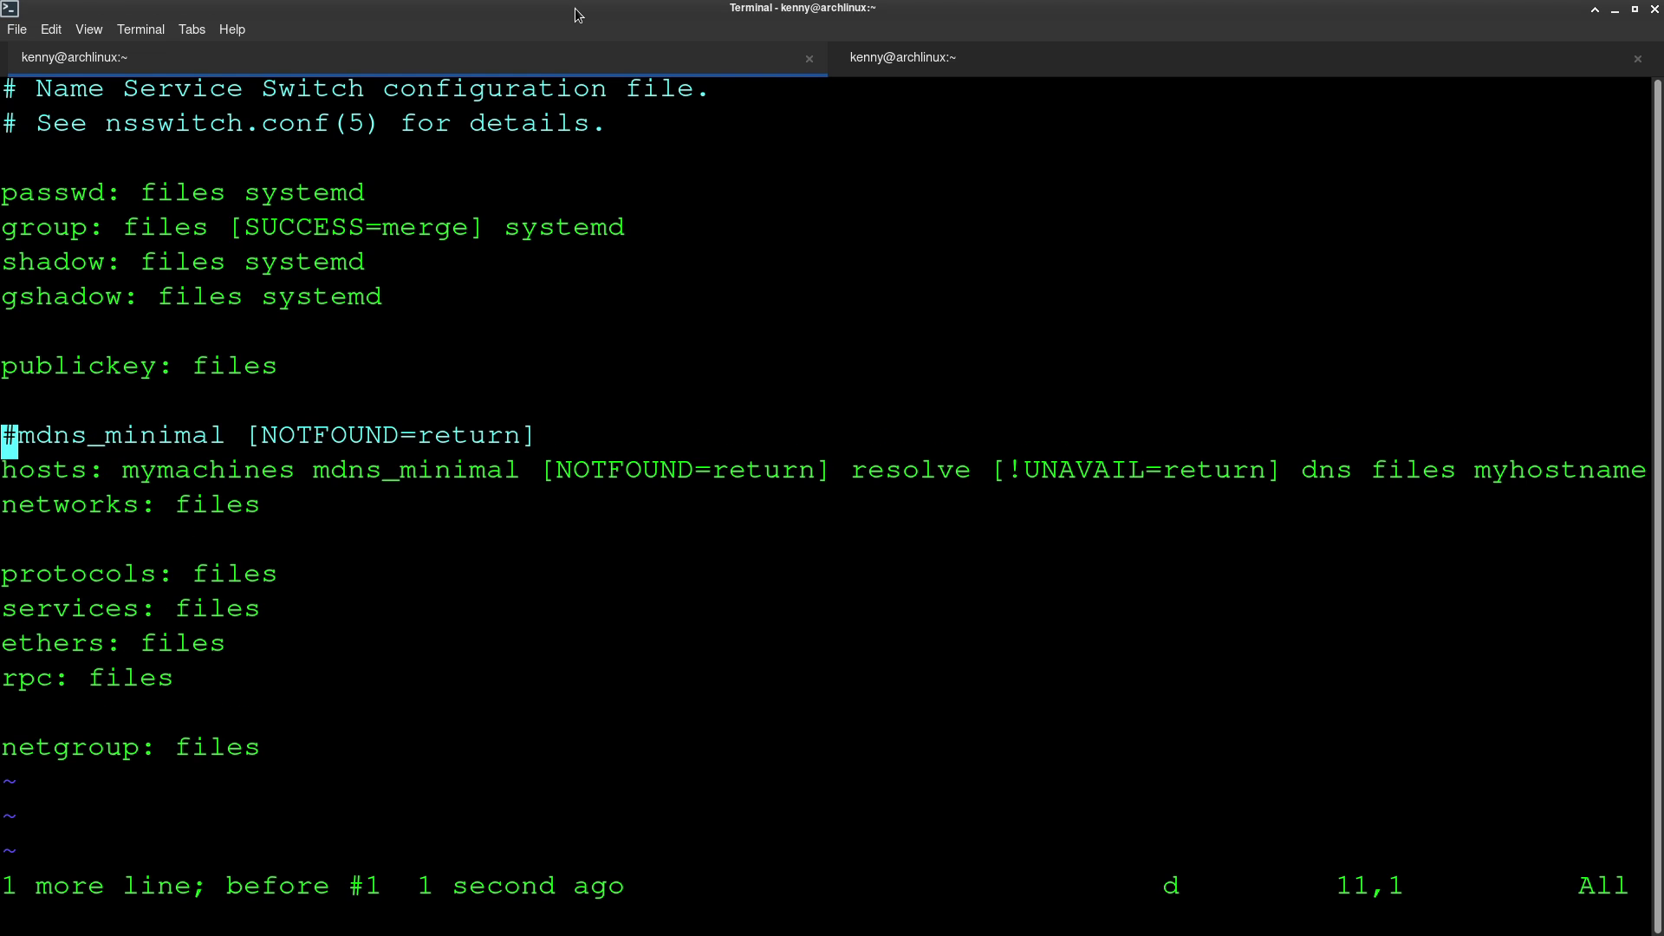
key(d)
key(d)
Step: Move the cursor along the hosts line through mdns_minimal, NOTFOUND and UNAVAIL
key(Right)
key(Right)
key(Right)
key(Right)
key(Right)
key(Right)
key(Right)
key(Left)
key(Left)
key(Right)
key(Right)
key(Right)
key(Right)
key(Right)
key(Right)
key(Right)
key(Right)
key(Right)
key(Right)
key(Right)
key(Right)
key(Left)
key(Left)
key(Right)
key(Right)
key(Right)
key(Right)
key(Right)
key(Right)
key(Right)
key(Right)
key(Right)
key(Right)
key(Right)
key(Right)
key(Right)
key(Right)
key(Right)
key(Right)
key(Right)
key(Right)
key(Right)
key(Right)
key(Right)
key(Right)
key(Right)
key(Right)
key(Right)
key(Right)
key(Right)
key(Right)
key(Right)
key(Right)
key(Right)
key(Right)
key(Right)
key(Right)
key(Right)
key(Right)
key(Right)
key(Right)
key(Right)
key(Right)
key(Right)
key(Right)
key(Right)
key(Right)
key(Right)
key(Right)
key(Left)
key(Left)
key(Left)
key(Left)
key(Left)
key(Left)
key(Left)
key(Left)
key(Left)
key(Left)
key(Left)
key(Left)
key(Left)
key(Left)
key(Left)
key(Left)
key(Left)
key(Left)
key(Left)
key(Left)
key(Left)
key(Left)
key(Left)
key(Left)
key(Left)
key(Left)
key(Left)
key(Left)
key(Right)
key(Right)
key(Right)
key(Right)
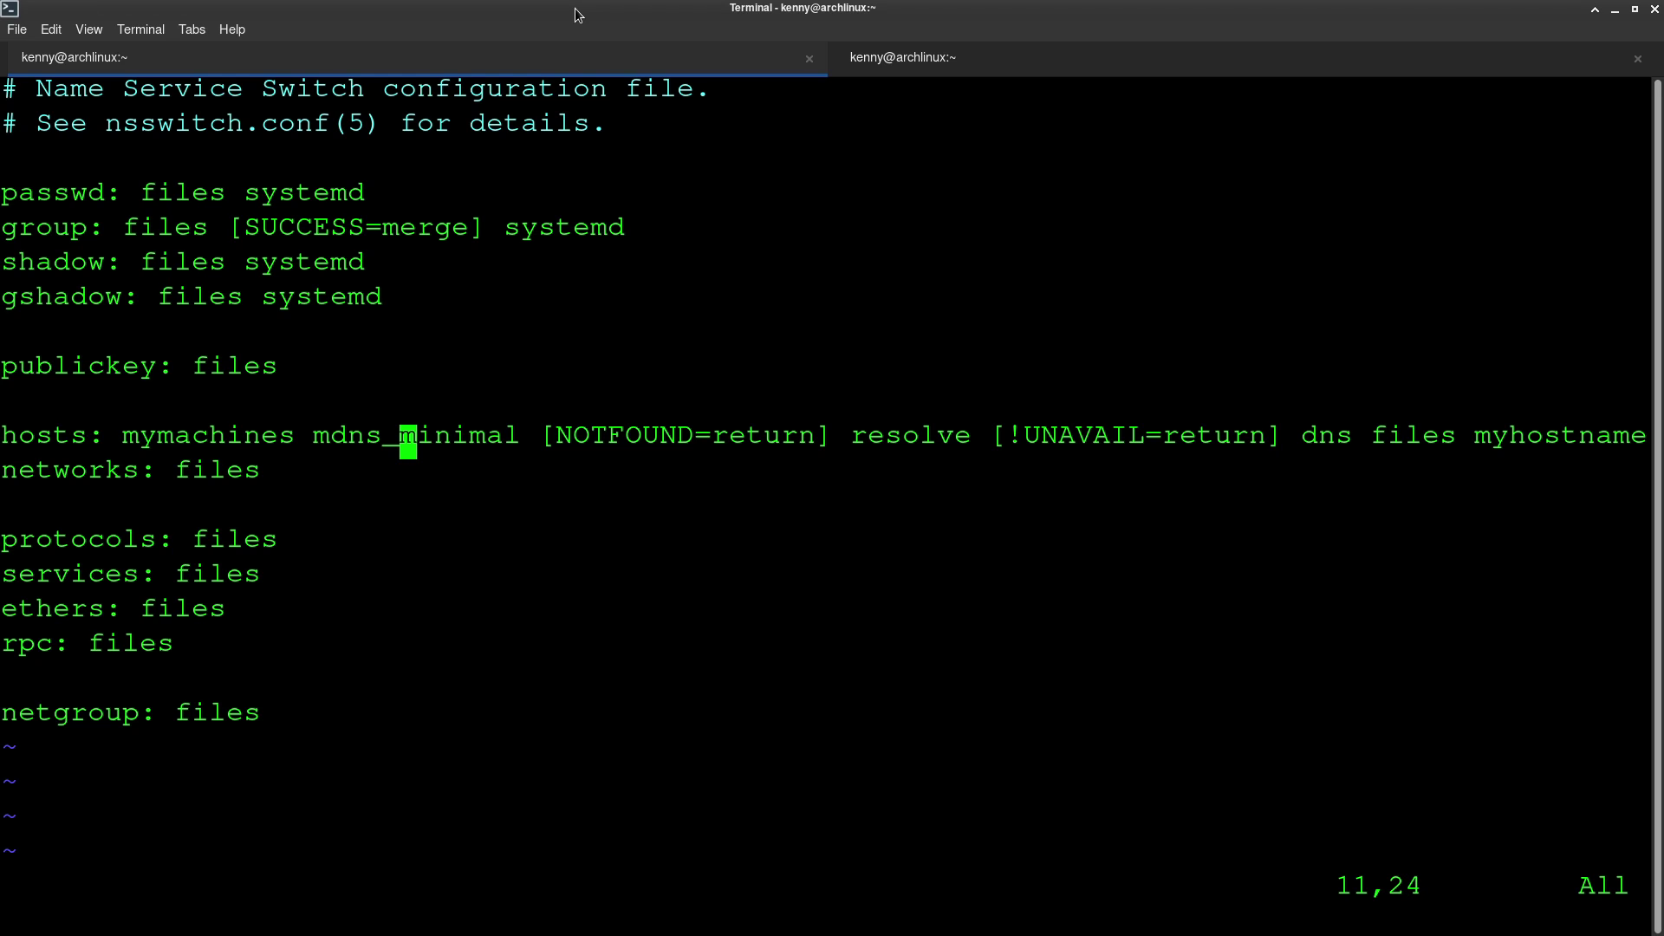
key(Left)
key(Left)
key(Right)
key(Right)
key(Left)
key(Left)
key(Left)
key(Left)
key(Left)
key(Left)
key(Left)
key(Left)
key(Left)
key(Left)
key(Left)
key(Left)
key(Right)
key(Right)
key(Right)
key(Right)
key(Right)
key(Right)
key(Right)
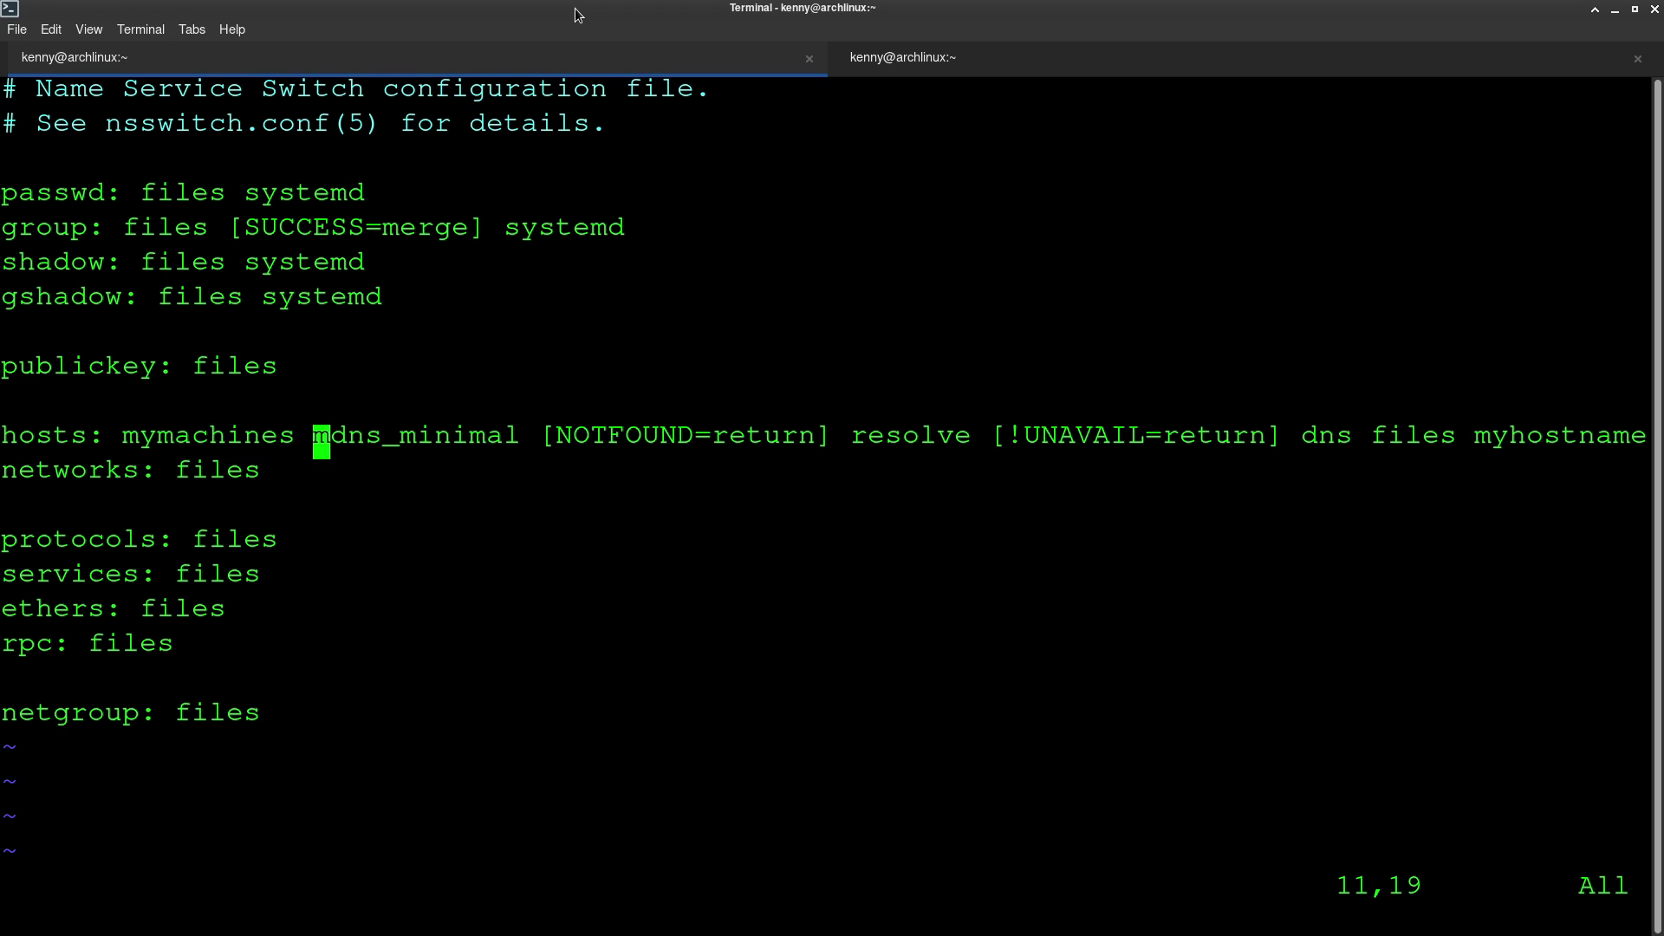
Step: Save nsswitch.conf and exit vim with :wq
text(:q)
key(BackSpace)
text(wq)
key(Return)
Step: Install the fx_cast Firefox extension from its project page, approving its permissions
click(1046, 62)
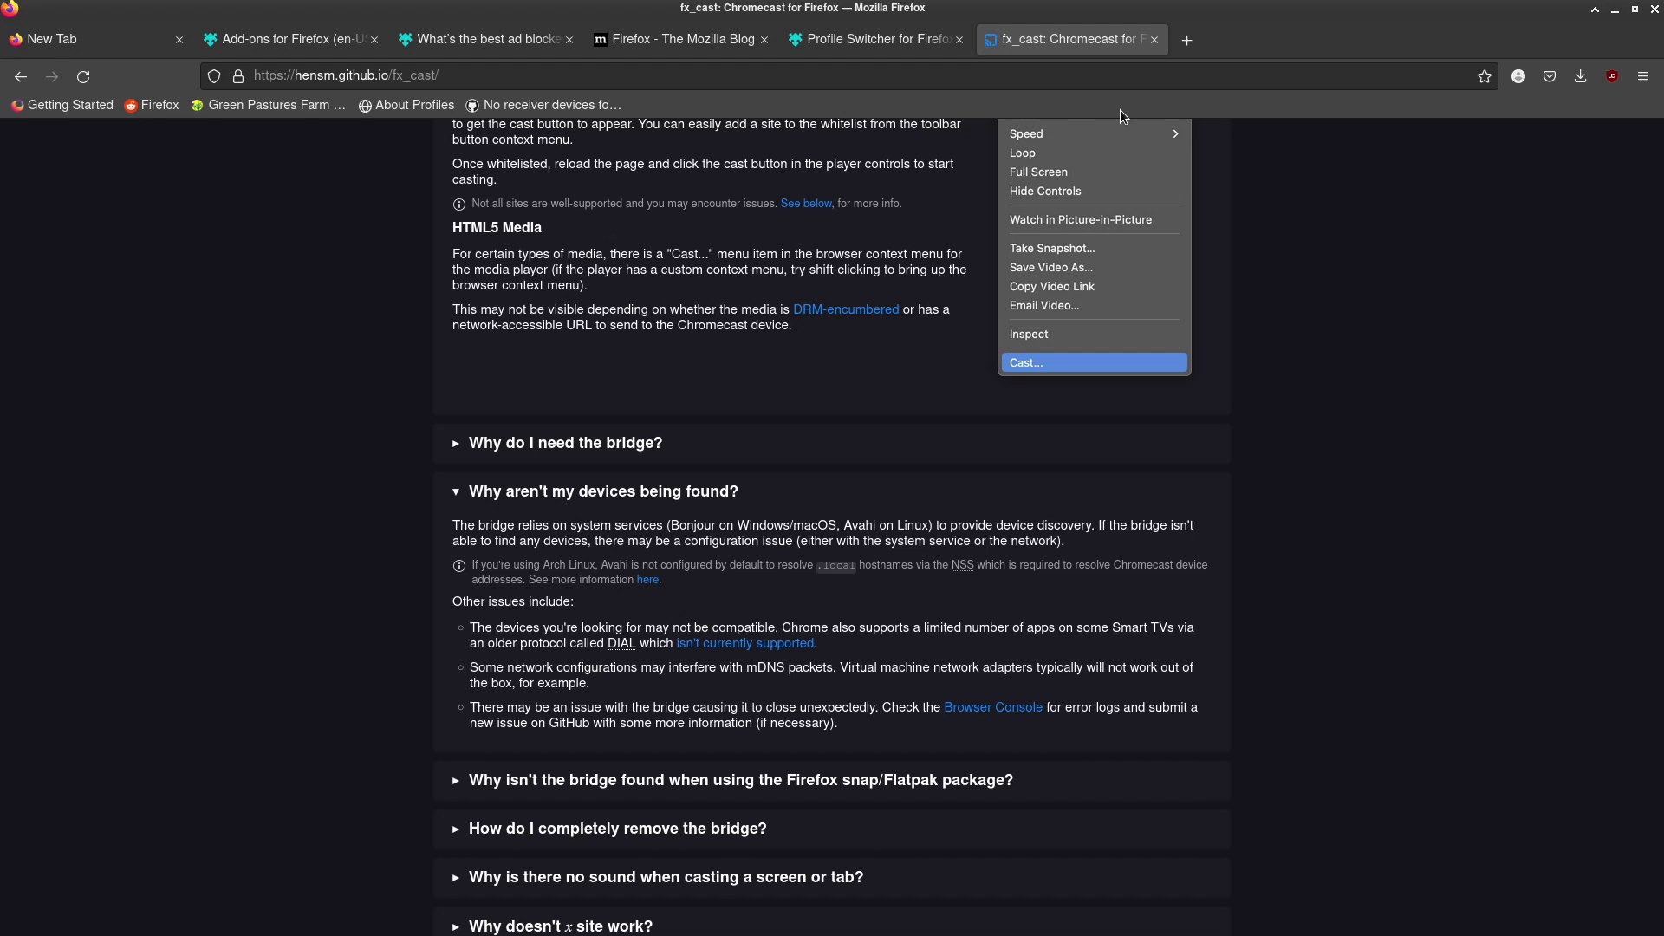
scroll(296, 320, up, 10)
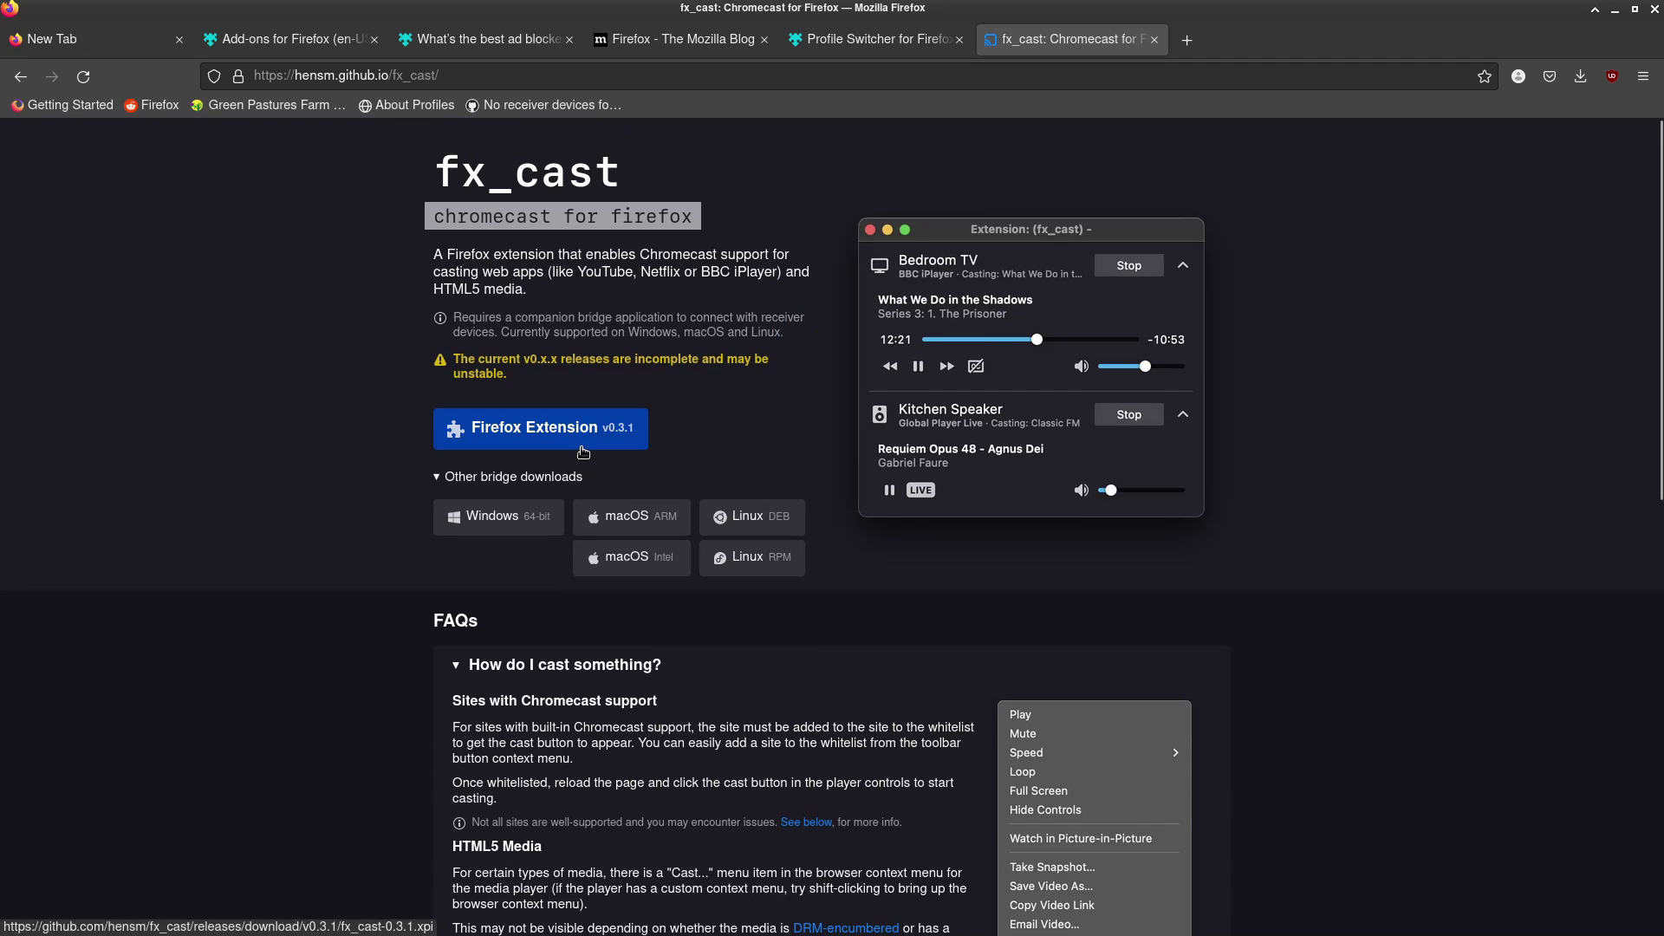
click(583, 451)
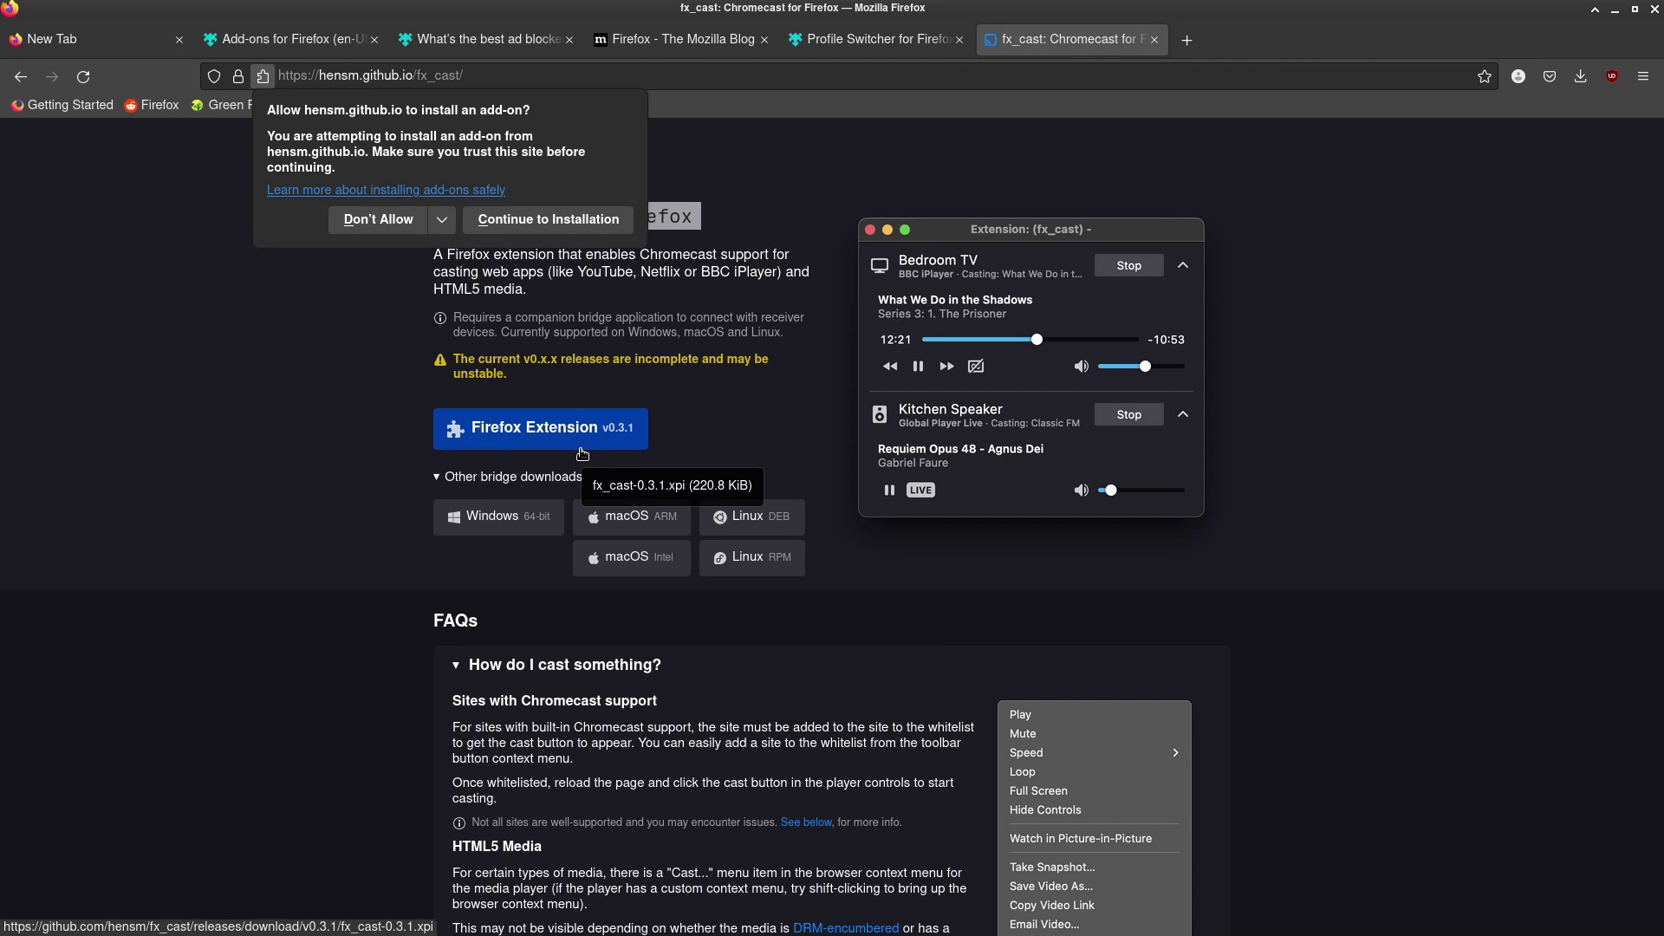
click(572, 223)
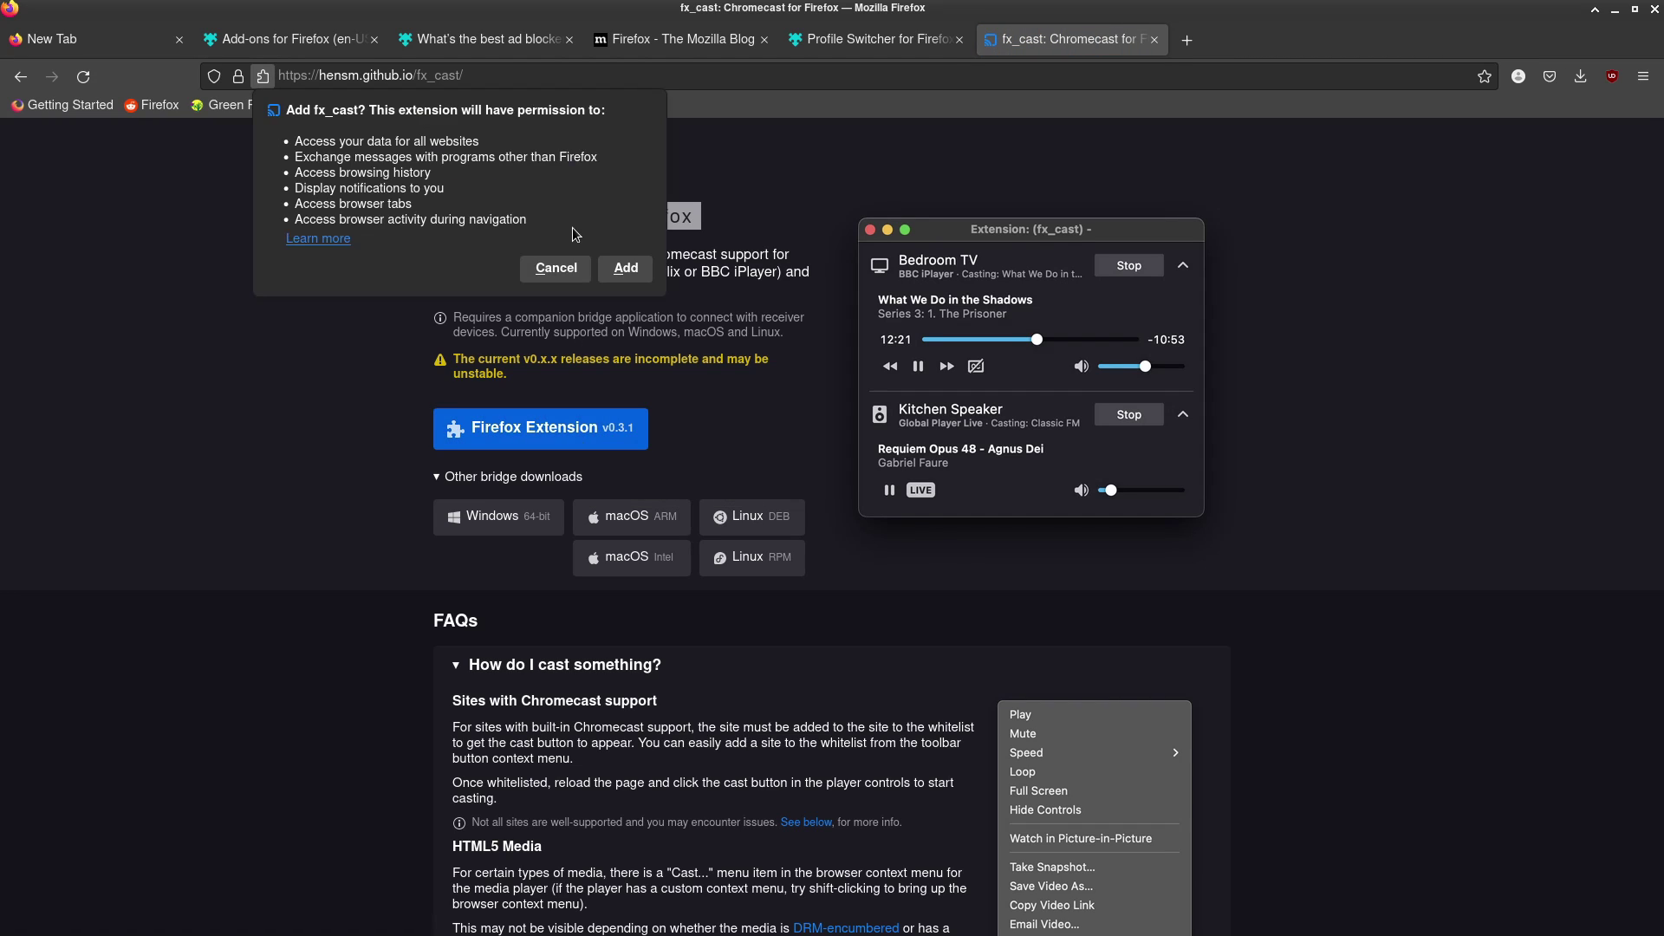
click(612, 272)
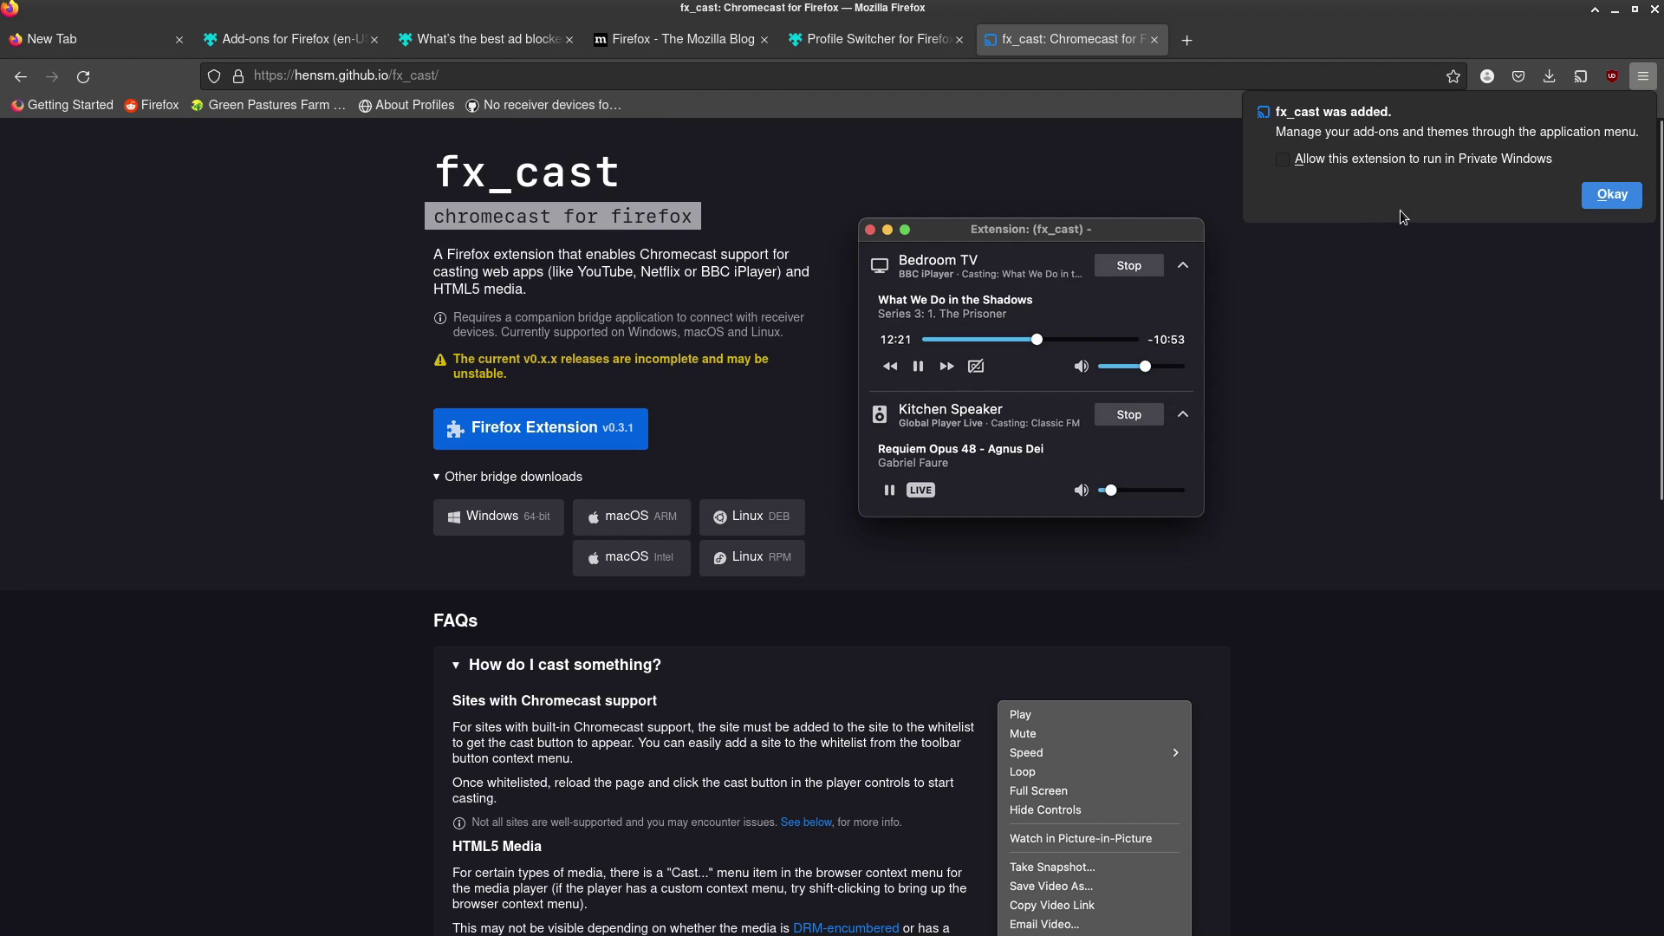
click(1627, 204)
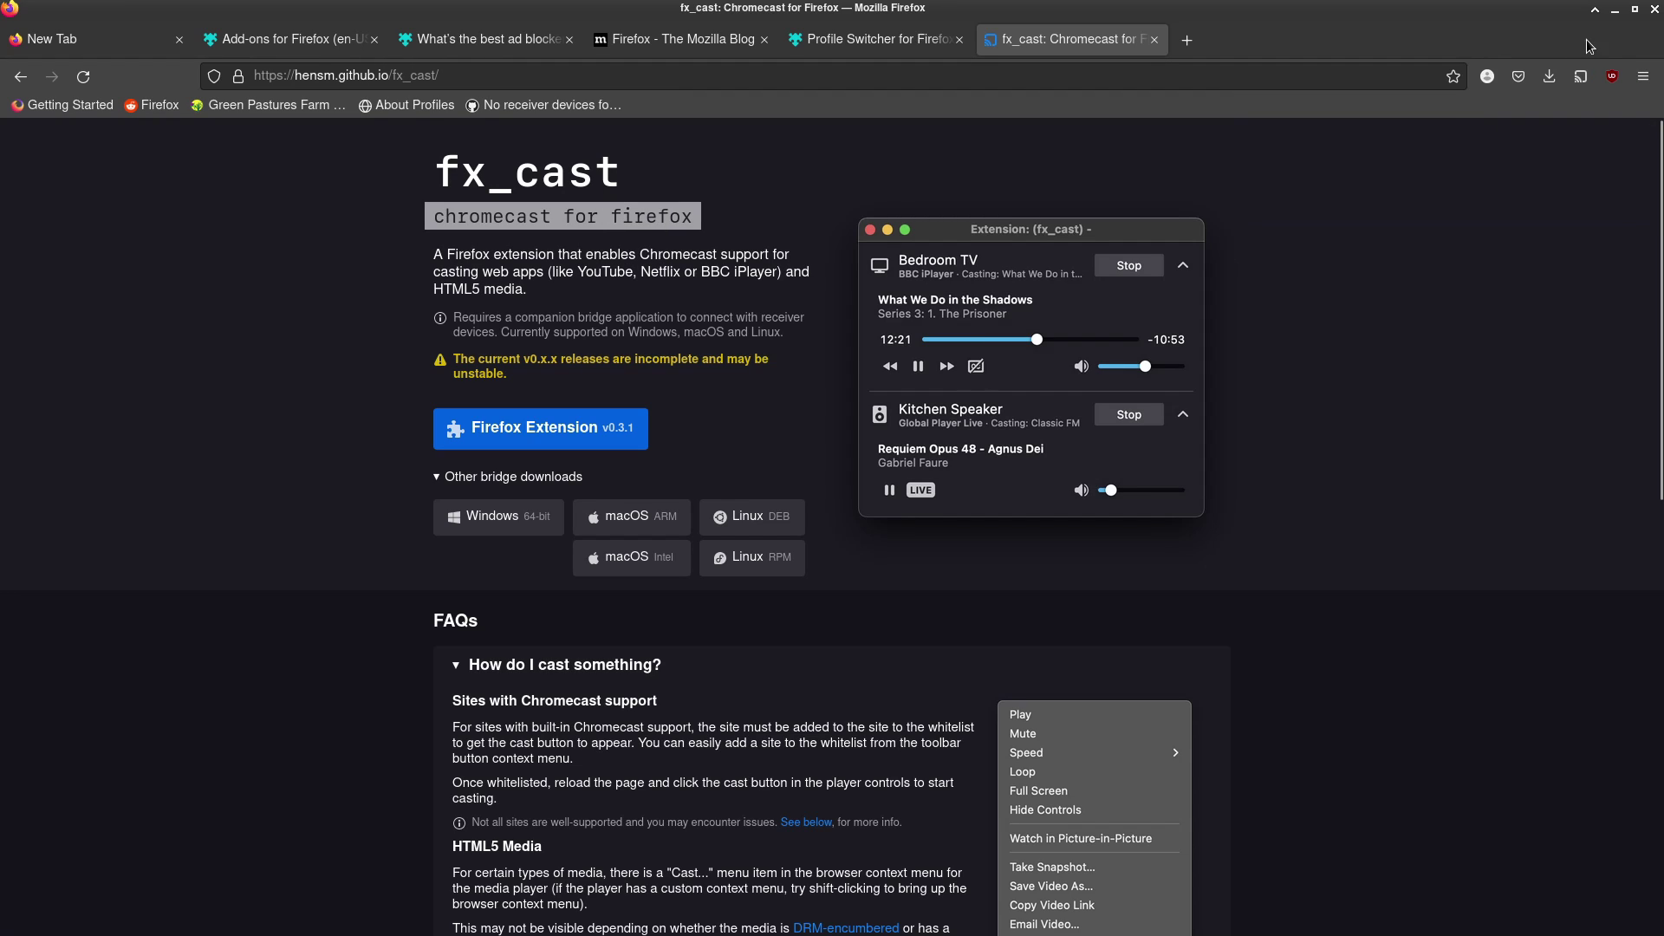
click(1187, 40)
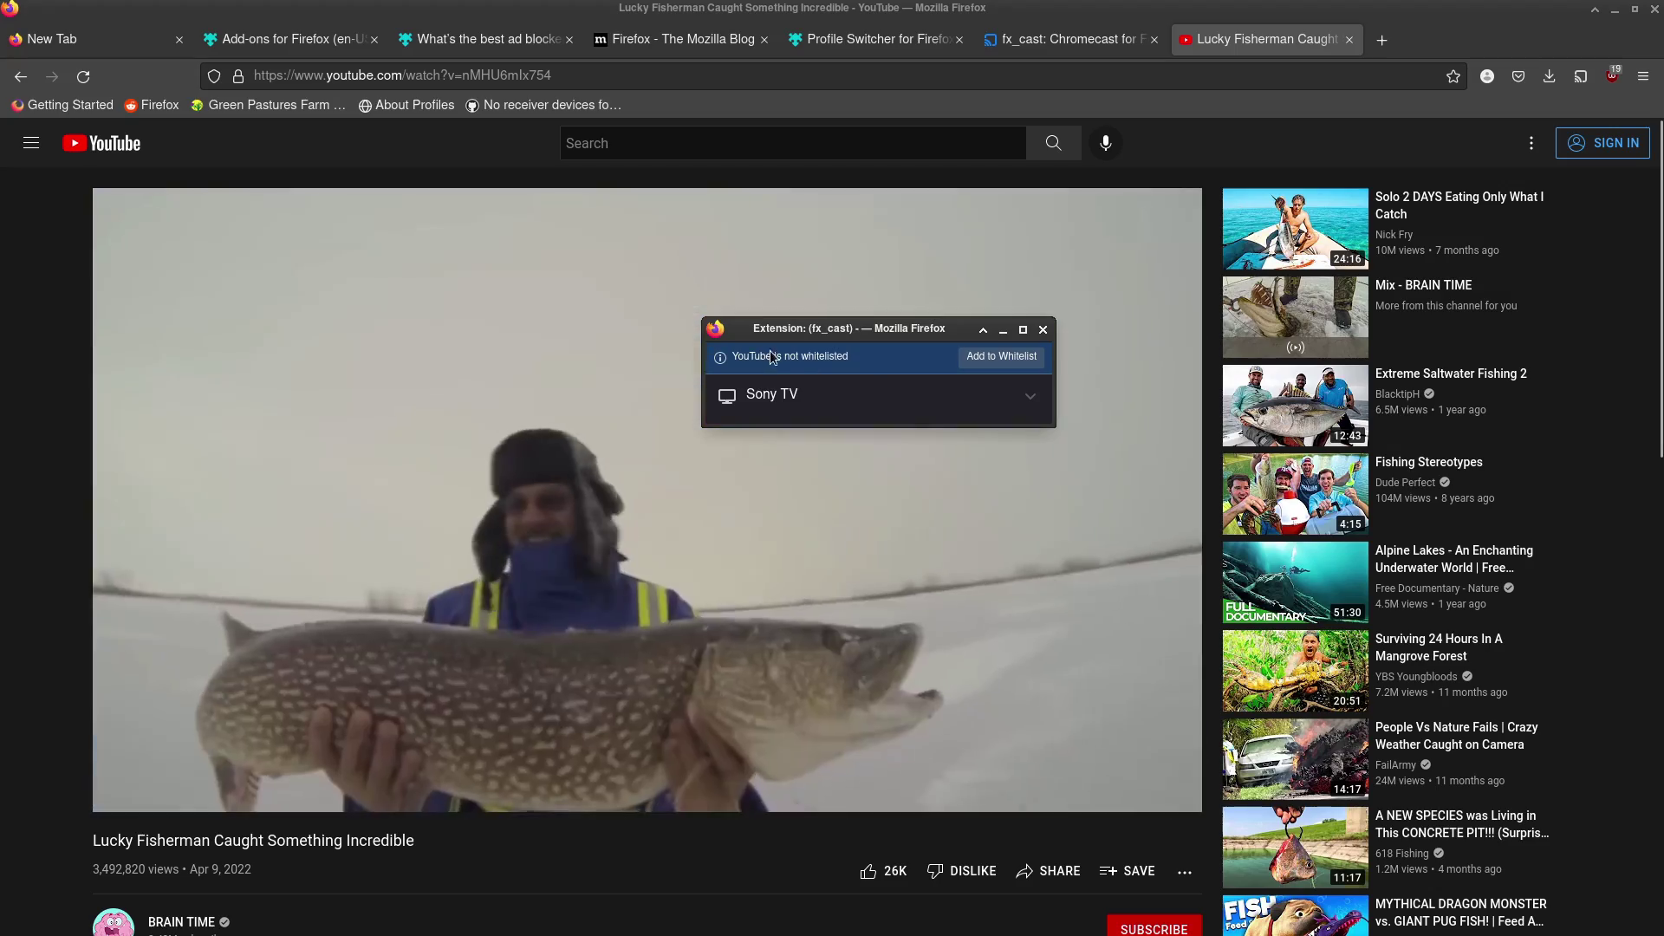
Step: Whitelist YouTube in fx_cast and cast the video to the Sony TV, confirming while signed out
drag(852, 328, 1190, 200)
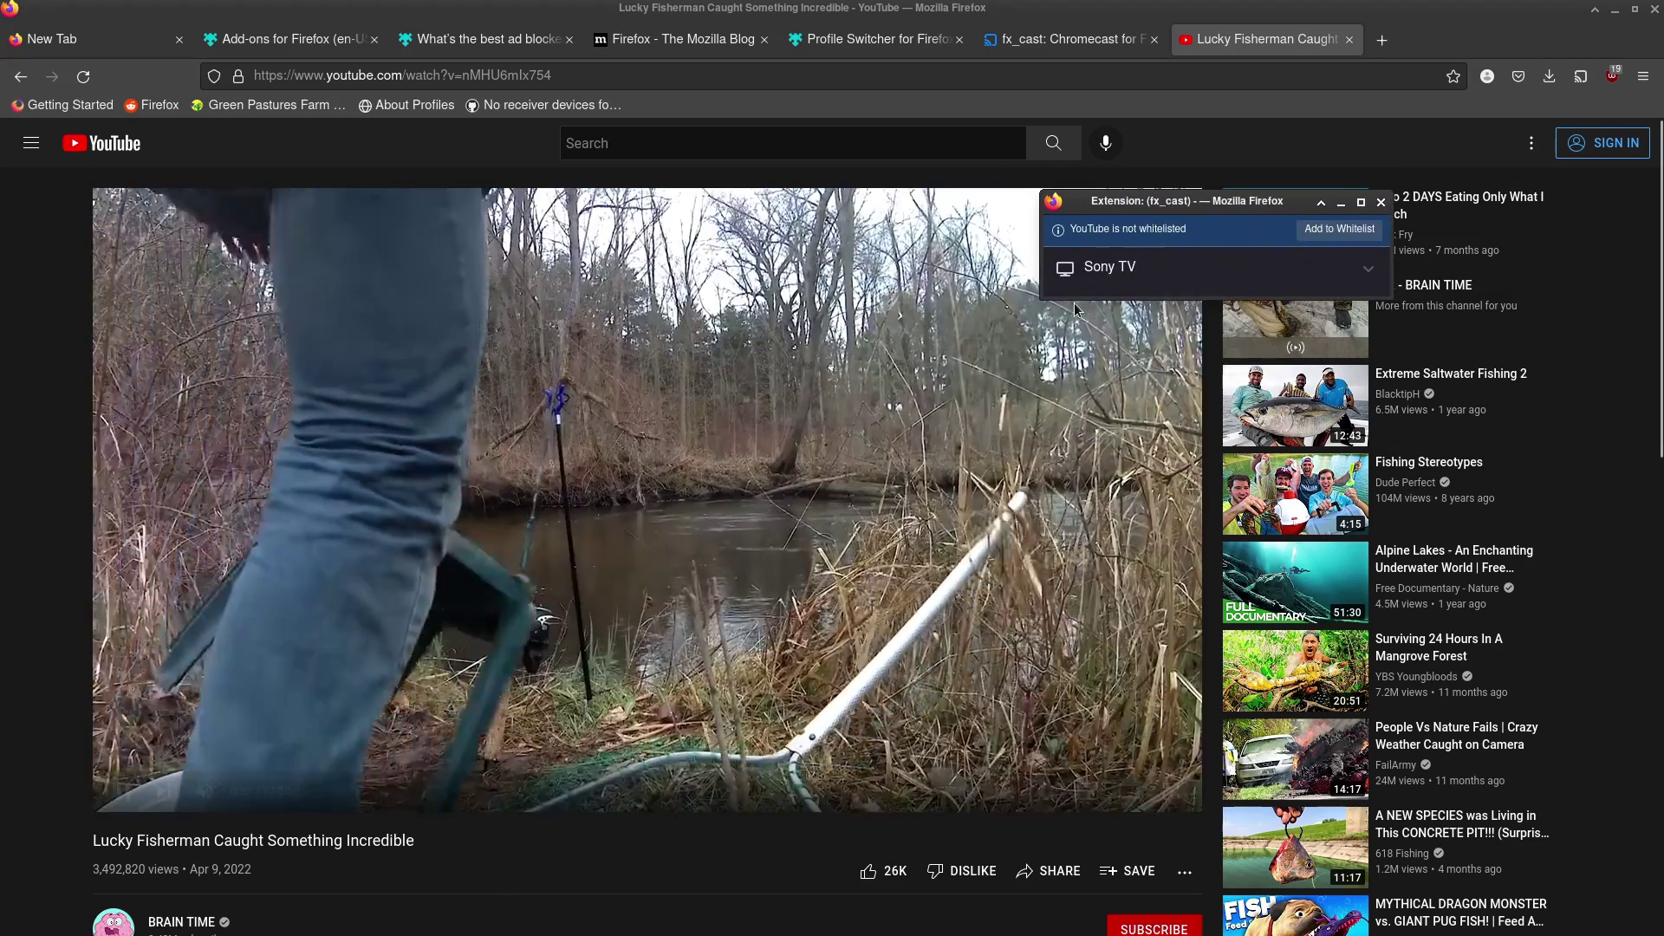
click(1339, 229)
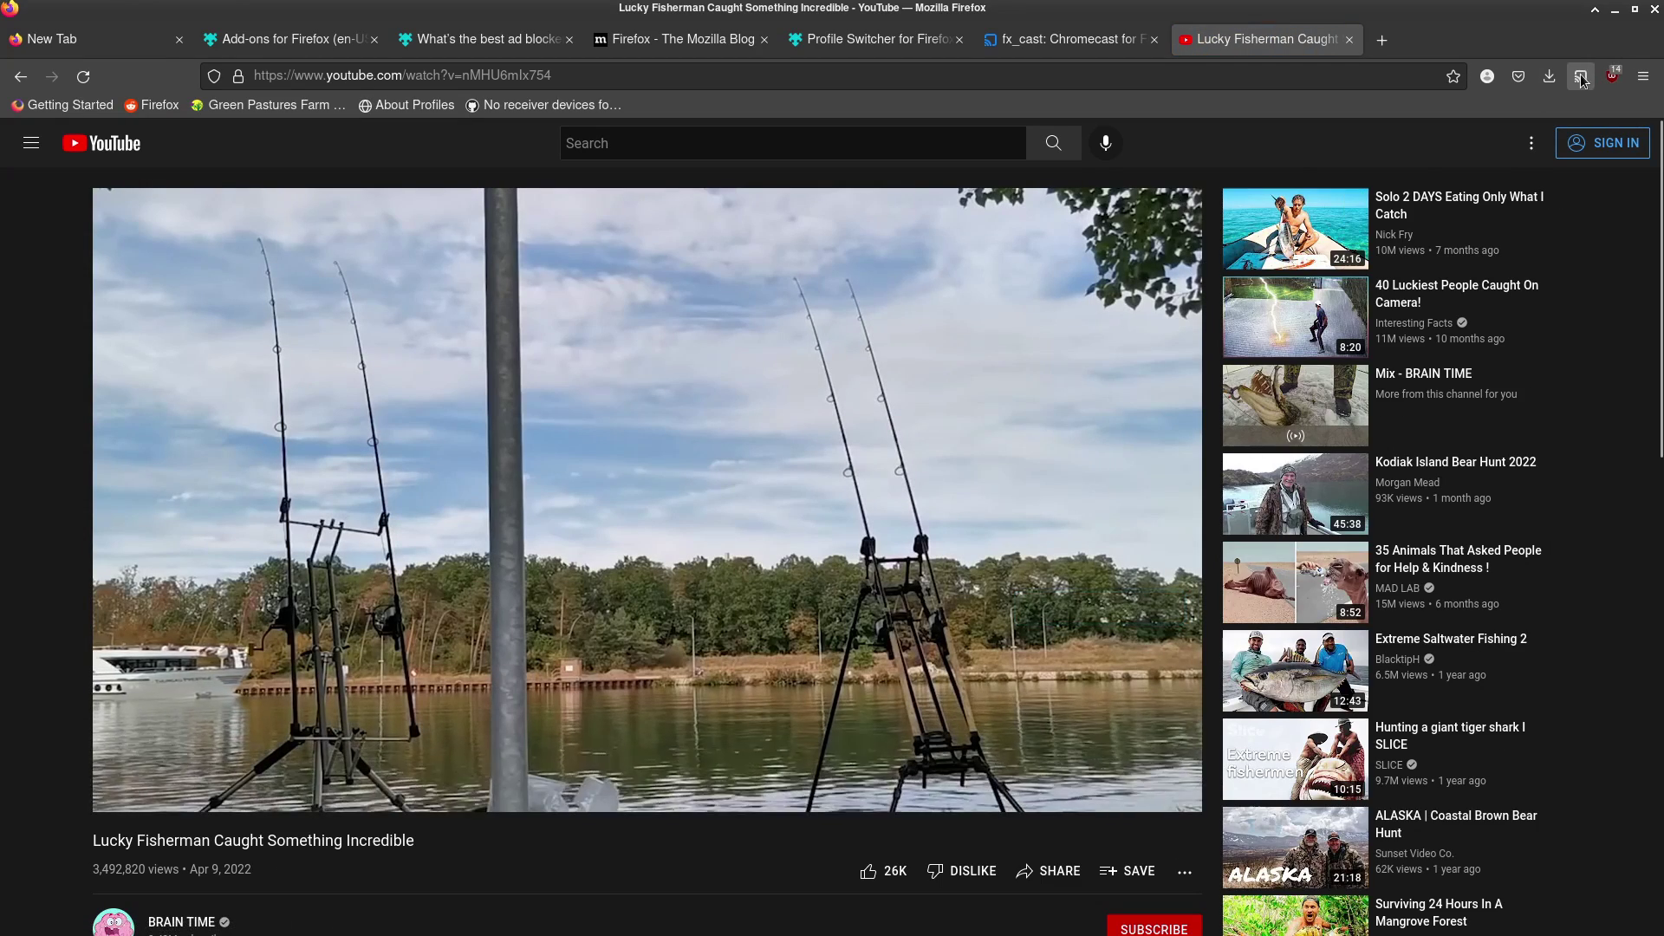
click(1581, 78)
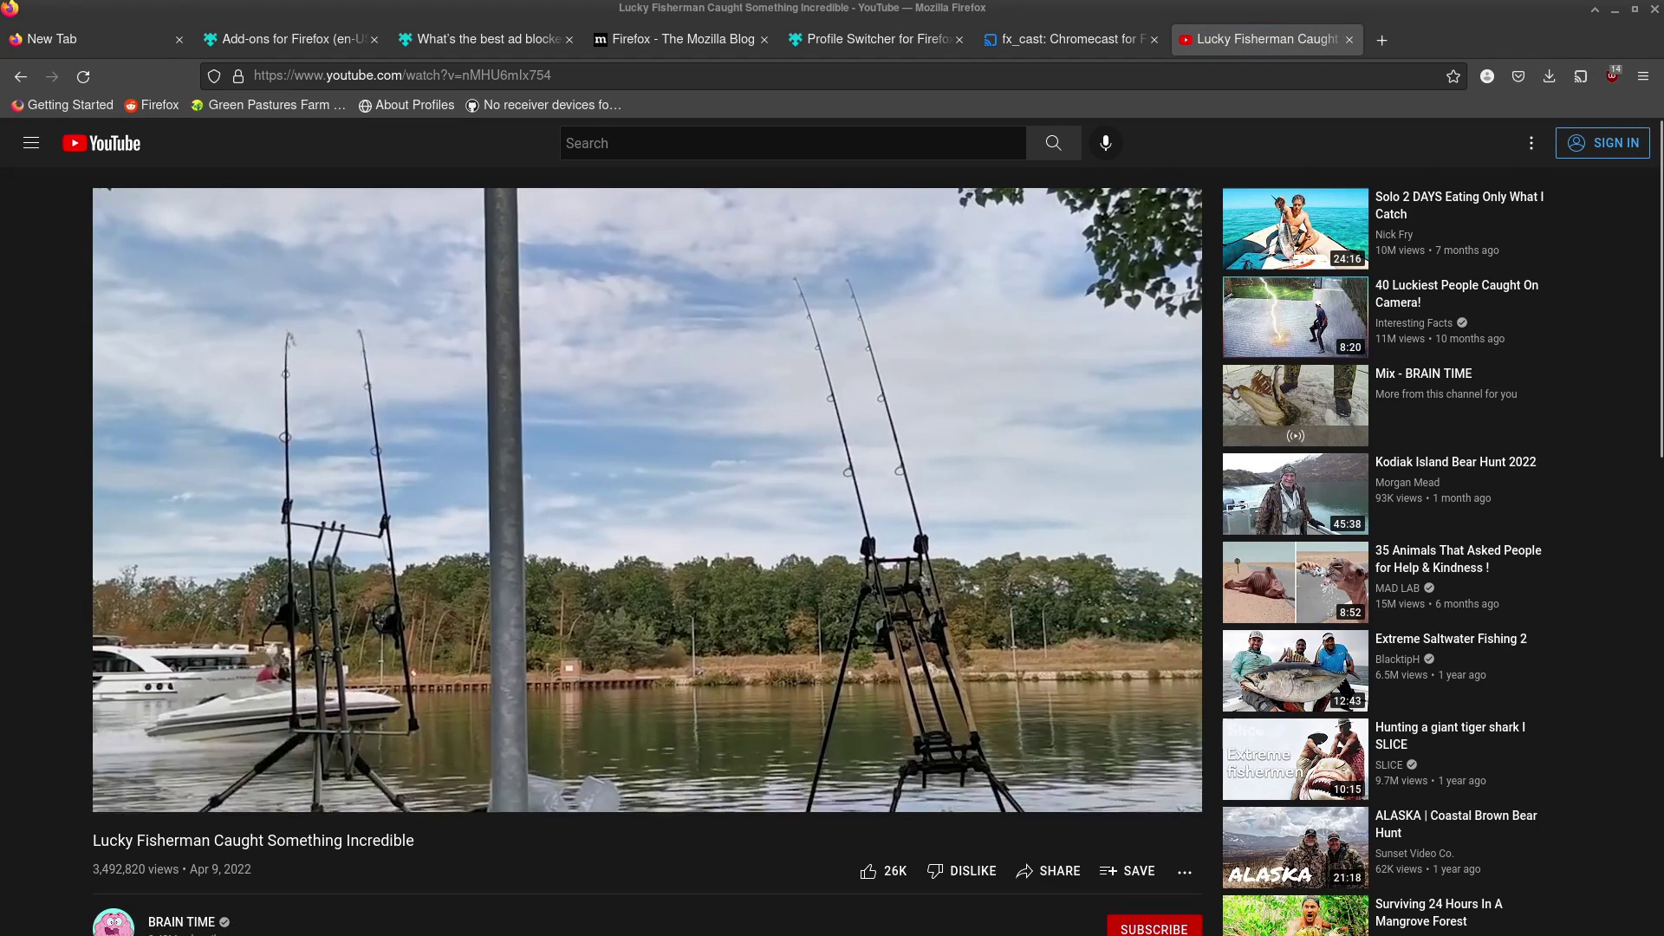
drag(769, 334, 1106, 315)
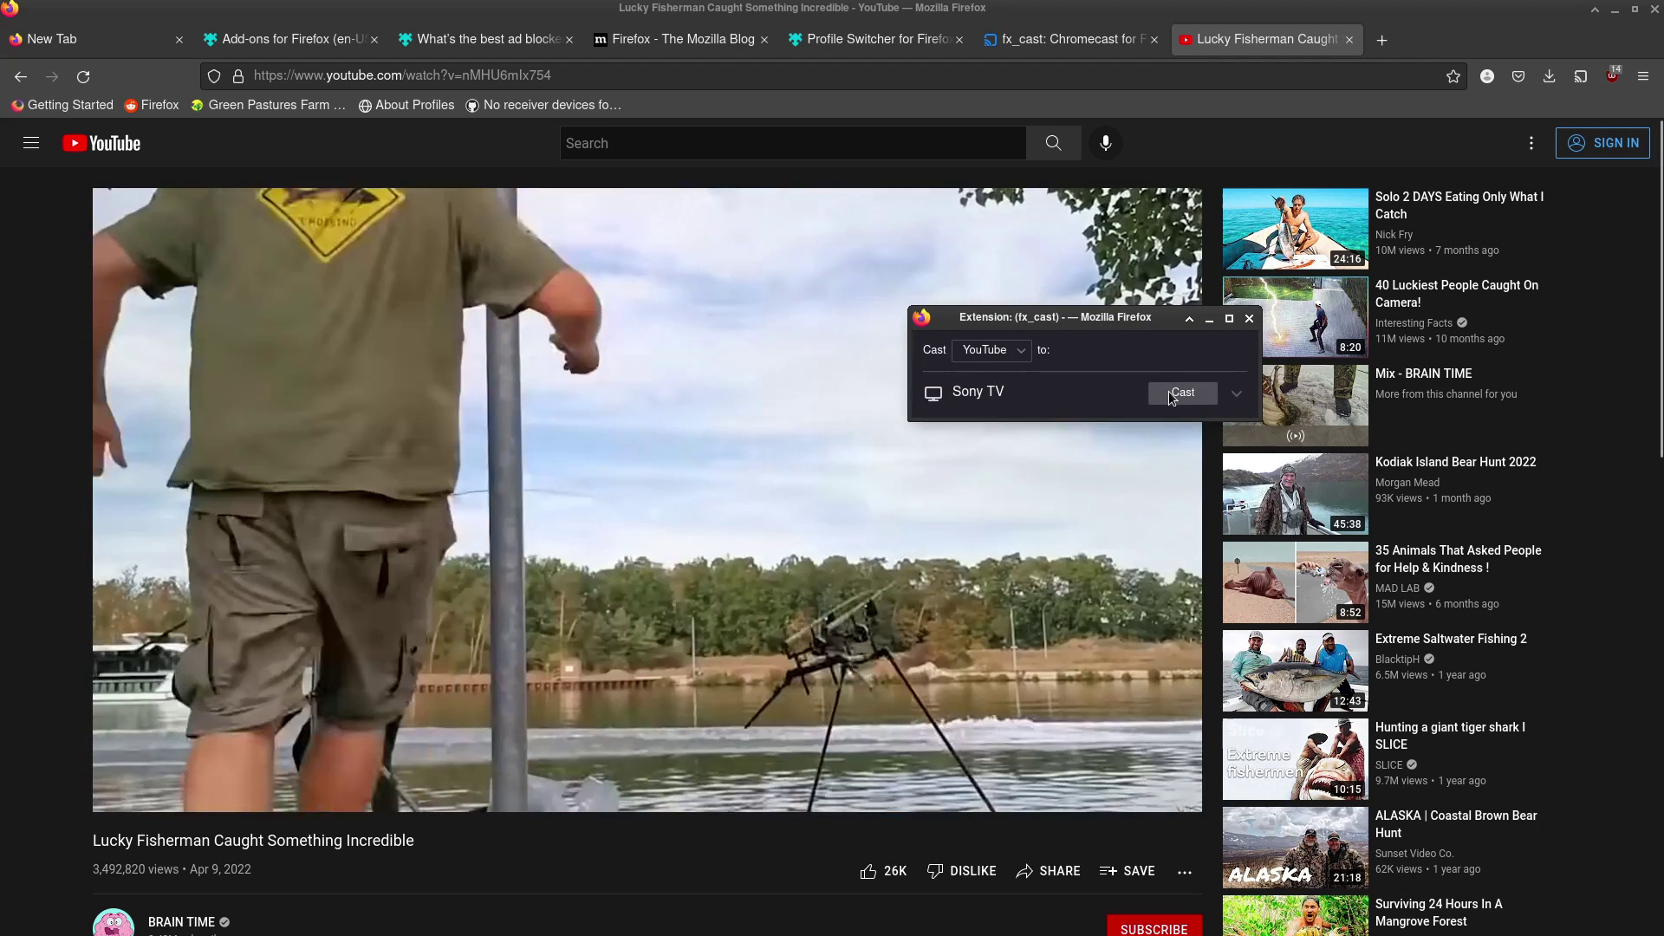
click(1182, 392)
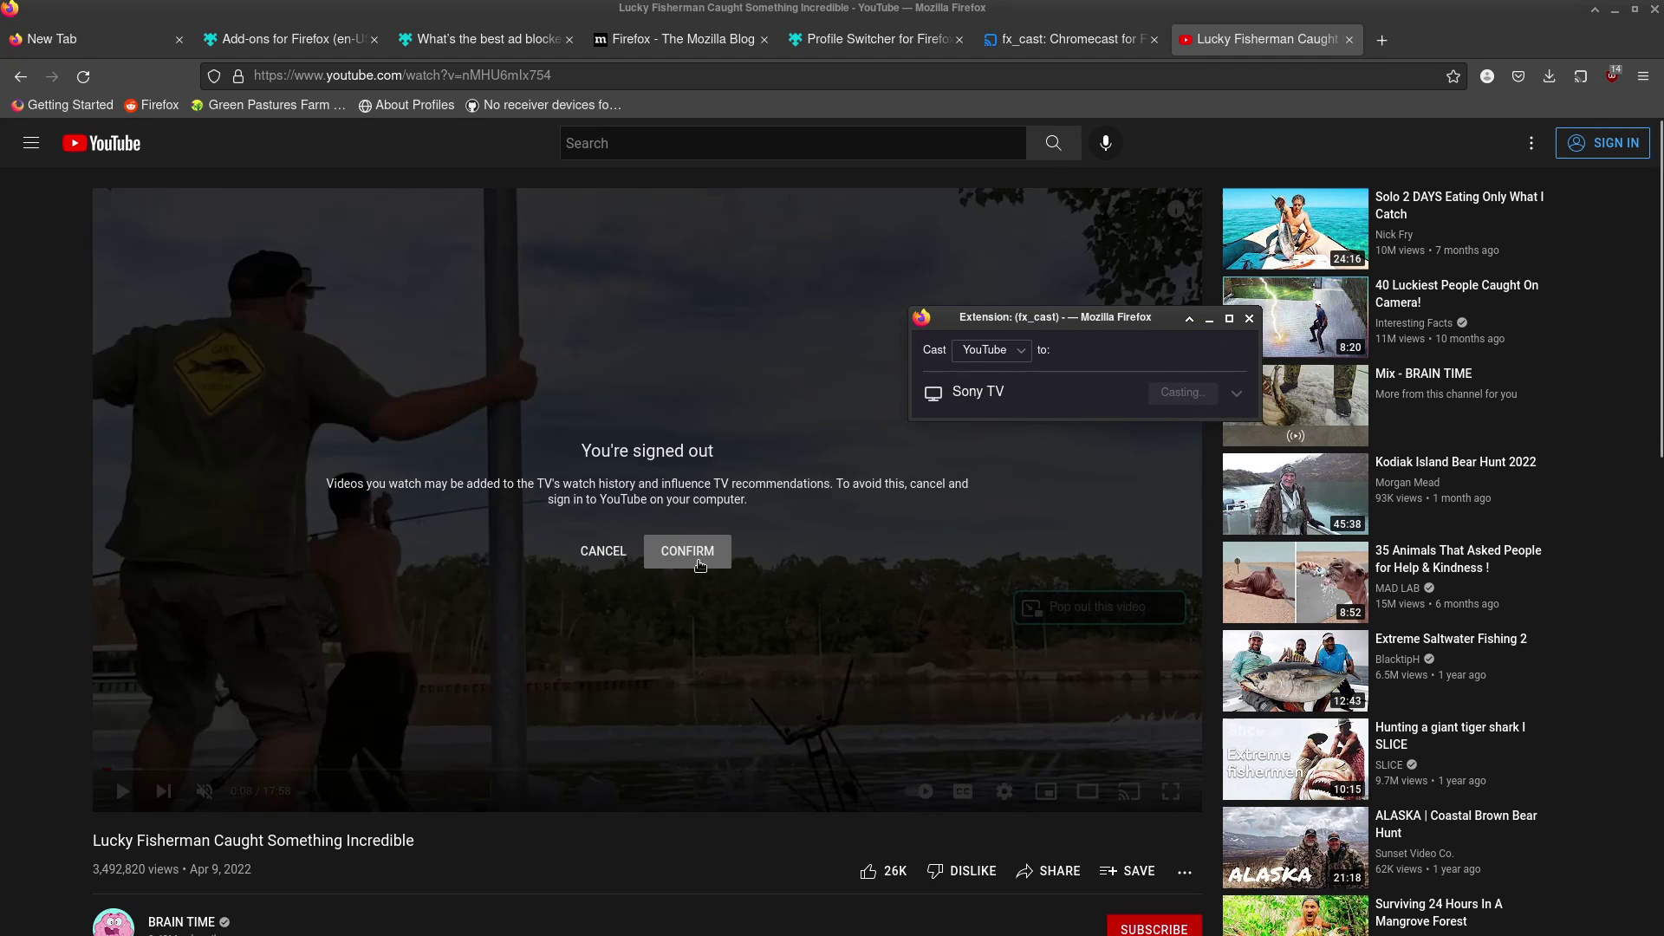
click(706, 555)
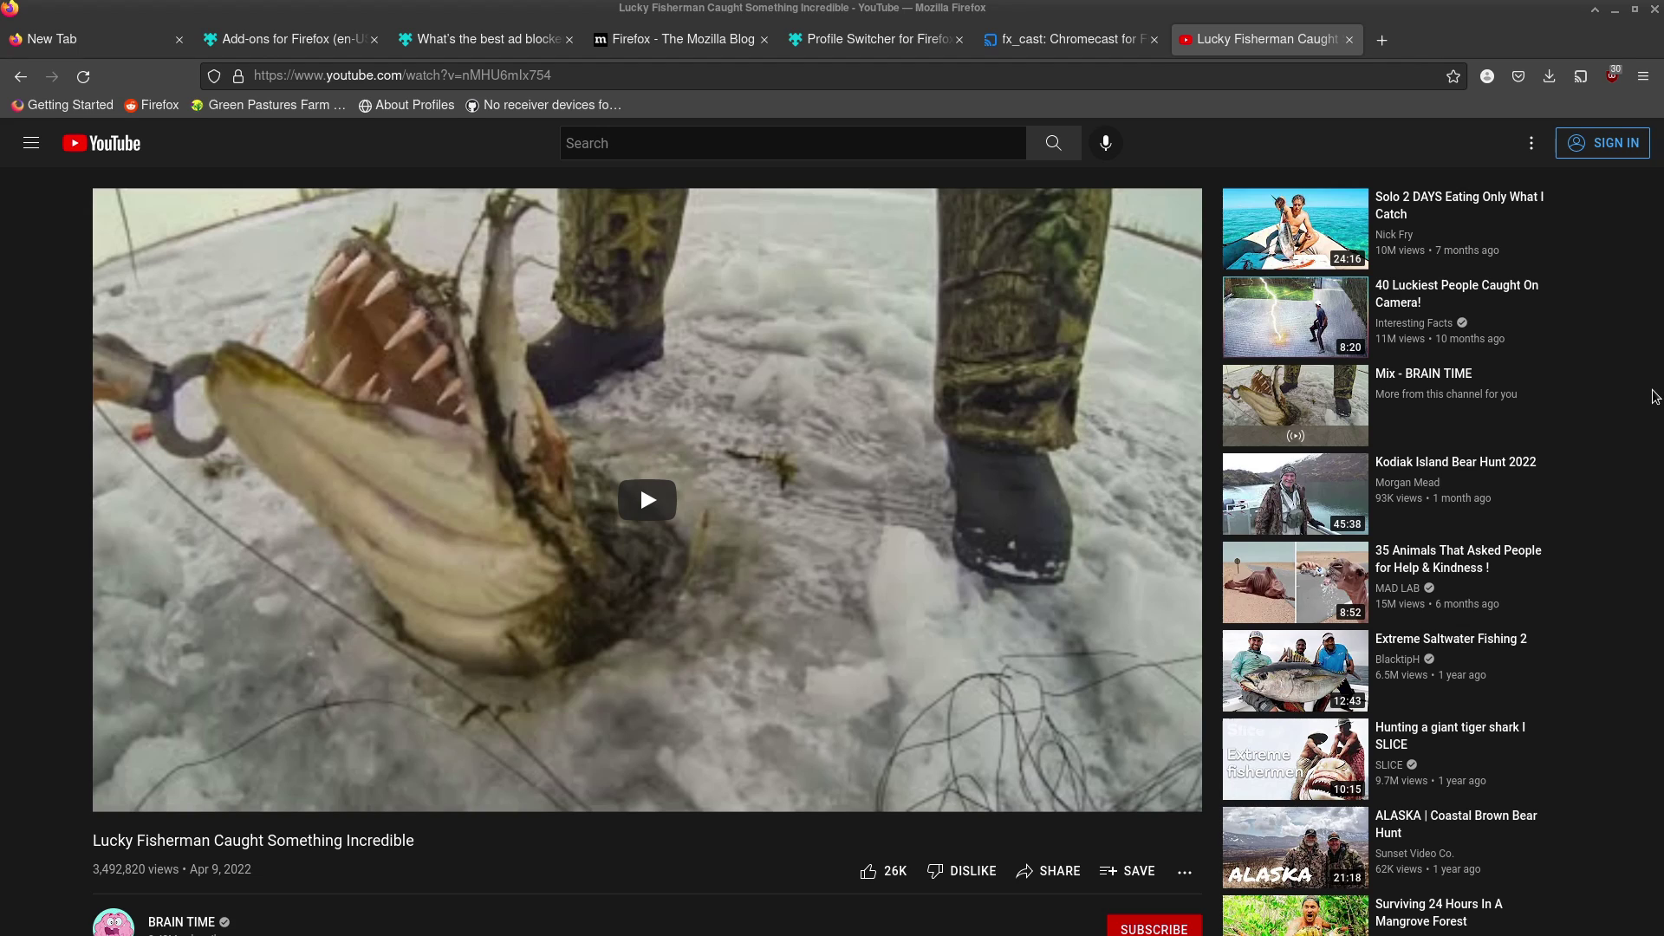
Step: Return to the fx_cast page tab
click(1071, 39)
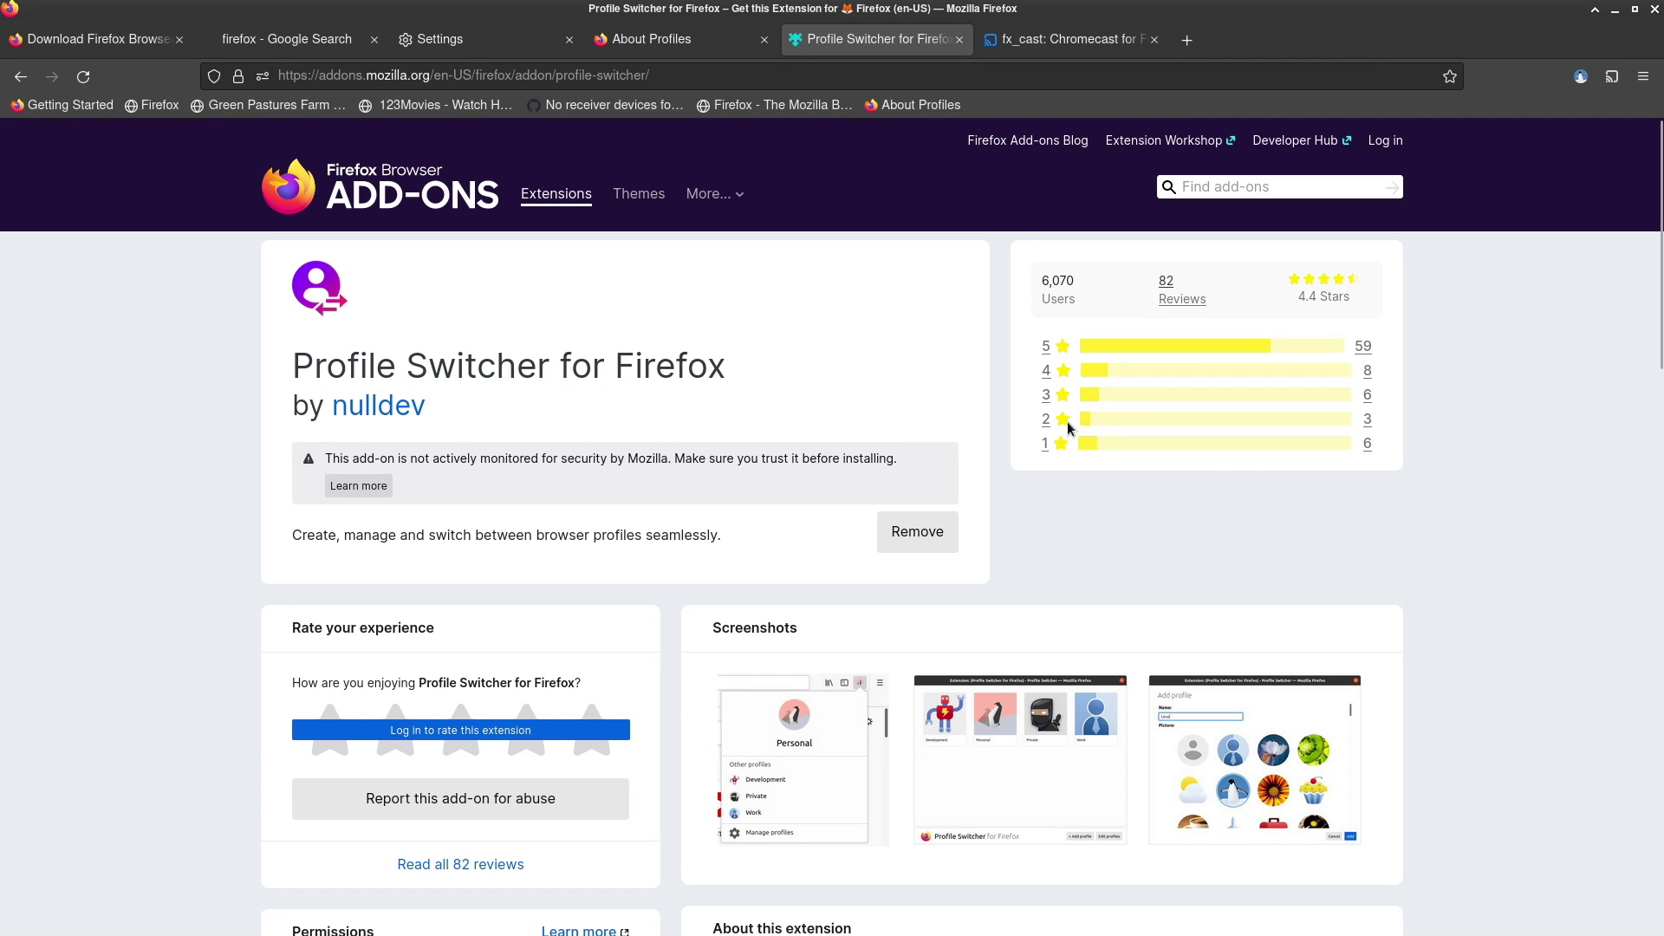
Step: From the add-ons home page, open the Elite ad blockers staff picks article
click(382, 182)
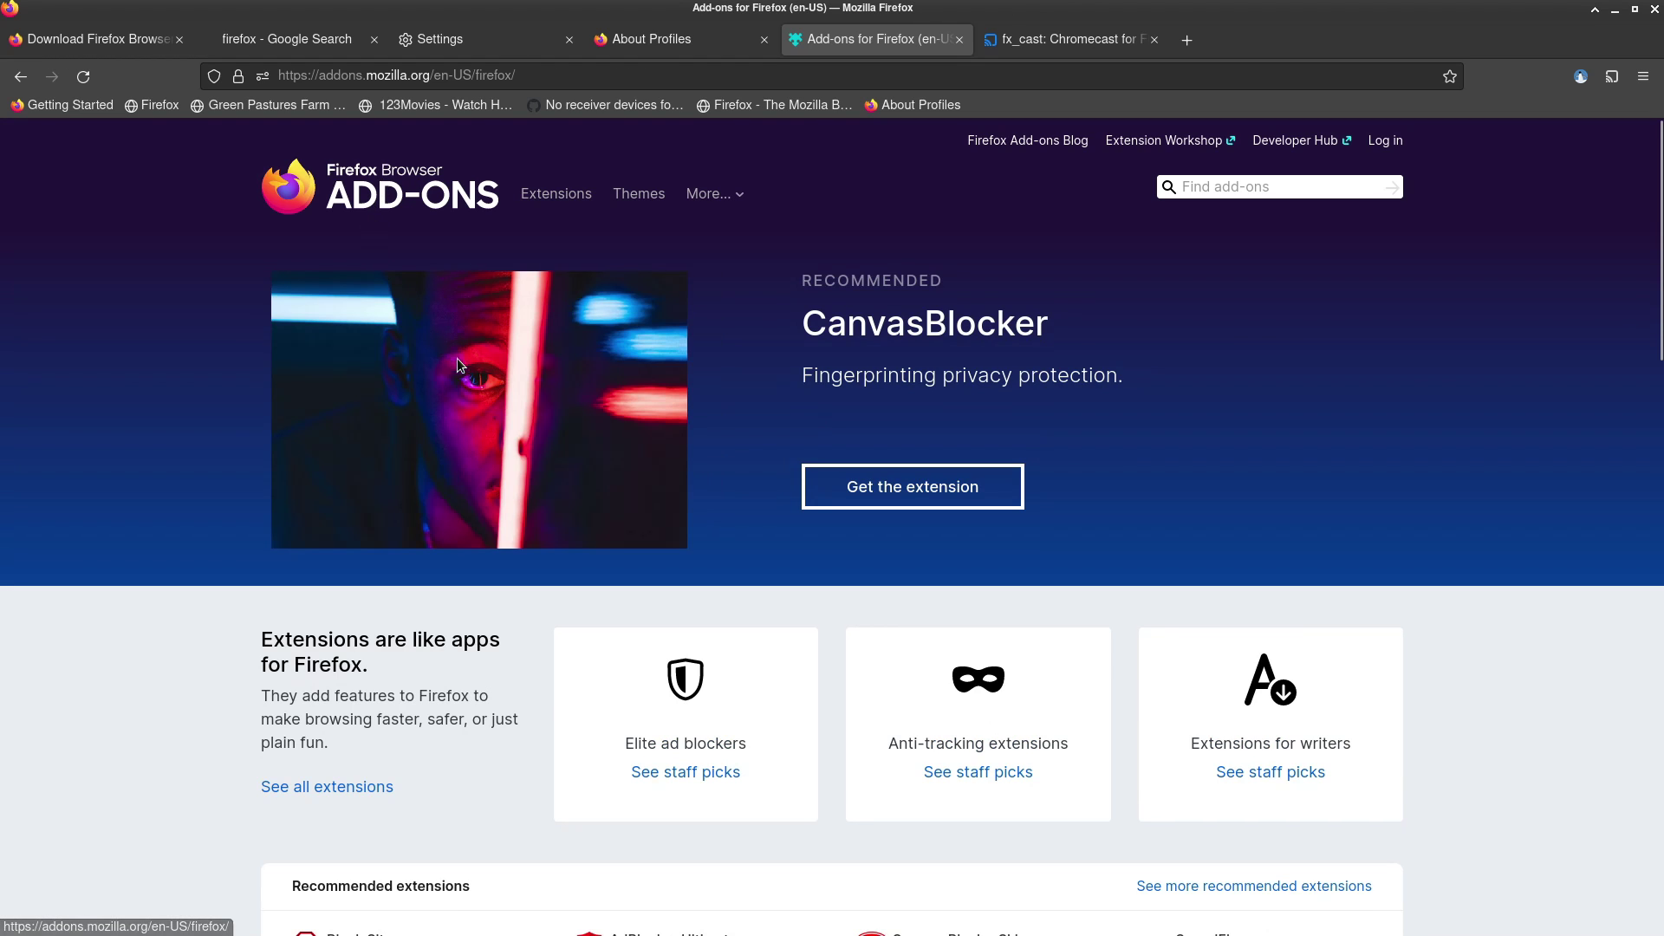
scroll(574, 544, down, 3)
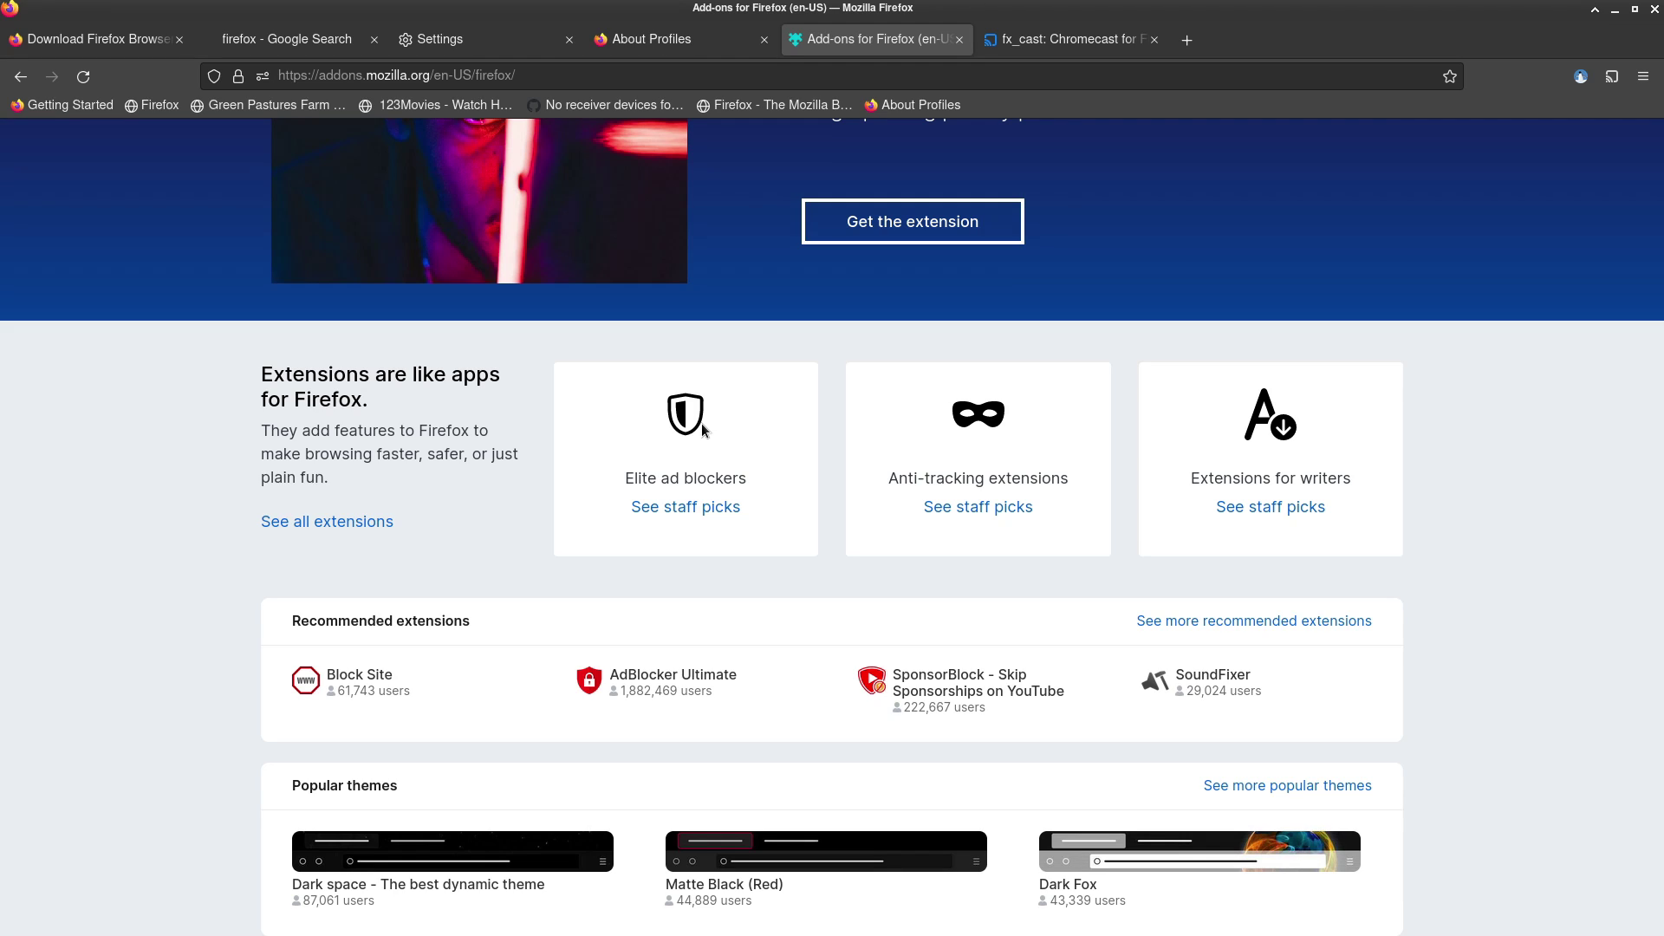
click(682, 507)
scroll(669, 533, down, 5)
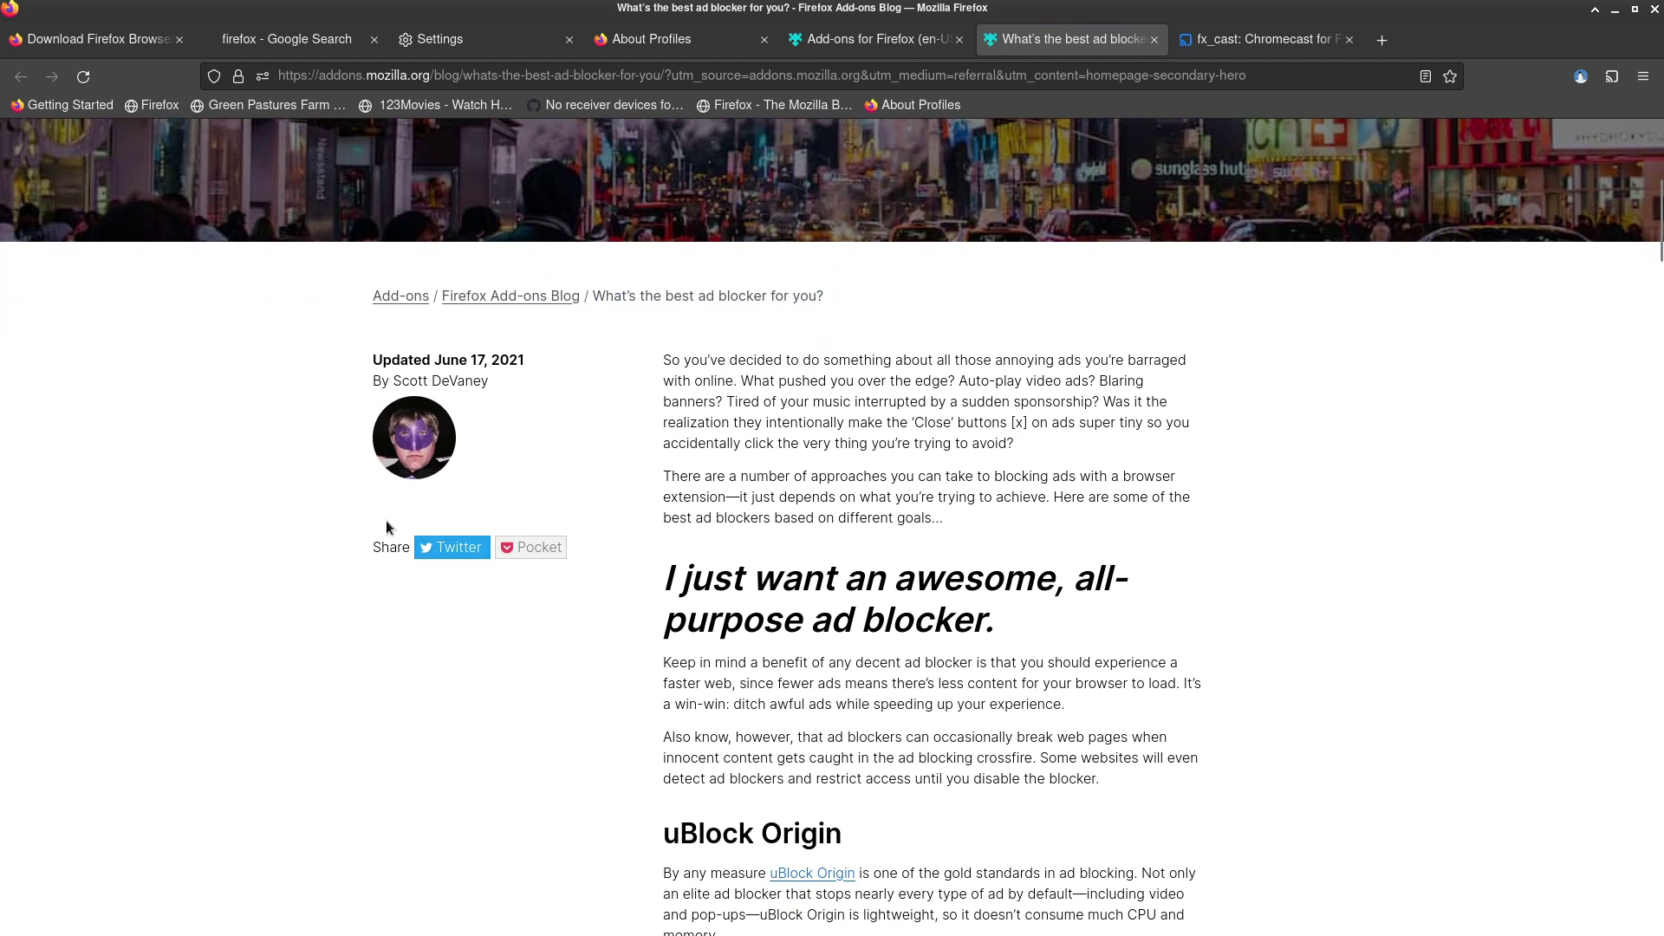
Step: Zoom the article in and add uBlock Origin to Firefox, approving its permissions
key(ctrl+plus)
key(ctrl+plus)
key(ctrl+plus)
key(ctrl+plus)
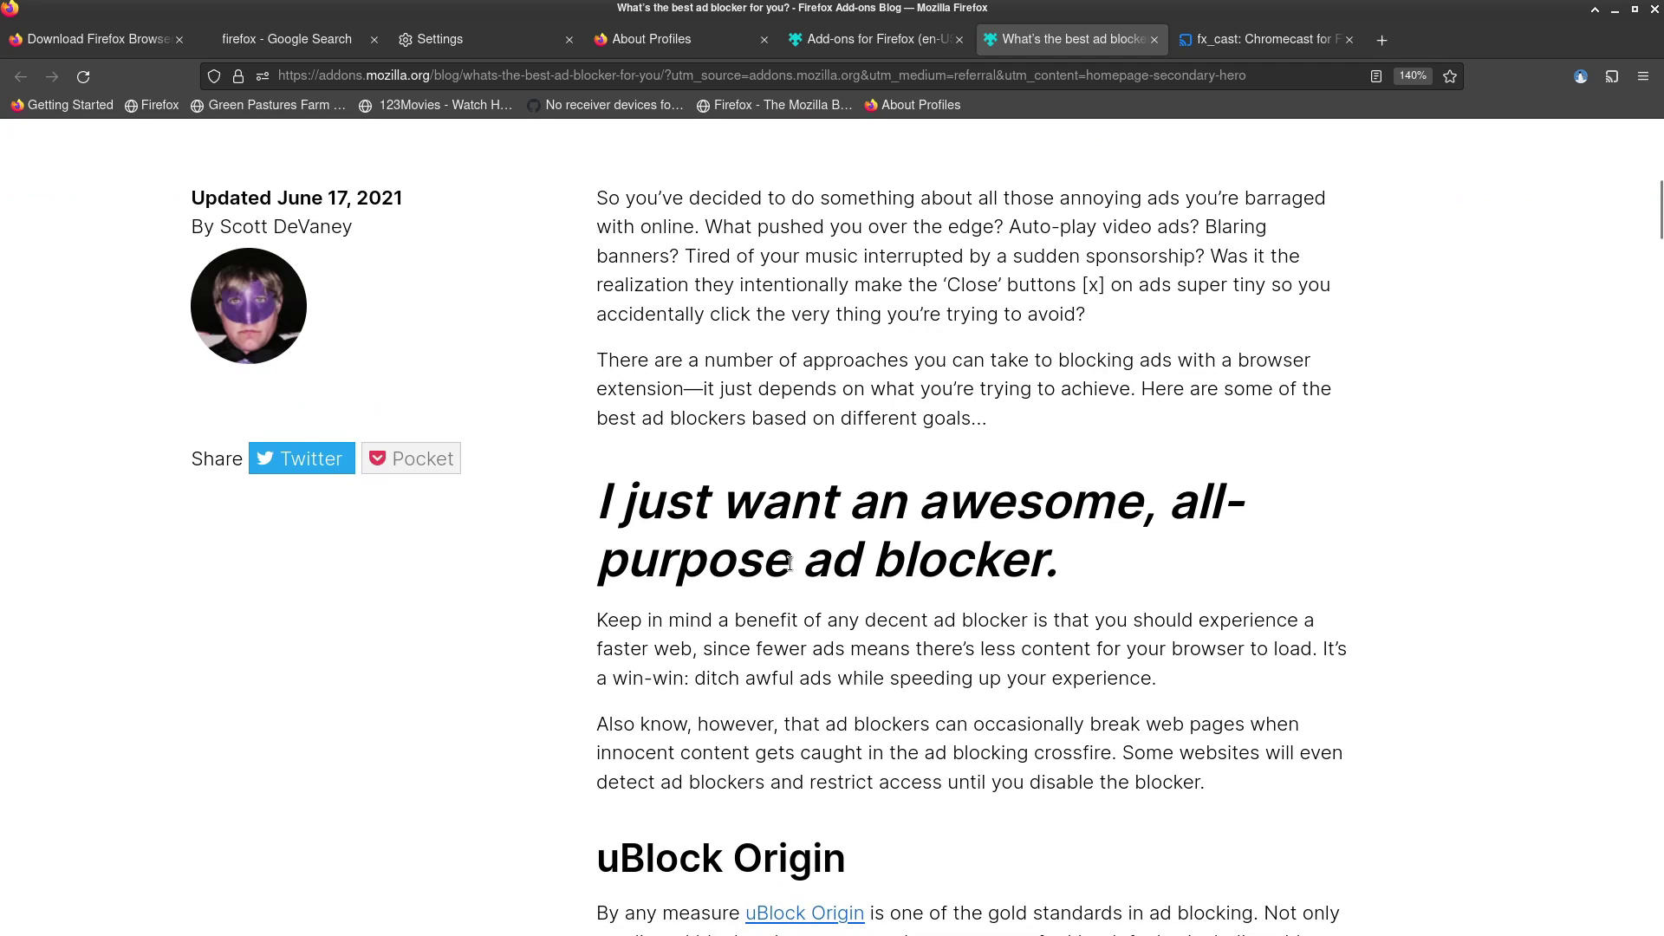
scroll(565, 459, up, 2)
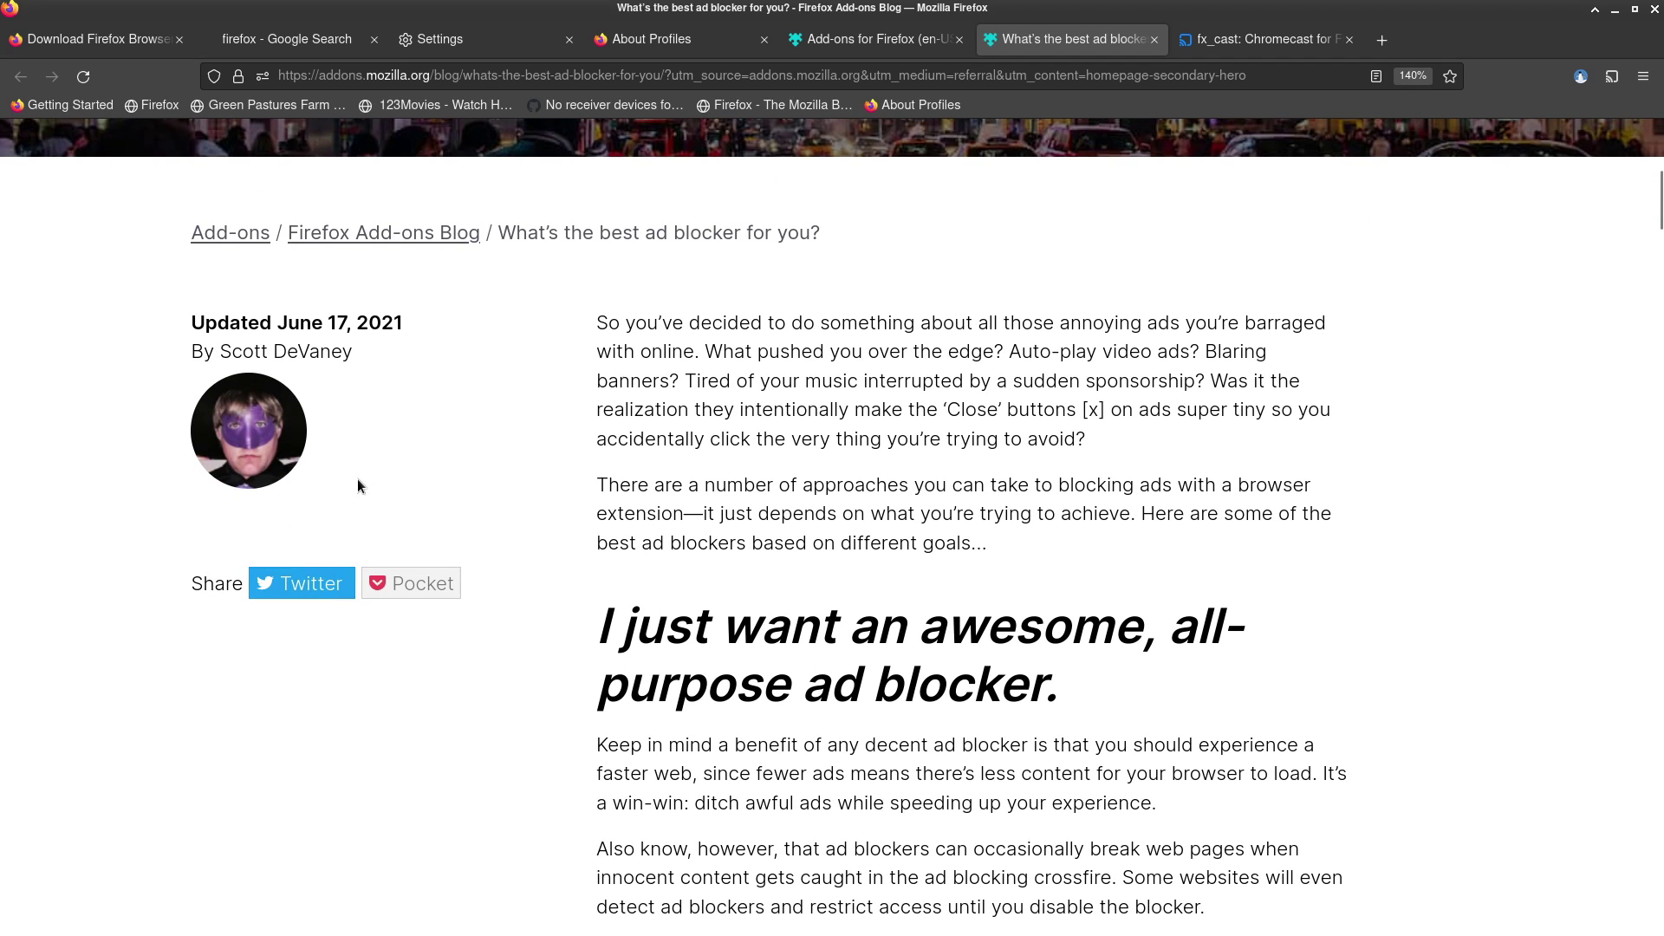
scroll(1412, 688, down, 12)
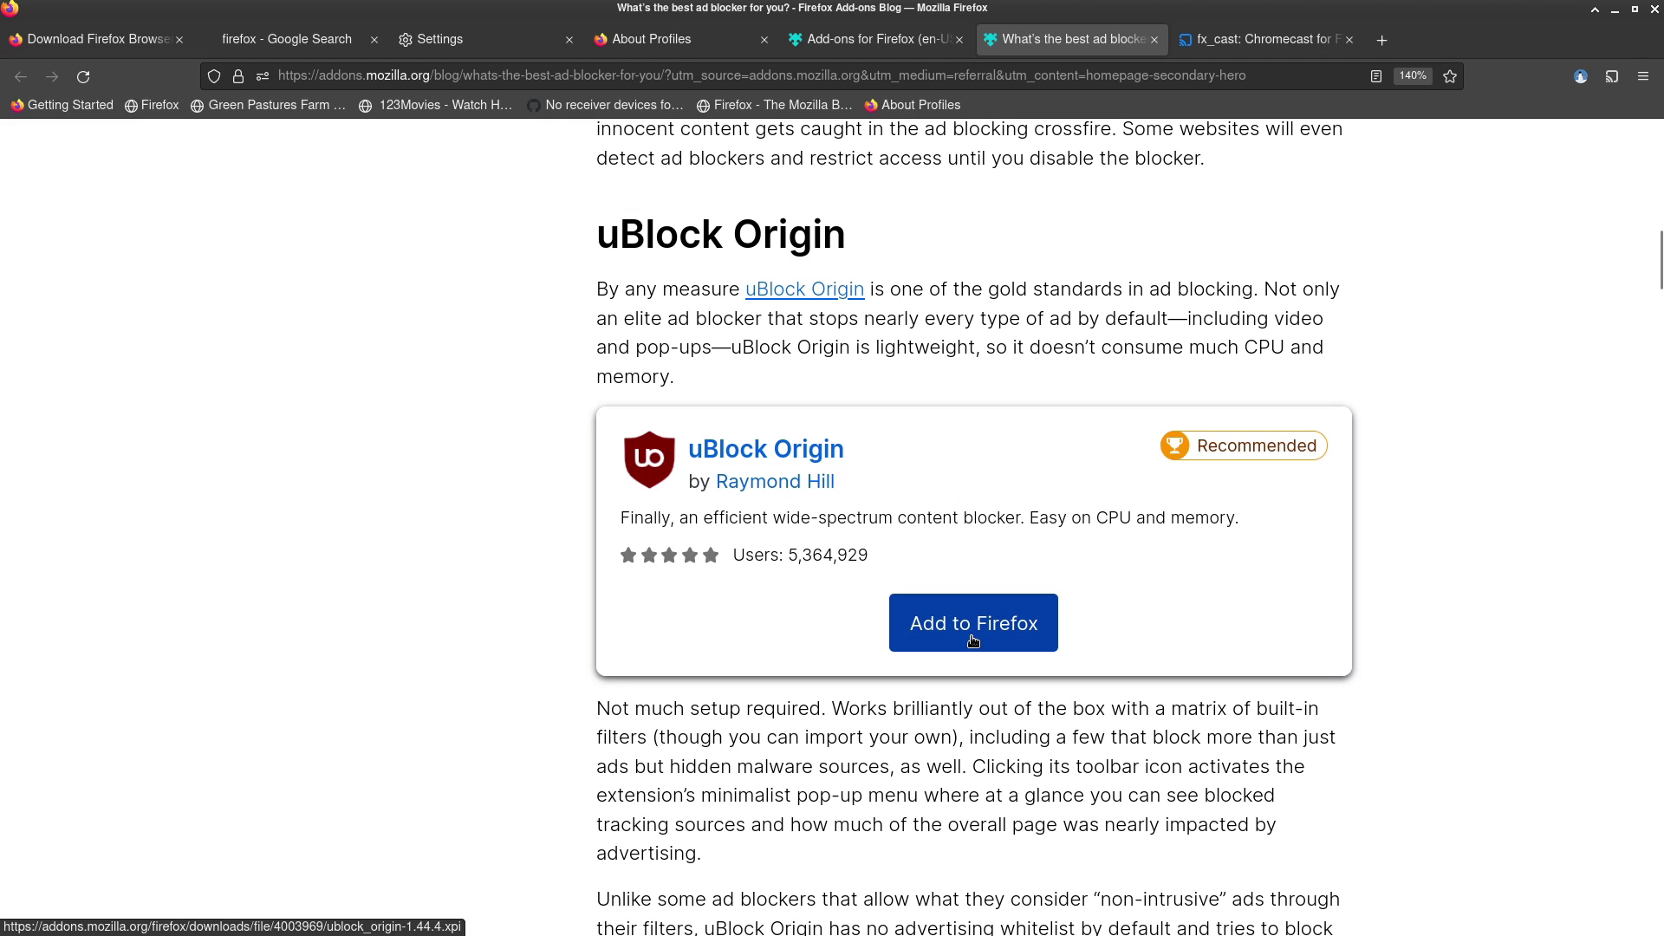
click(974, 637)
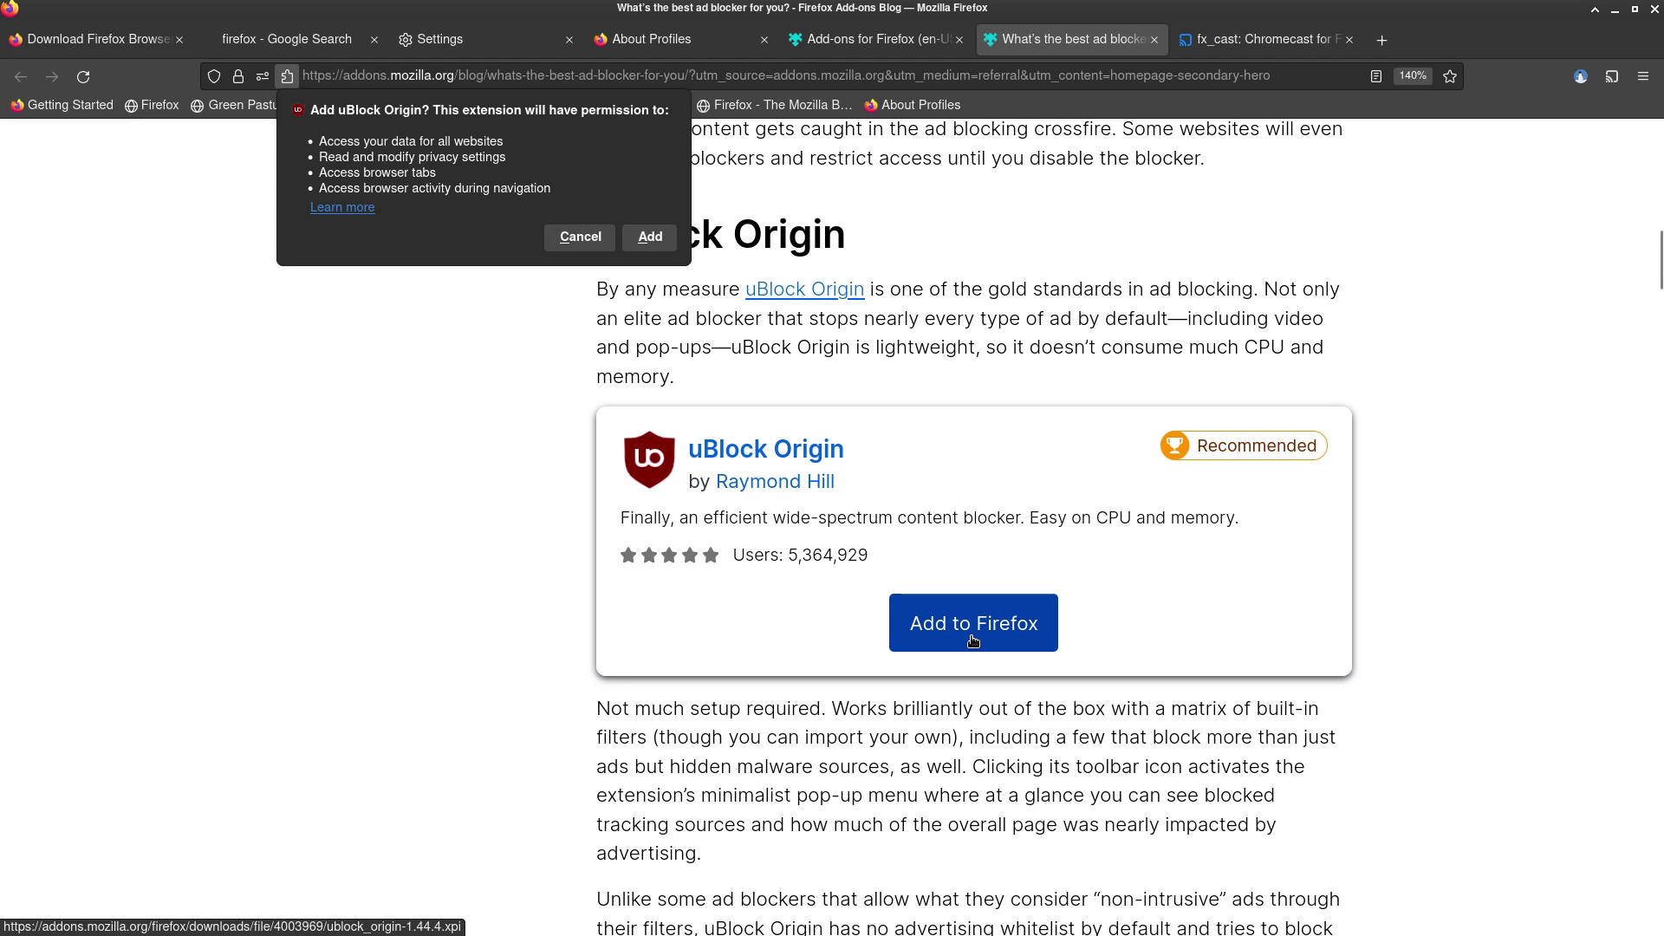
click(643, 237)
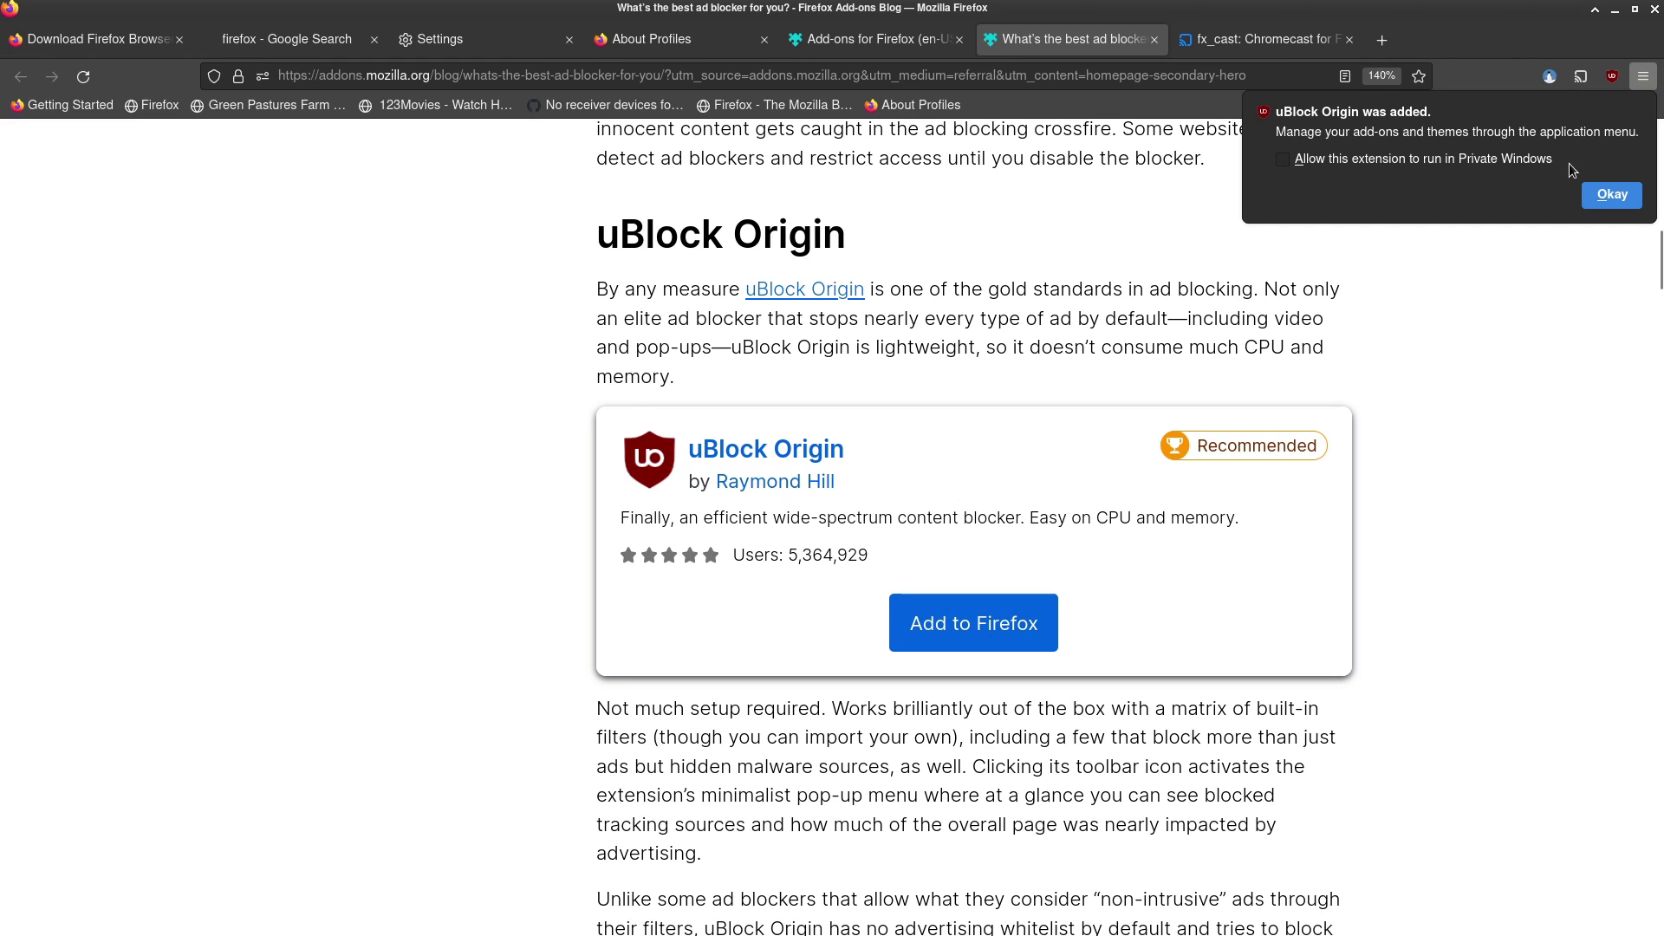
Step: Allow uBlock Origin in Private Windows, then open its dashboard from the popup's gear
click(1485, 158)
click(1605, 199)
click(1611, 76)
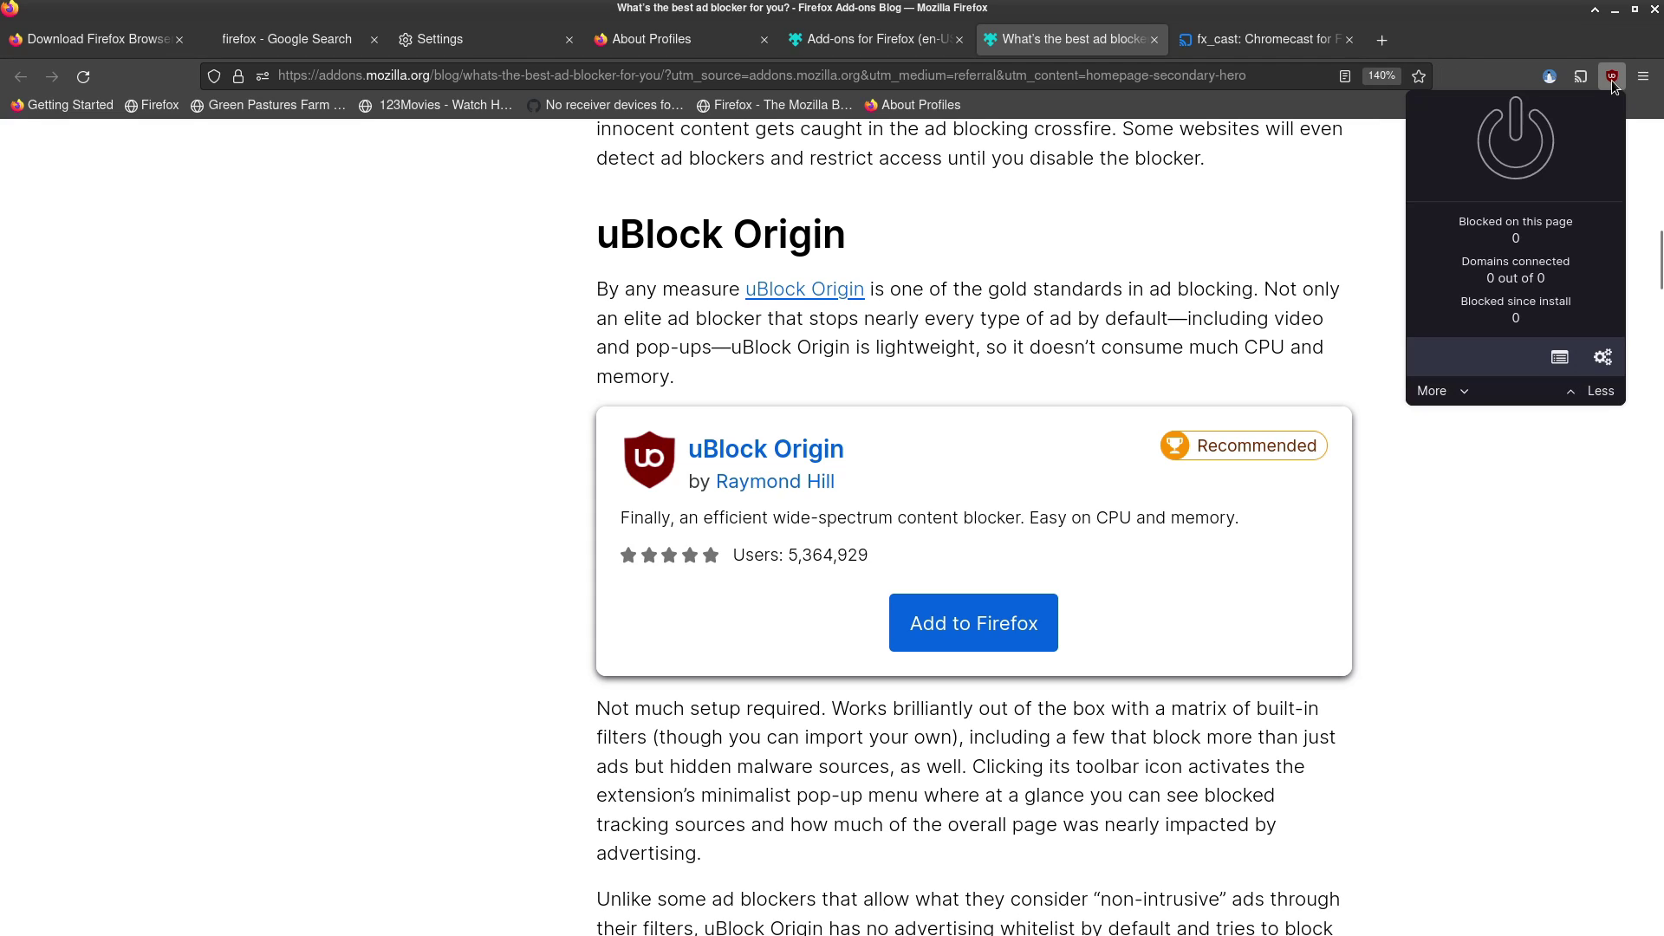
click(1601, 358)
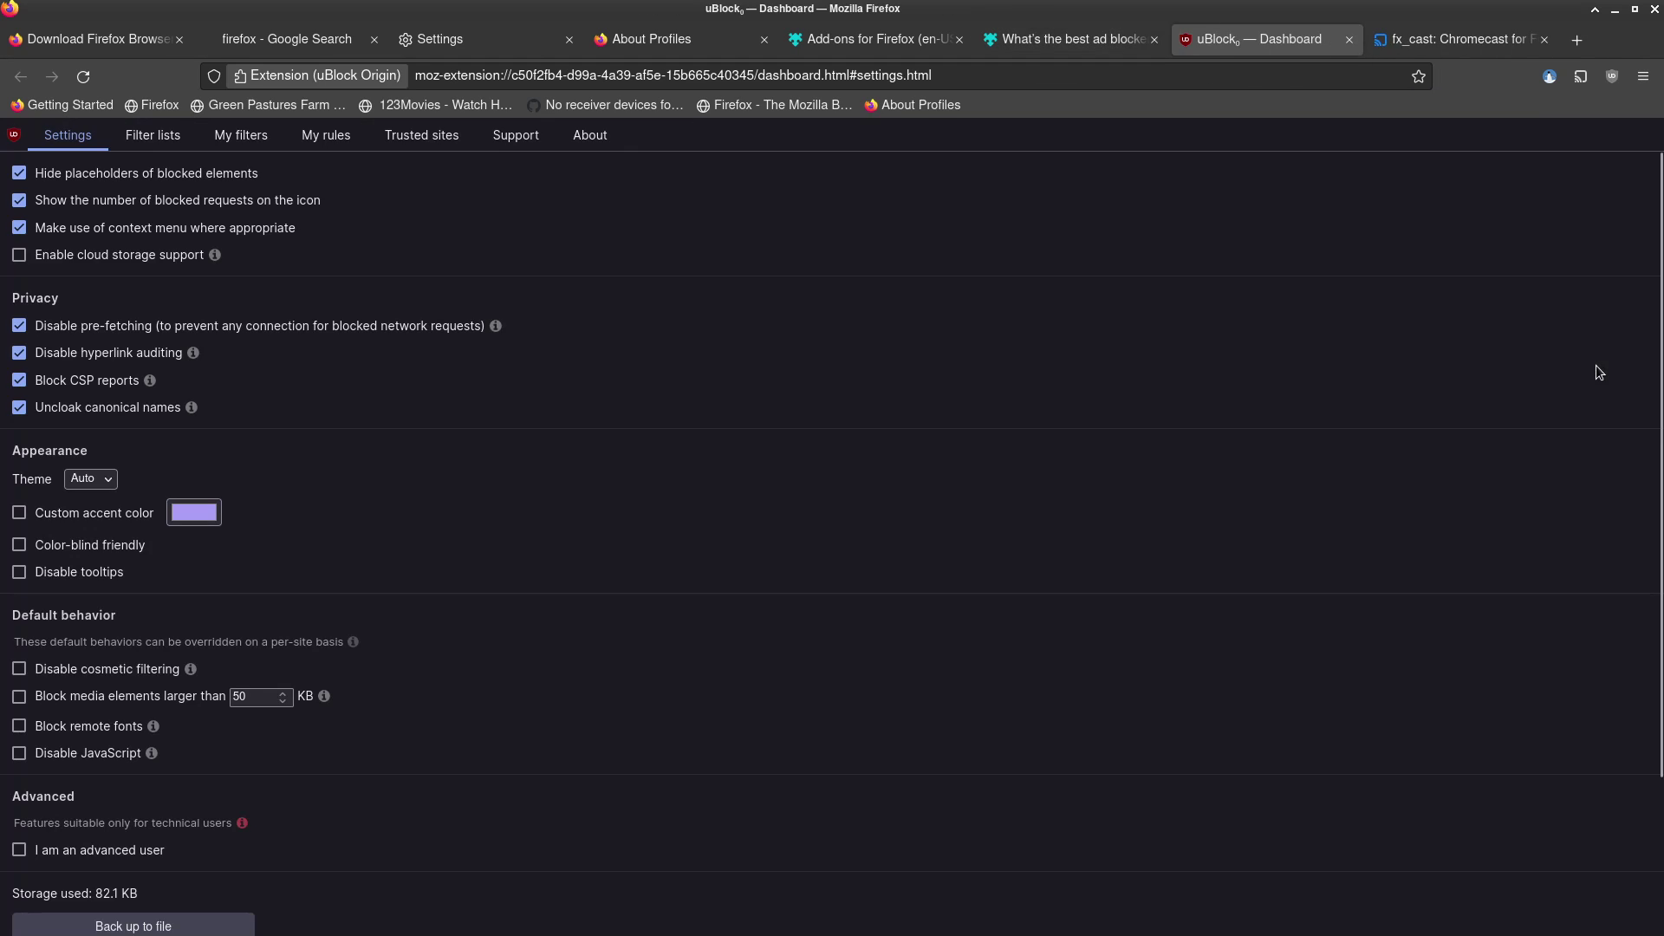
Step: Check the Firefox profile list and the fx_cast casting window, then close it
scroll(614, 582, down, 3)
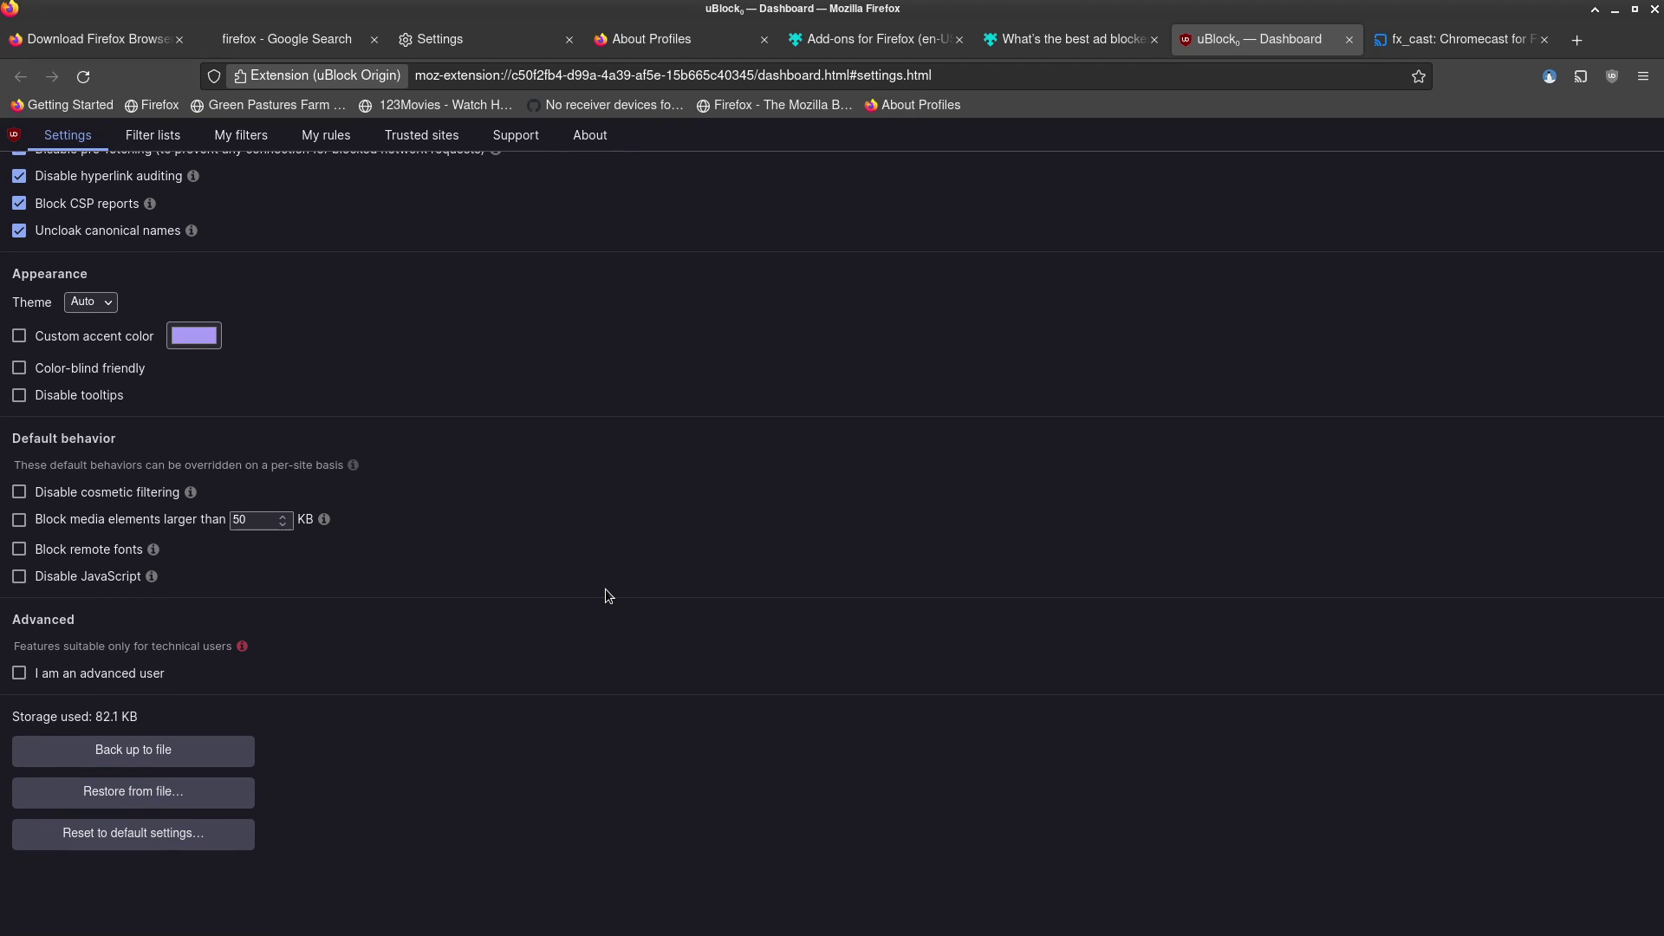
click(1549, 77)
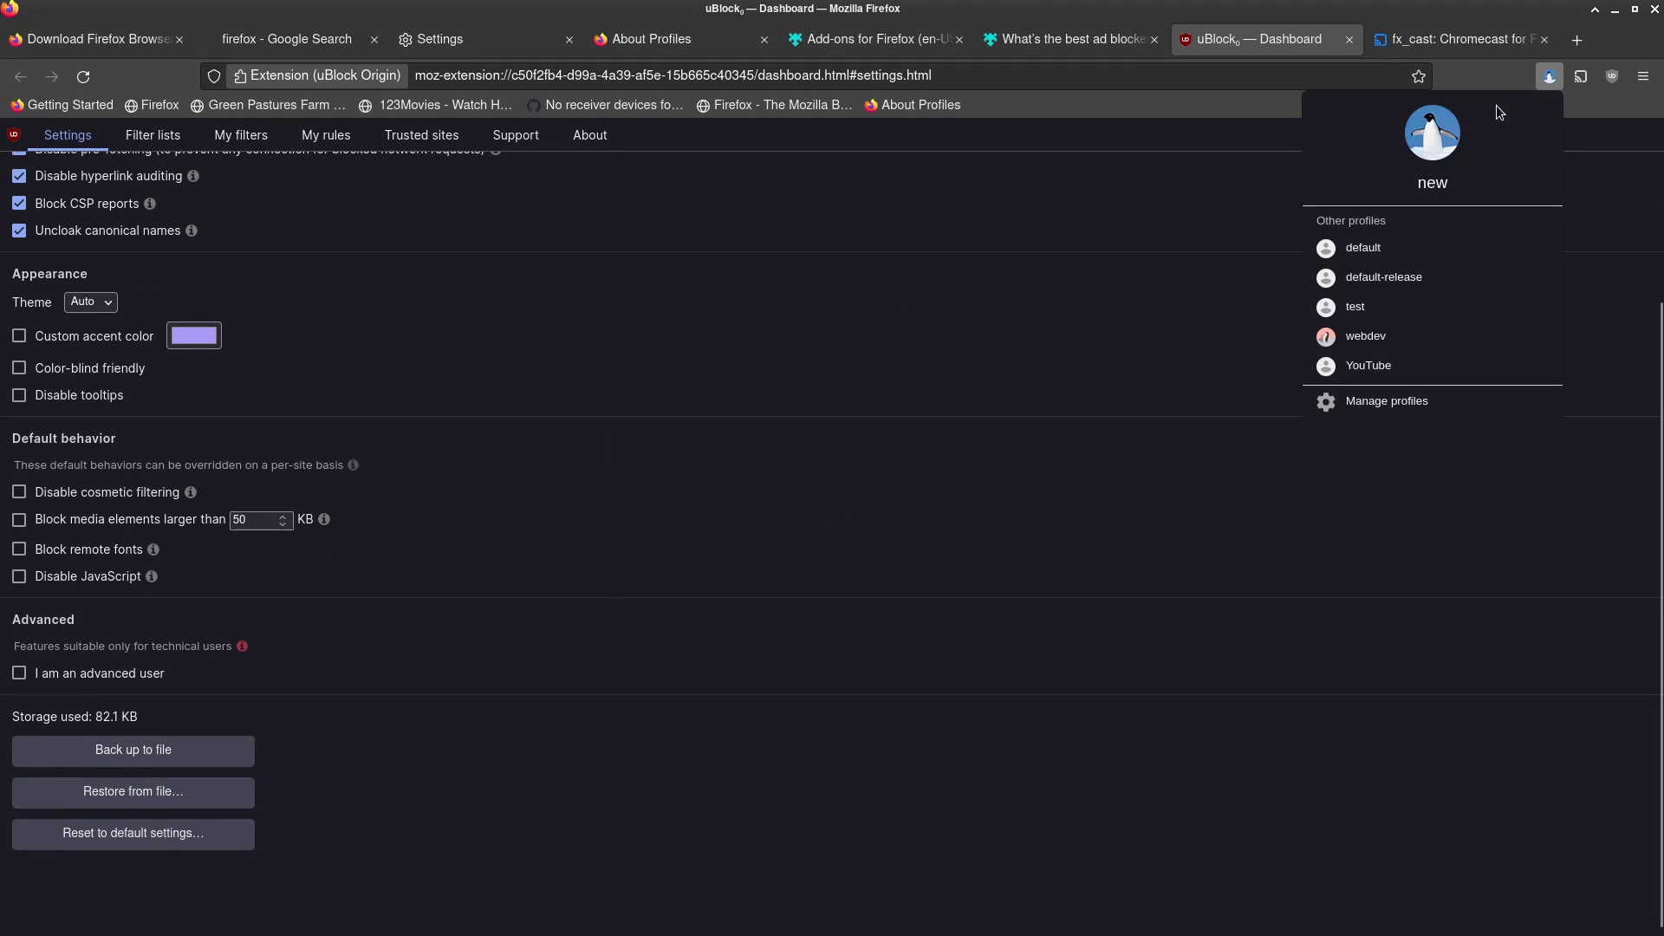
click(1581, 82)
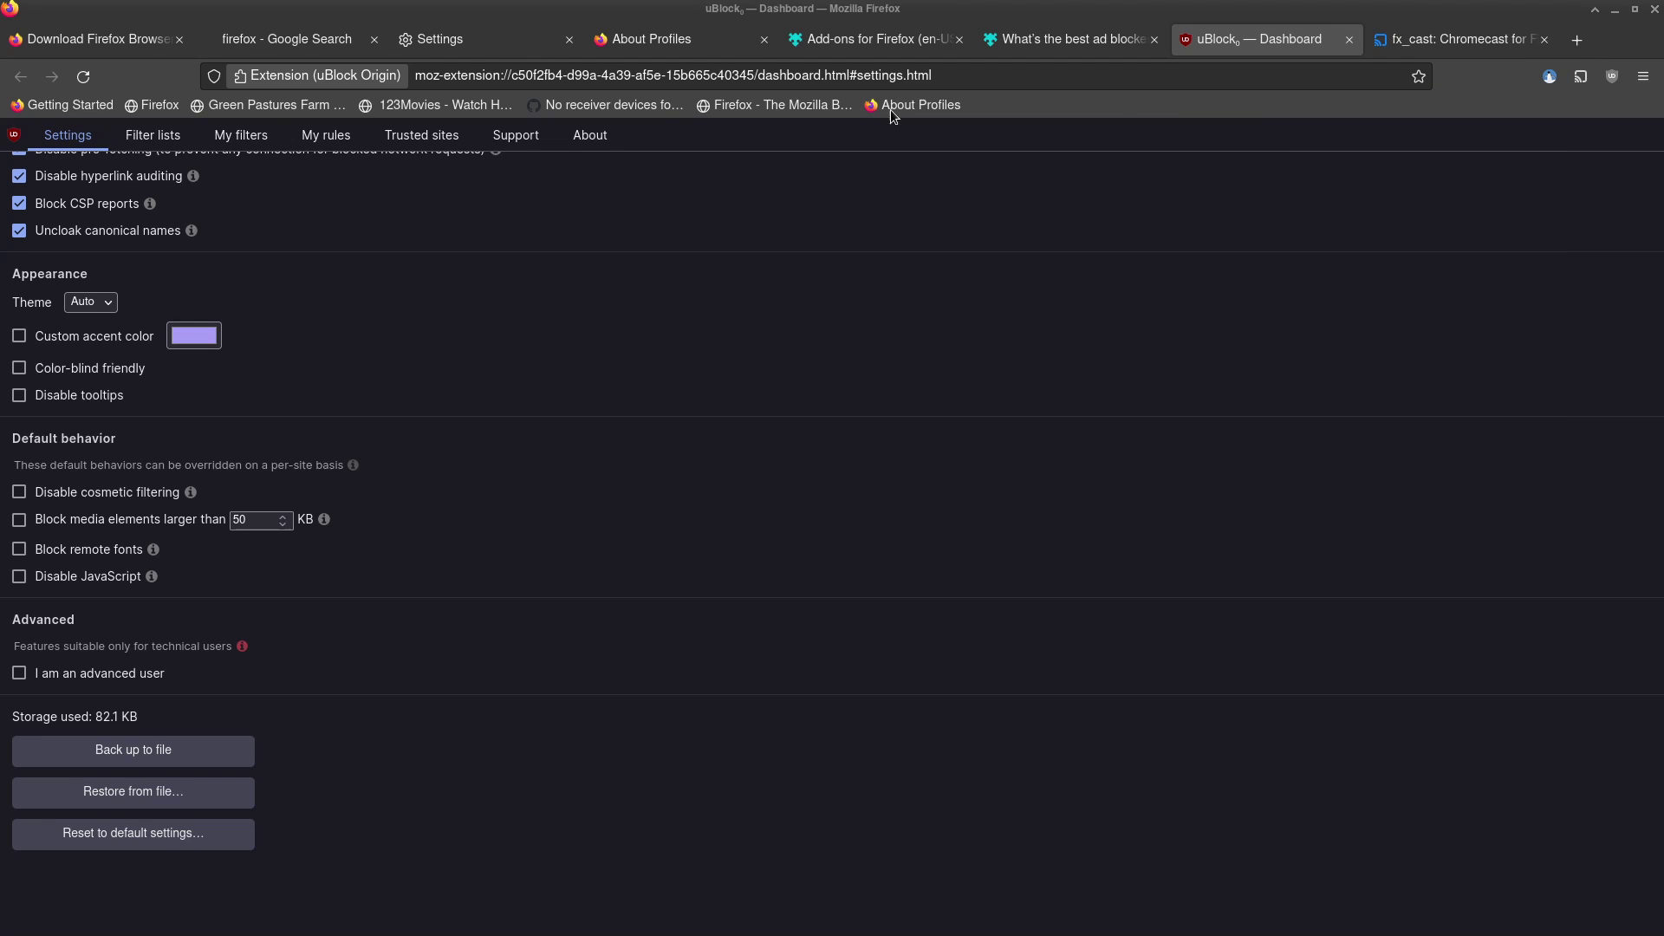
drag(626, 697, 1016, 296)
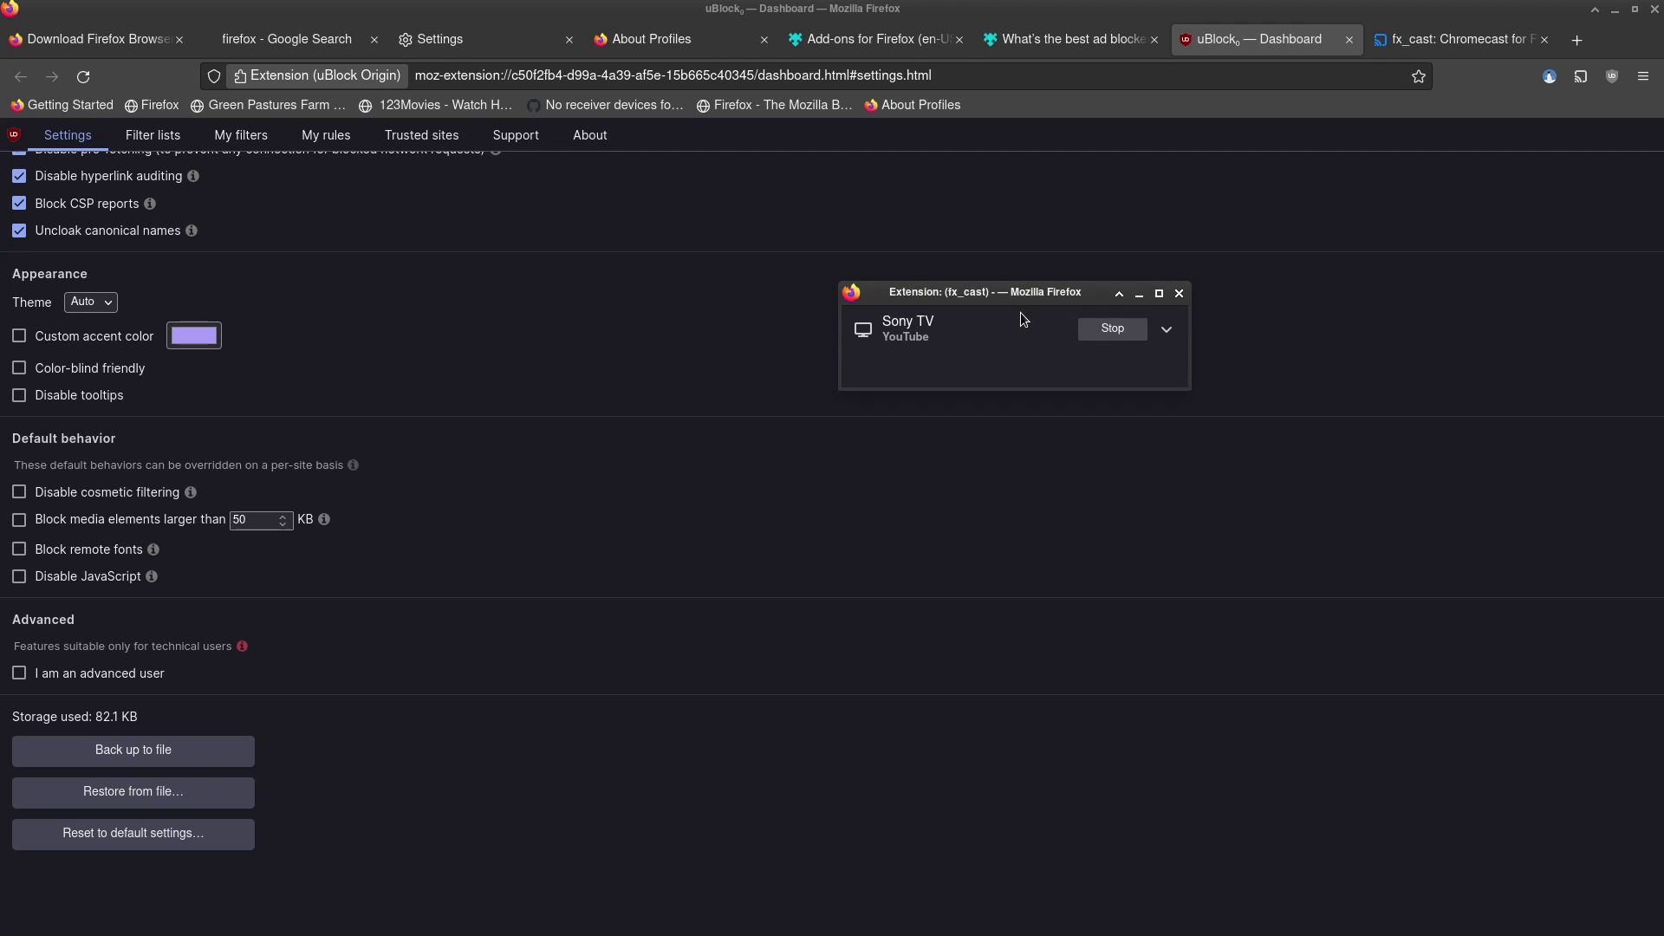
click(1128, 331)
click(1177, 294)
Step: Review uBlock's Settings page: Privacy options enabled, theme Auto, advanced user mode off
scroll(1012, 439, up, 4)
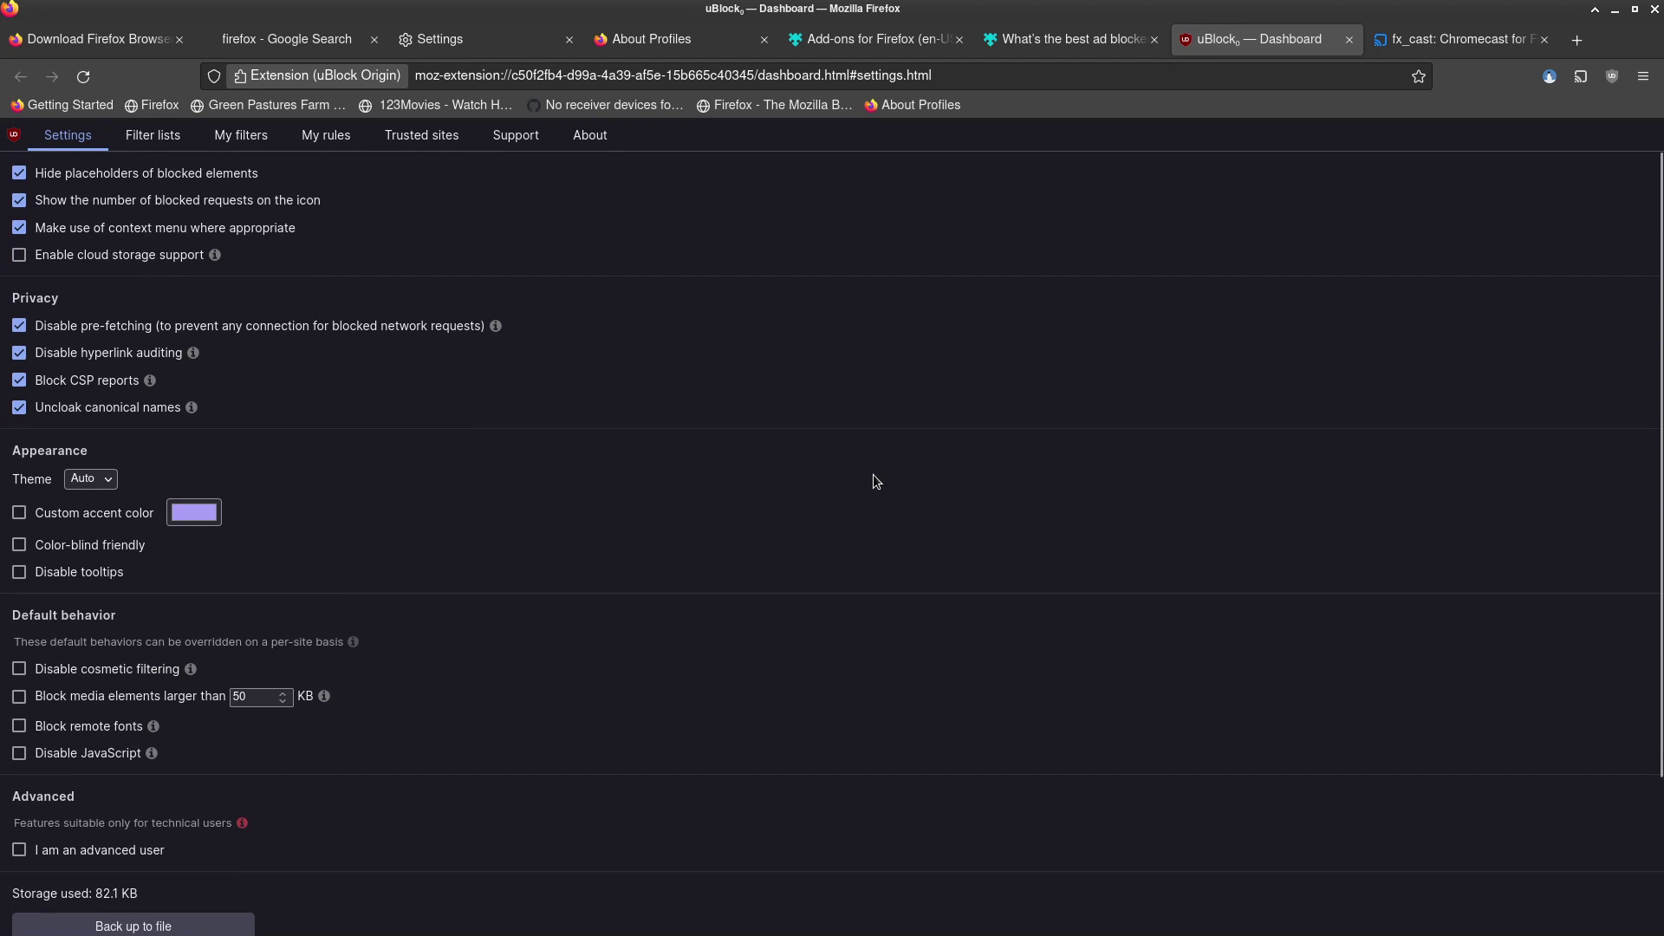
scroll(877, 476, down, 4)
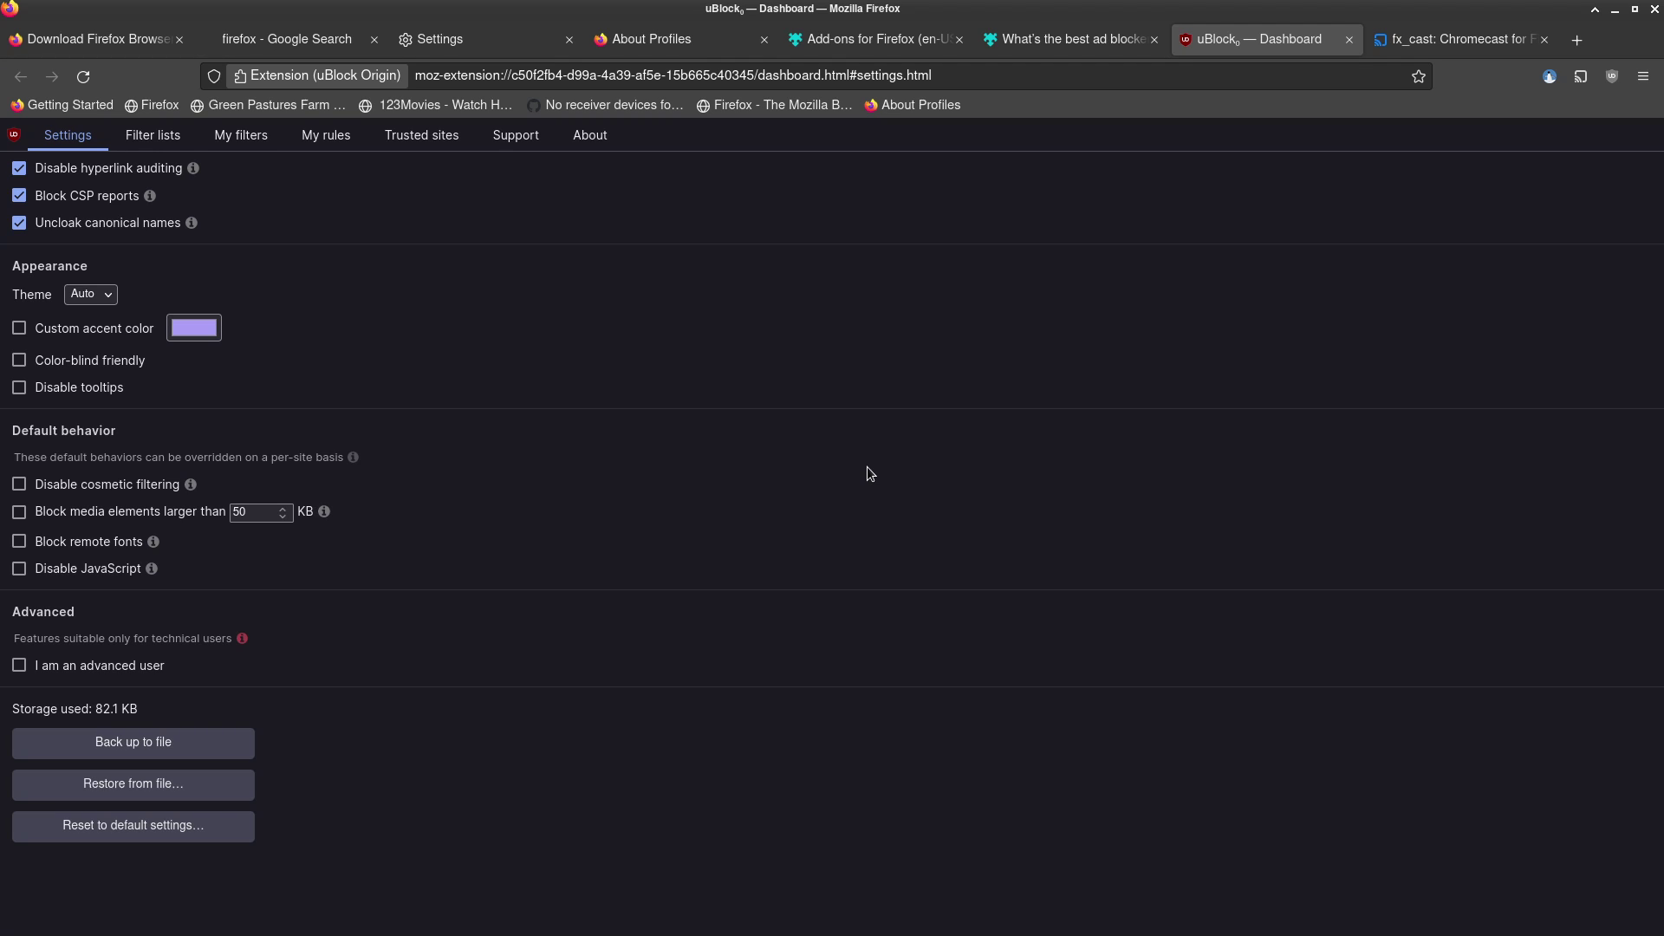
scroll(912, 566, up, 3)
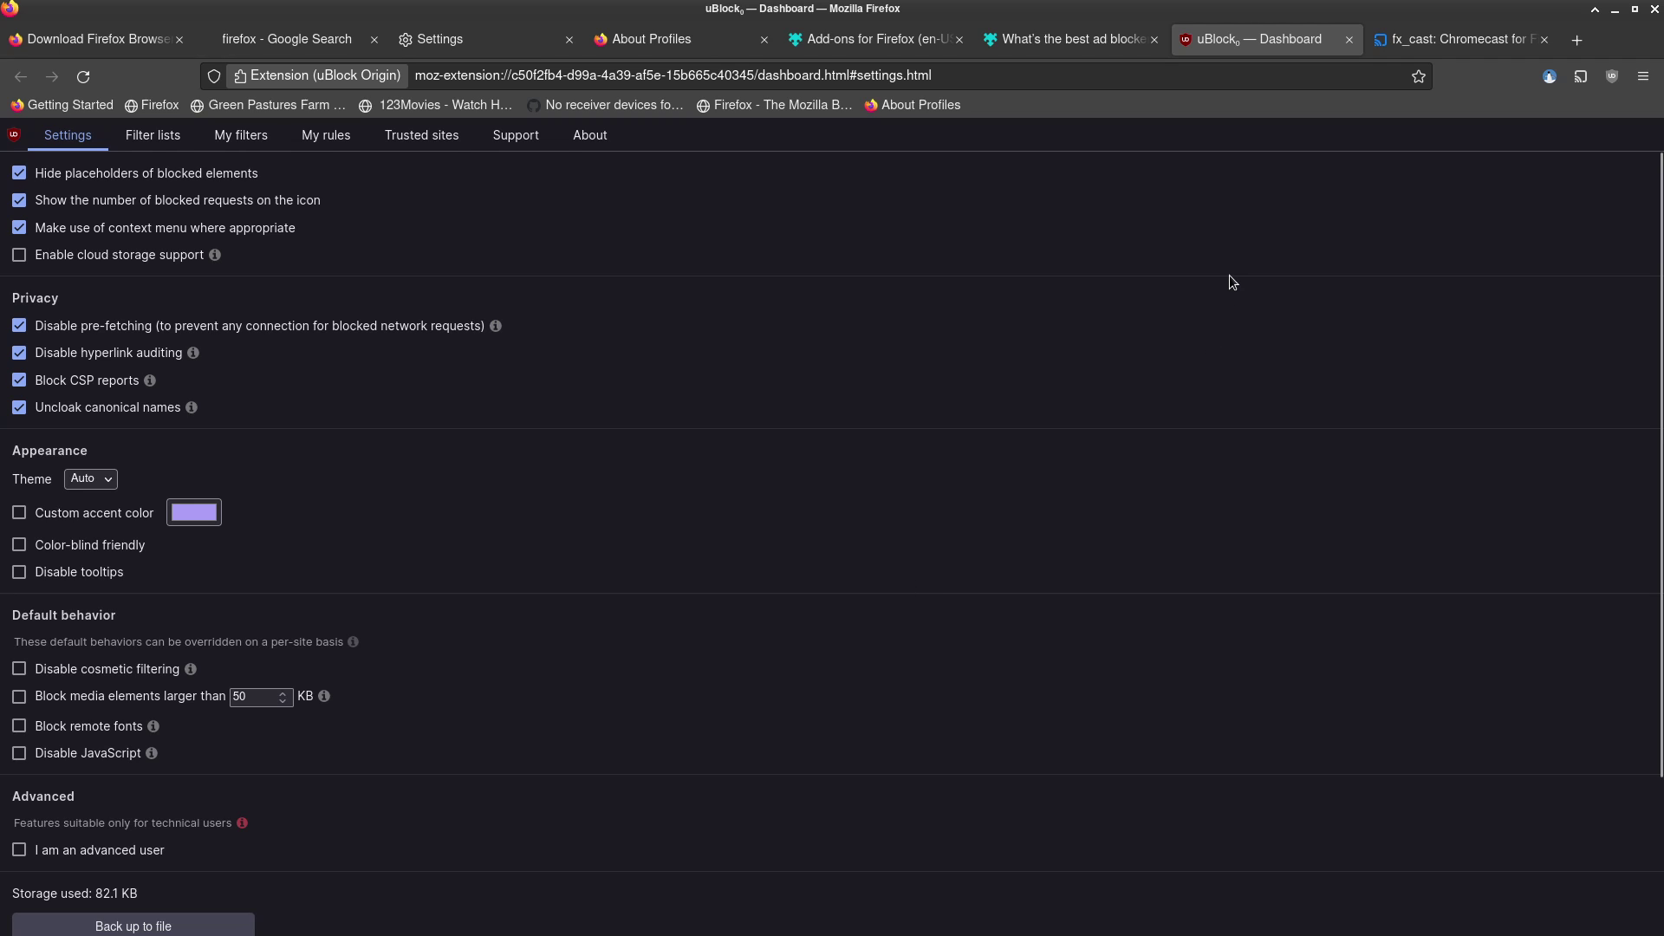
Step: Close the uBlock Dashboard tab and scroll through the 'What's the best ad blocker for you?' article
click(1086, 34)
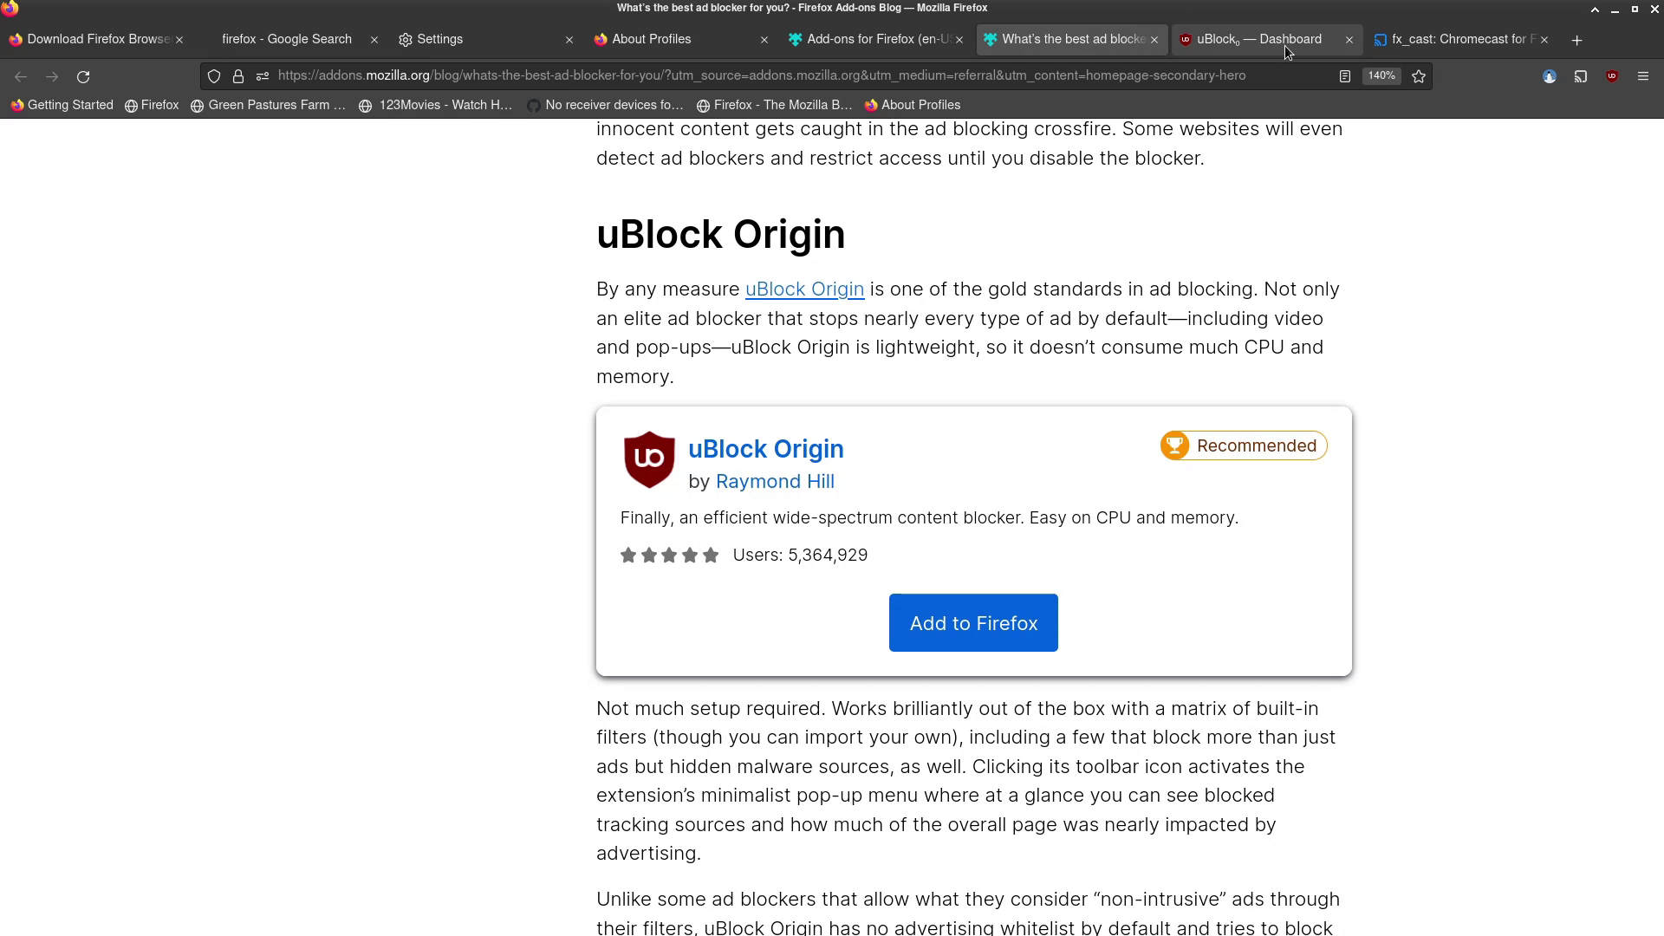
click(1347, 40)
scroll(1398, 532, up, 10)
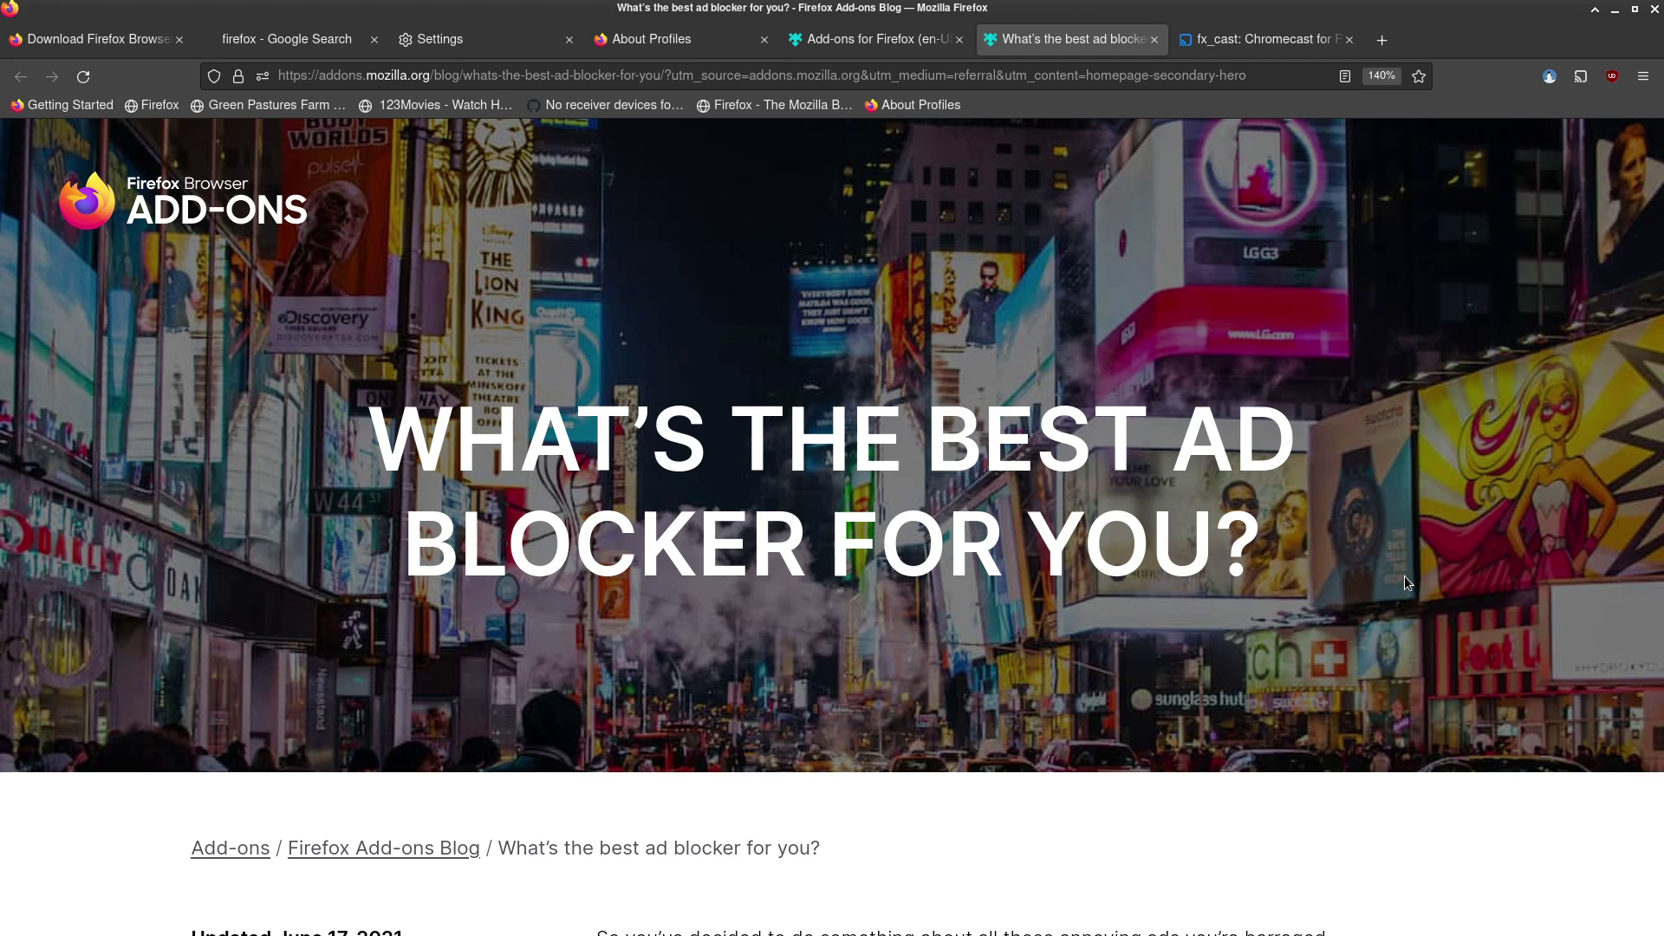
scroll(1123, 464, down, 5)
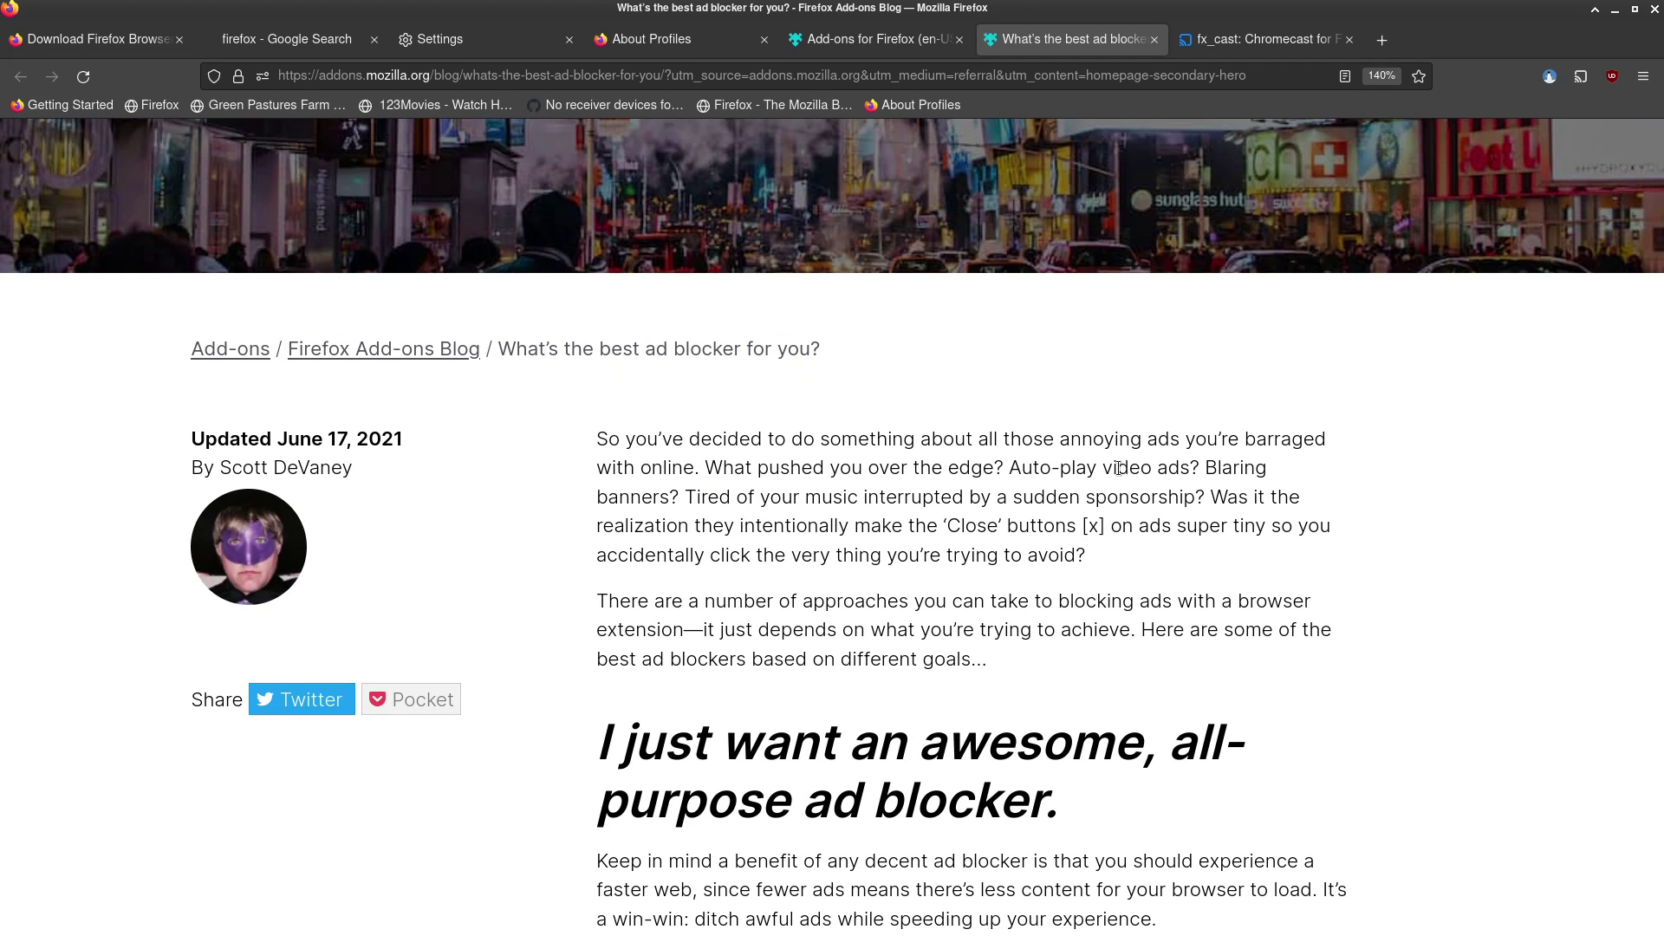
scroll(1118, 468, up, 5)
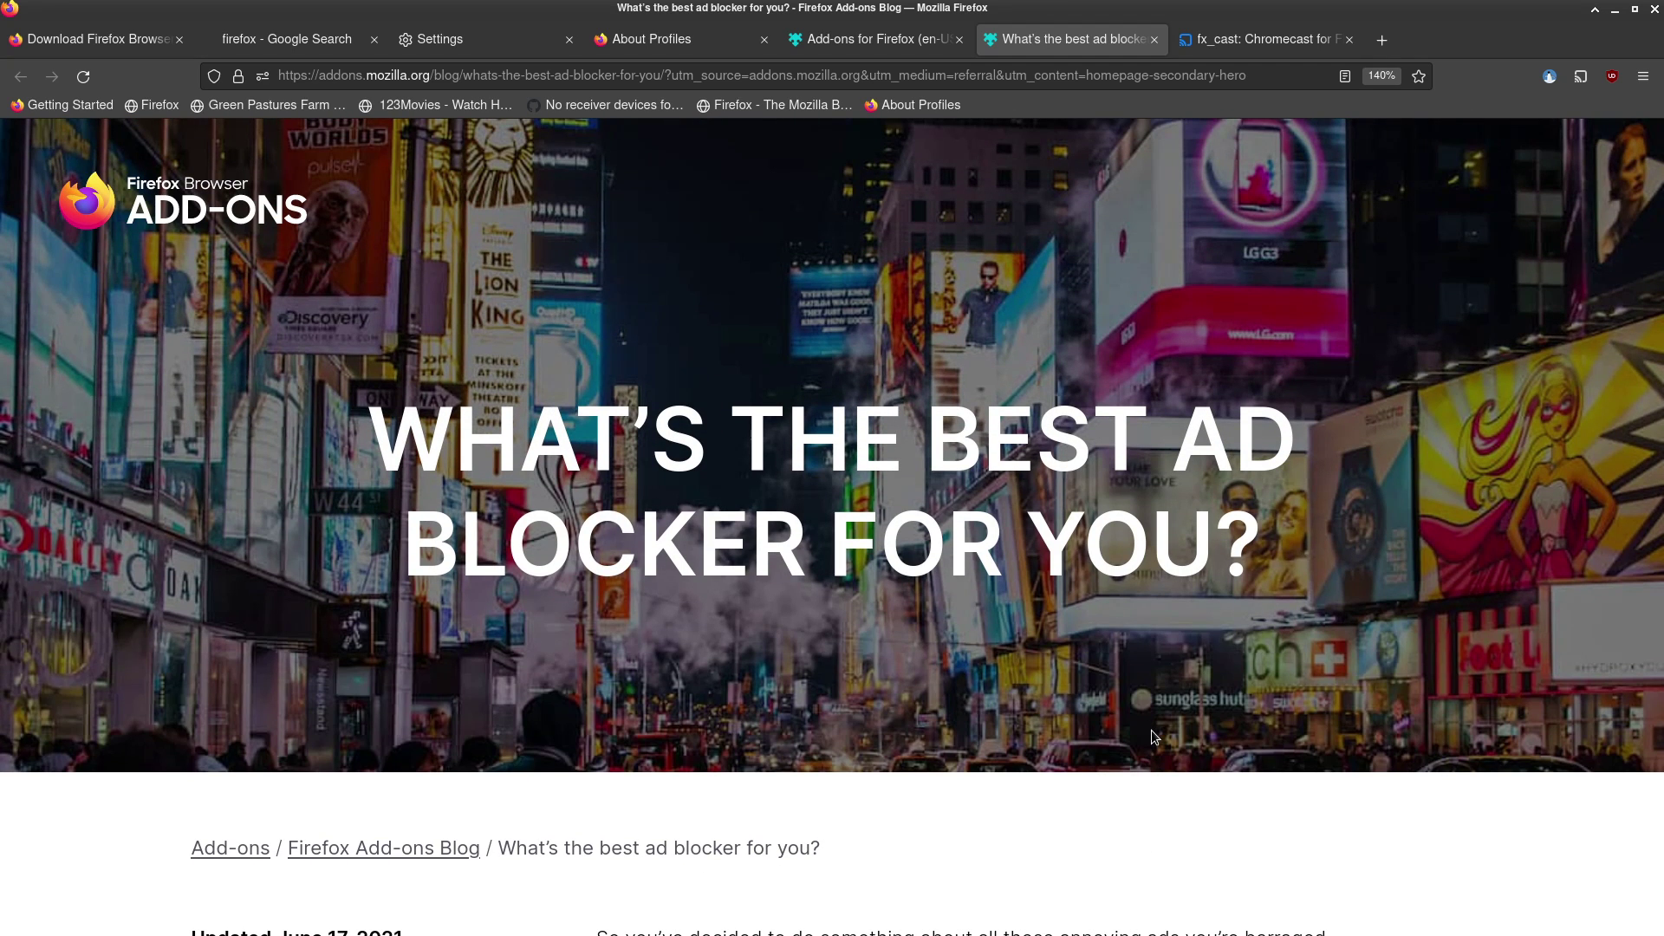
scroll(1229, 603, down, 3)
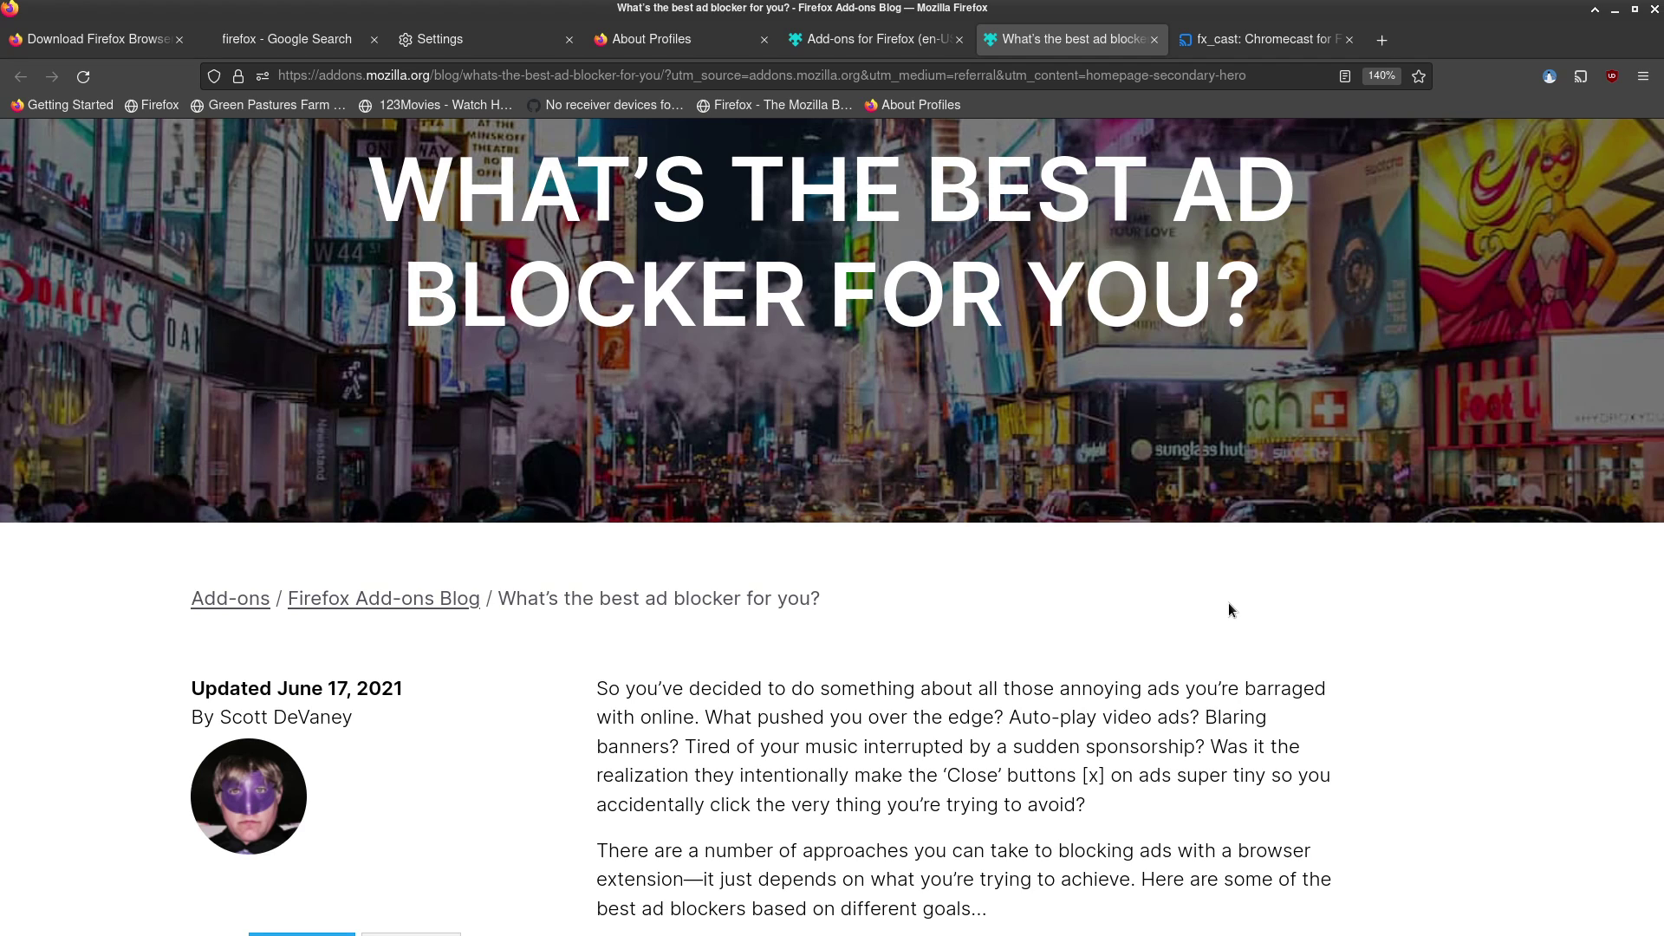
scroll(1229, 602, down, 4)
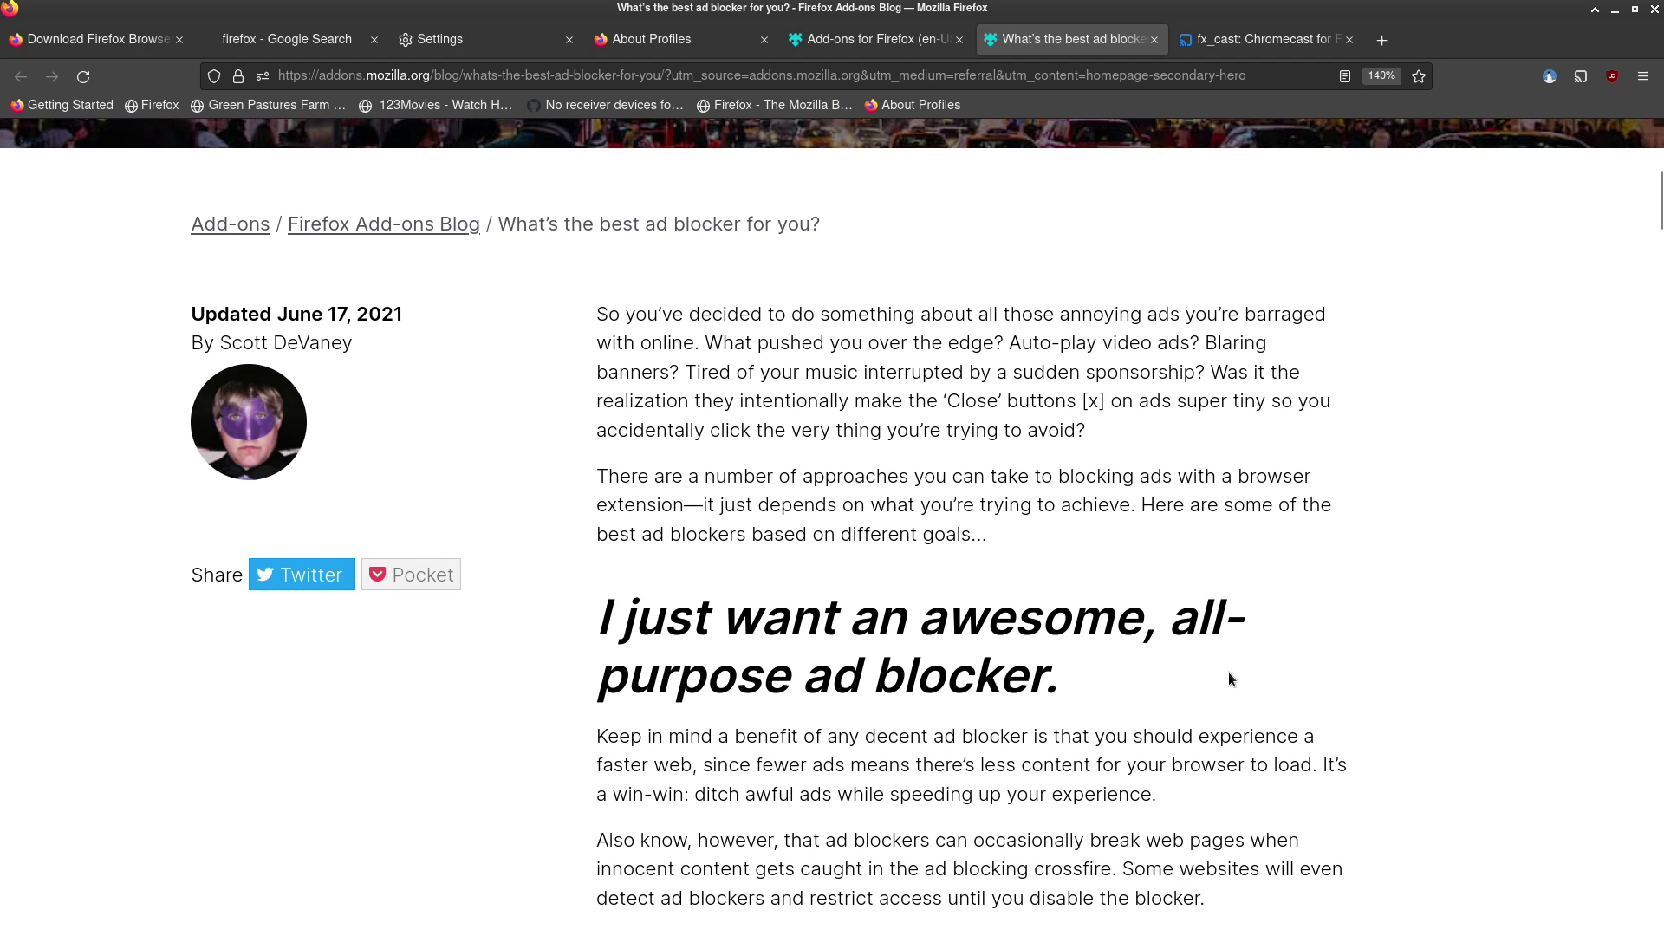
scroll(1225, 677, up, 7)
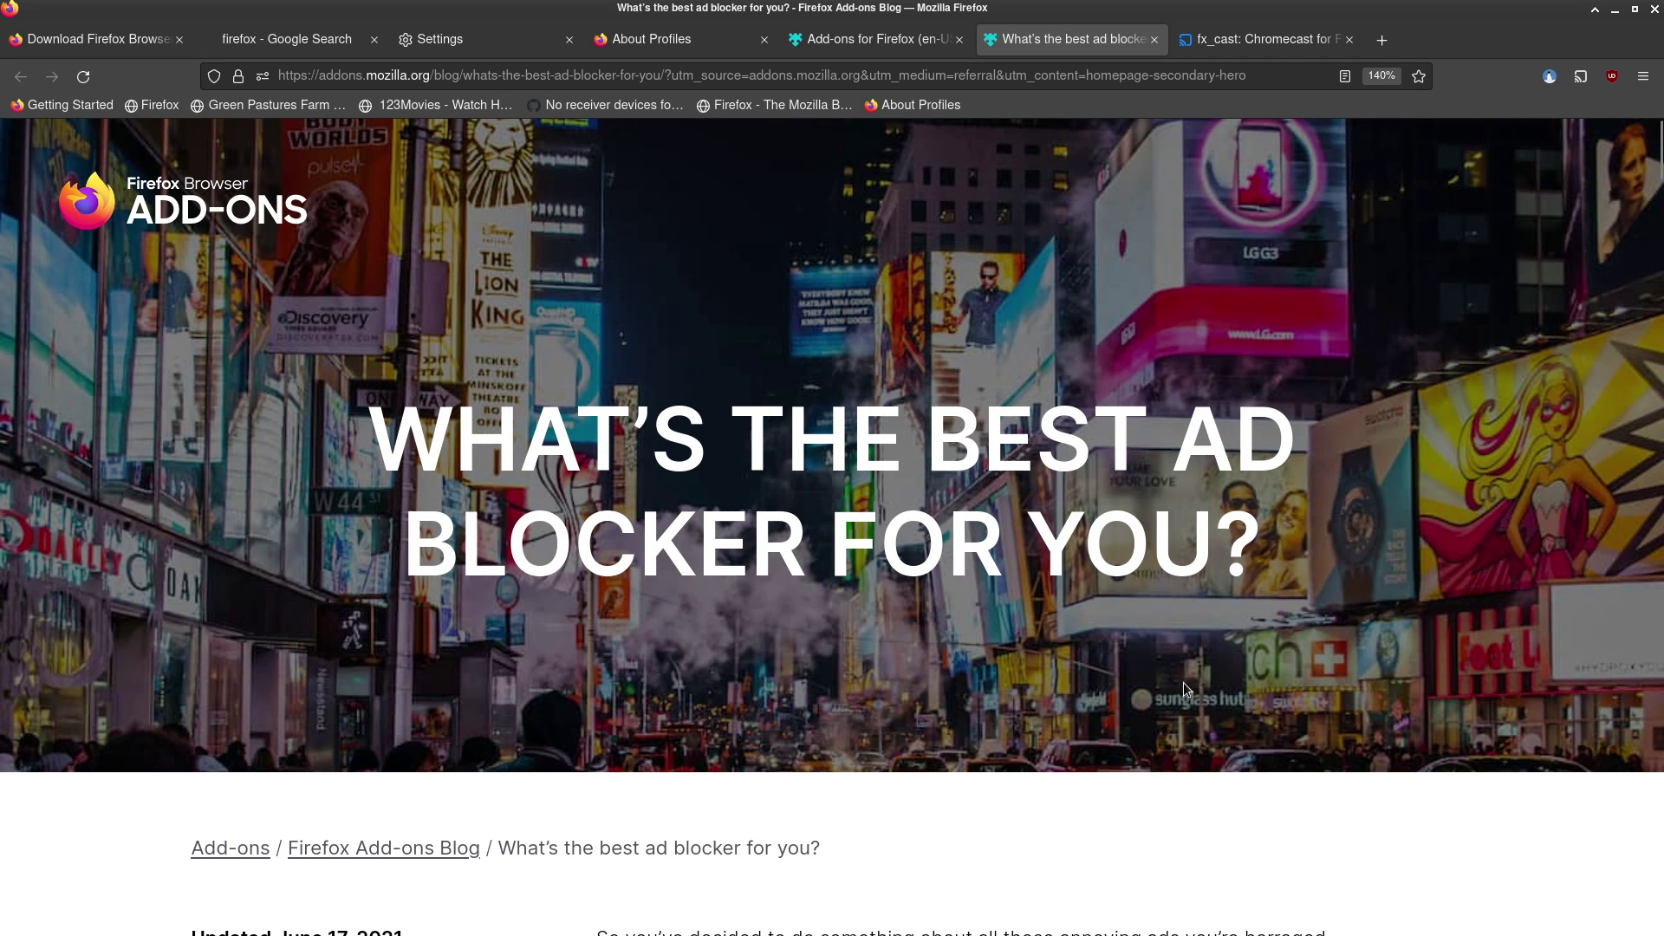
Step: Browse the Mozilla Blog's Firefox category page, then load reddit.com/r/firefox from its bookmark
click(805, 108)
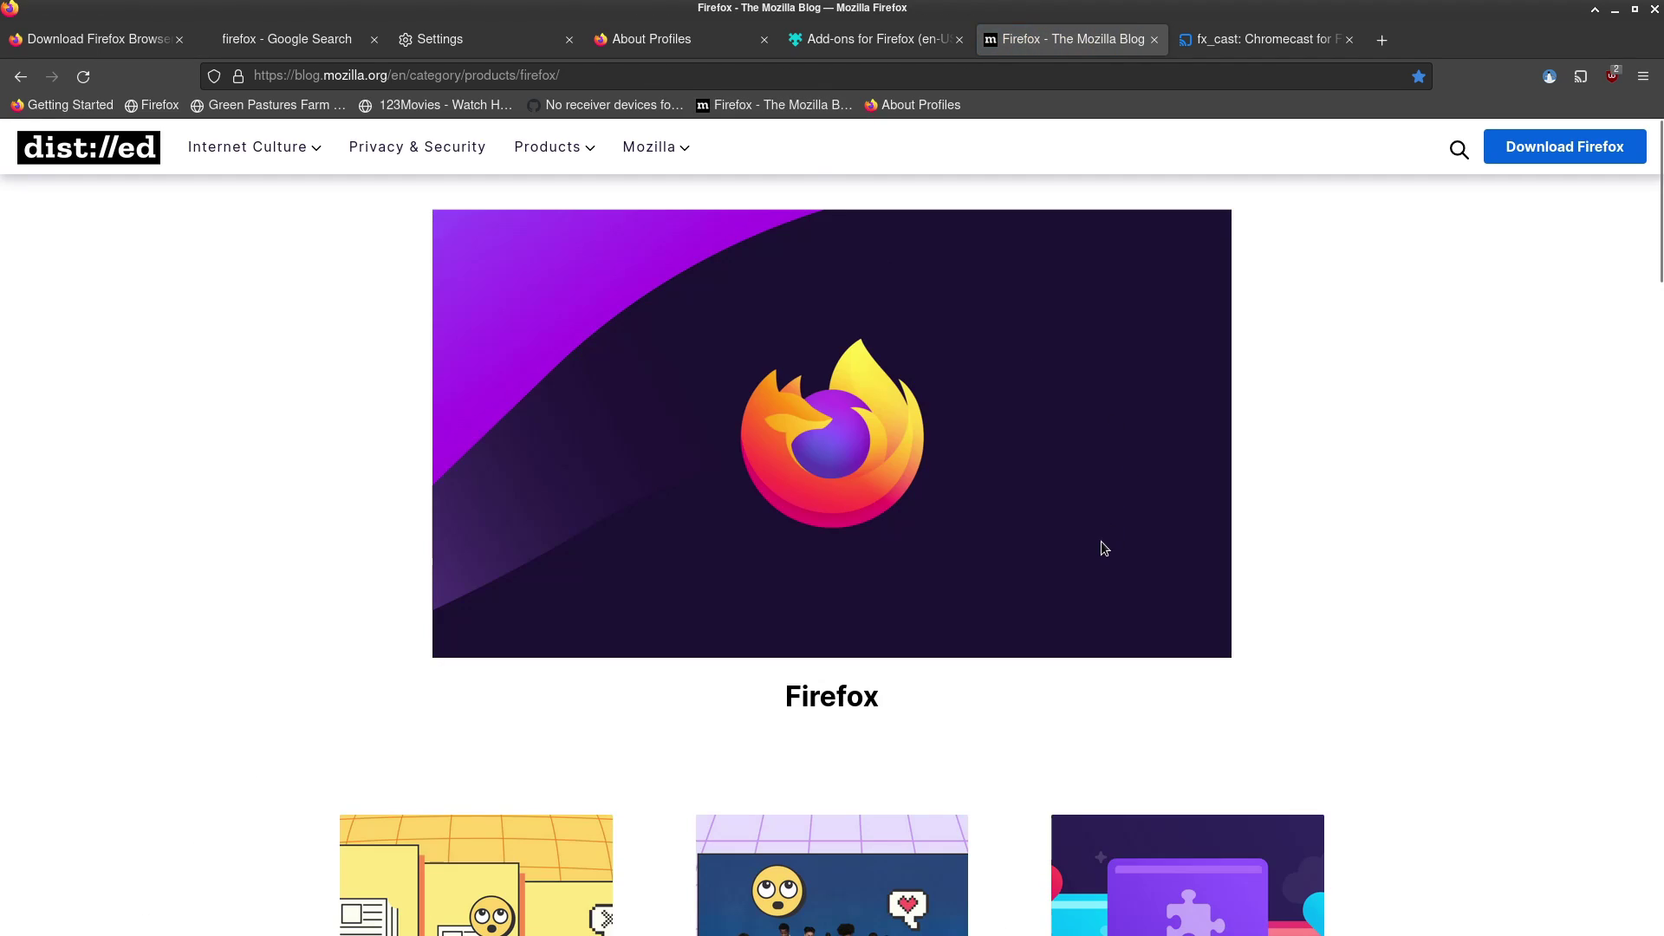
scroll(1101, 541, down, 3)
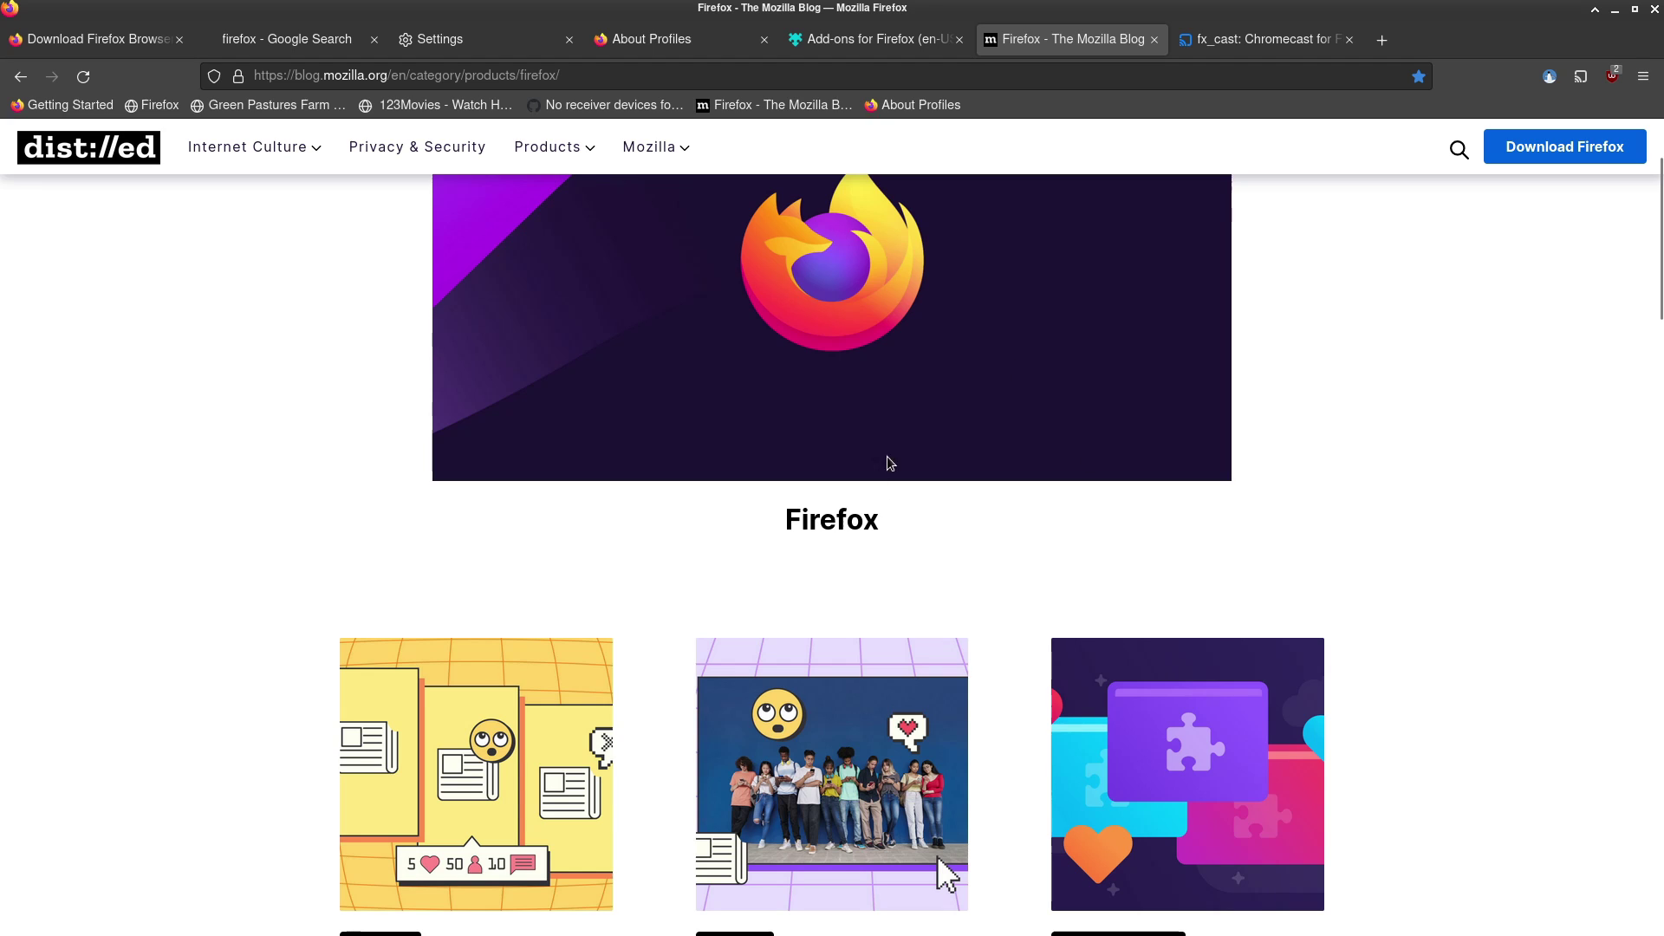
scroll(880, 485, down, 3)
click(152, 105)
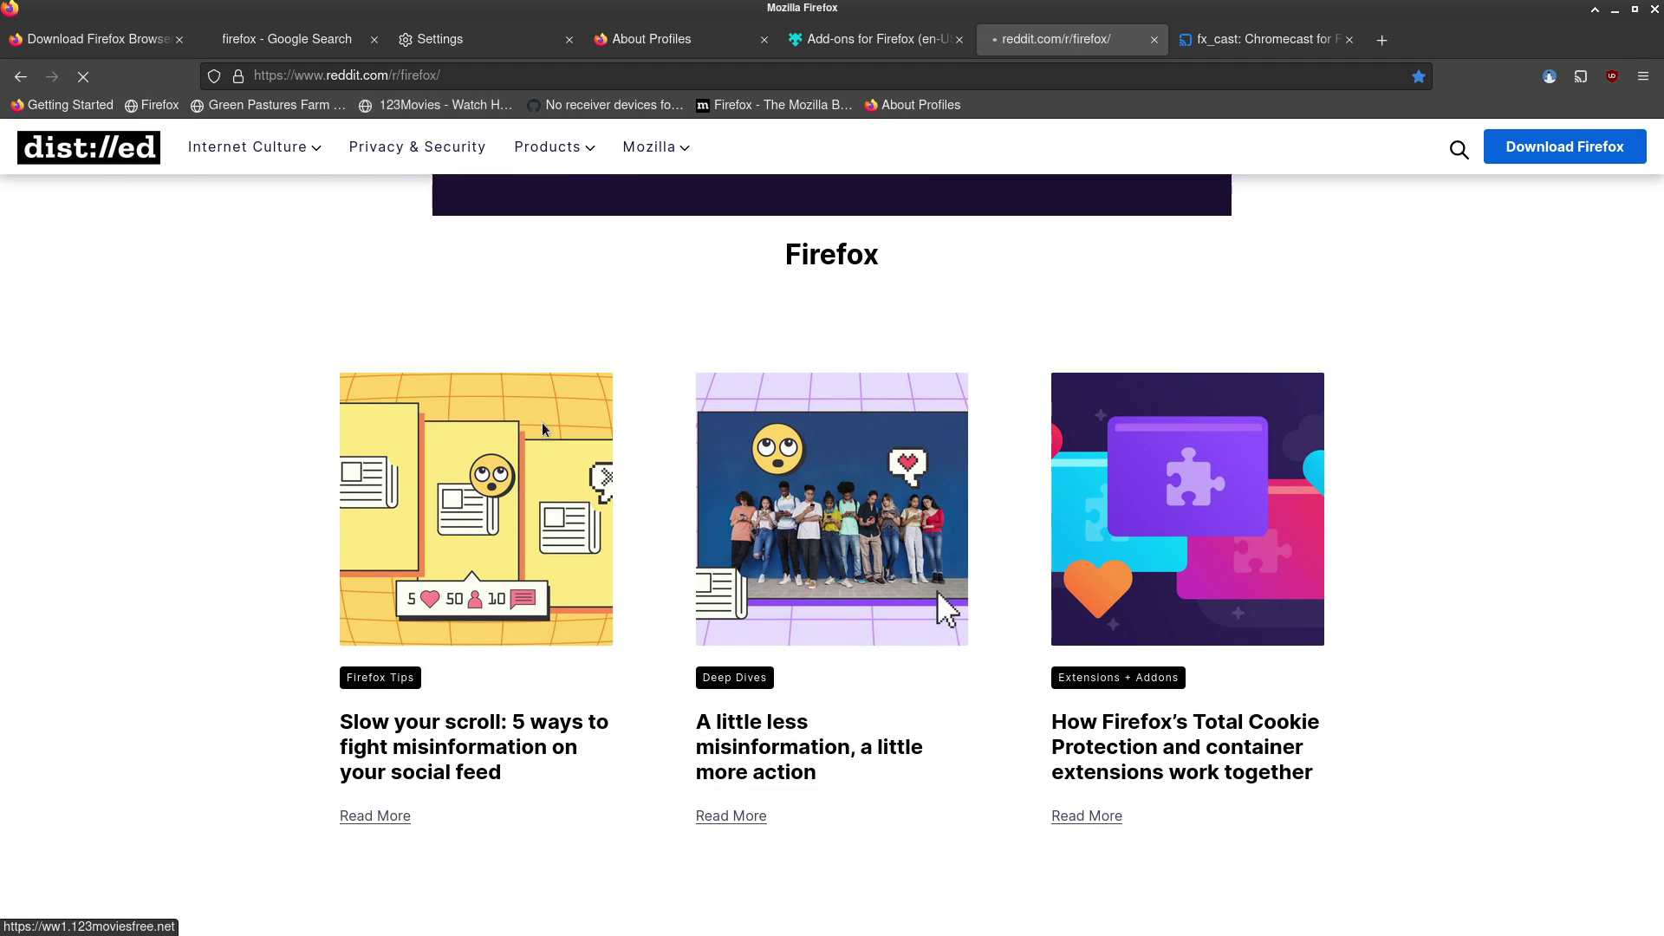